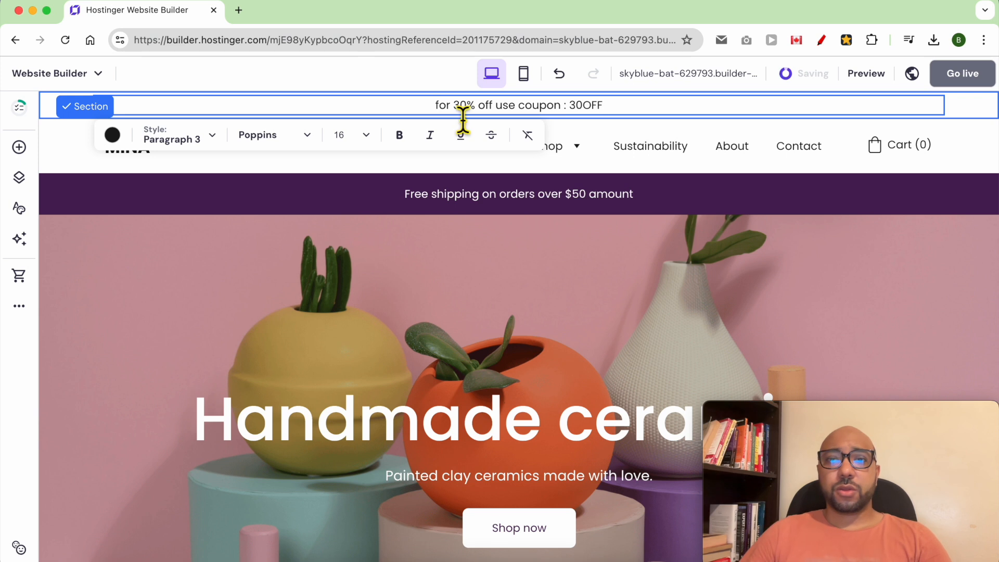
drag(569, 106, 610, 110)
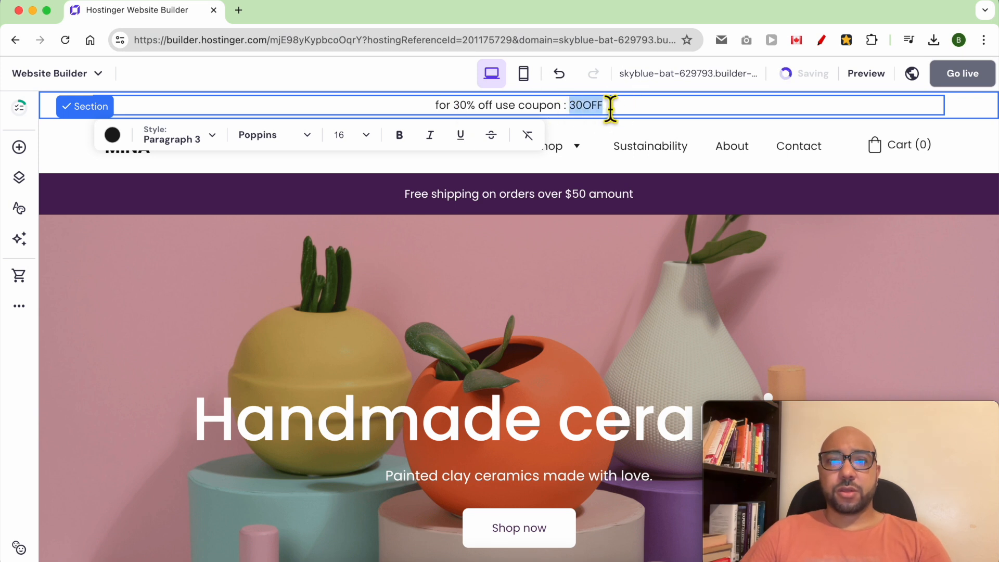
key(super+b)
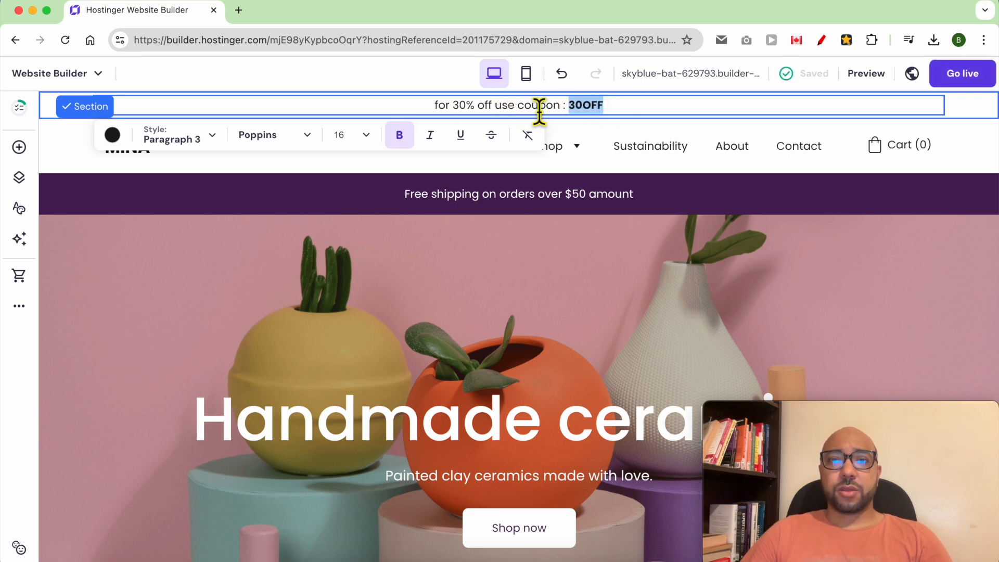
key(super+b)
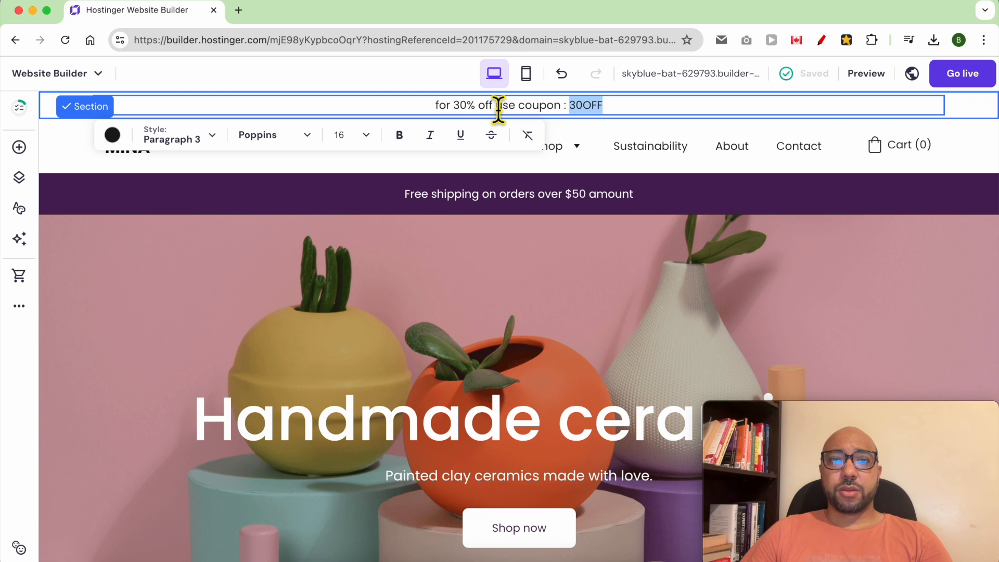
Bold "30% off" in the coupon announcement text and capitalize its first word to "For"
mouse_move(452, 106)
mouse_down()
mouse_move(494, 106)
mouse_move(435, 115)
mouse_up()
key(super+b)
text(F)
click(717, 115)
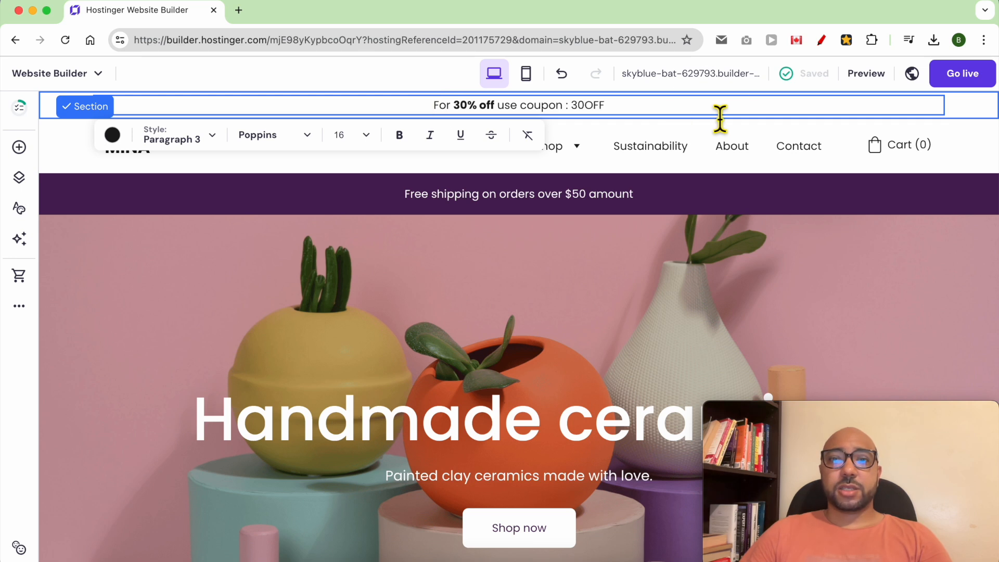
Set the coupon announcement section's background to the solid yellow color #ffd93f
click(960, 104)
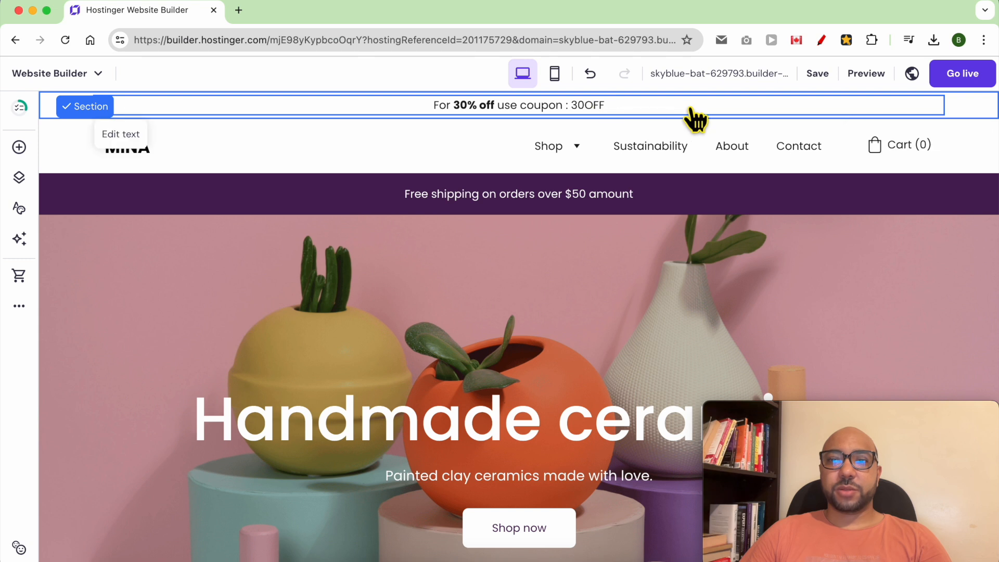
mouse_move(961, 110)
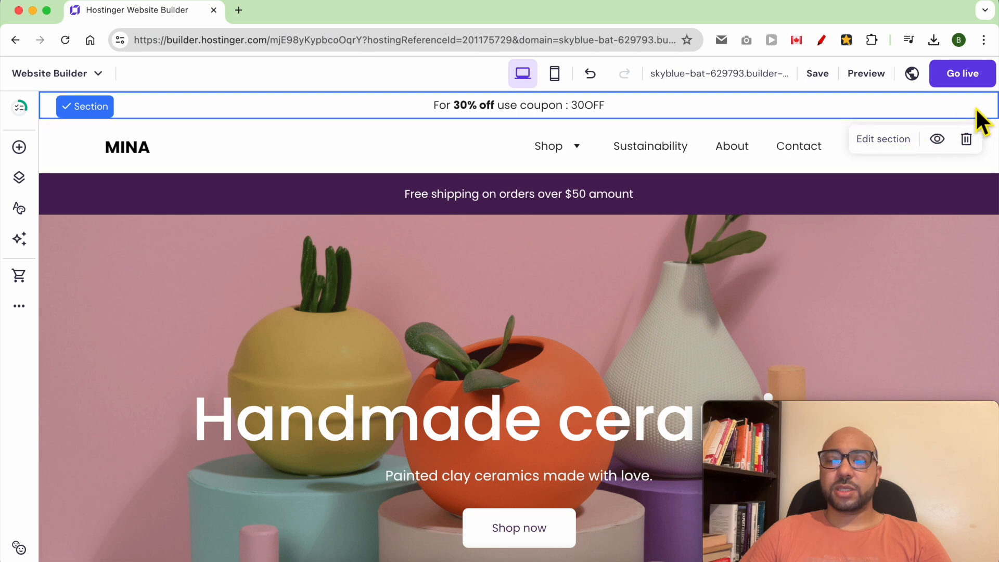
click(877, 145)
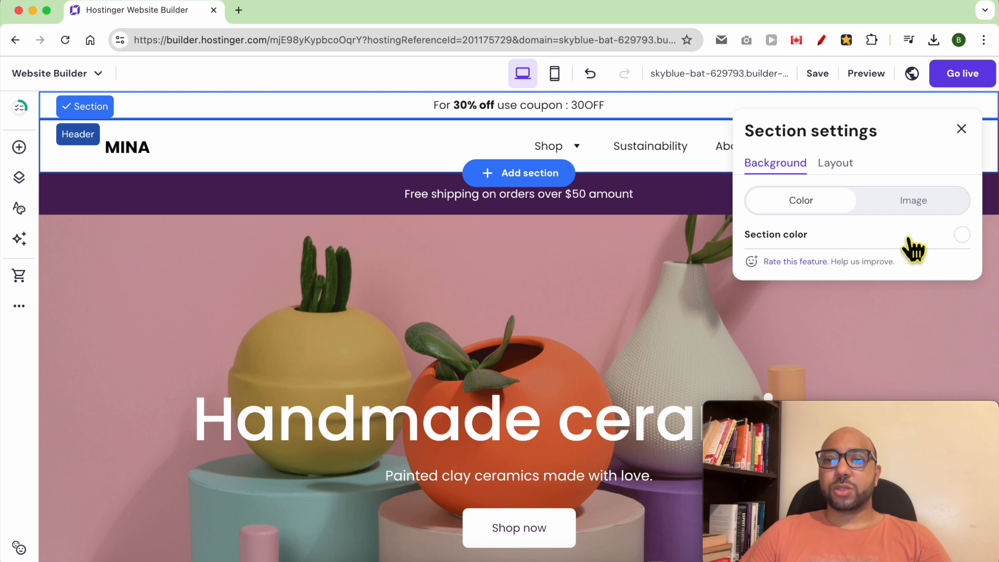
click(962, 235)
drag(671, 250, 617, 255)
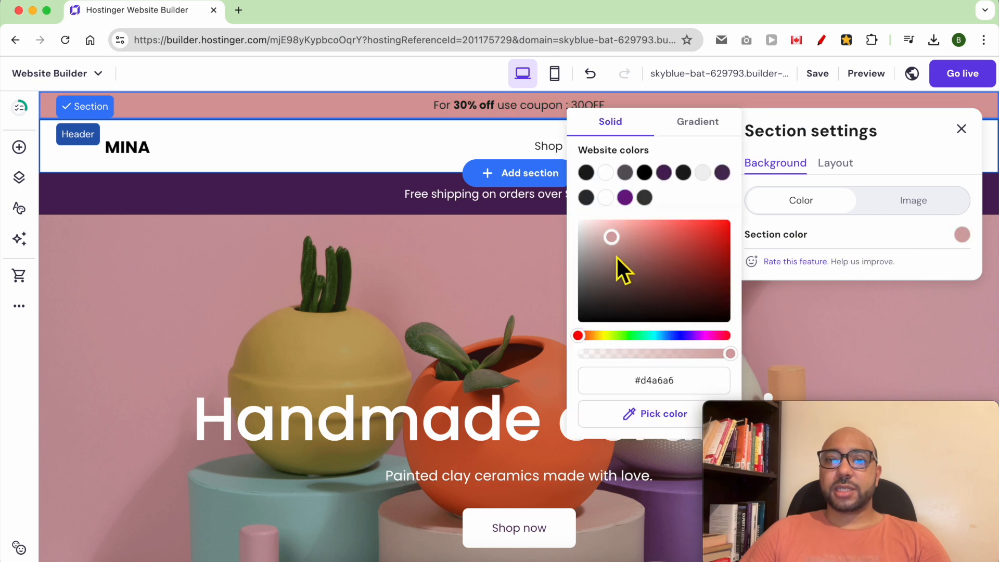
click(599, 335)
click(692, 219)
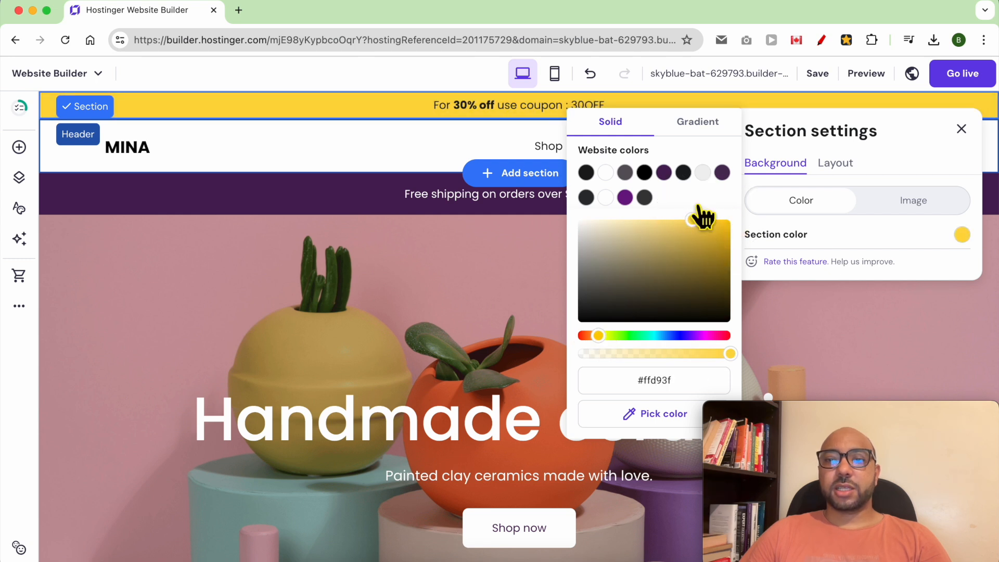
click(822, 134)
click(960, 129)
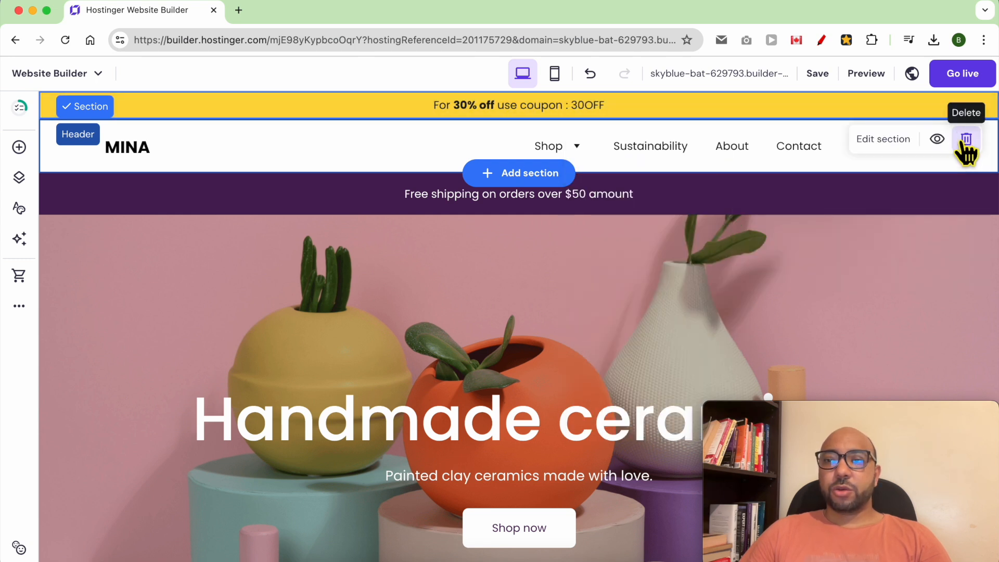
Try hiding the coupon announcement section on mobile and make it visible there again
click(937, 140)
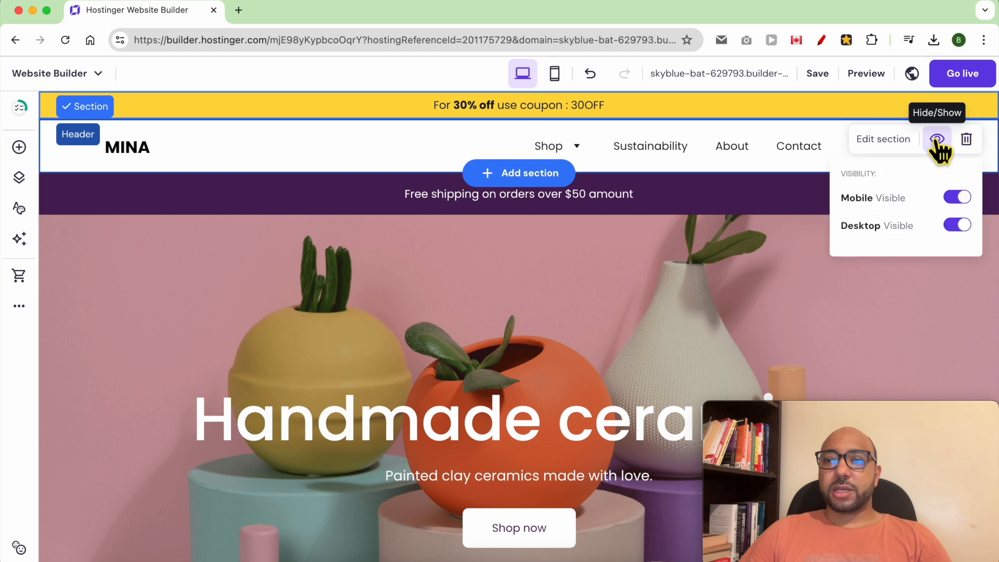
click(958, 198)
click(959, 198)
click(956, 197)
click(958, 197)
double_click(891, 197)
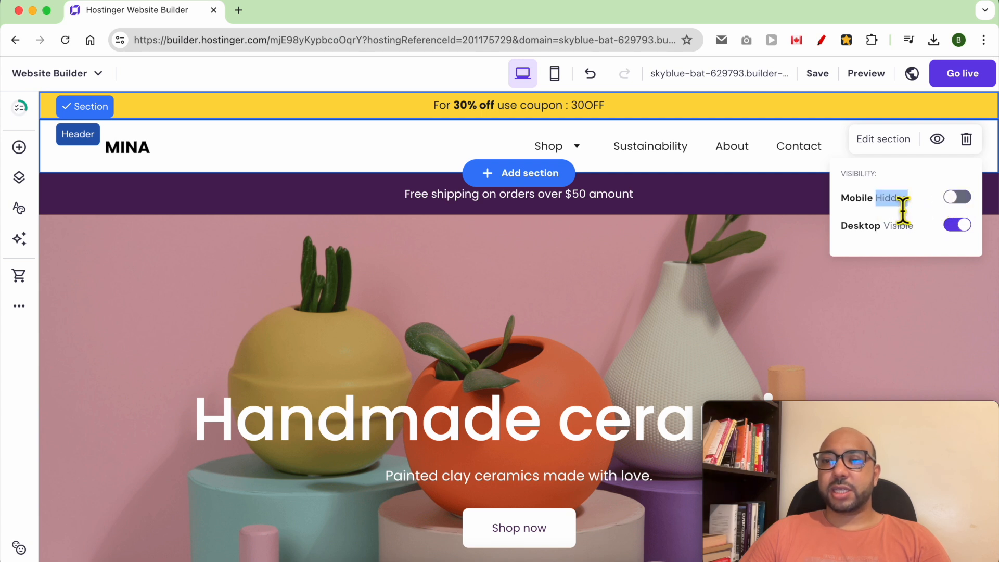
double_click(856, 198)
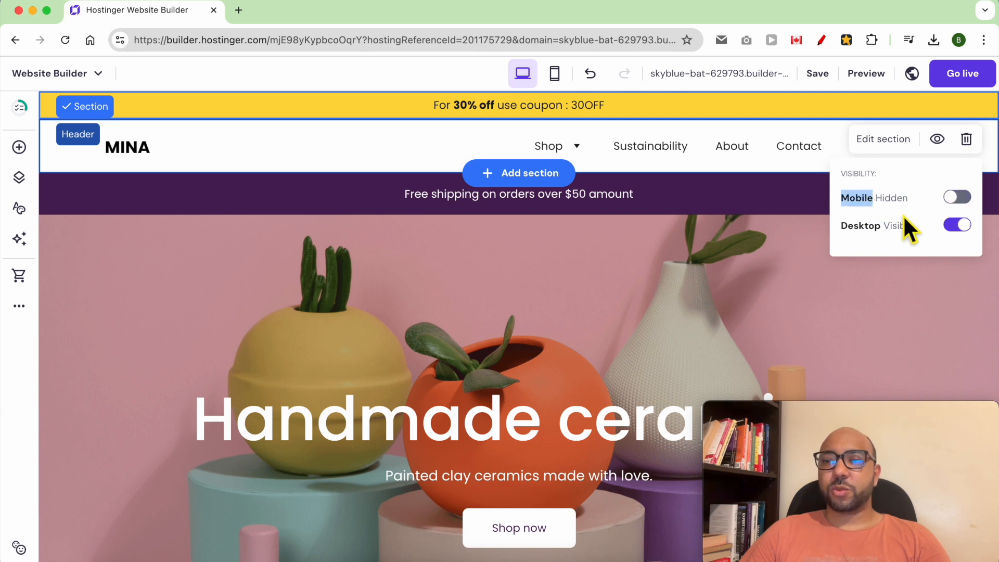
click(958, 198)
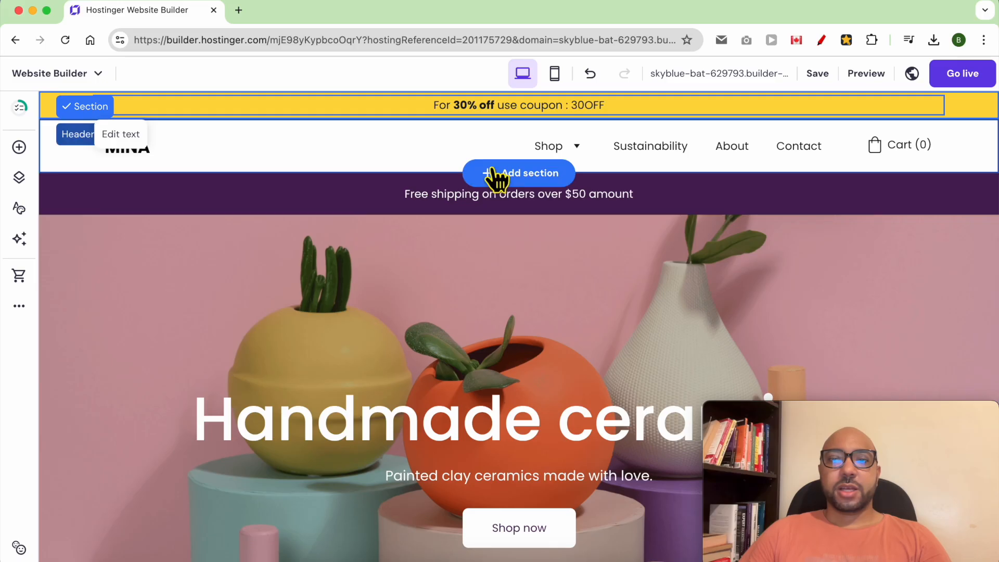
Replace the header logo with the media library's Frame image that has a leaf on a pink background
click(361, 144)
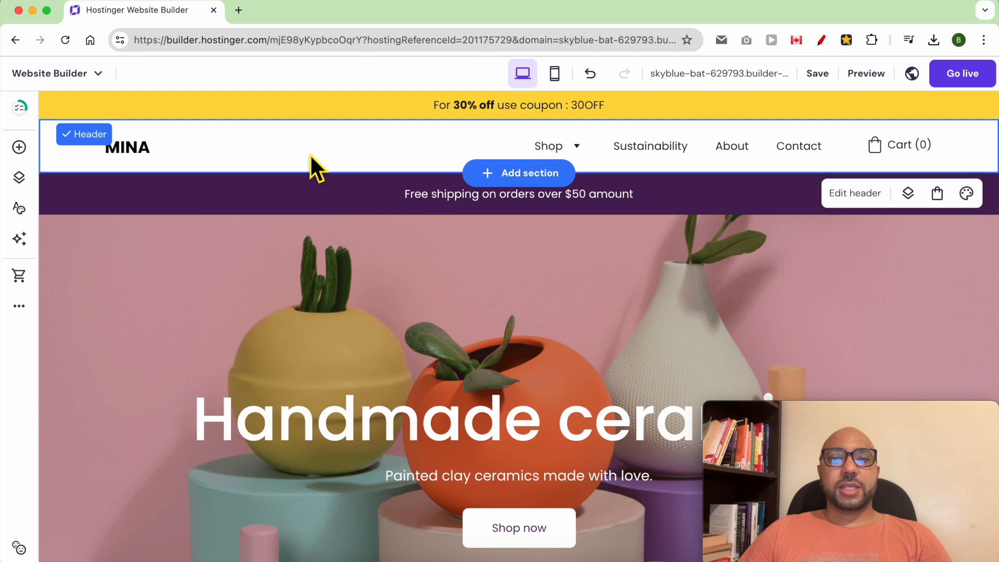
click(131, 148)
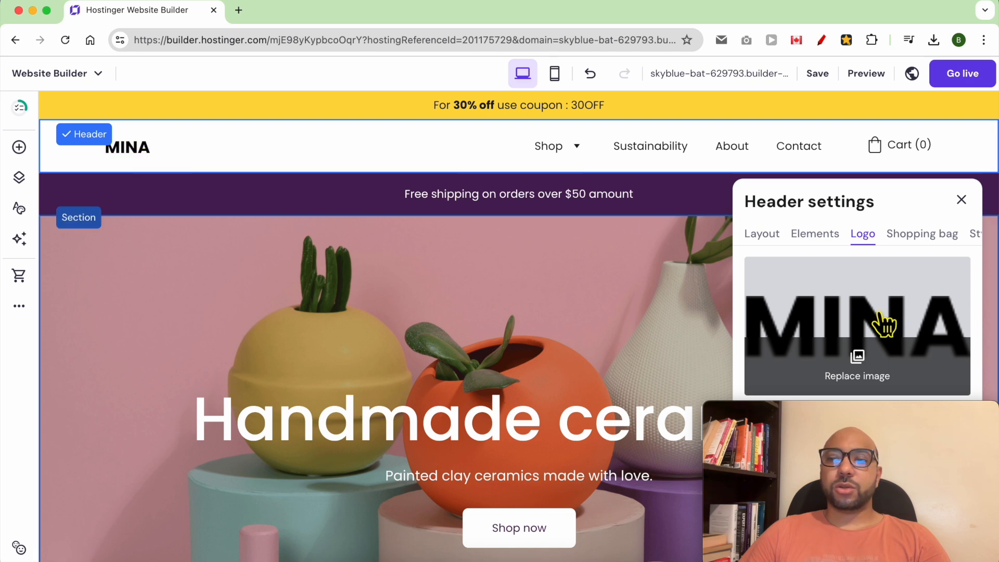
scroll(879, 339, down, 1)
click(872, 353)
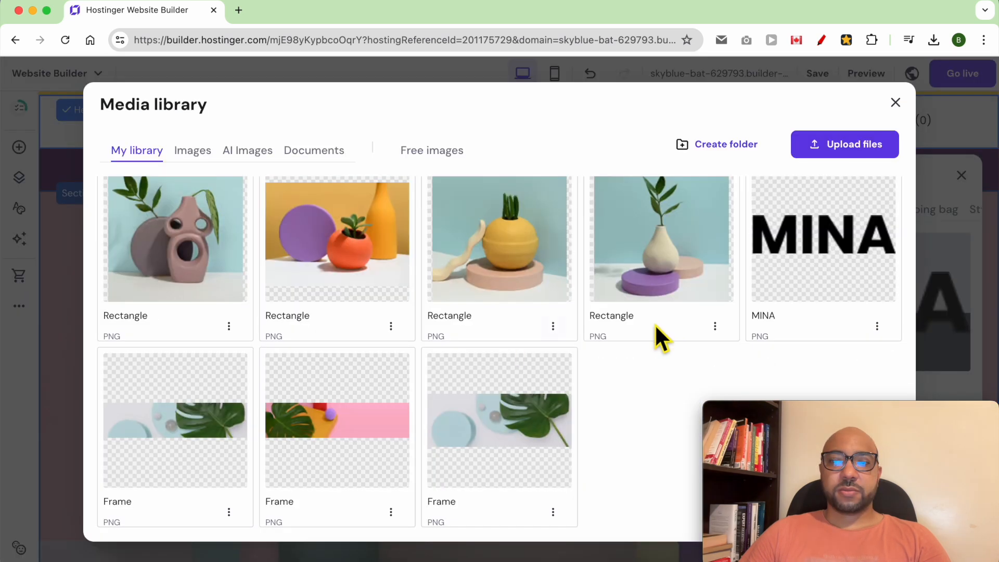
mouse_move(359, 432)
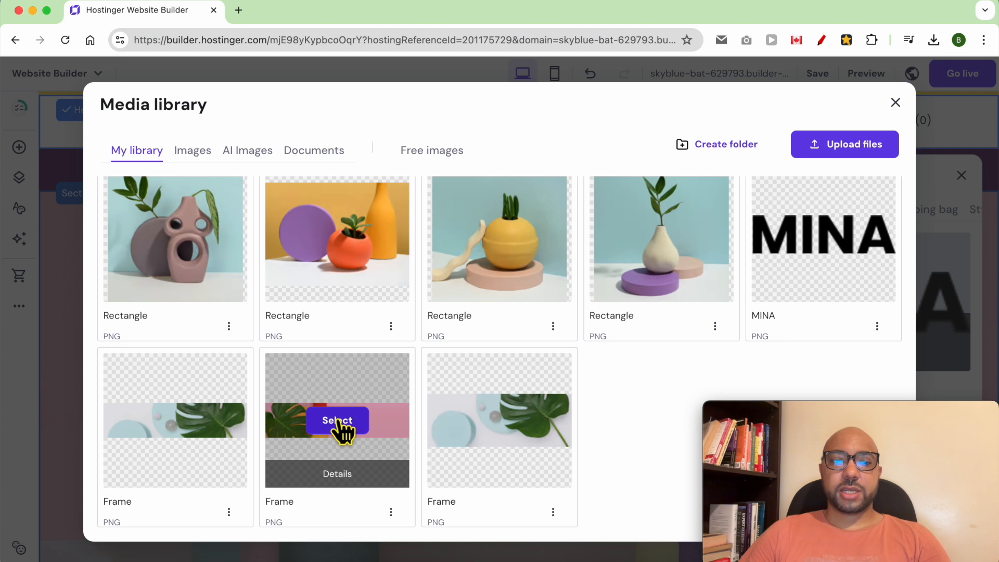
click(339, 420)
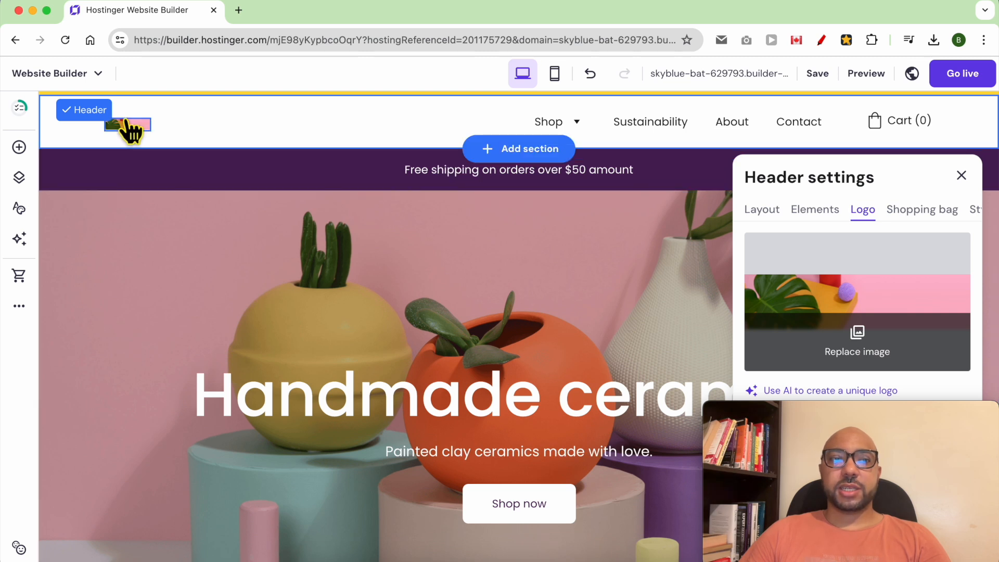
Set the header logo's width to 125 px
scroll(866, 338, down, 1)
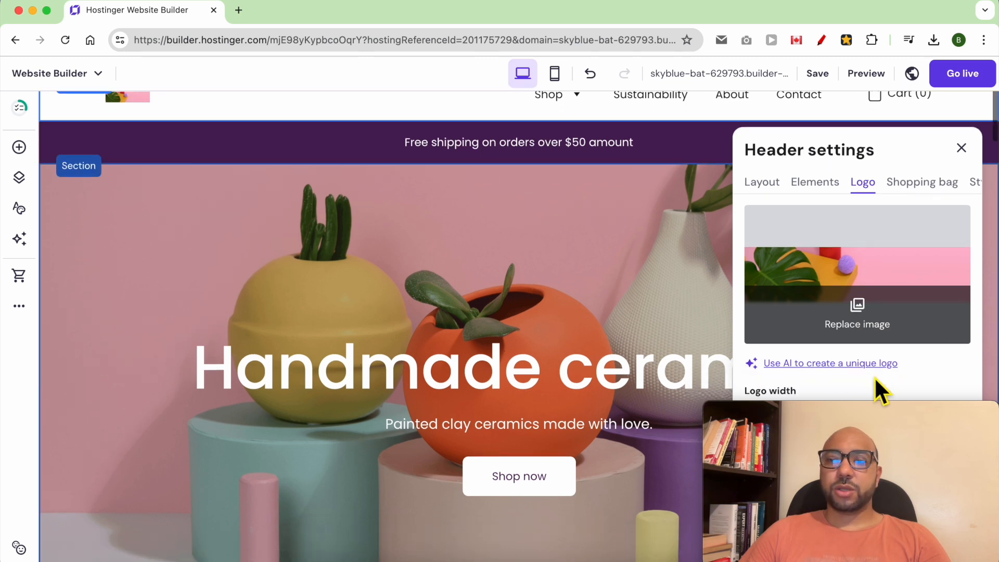
drag(879, 409, 183, 405)
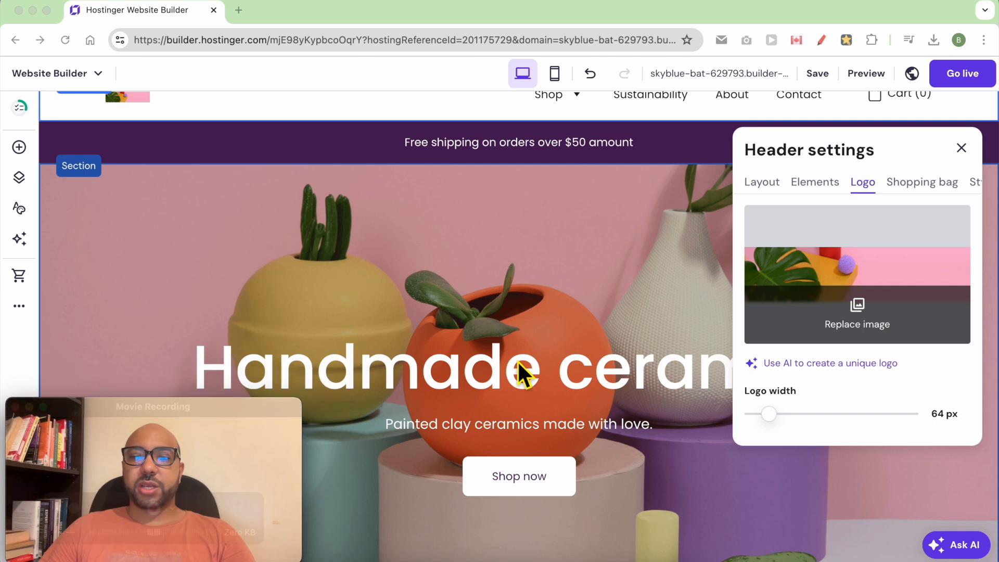
scroll(604, 336, up, 1)
scroll(603, 337, up, 1)
drag(769, 467, 809, 473)
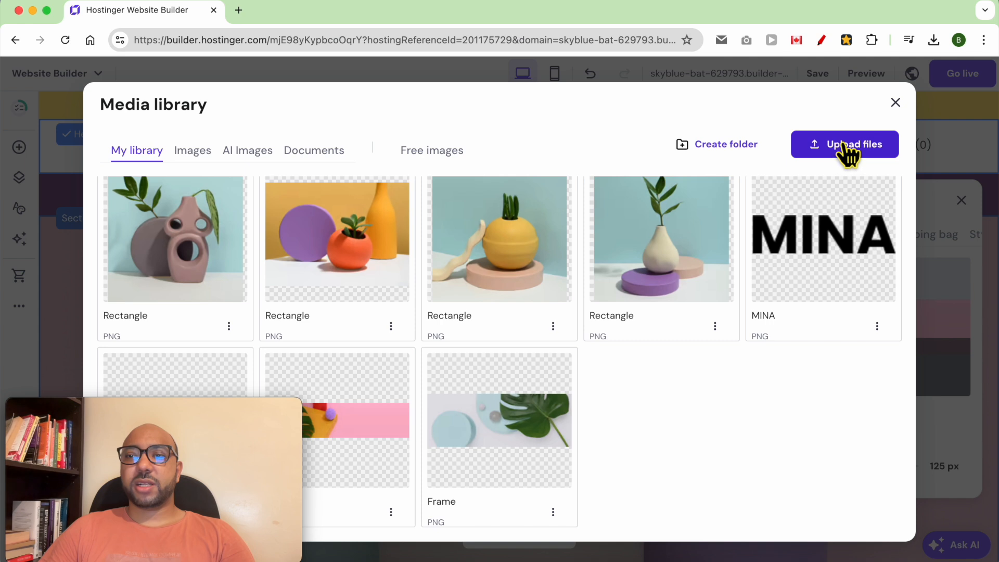
click(895, 102)
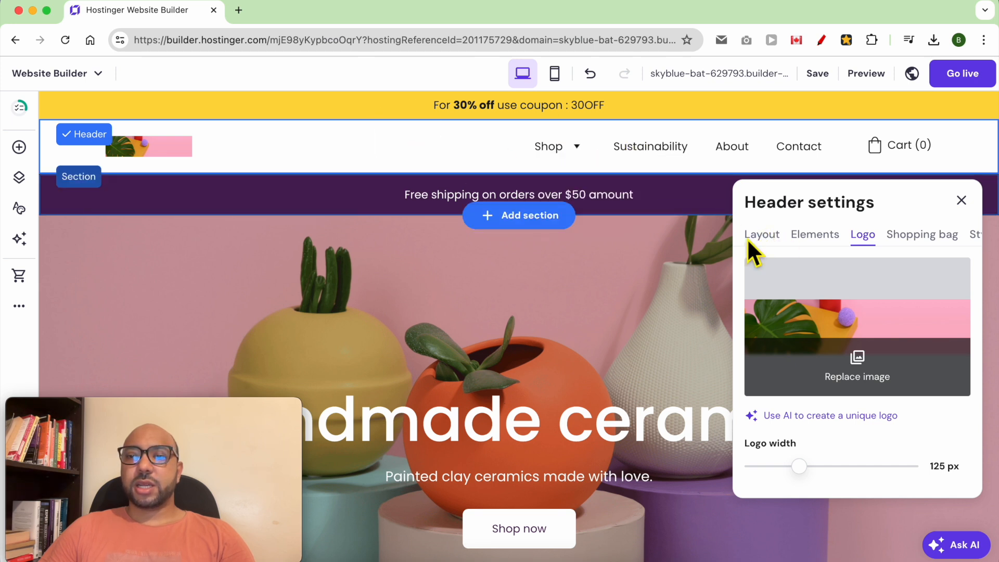
Reorder the main navigation to About, Sustainability, Shop with its two subpages, and Contact
click(20, 177)
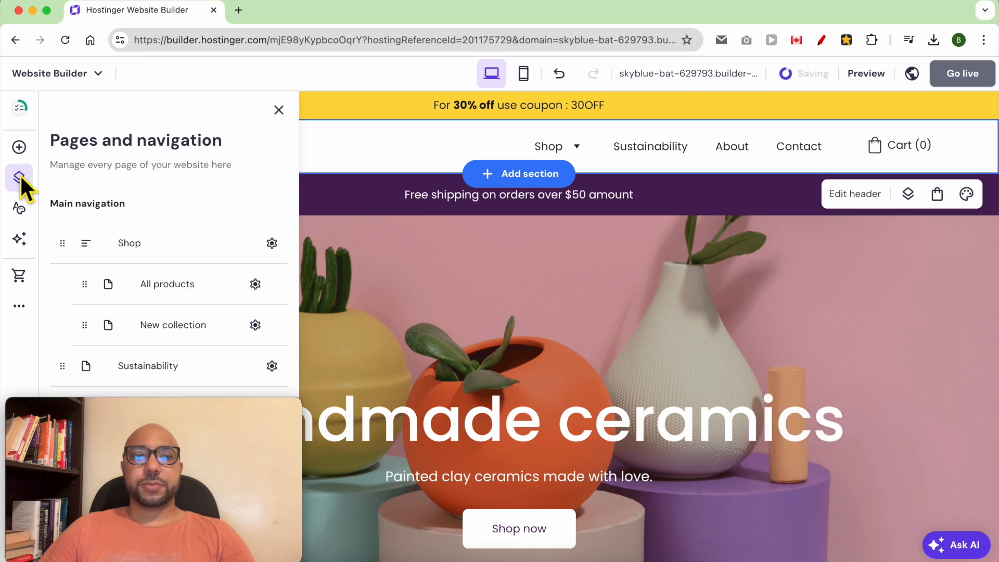
drag(52, 417, 749, 422)
drag(63, 243, 67, 372)
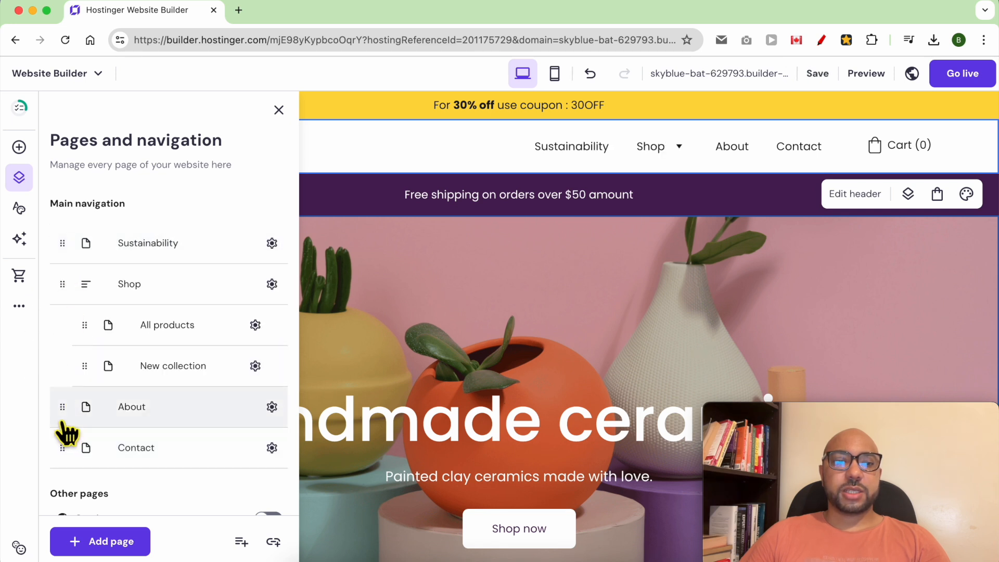
drag(64, 407, 60, 246)
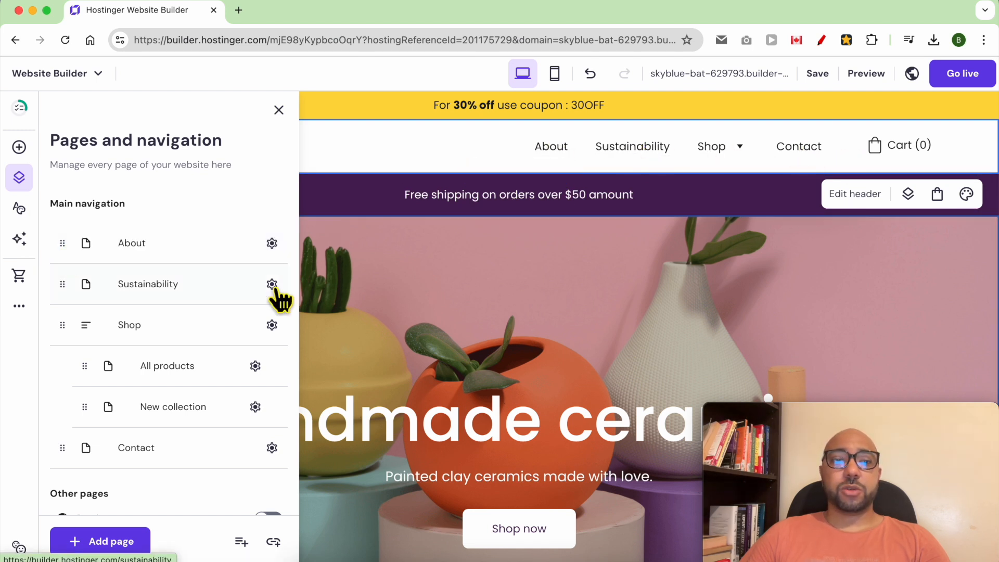
Add two new dropdowns to the main navigation
mouse_move(715, 151)
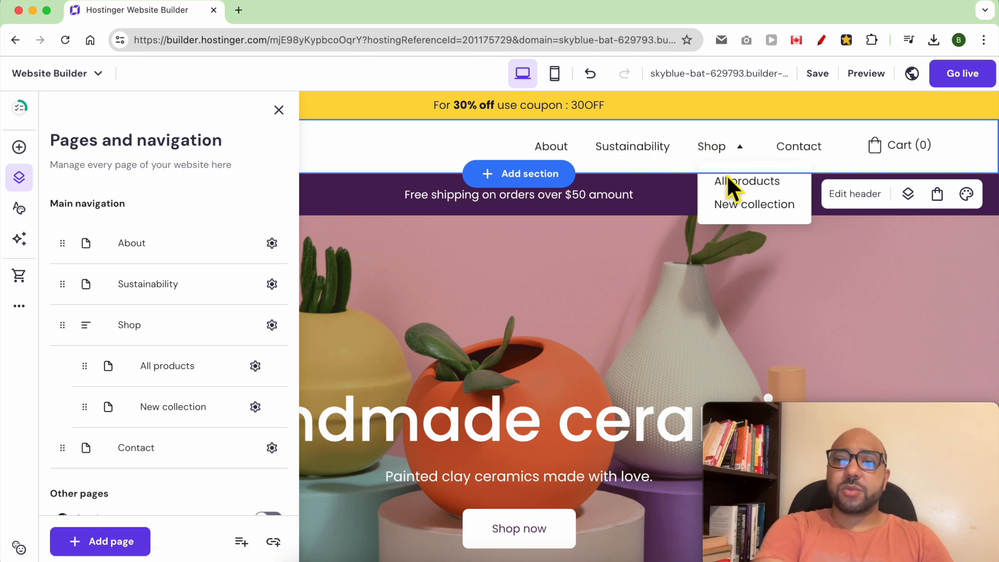
click(241, 542)
click(241, 542)
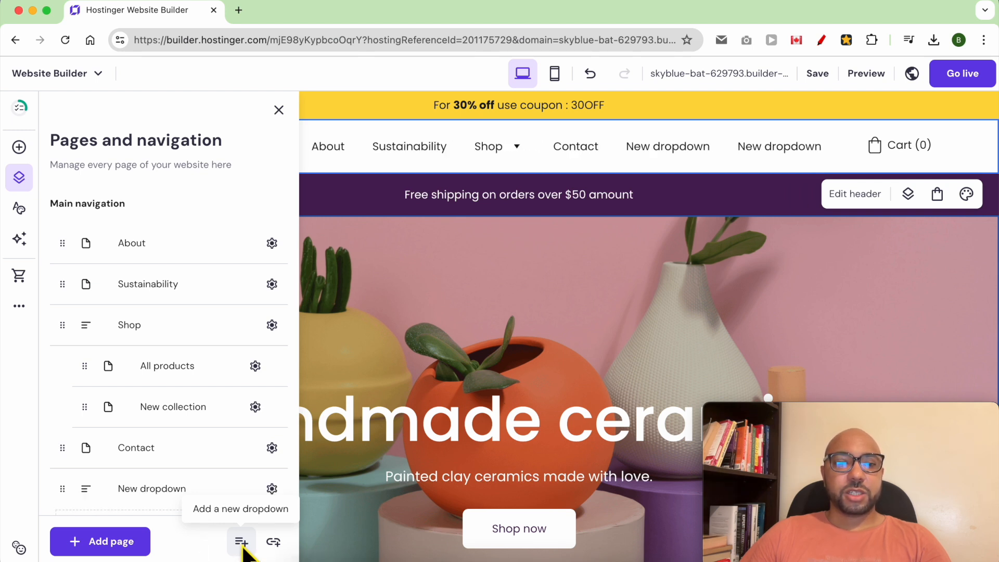
Delete the second of the two empty dropdowns from the main navigation
scroll(187, 384, down, 5)
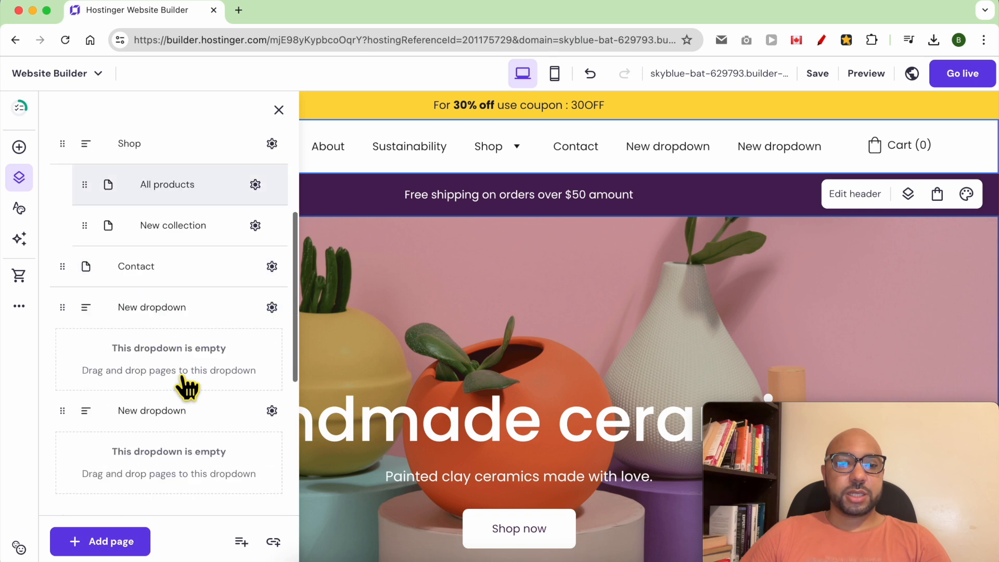
scroll(197, 437, down, 1)
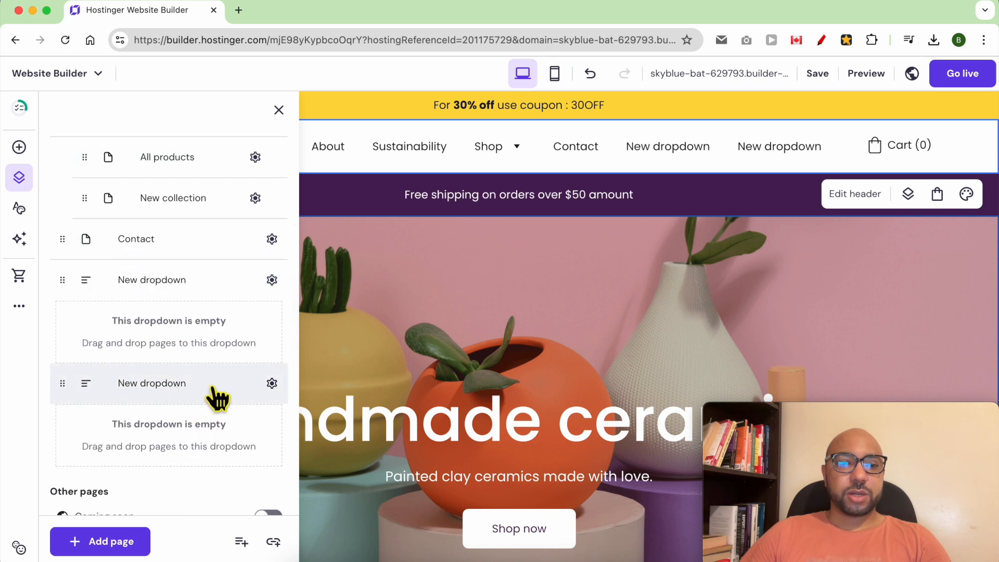
click(271, 383)
click(328, 463)
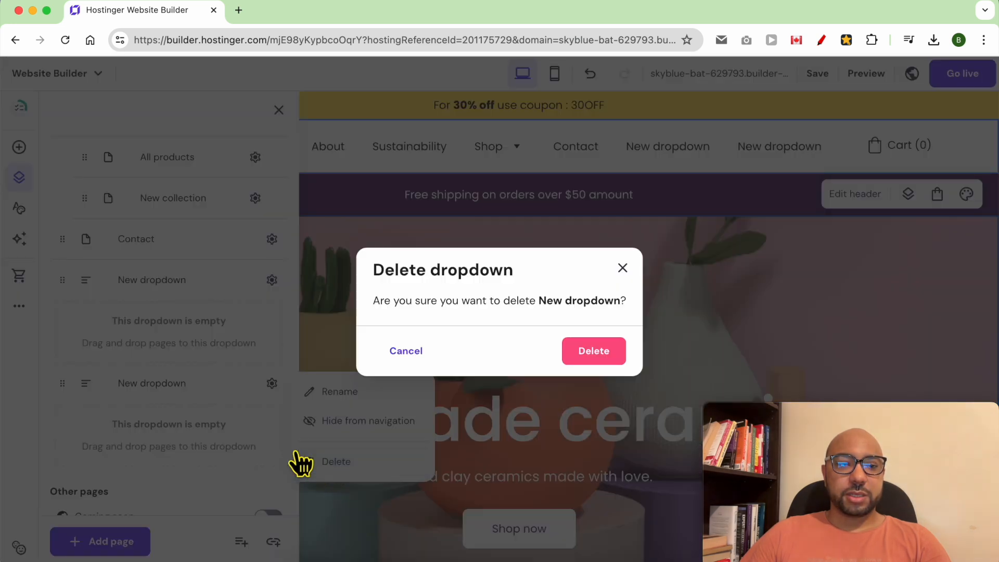
click(594, 352)
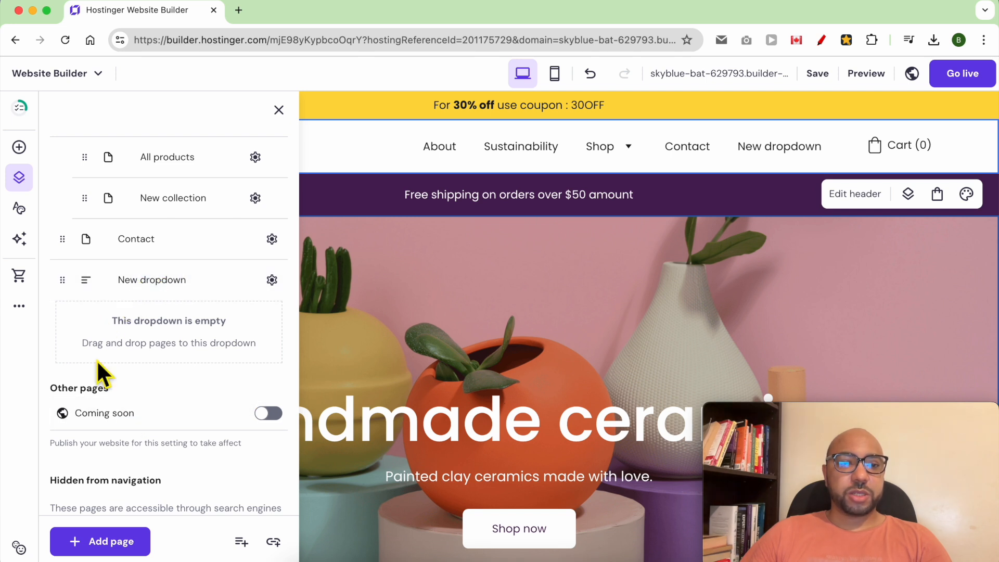
Move the Contact page into the new dropdown in the main navigation
drag(72, 238, 145, 285)
mouse_move(768, 156)
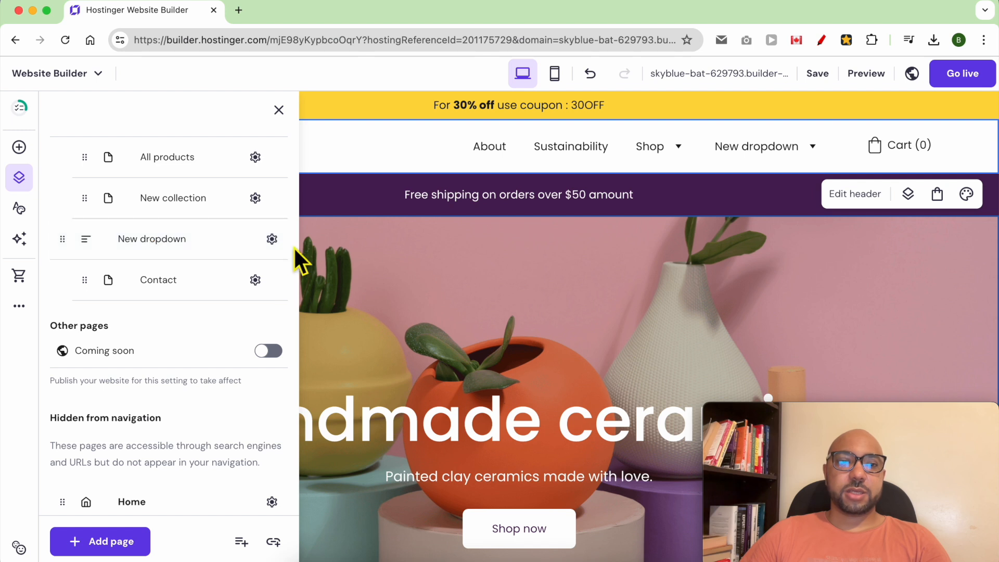
Rename the new dropdown in the main navigation to test
click(272, 240)
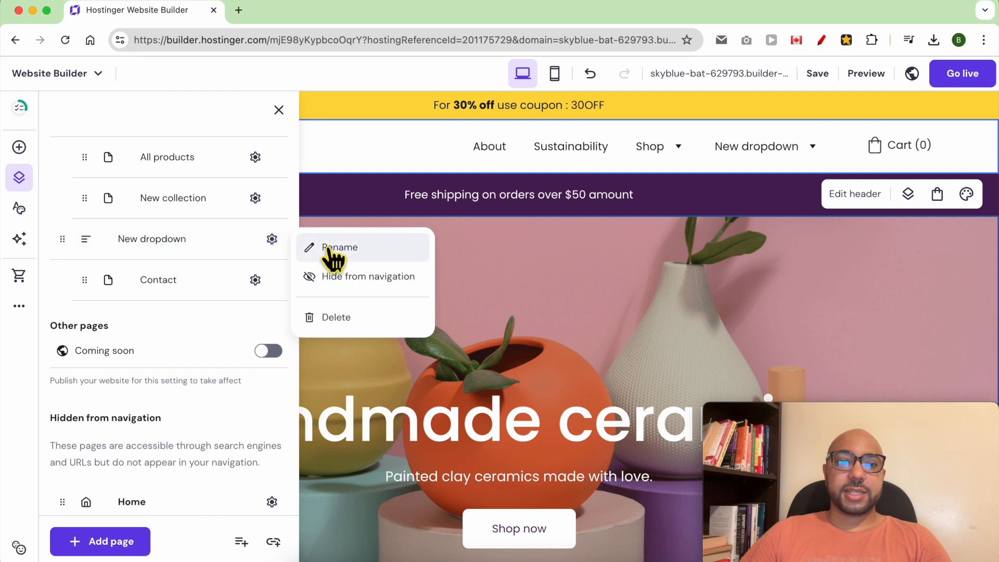
click(394, 252)
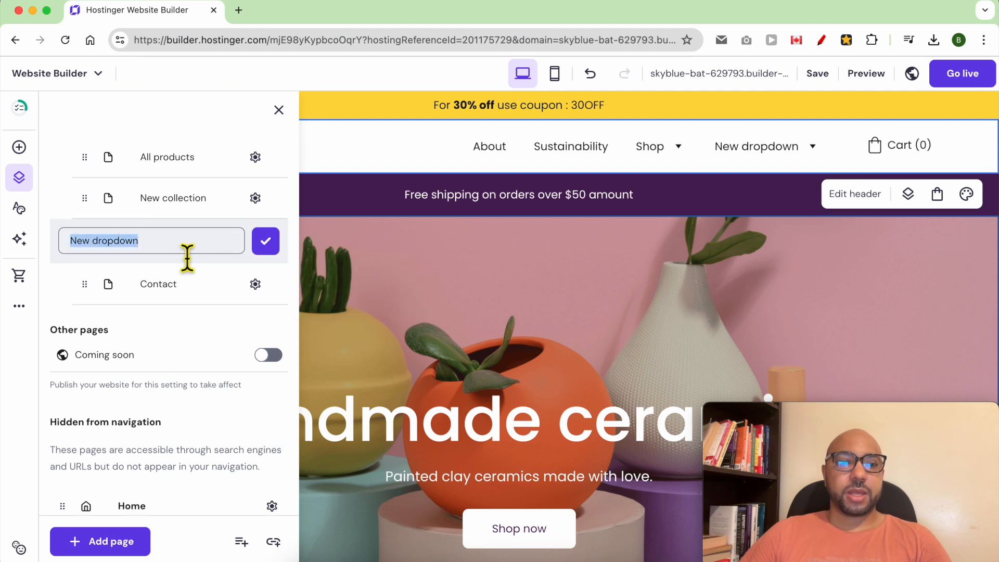
text(tes)
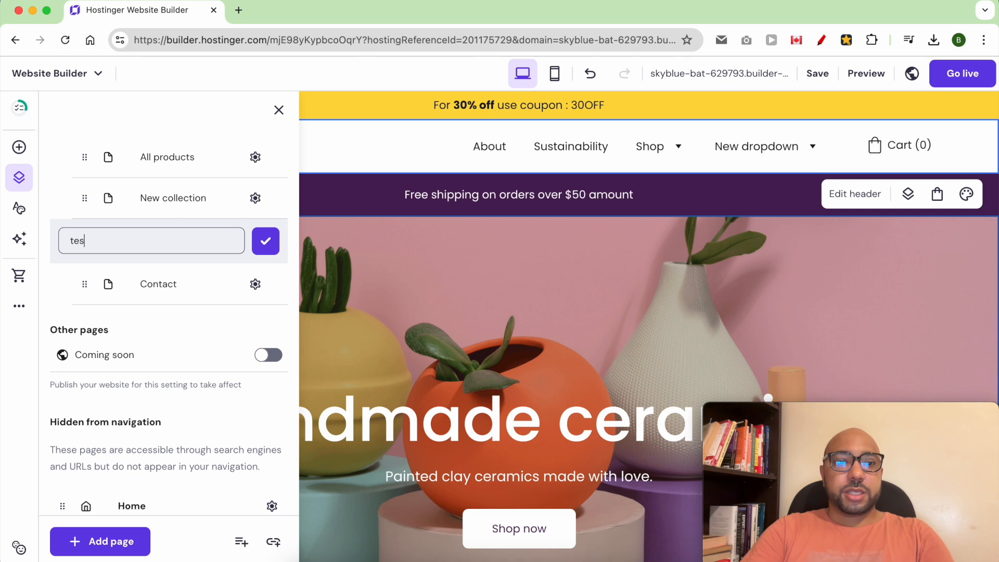
text(t)
click(265, 241)
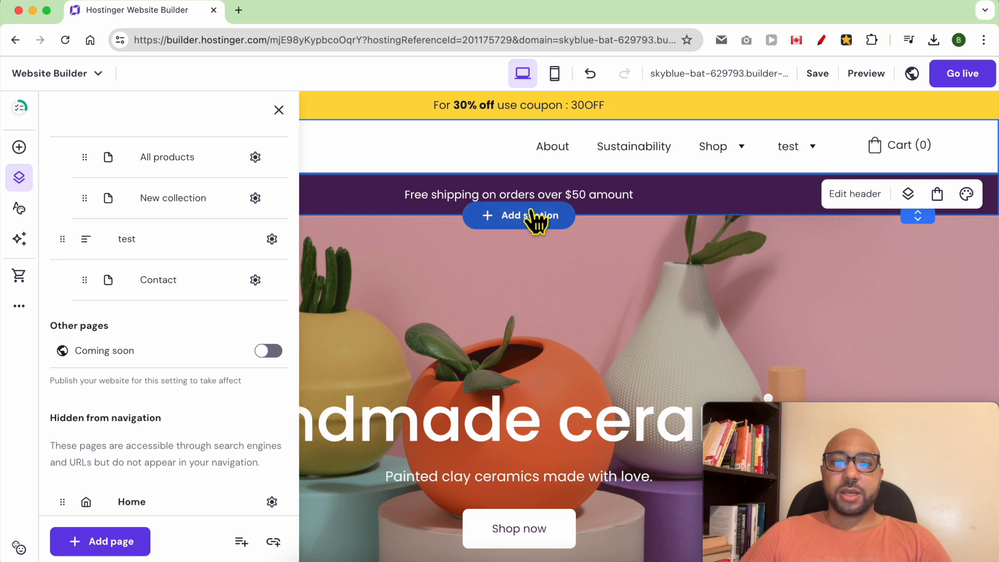
Undo the navigation edits back to the order Shop, Sustainability, About, Contact
click(590, 74)
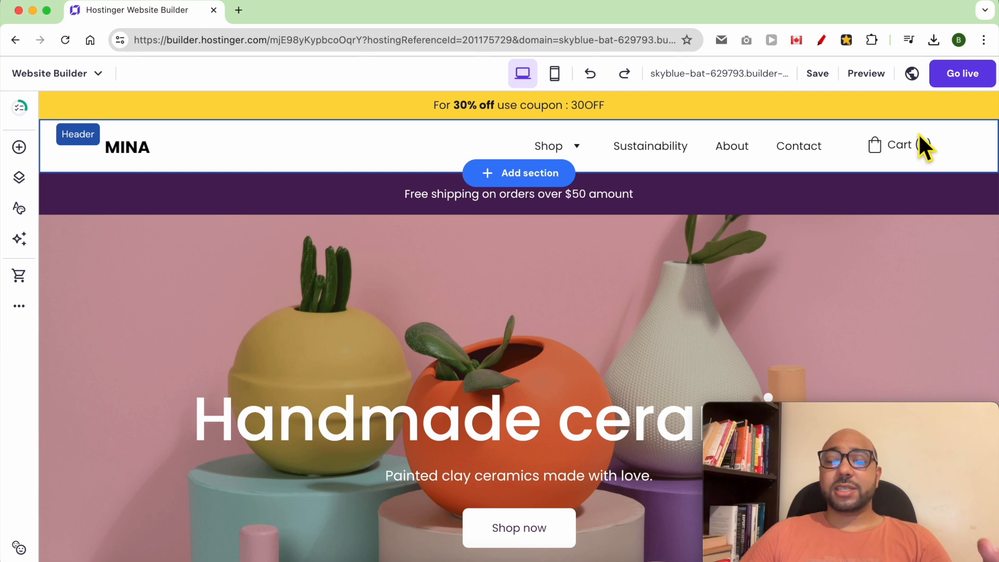
Open the header settings and enable the button element in the header
click(429, 149)
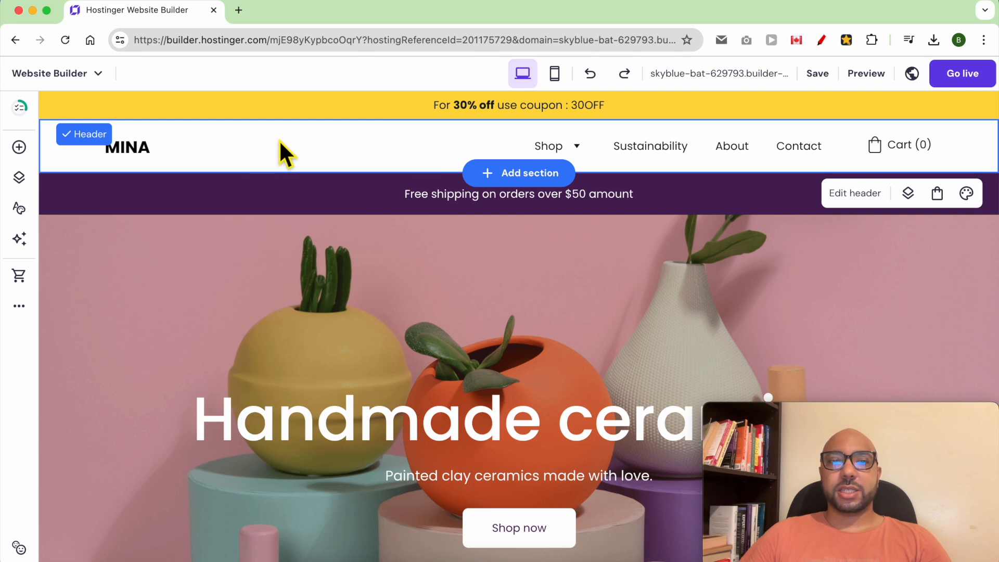
click(856, 203)
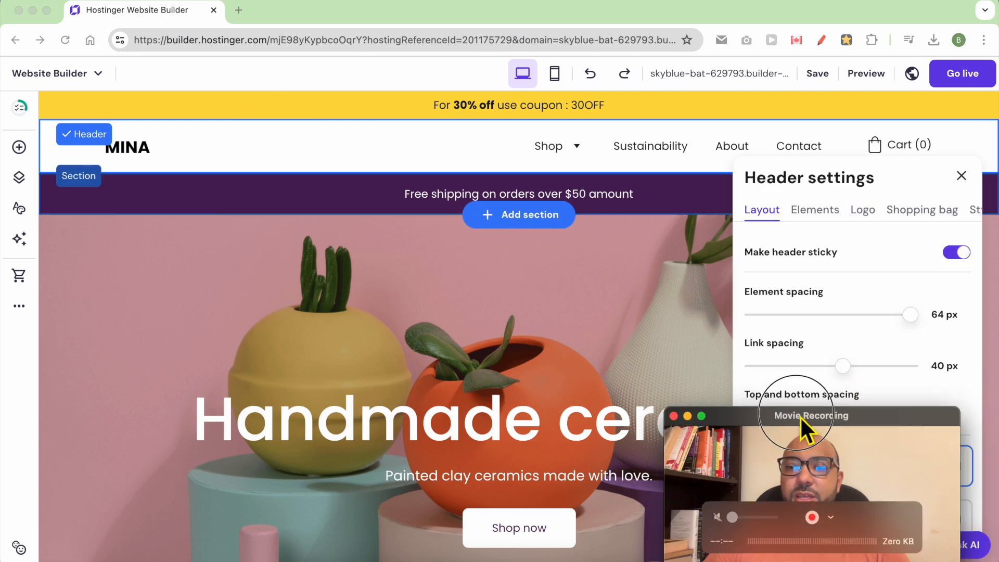
drag(800, 416, 145, 406)
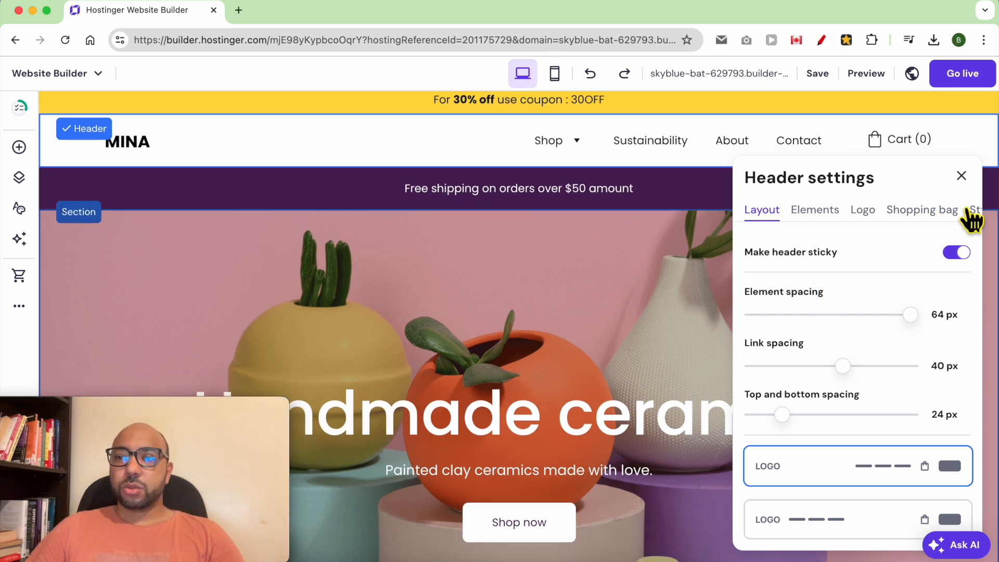
click(824, 214)
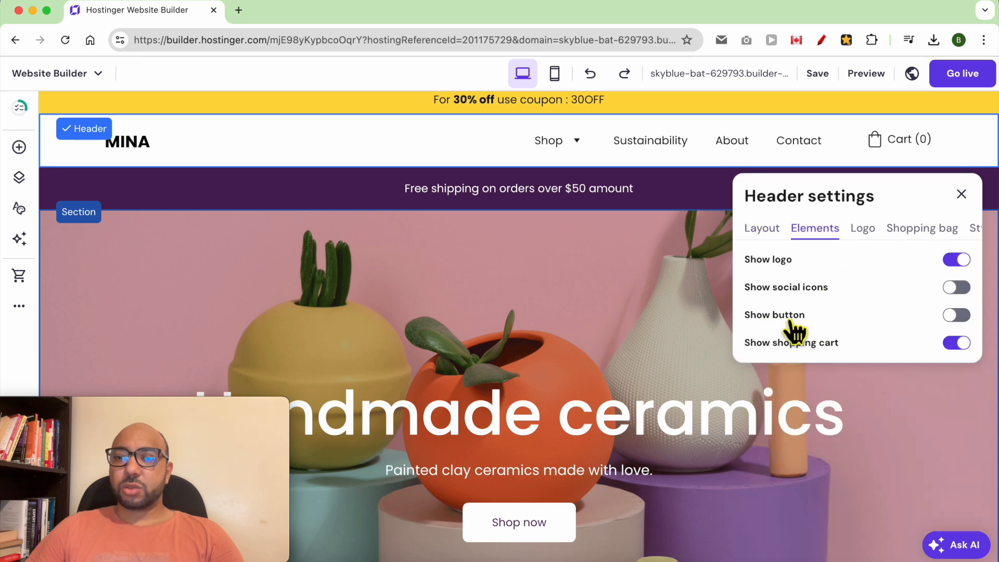
click(957, 315)
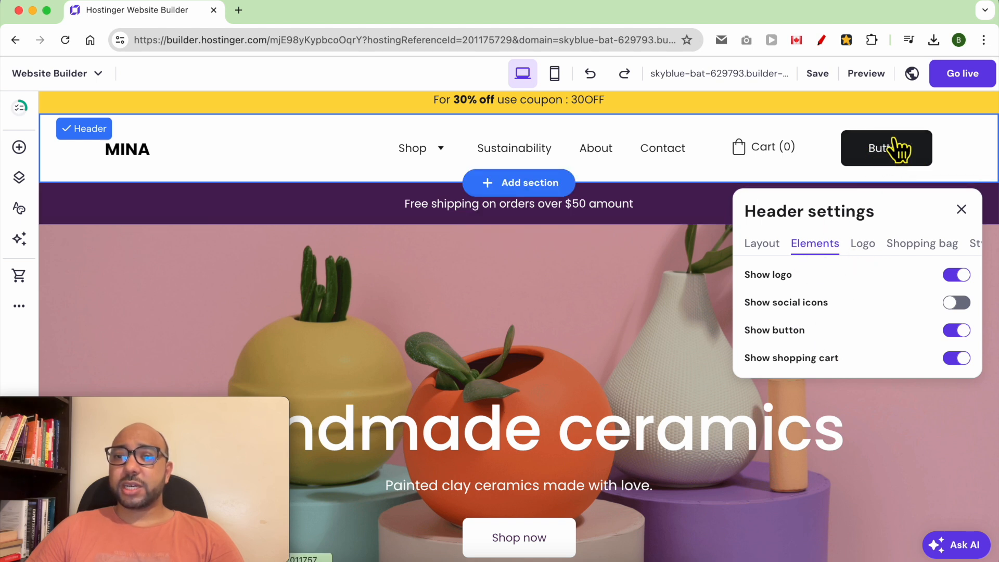
Set the header button's text to Newsletter and its link type to Web address
click(975, 245)
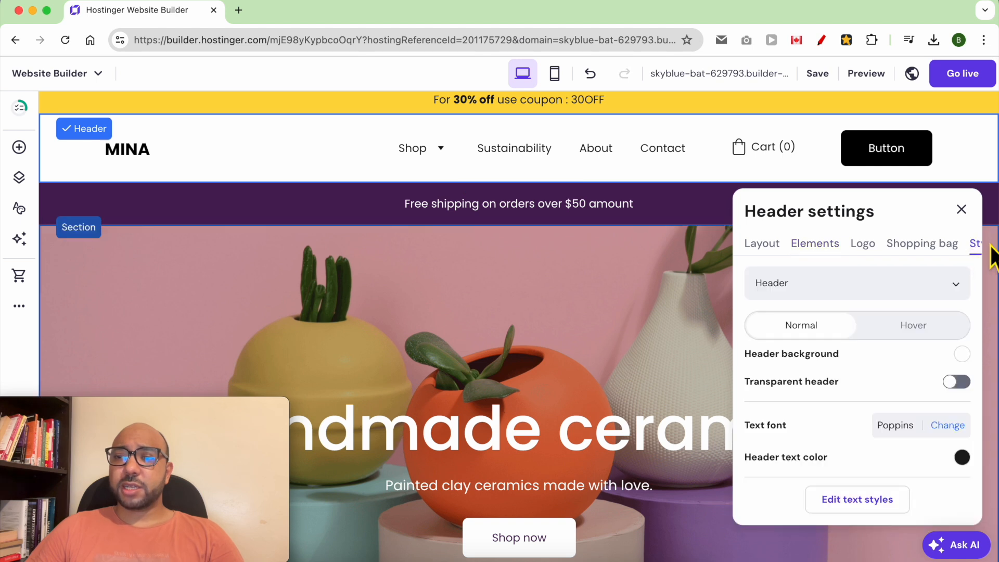
click(827, 291)
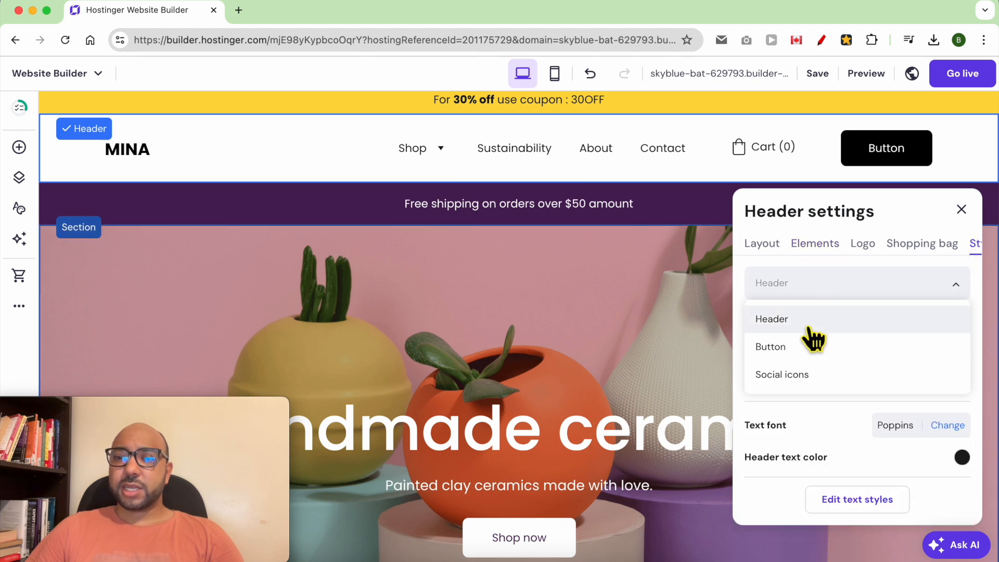
click(801, 346)
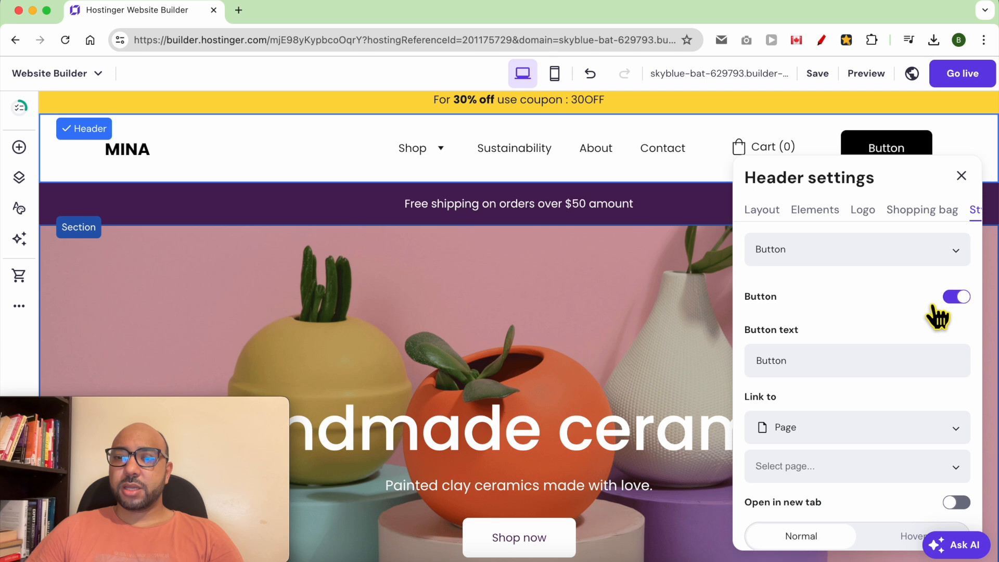
click(836, 347)
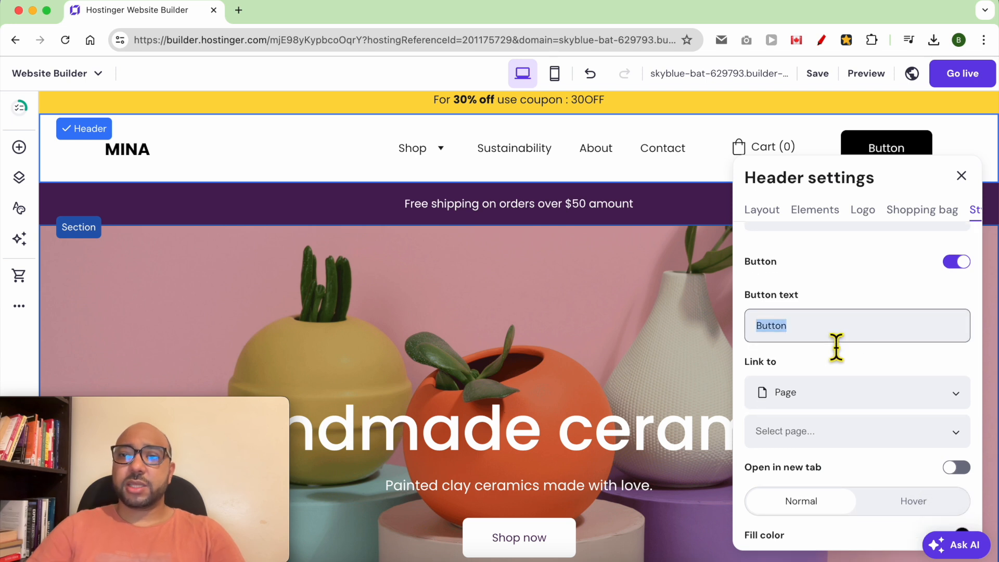
text(NE)
key(BackSpace)
text(ewsletter)
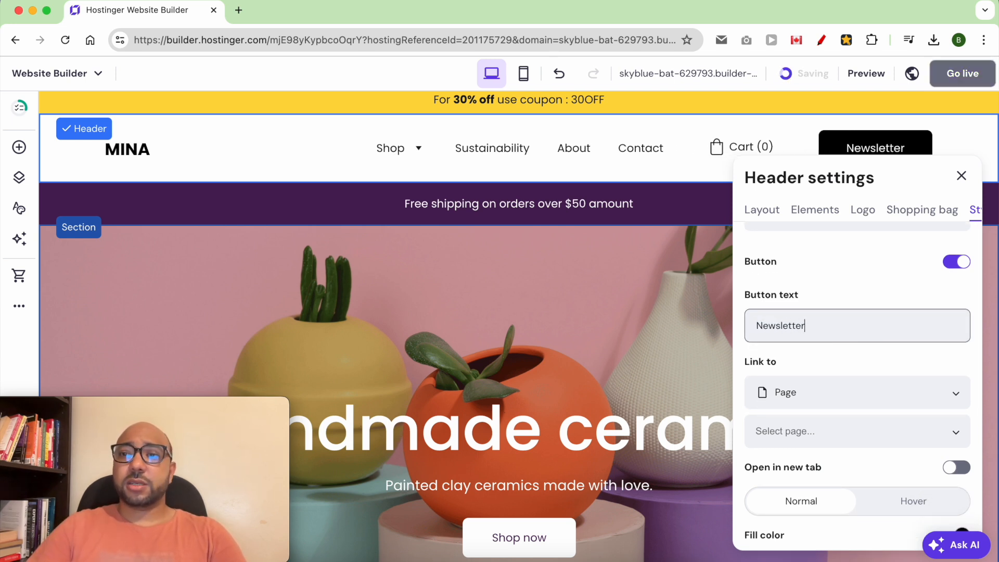
click(828, 394)
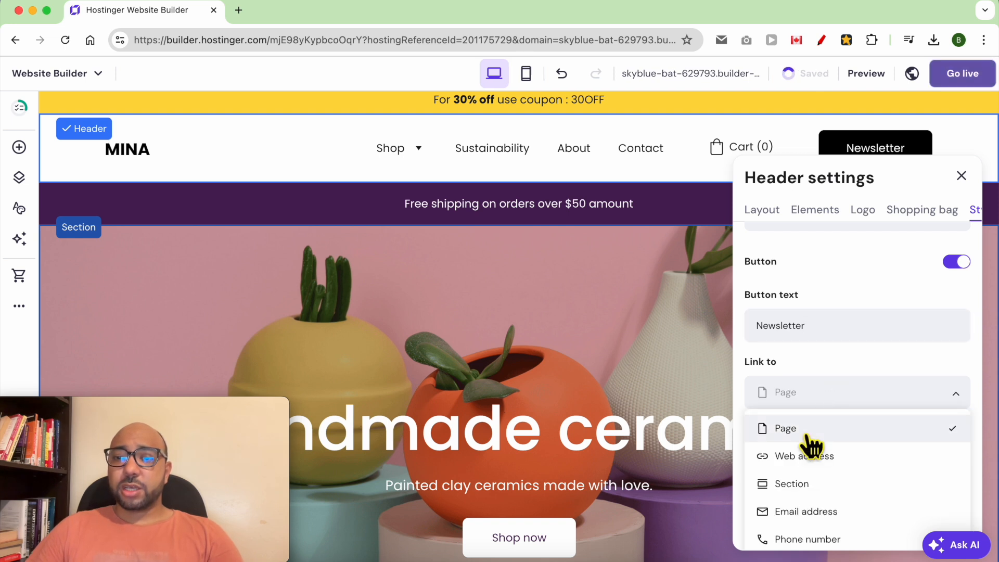
click(810, 458)
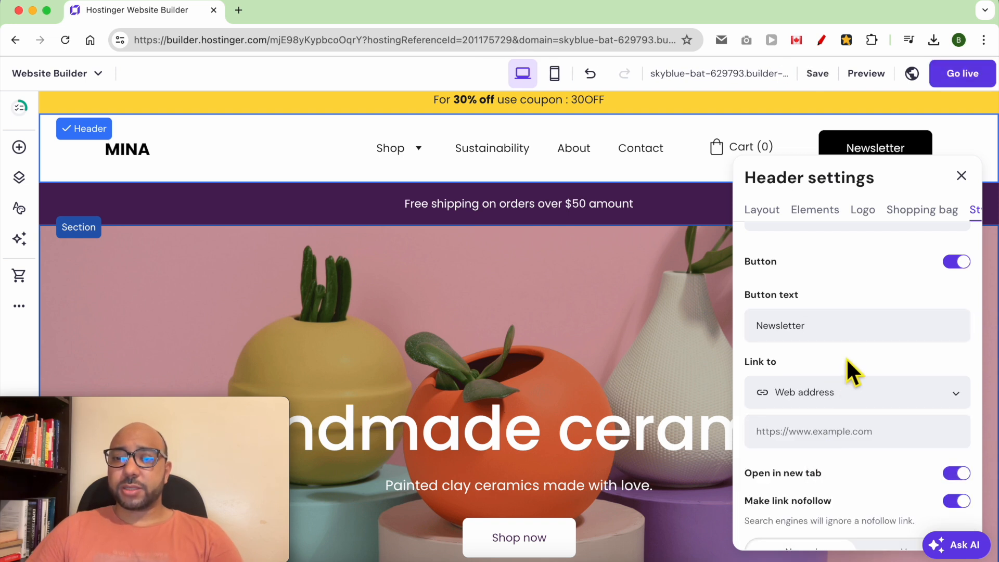
Set the Newsletter button's normal fill color to red #f20303
scroll(864, 359, down, 4)
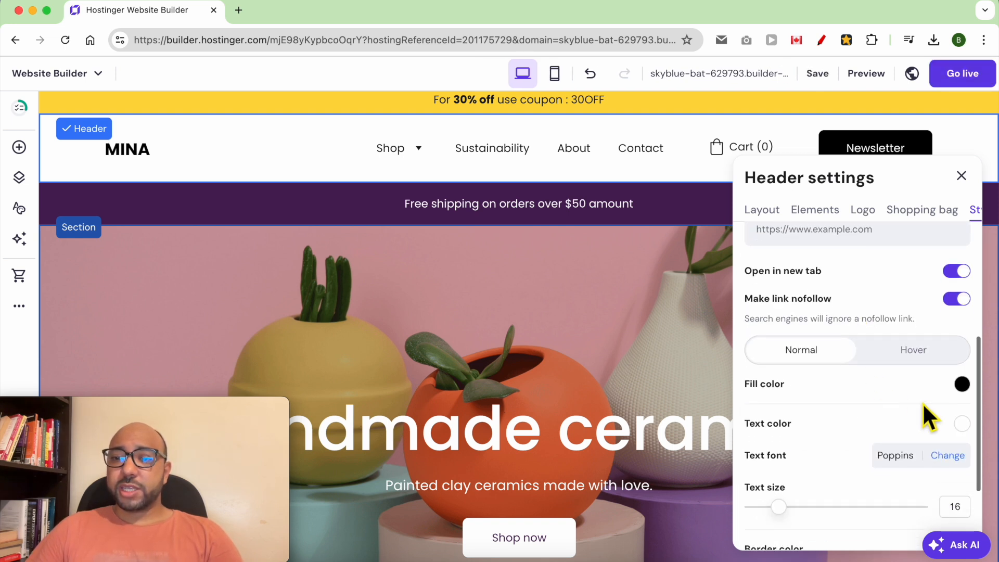
click(963, 388)
drag(867, 411, 964, 343)
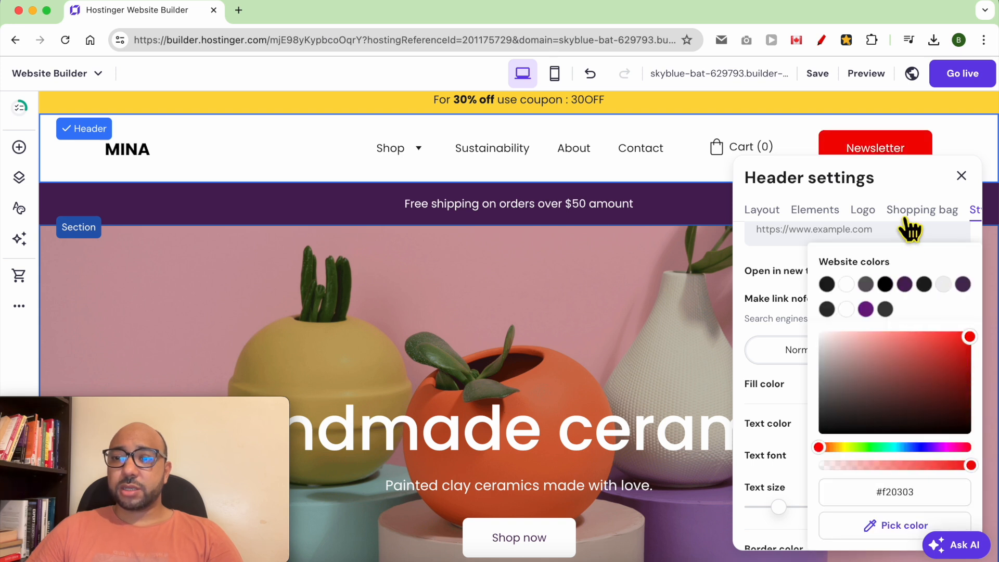
click(887, 182)
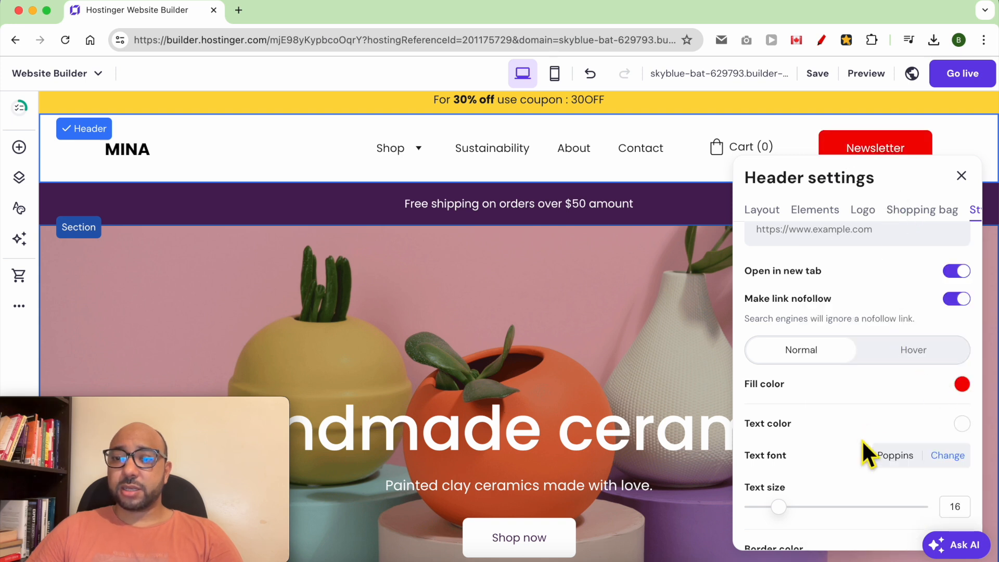
Try a different text color for the Newsletter button
click(962, 423)
click(859, 366)
drag(860, 365, 800, 438)
drag(861, 345, 813, 327)
click(794, 393)
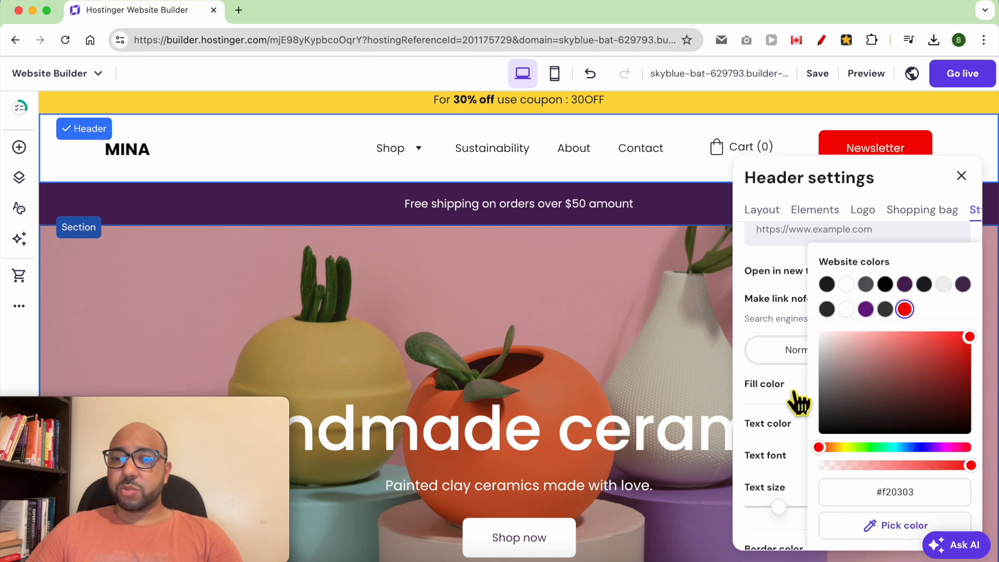
Set the Newsletter button's text size to 22
click(788, 513)
drag(787, 513, 816, 520)
scroll(864, 443, down, 4)
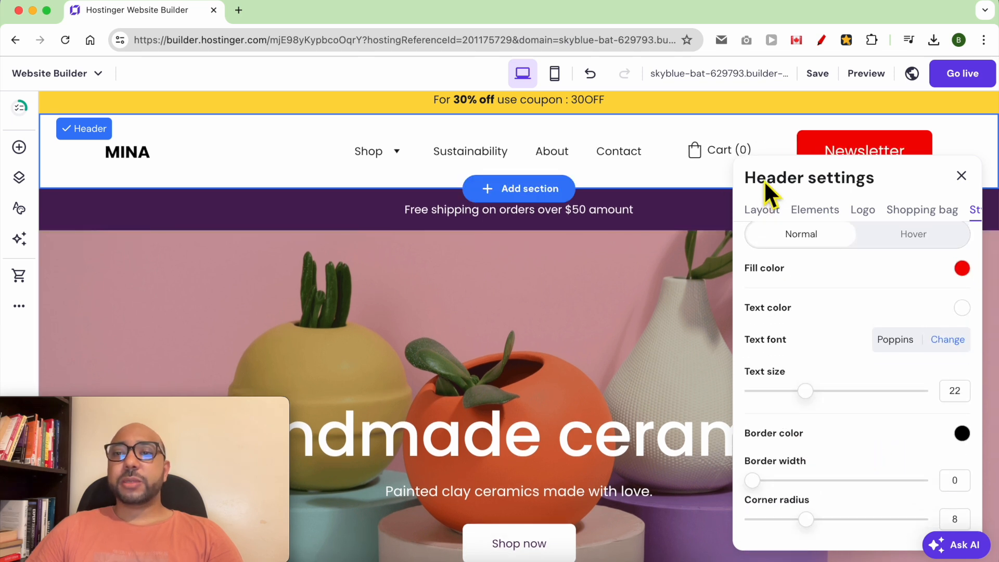
Turn off the sticky header option in the header's layout settings
click(760, 213)
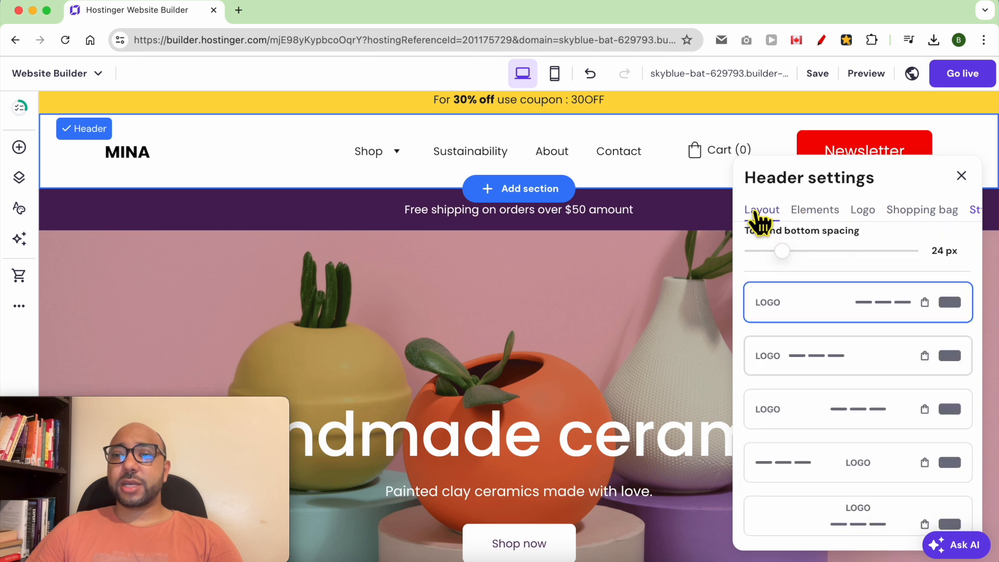
scroll(807, 284, up, 3)
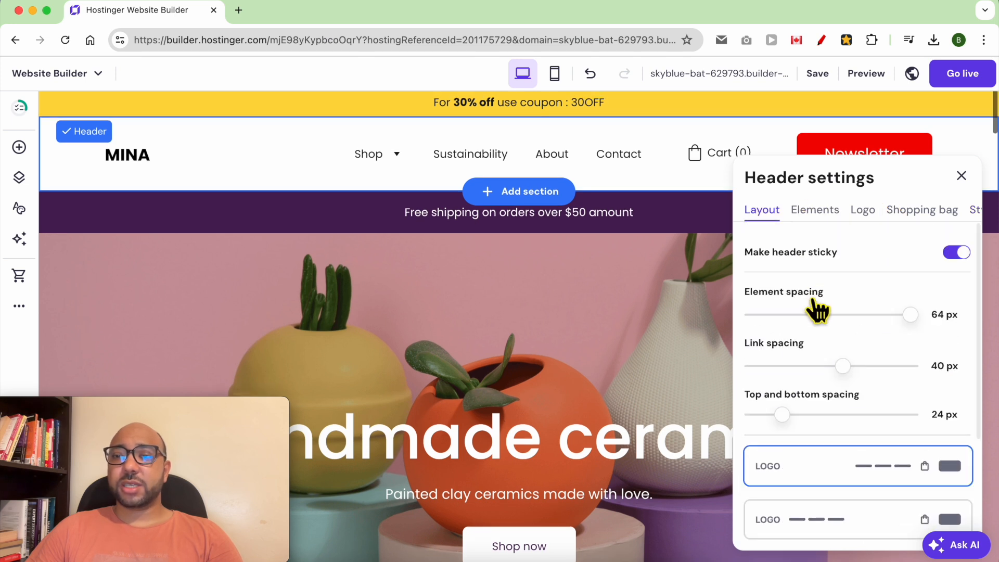
click(962, 254)
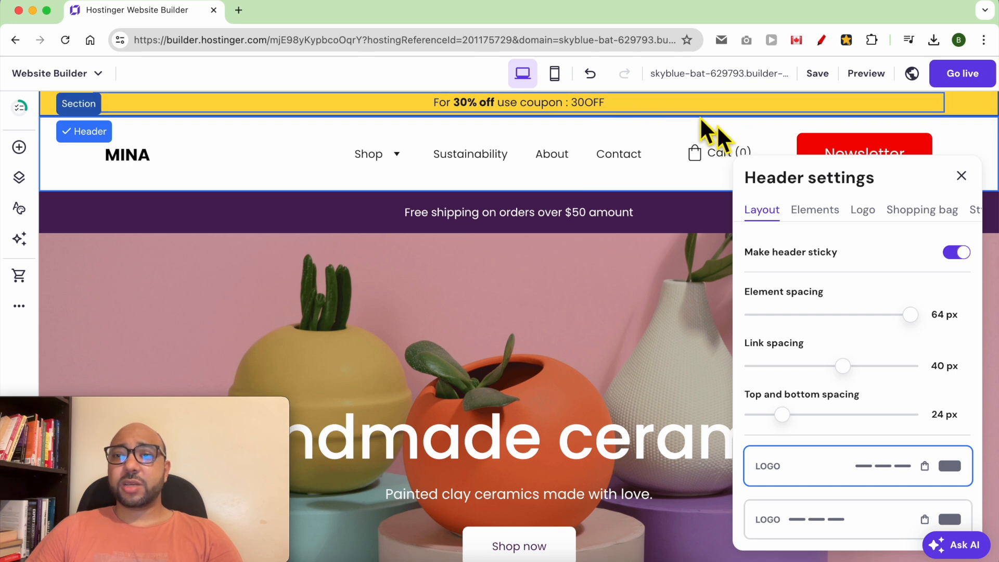
click(960, 254)
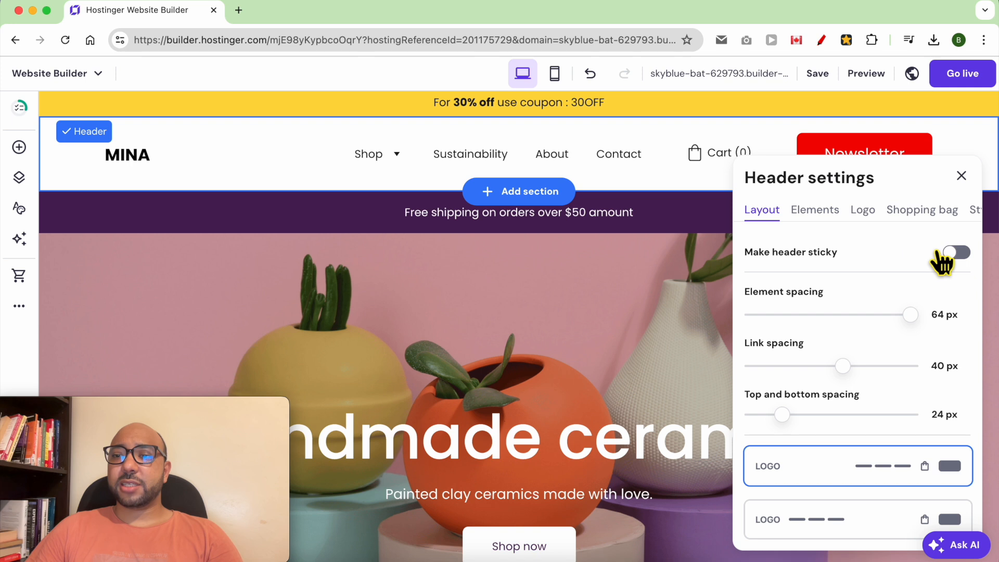
Set the header's element spacing to 62 px, link spacing to 31 px, and top and bottom spacing to 0 px
mouse_move(916, 324)
mouse_down()
mouse_move(822, 328)
mouse_move(914, 330)
mouse_up()
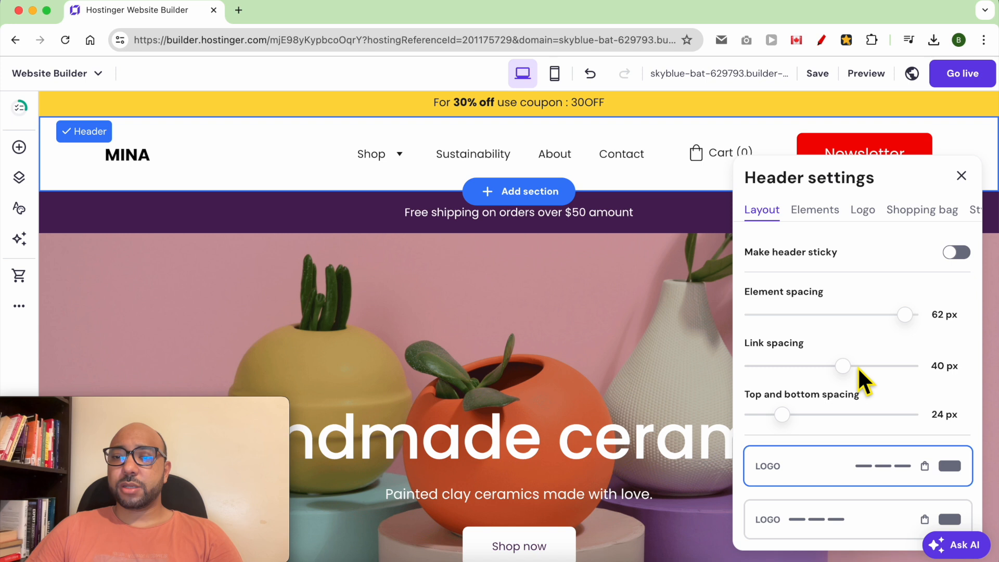
drag(854, 373, 820, 376)
drag(801, 422, 761, 423)
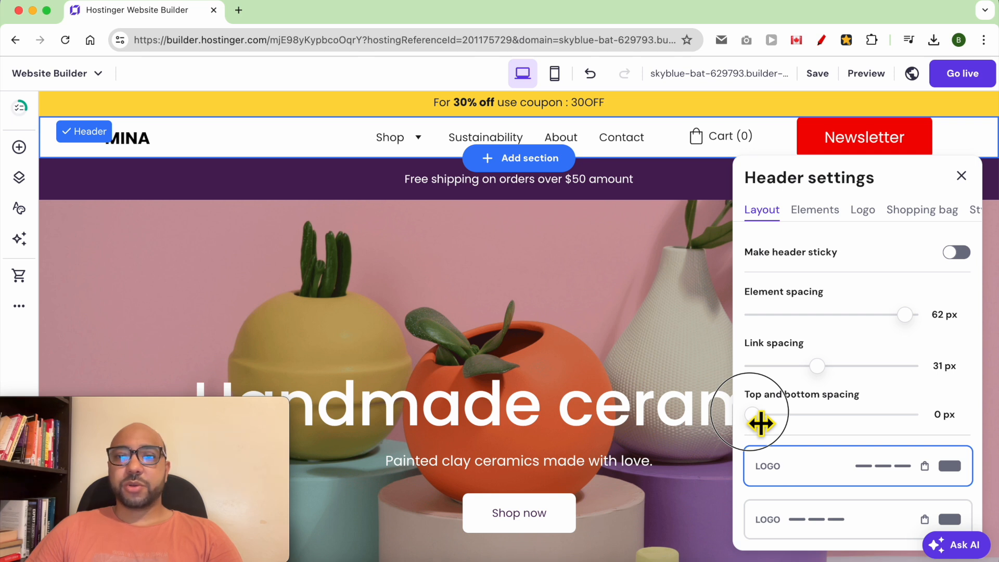
Try the header layout with links beside the logo, and choose the one with links on the left and a centered logo
scroll(798, 423, down, 3)
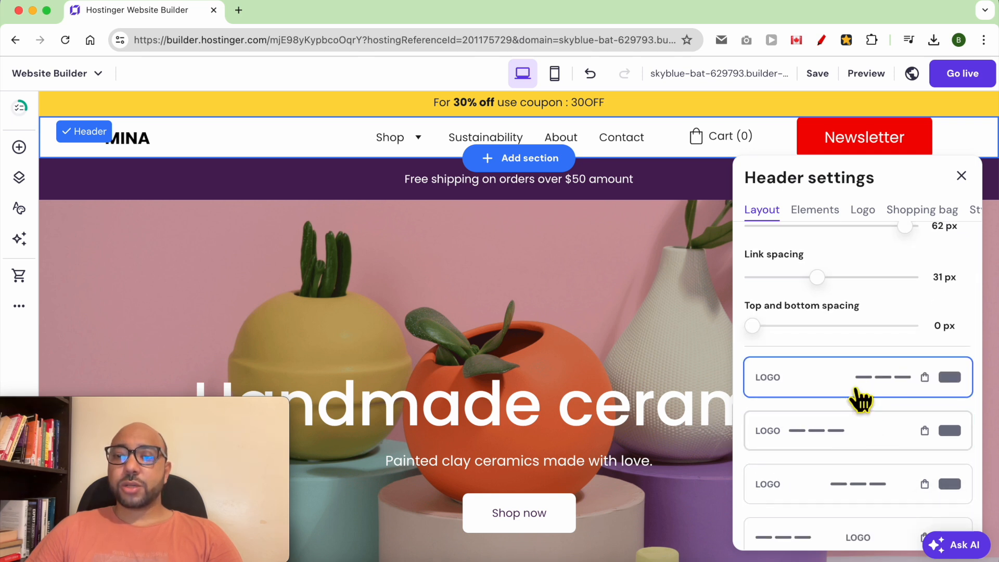
click(841, 430)
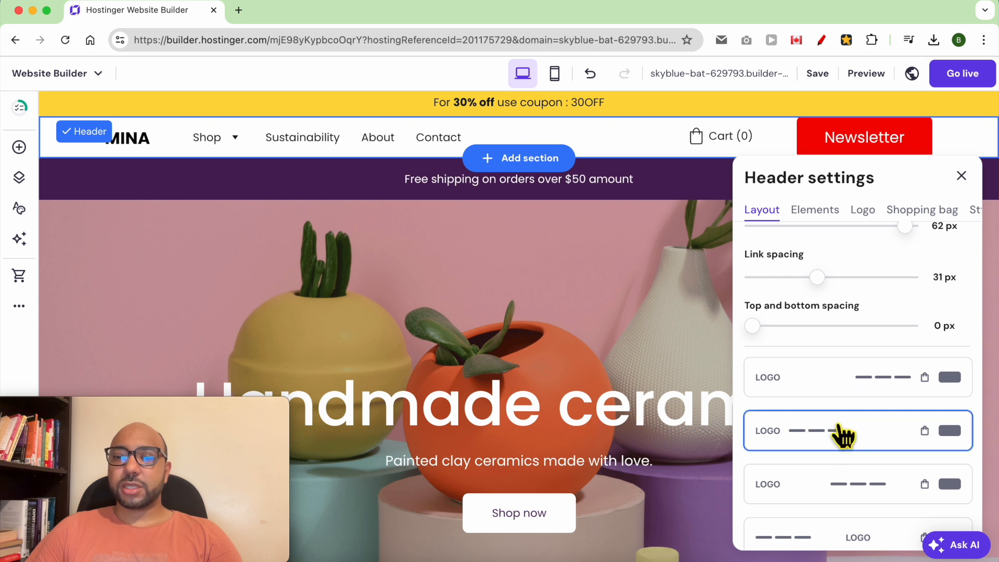
scroll(864, 471, down, 3)
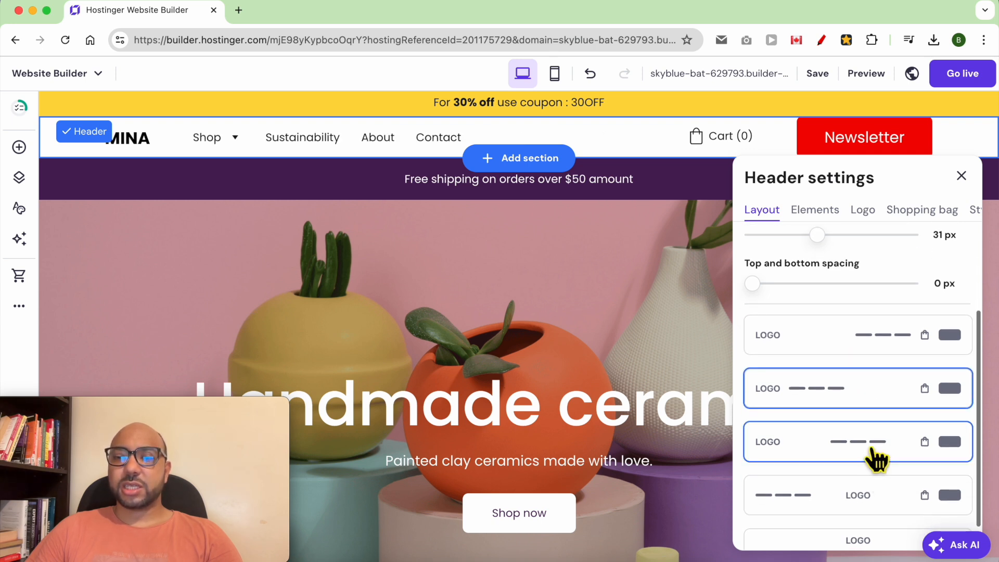
click(852, 464)
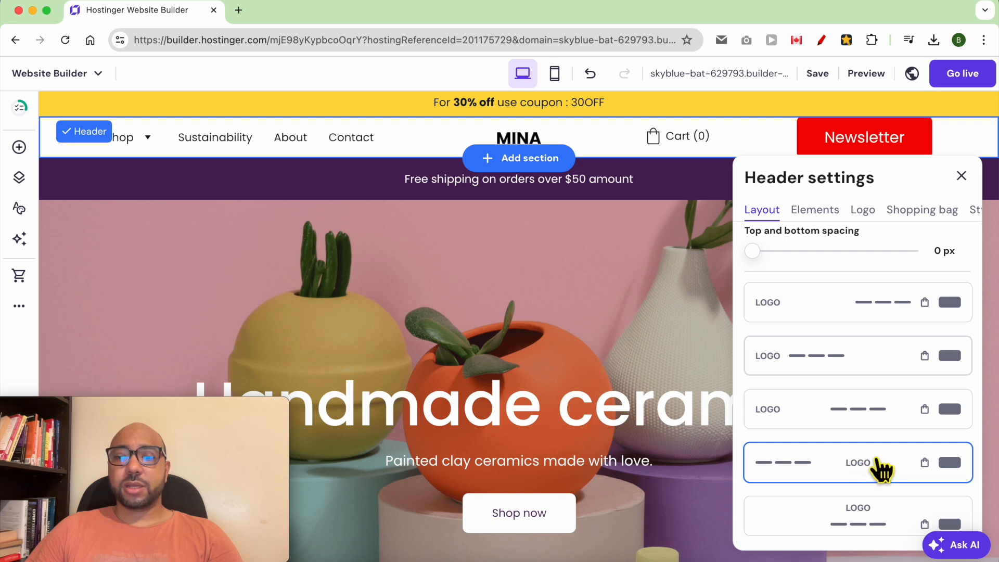
scroll(876, 468, down, 3)
scroll(874, 411, up, 3)
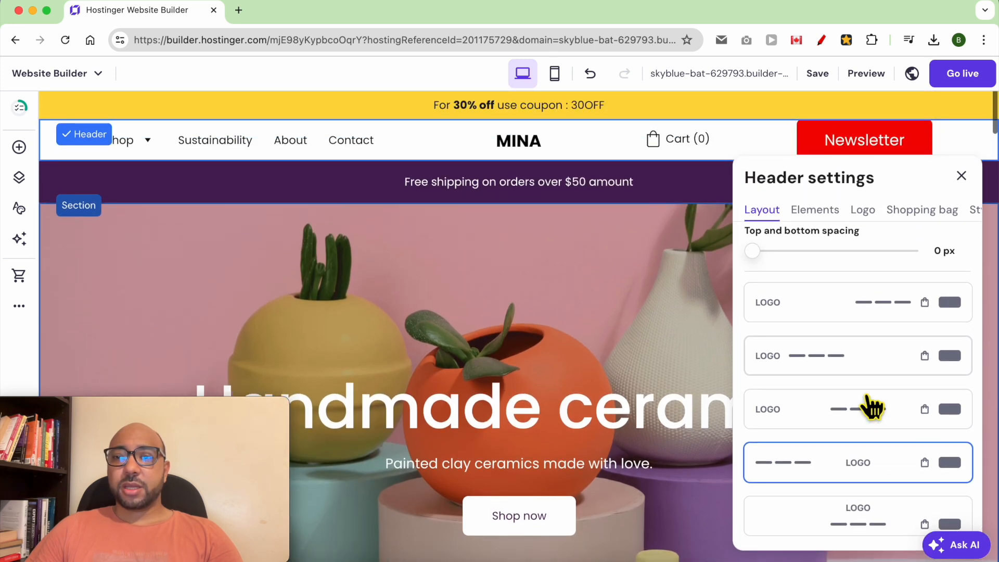
Hide the logo from the header elements
click(835, 221)
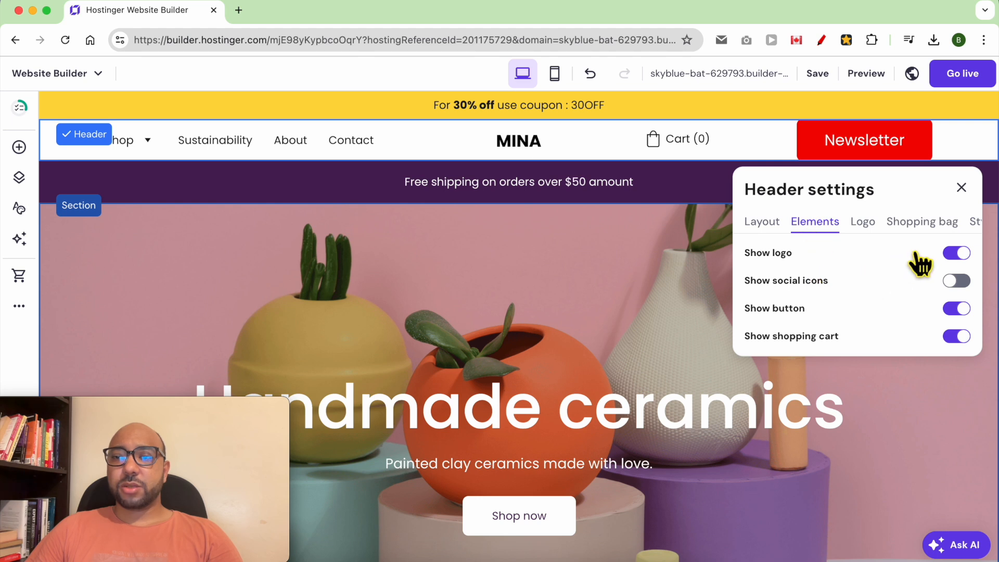
click(956, 254)
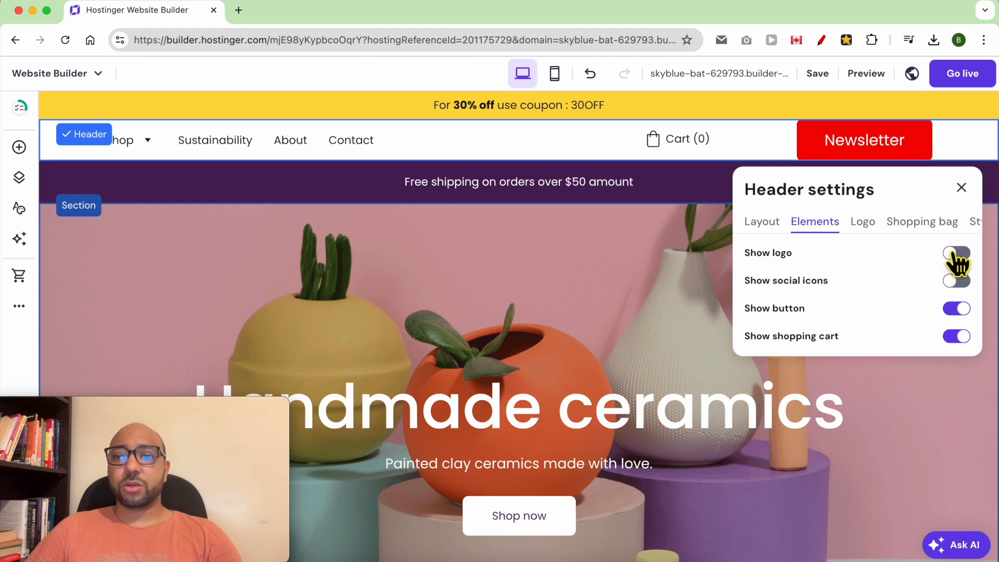
Show the logo in the header again, and try the social icons before hiding them
click(956, 254)
click(958, 281)
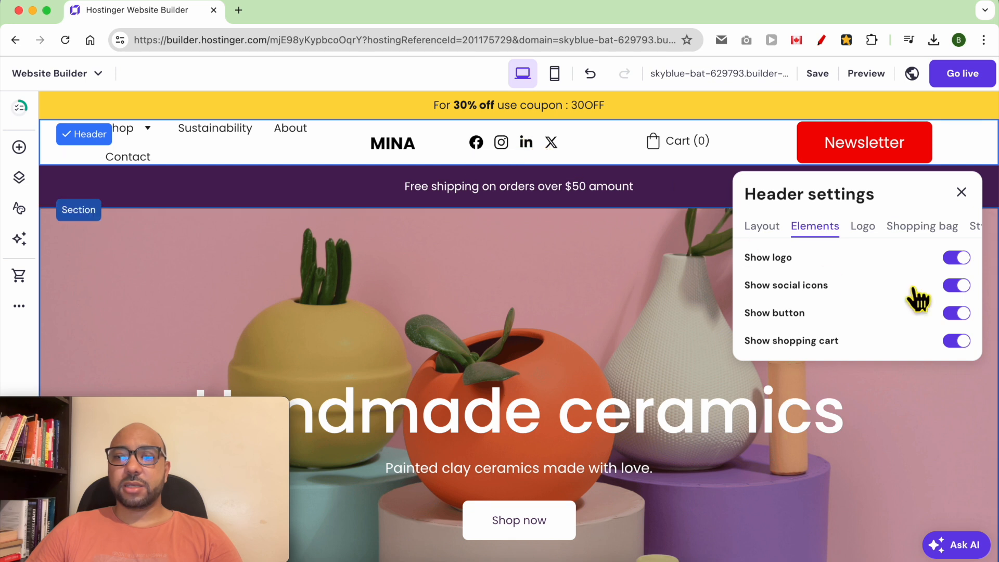
click(959, 286)
Toggle the header's button and shopping cart off and on, ending with both shown
click(959, 310)
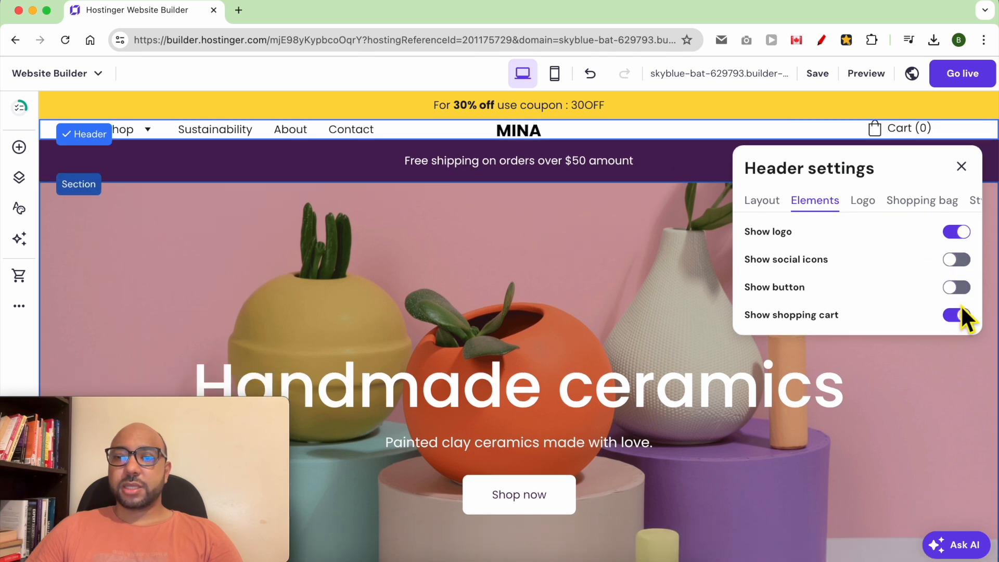
click(959, 295)
click(962, 301)
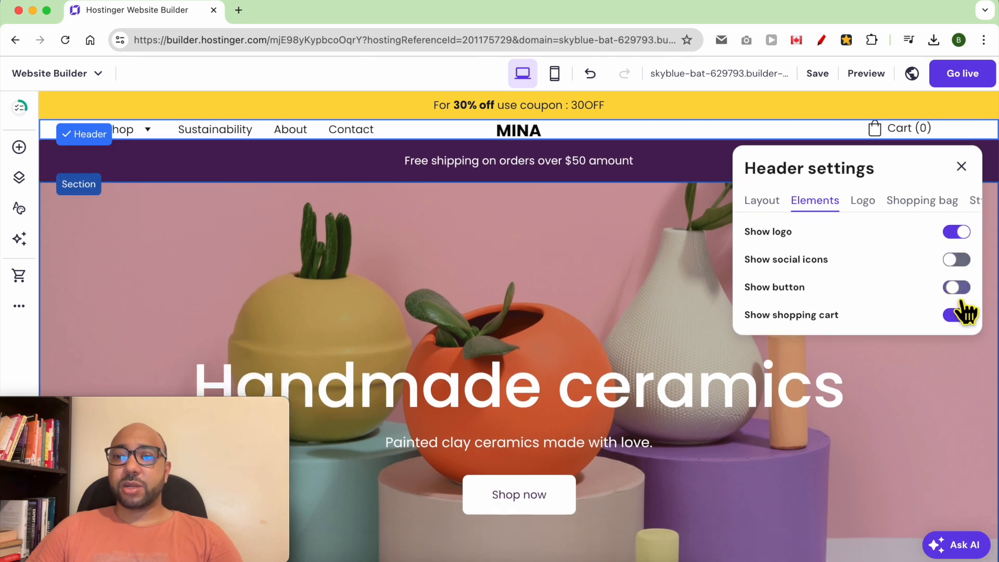
click(962, 294)
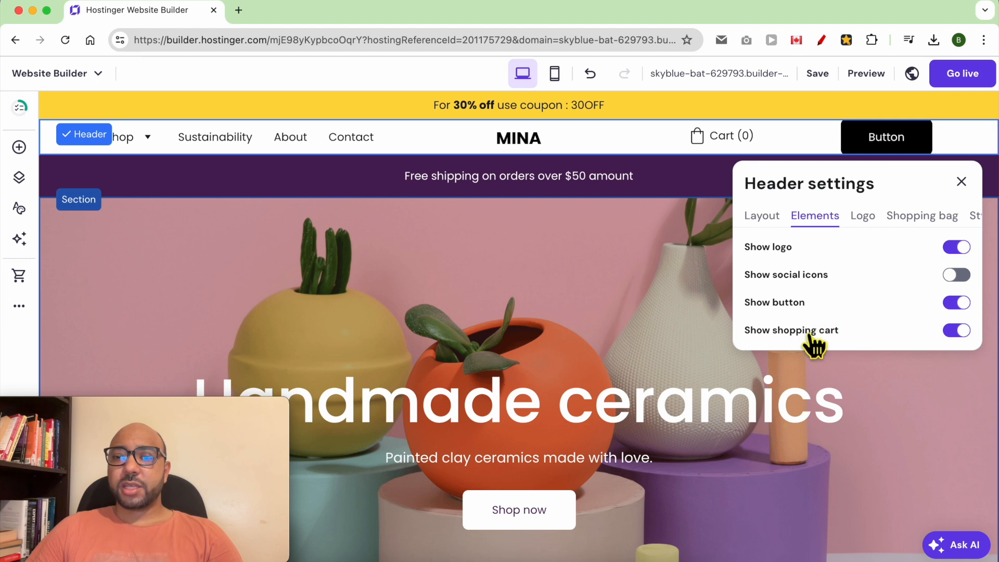
click(960, 333)
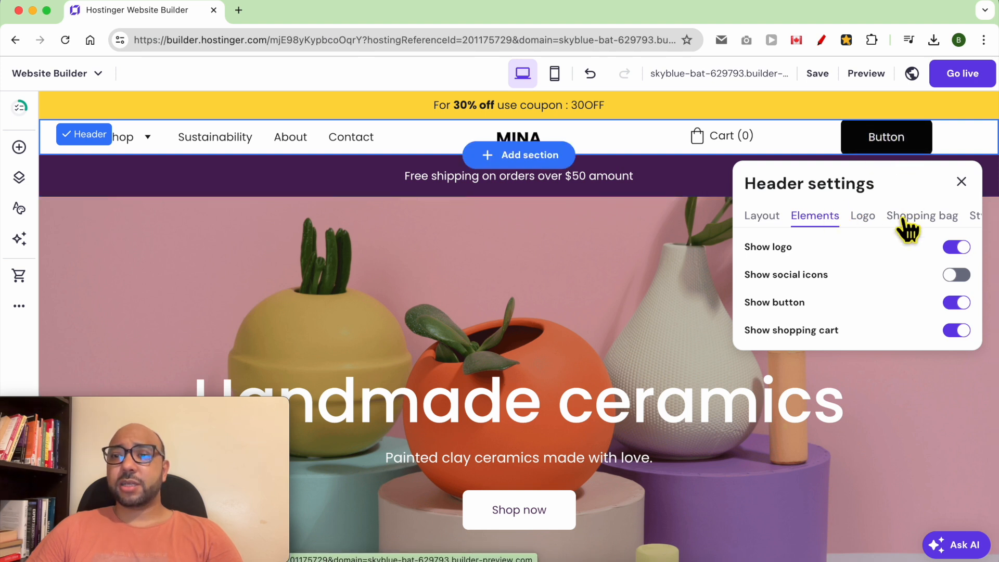
click(963, 304)
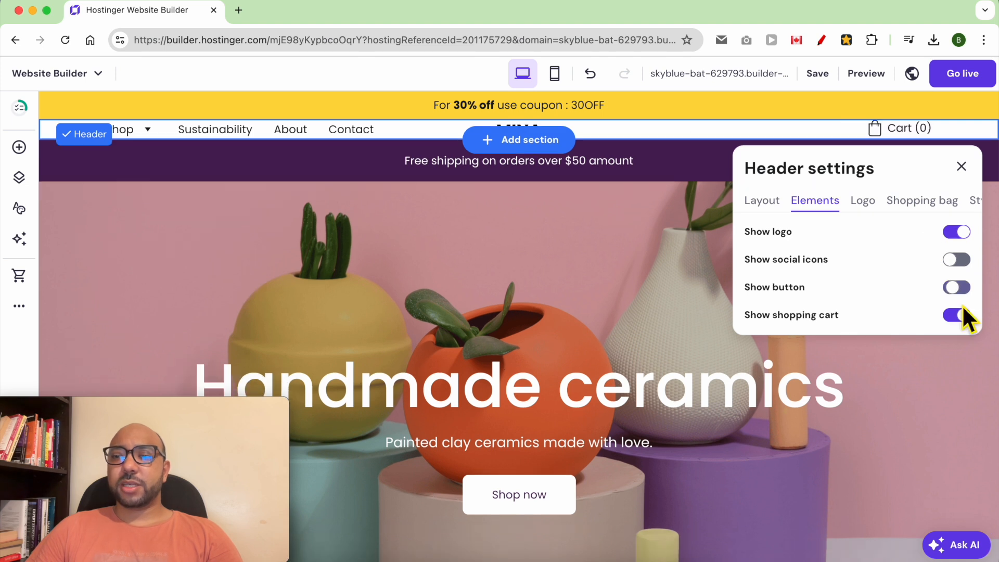
click(958, 289)
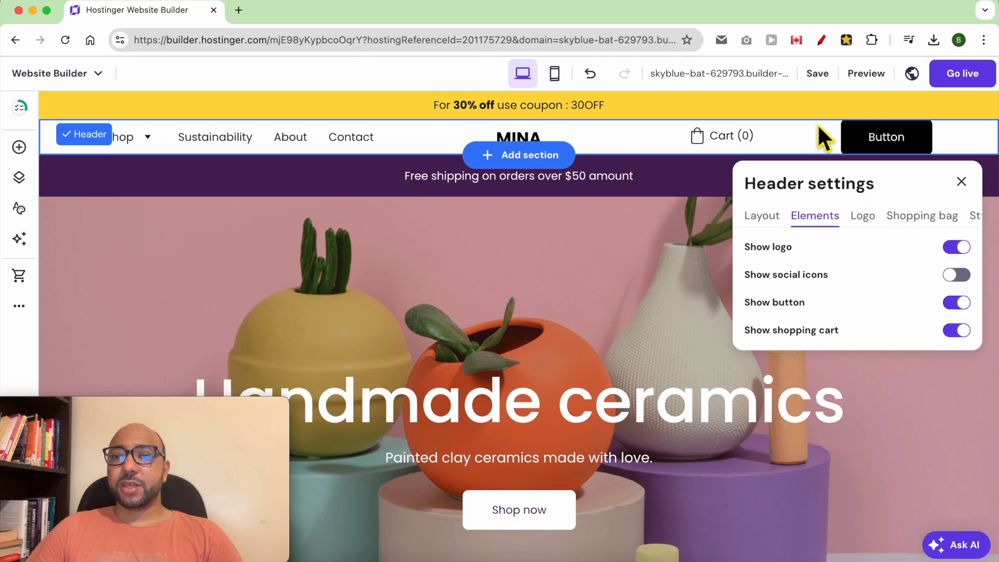
Try the Medium size for the header's shopping bag icon, set it to Large, and select its icon text for editing
mouse_move(781, 94)
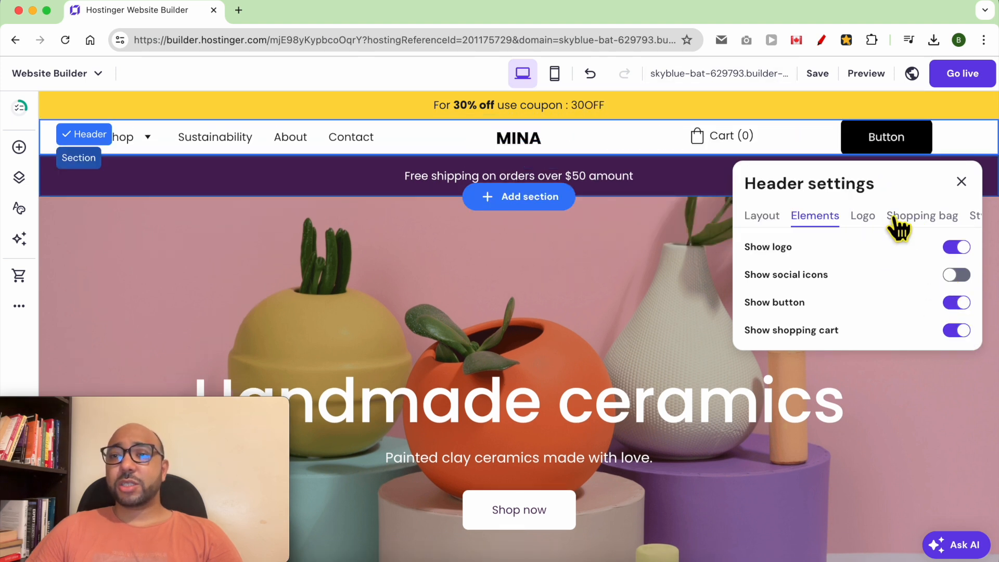
mouse_move(824, 82)
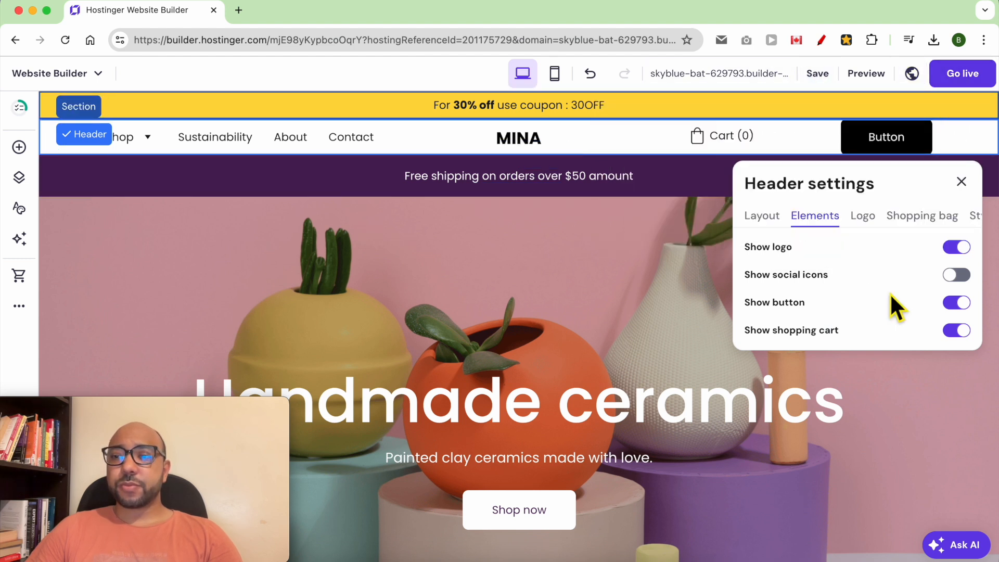
click(863, 215)
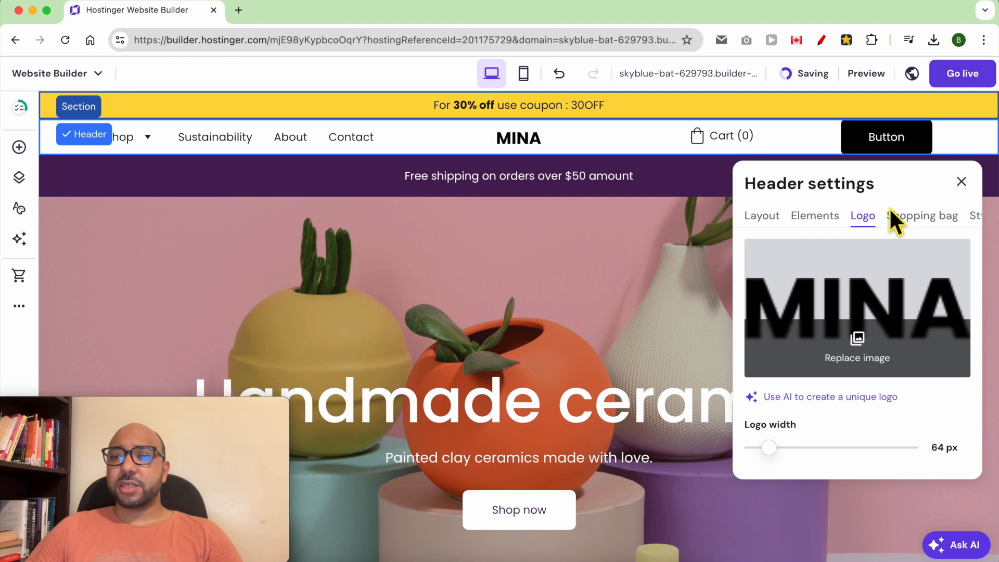
click(907, 222)
scroll(856, 331, down, 1)
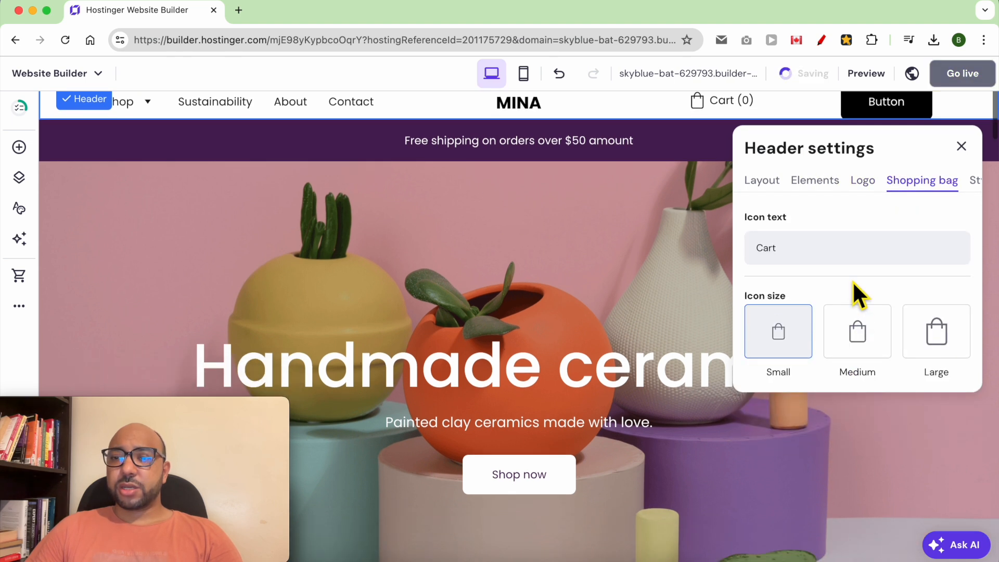
click(844, 333)
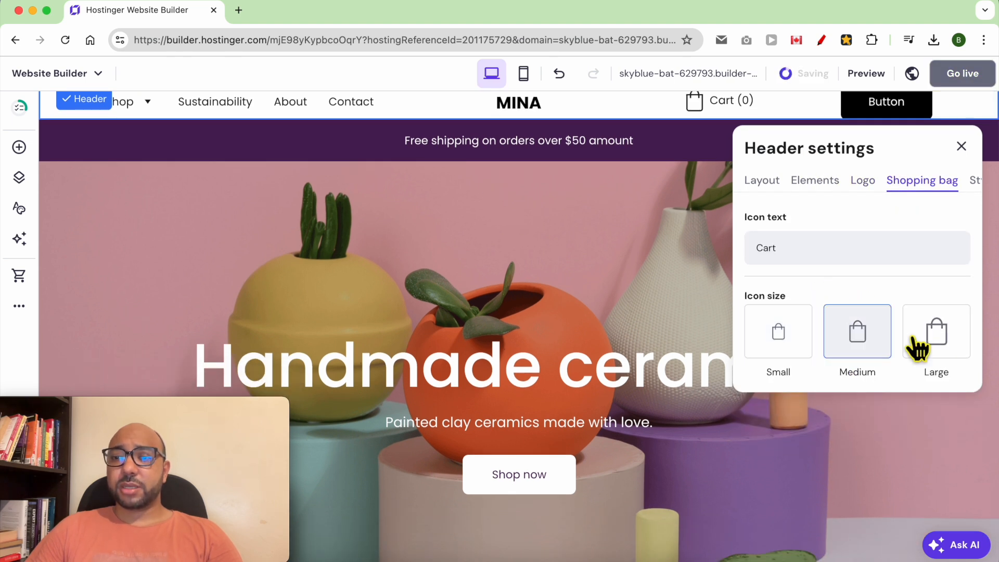
click(935, 342)
click(838, 265)
key(super+a)
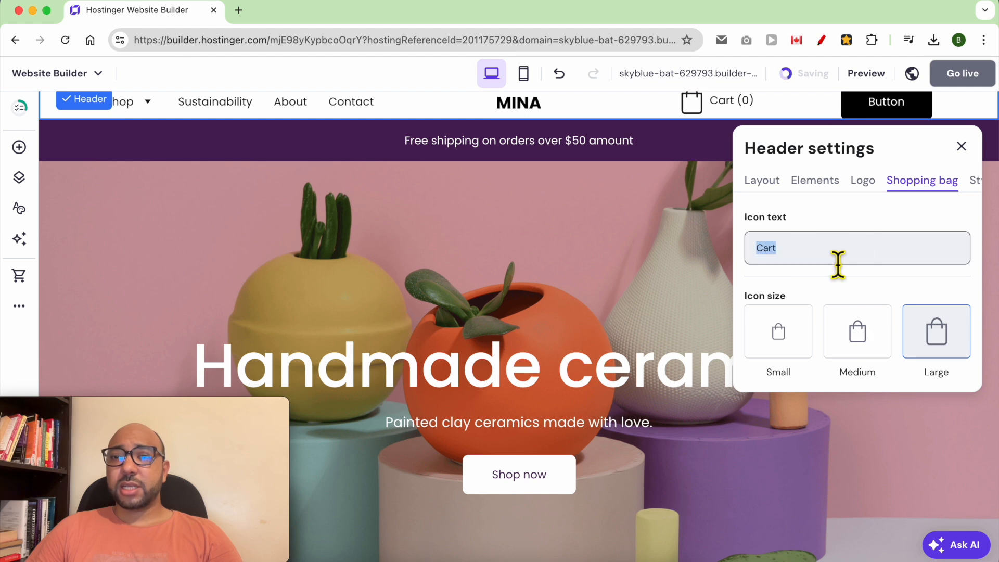
Examine the header's style settings and the list of elements they can style, and close the header settings
click(973, 183)
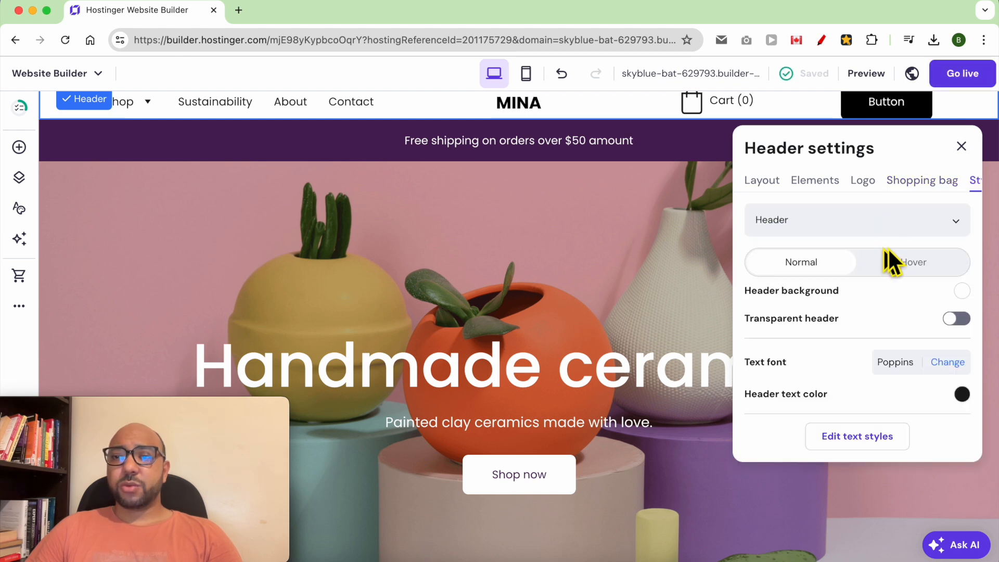
click(858, 229)
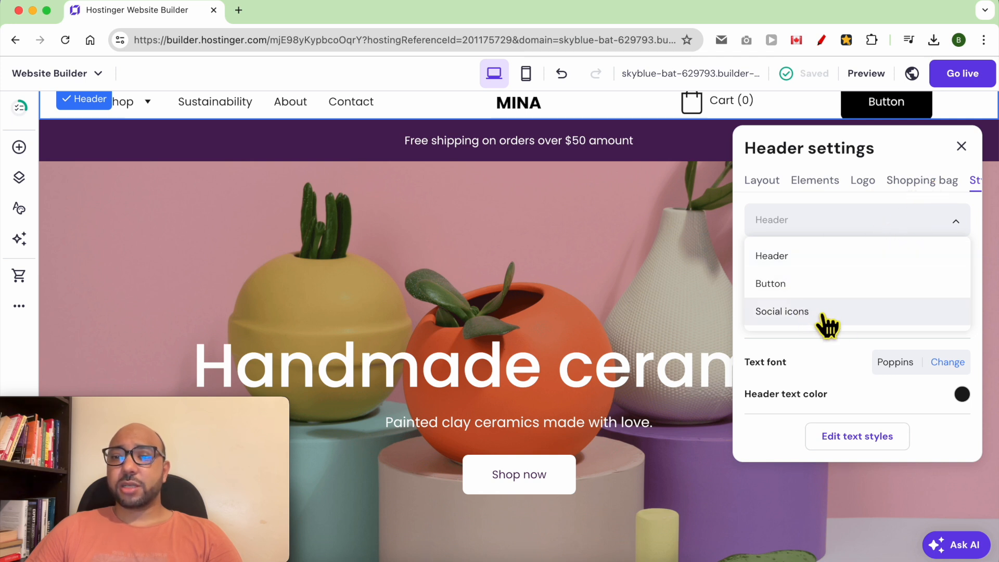
click(957, 152)
click(960, 148)
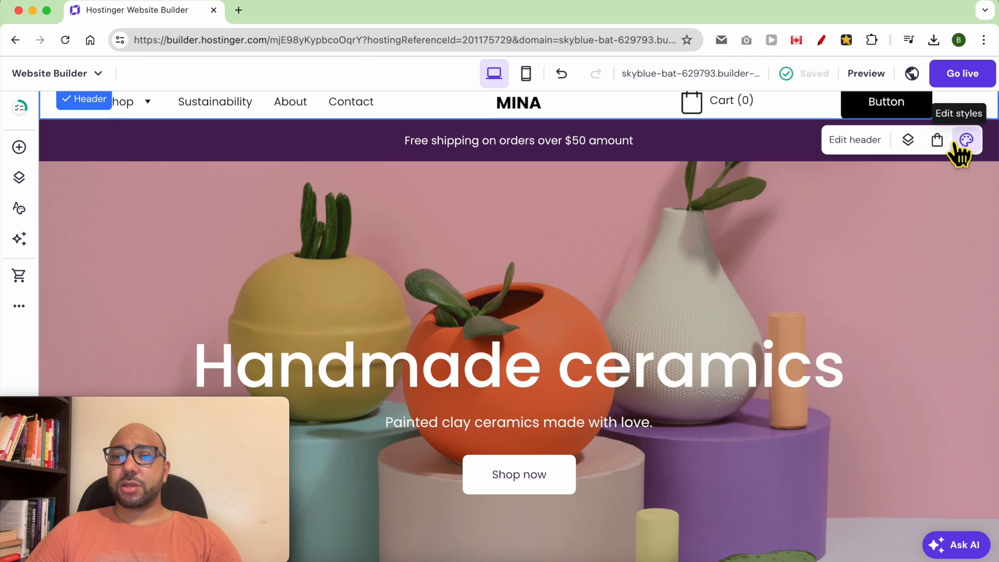
Delete the purple "Free shipping on orders over $50 amount" section below the header
scroll(750, 250, up, 1)
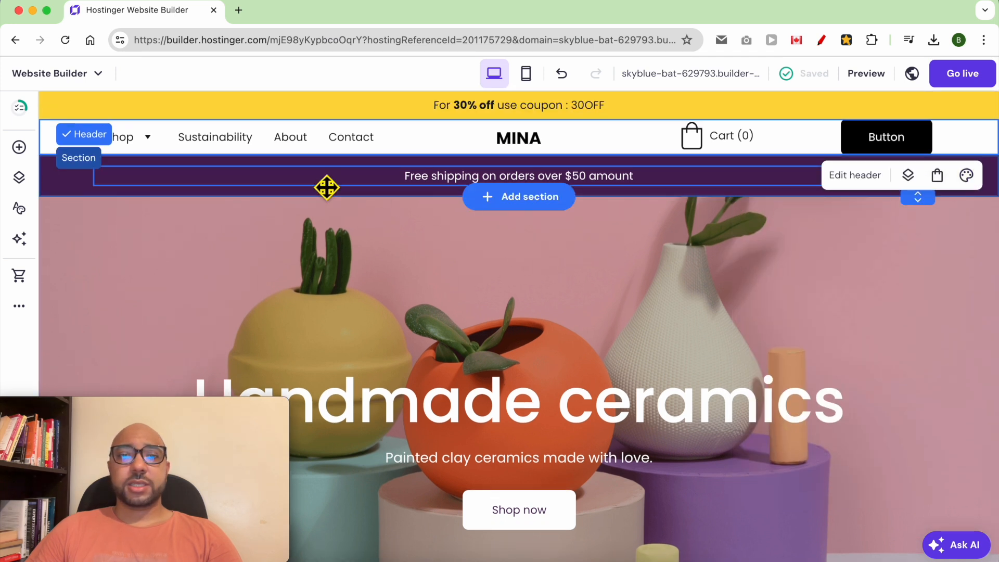
click(97, 187)
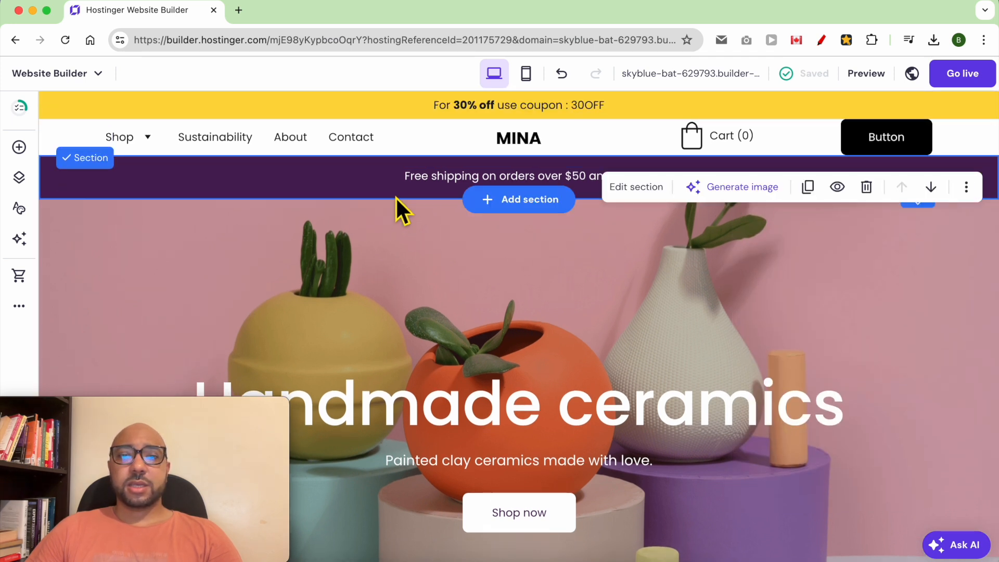
click(115, 192)
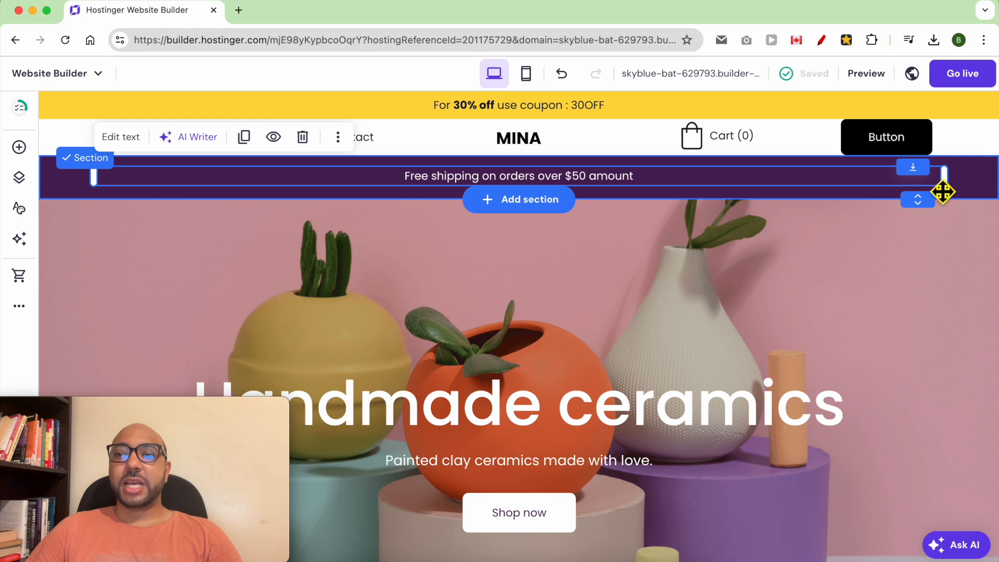
click(977, 183)
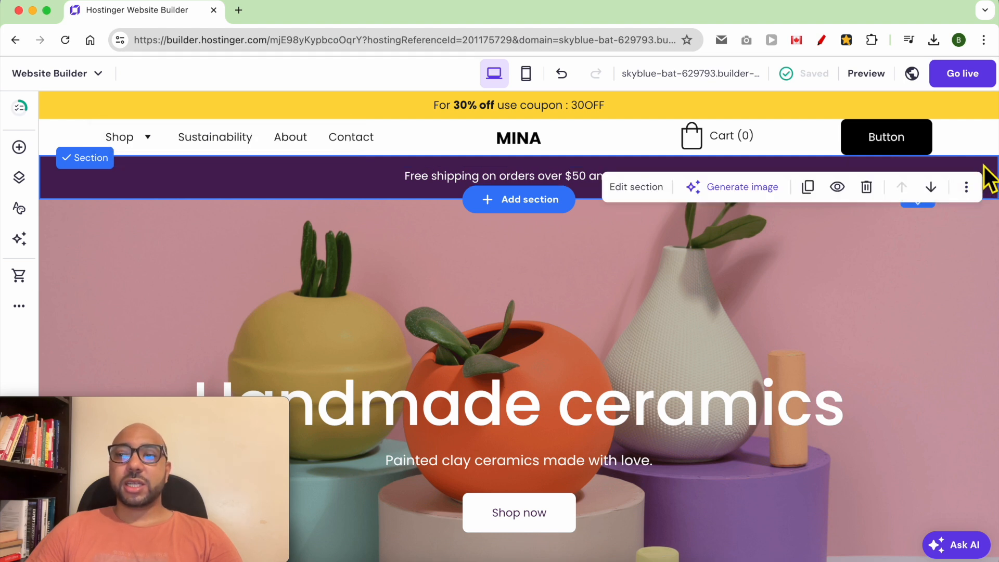
click(868, 189)
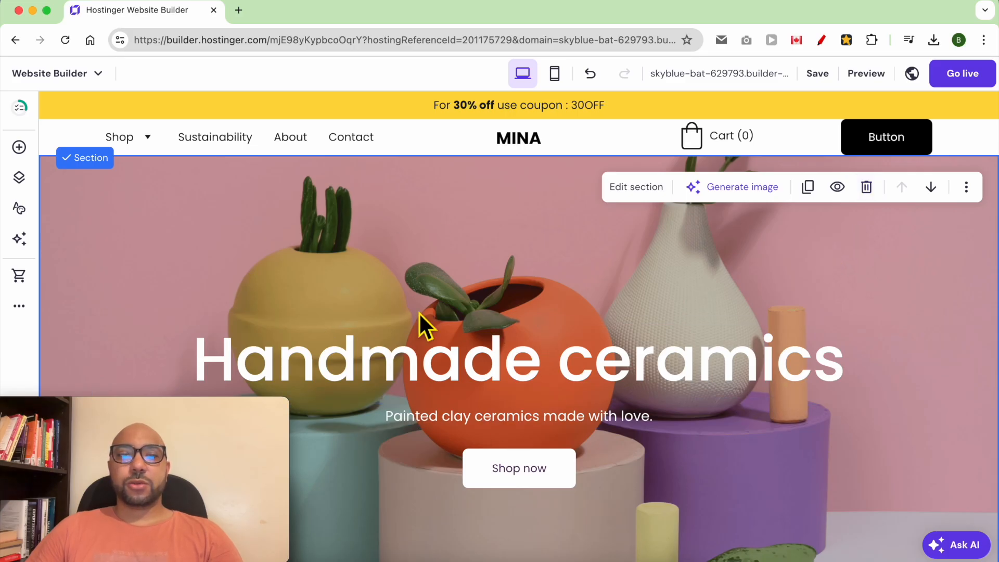
Open the "Handmade ceramics" section's background settings, try the Color and Video types, and return to Image
scroll(382, 237, down, 1)
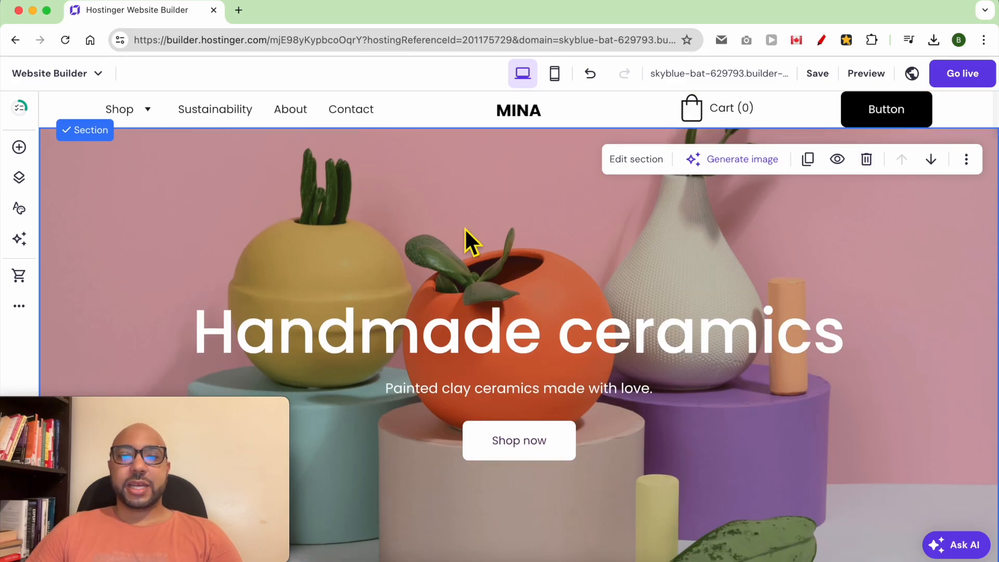
scroll(470, 202, up, 1)
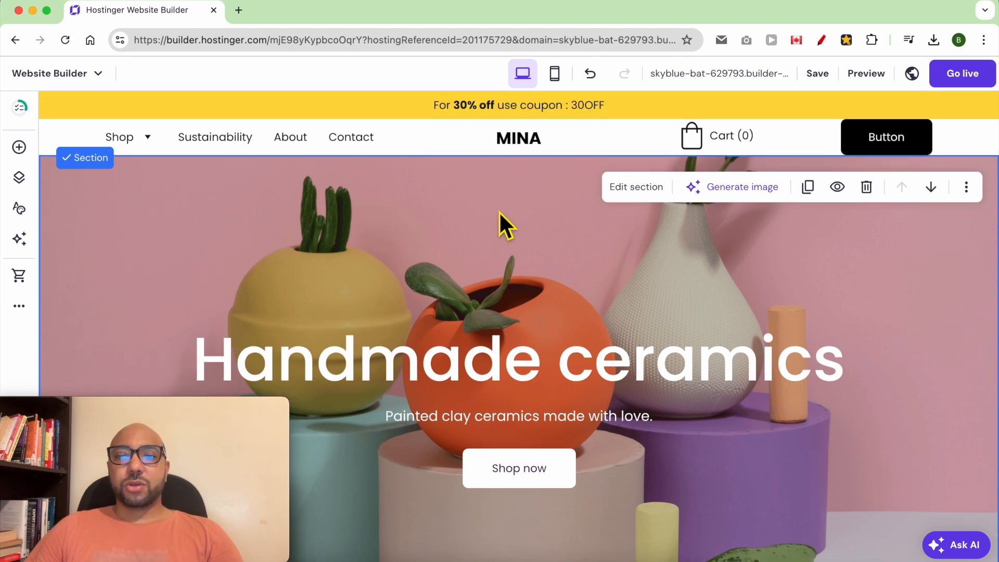
click(631, 188)
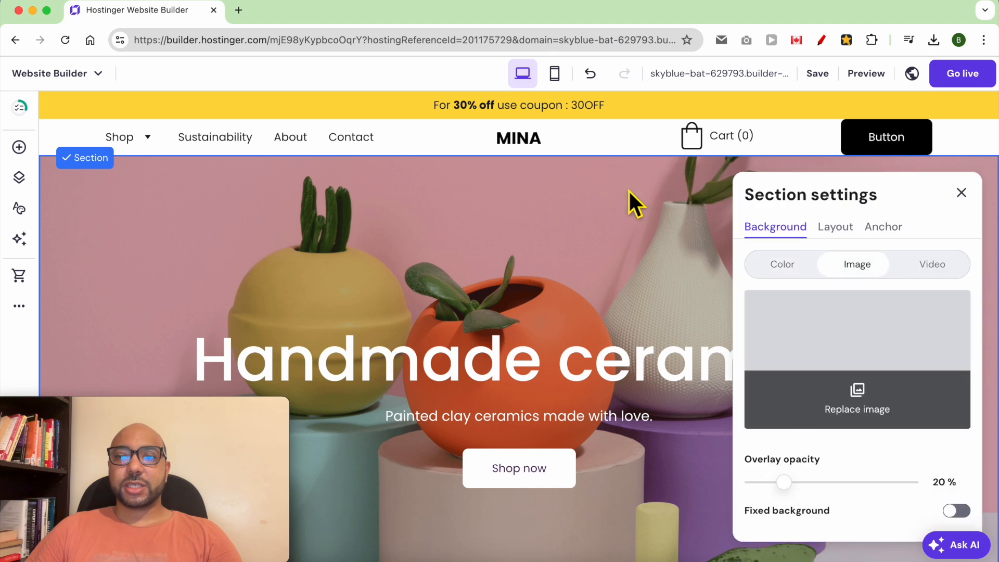
click(795, 268)
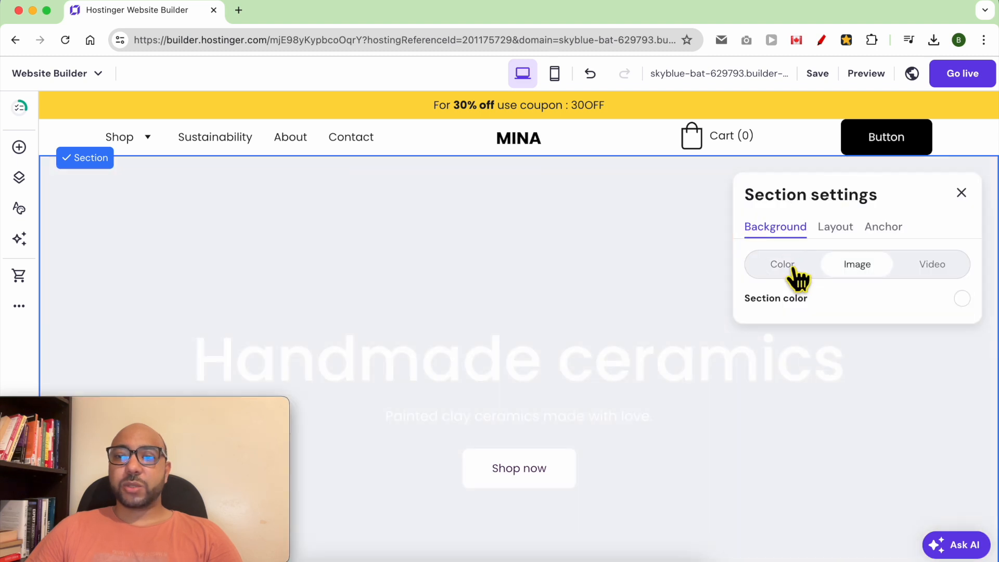
click(849, 265)
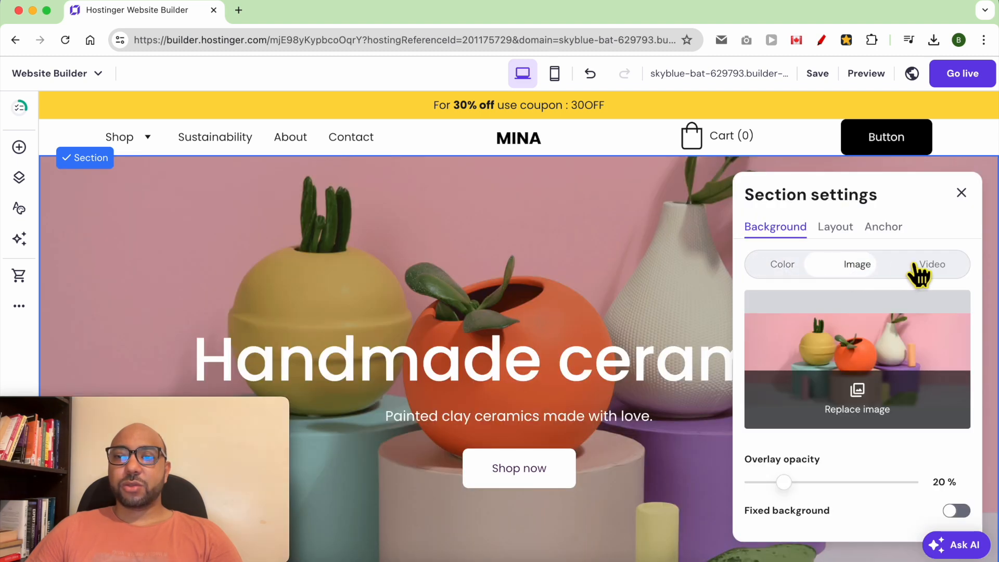
click(930, 270)
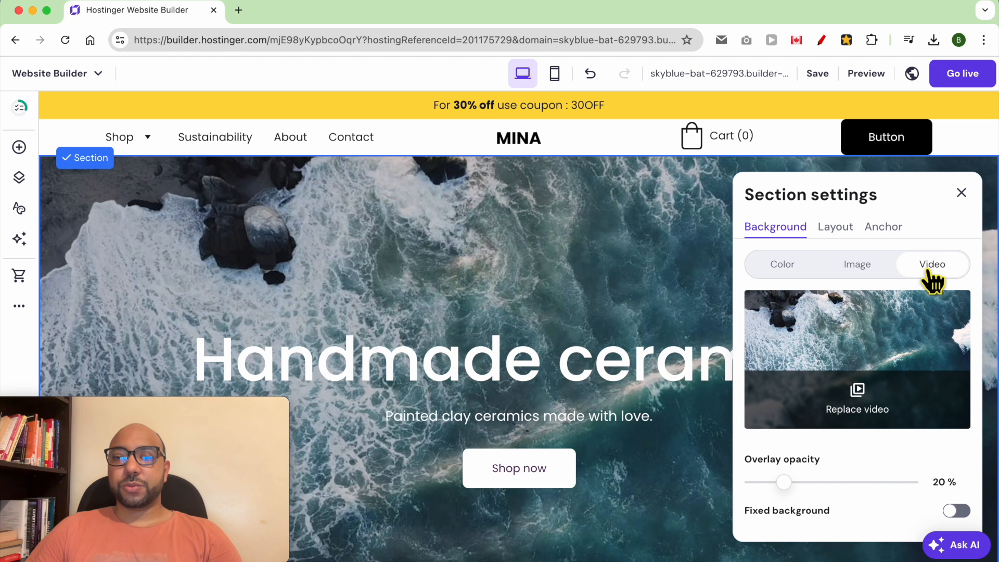
click(882, 268)
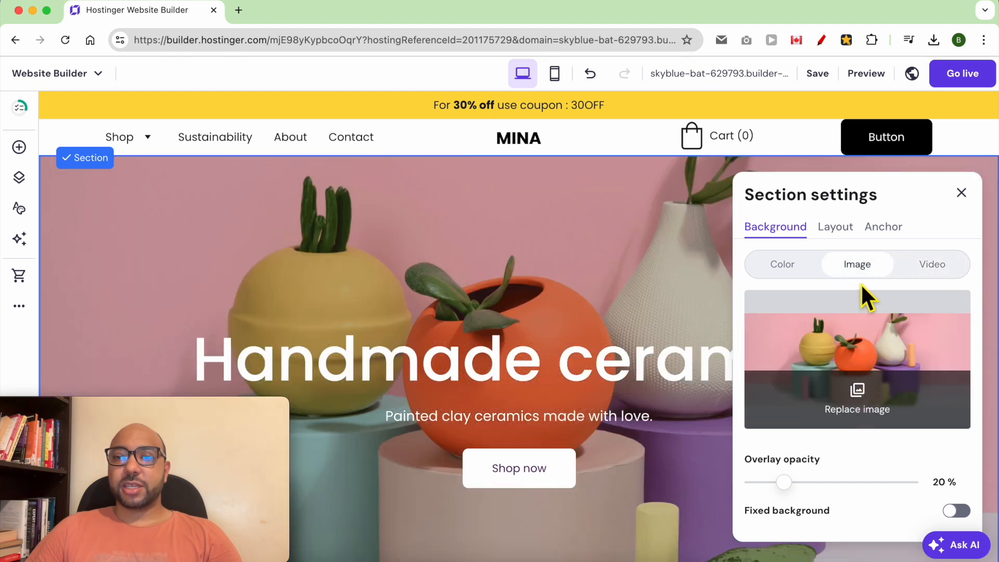
Replace the section's background image with the free Unsplash photo of broccoli on crispbread
click(874, 423)
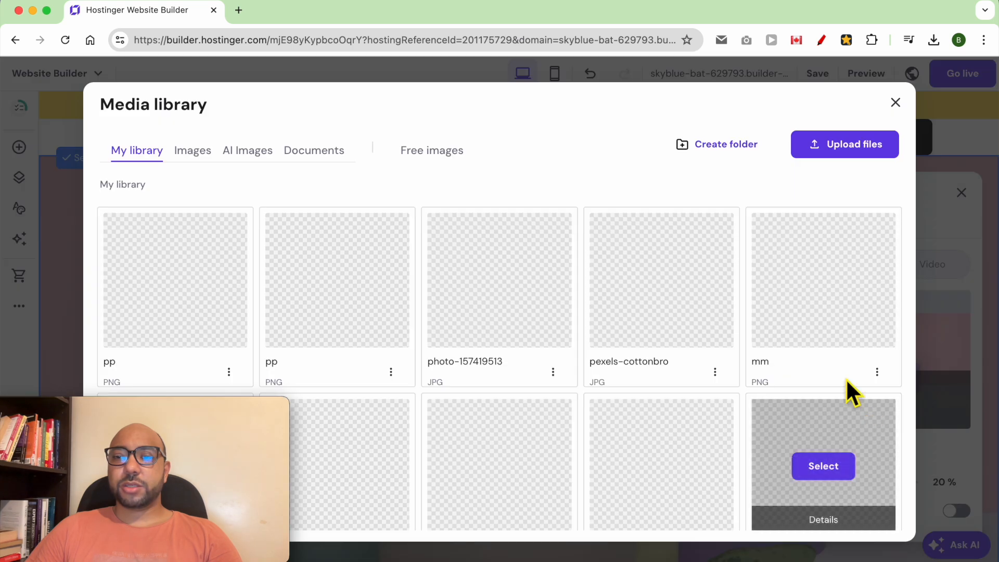
scroll(616, 362, down, 5)
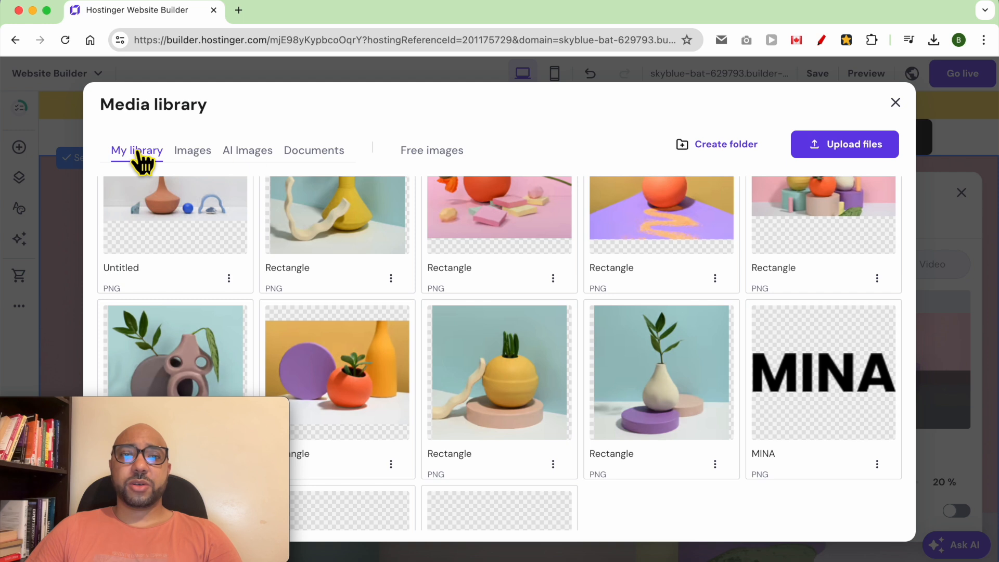
click(437, 150)
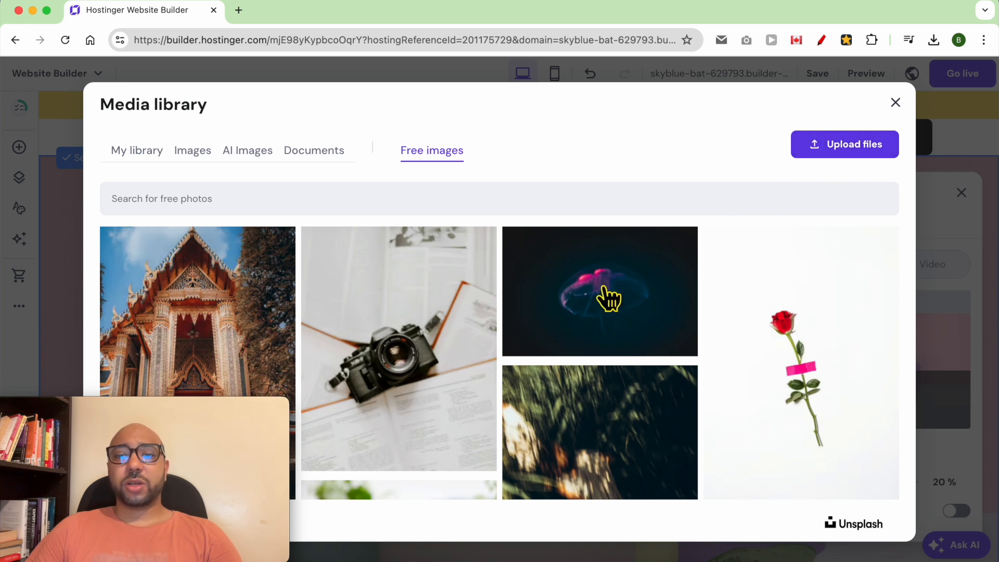
scroll(573, 337, down, 2)
scroll(581, 341, down, 5)
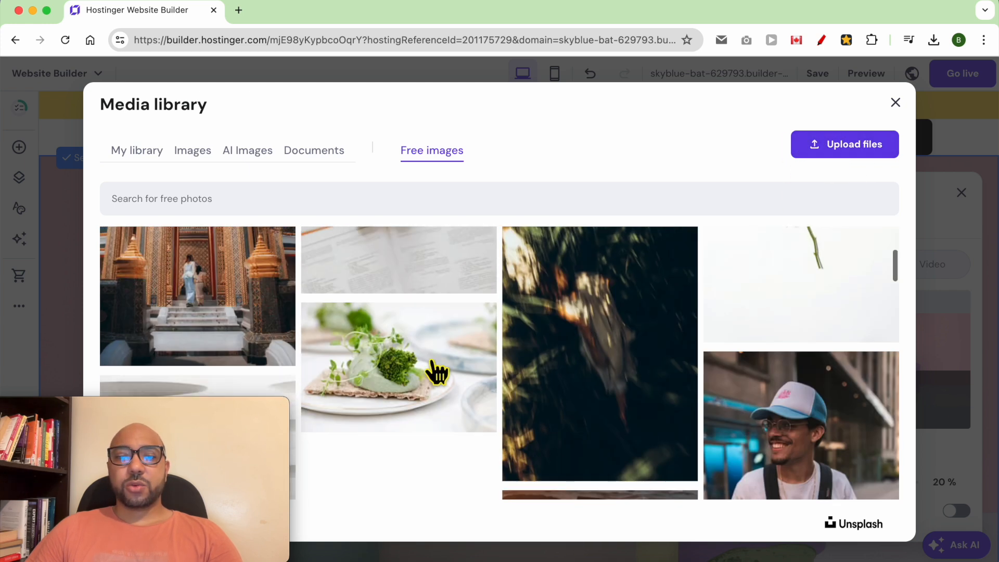
click(538, 416)
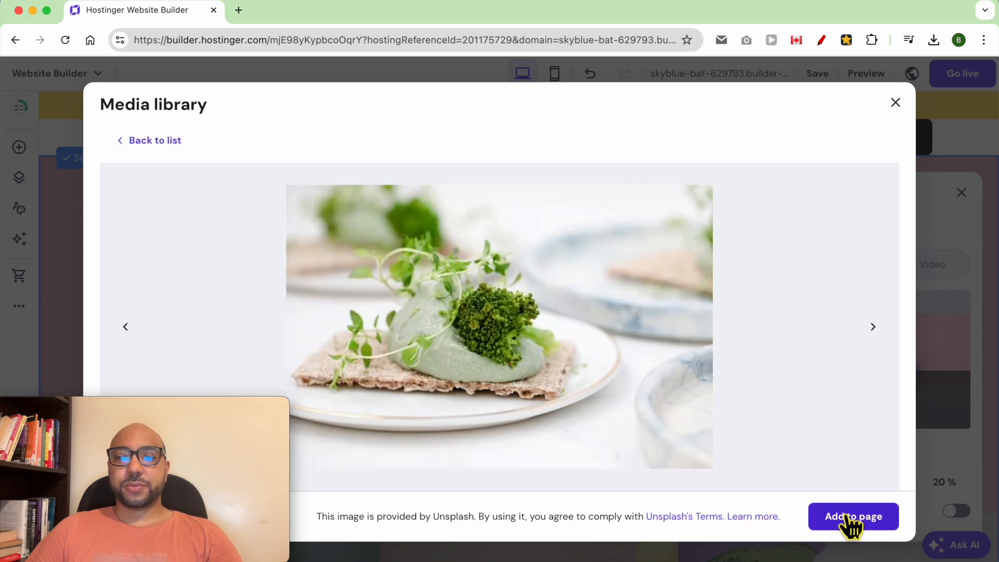
click(848, 515)
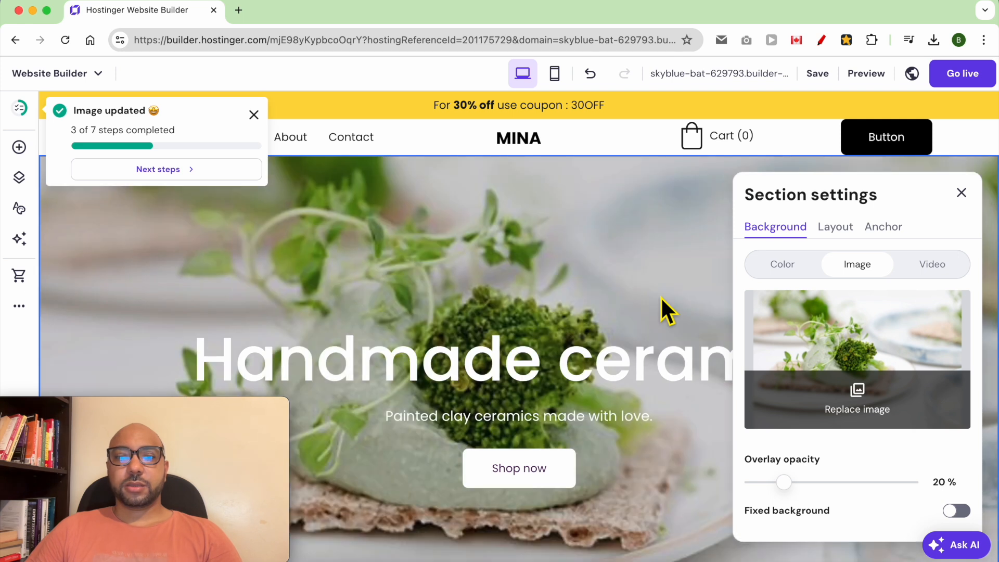
Set the section background's overlay opacity to 28% and turn on the fixed background option
drag(785, 482, 807, 495)
click(956, 511)
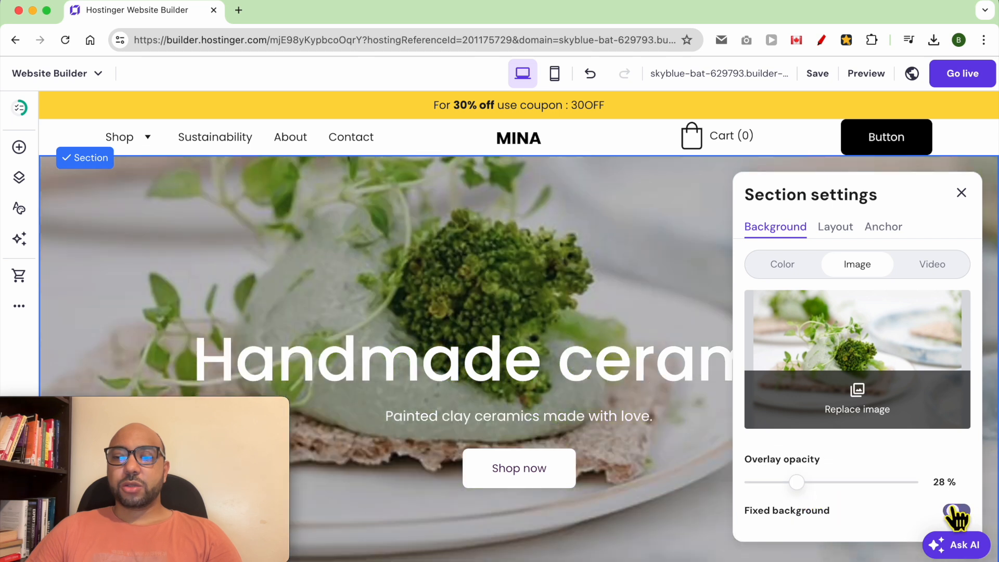
Turn off the section's fixed background option and close the section settings
click(958, 510)
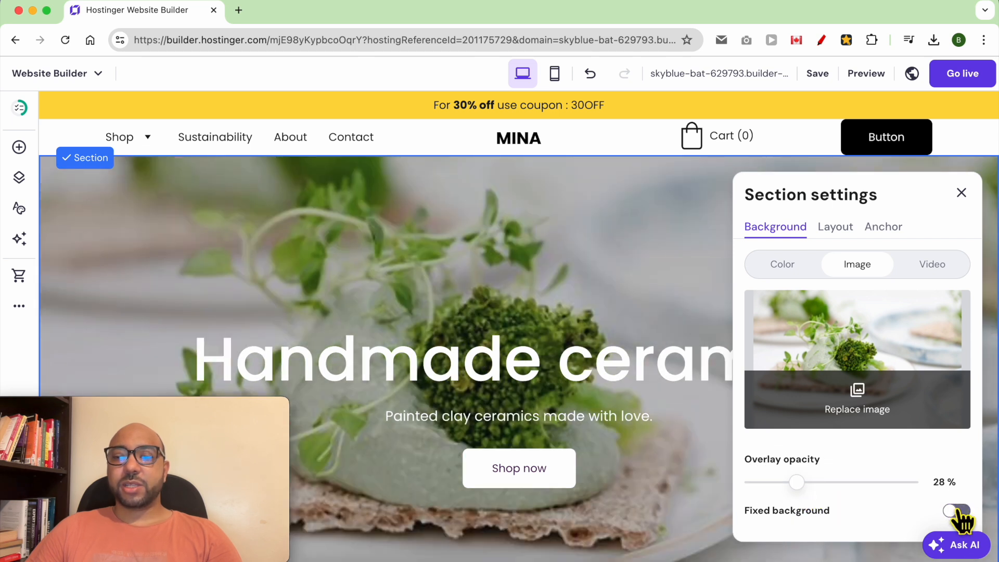
click(636, 206)
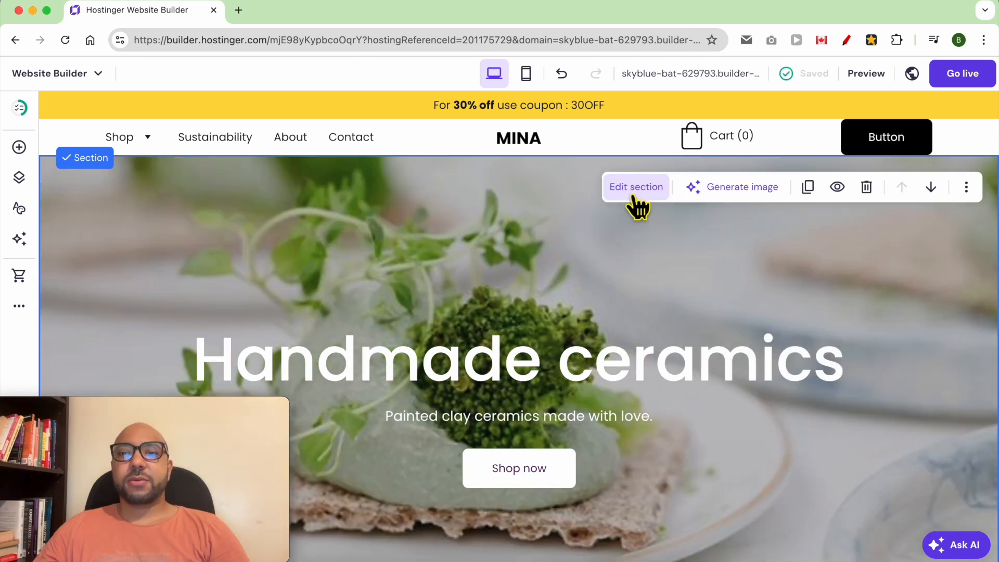
Open the section's AI image generator, examine its description field, image styles and credit allowance, and close it
click(734, 193)
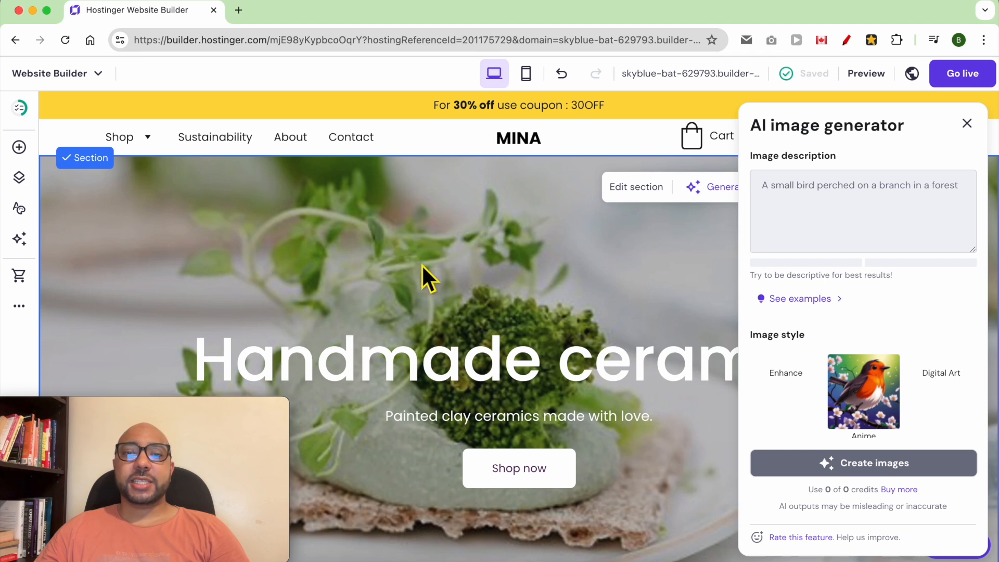
click(842, 210)
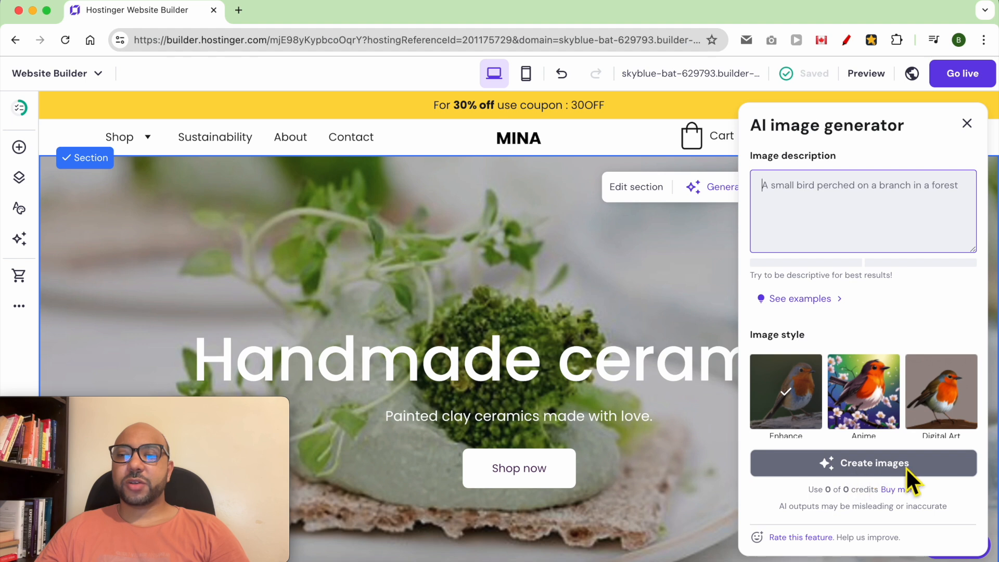
drag(807, 490, 883, 500)
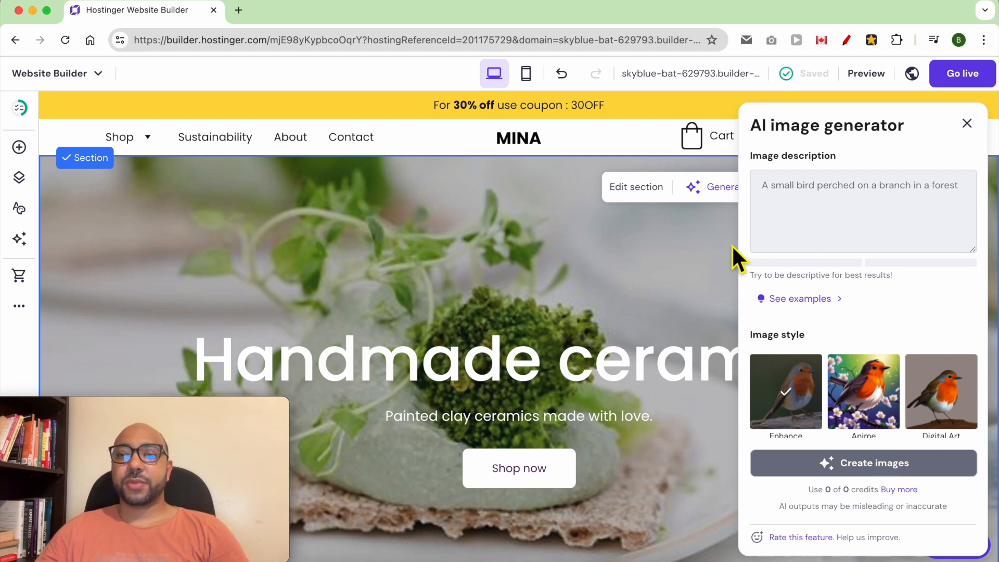
click(967, 123)
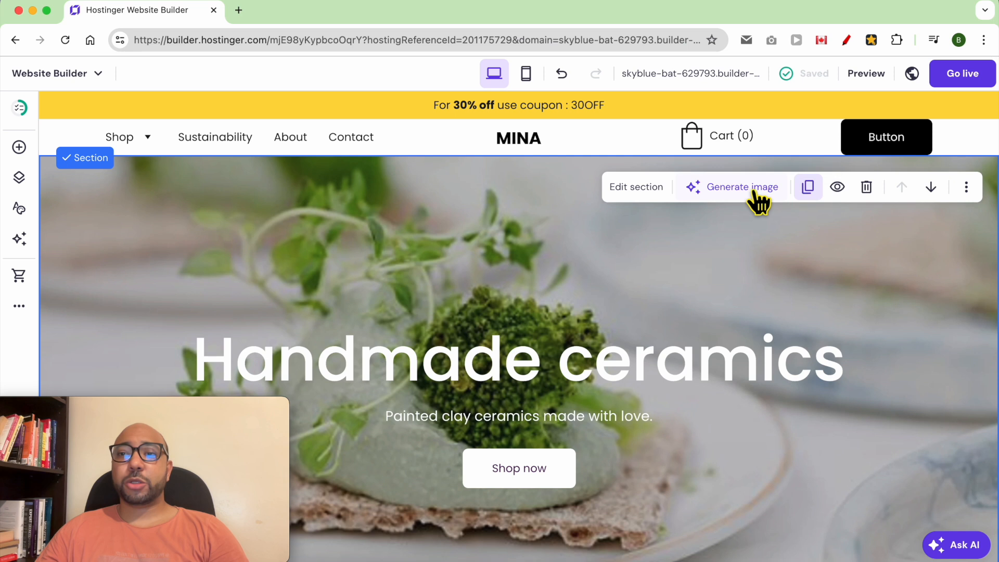
Duplicate the "Handmade ceramics" section and compare the original with its copy
click(808, 188)
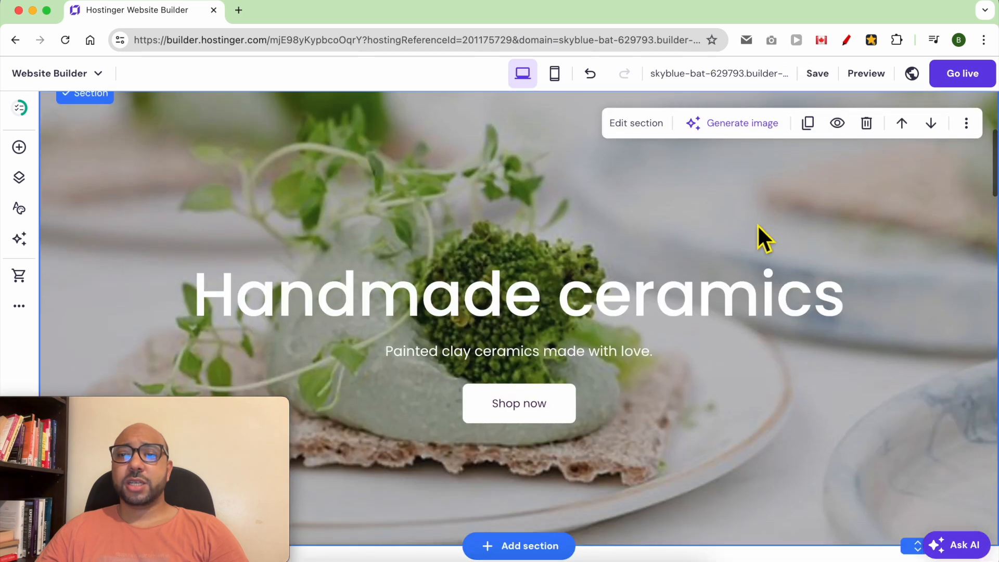
scroll(604, 220, down, 5)
scroll(609, 208, up, 10)
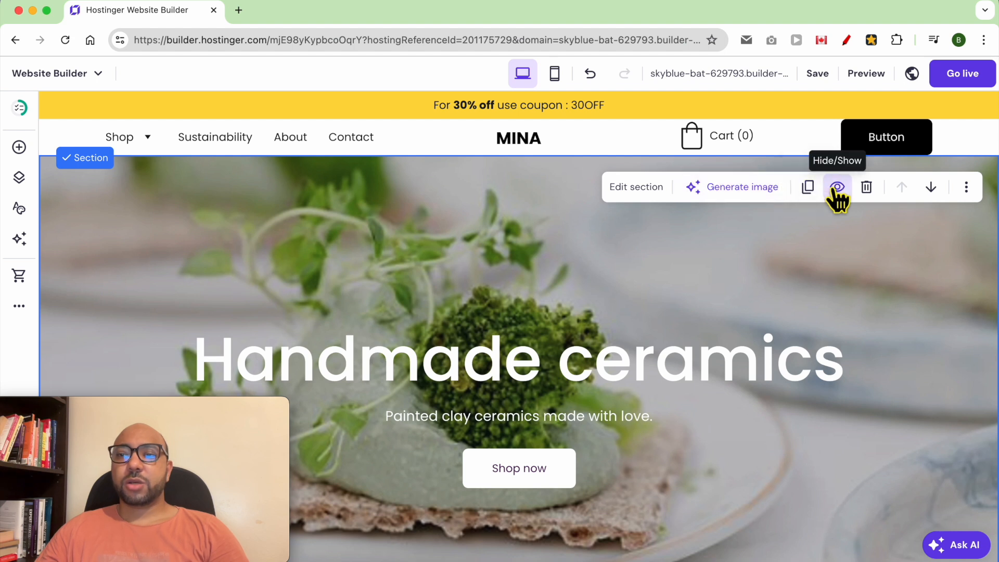
click(613, 250)
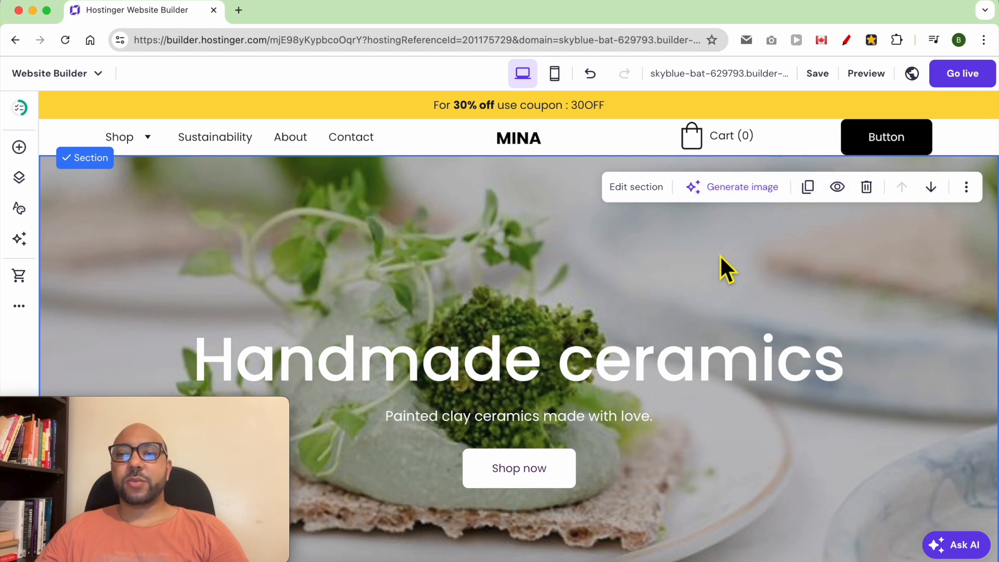
scroll(669, 357, down, 5)
scroll(676, 437, down, 3)
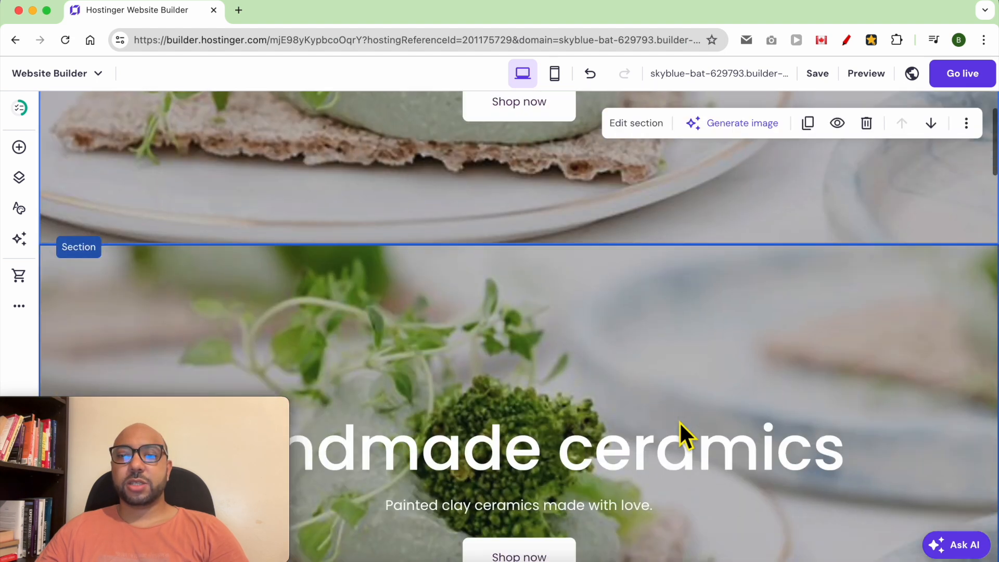
scroll(683, 354, up, 5)
click(551, 248)
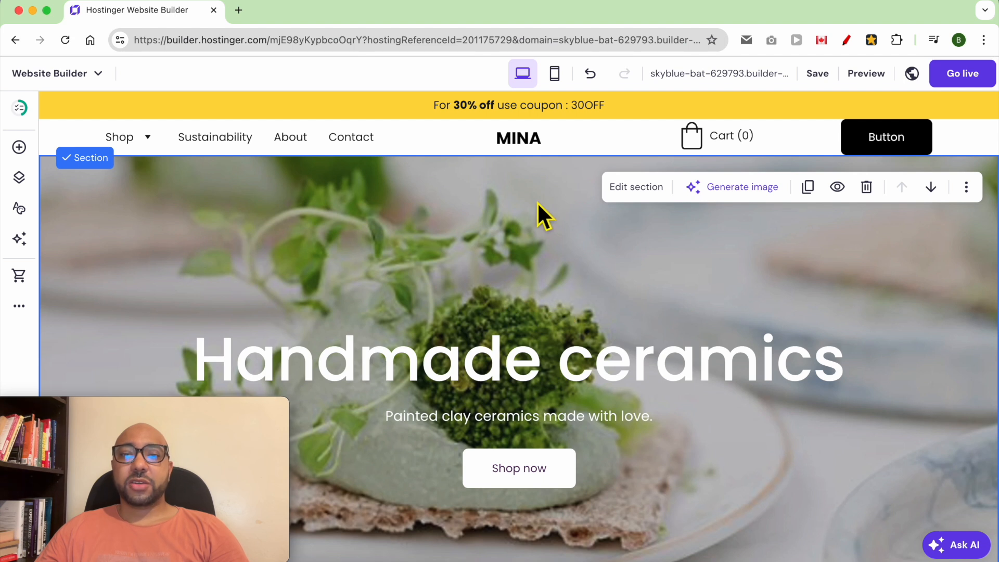
scroll(583, 239, down, 6)
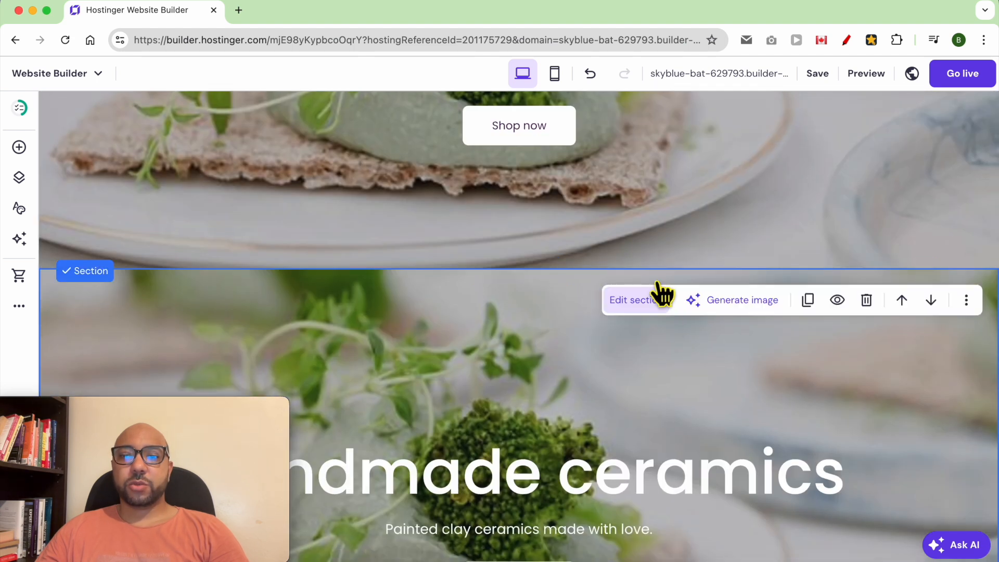
scroll(611, 254, up, 3)
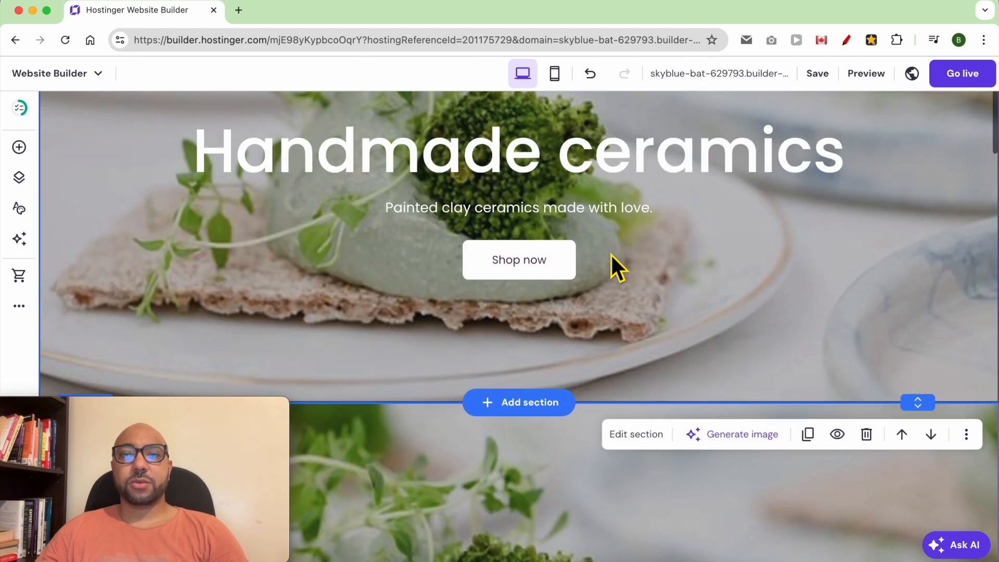
scroll(519, 213, up, 3)
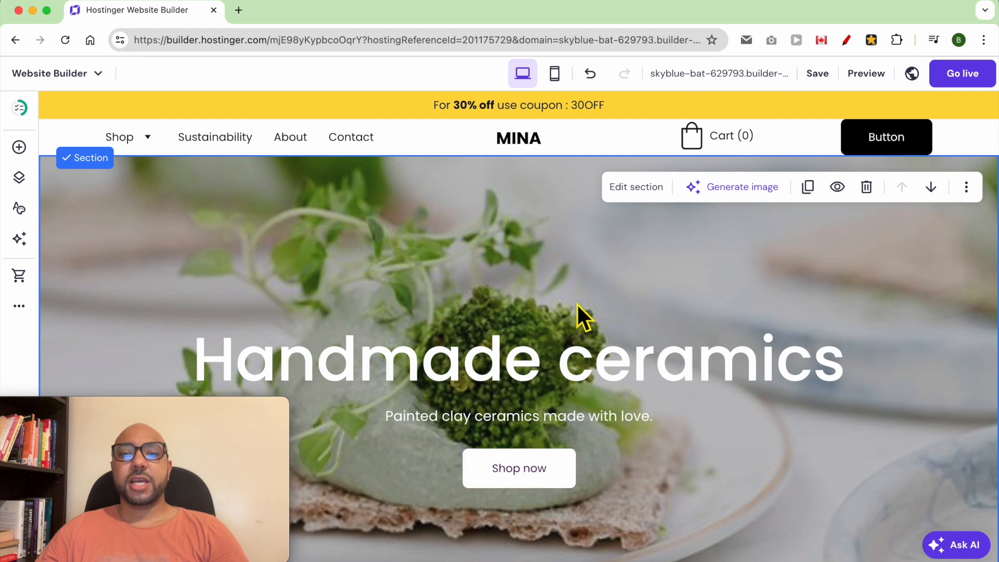
Delete the "Handmade ceramics" heading from the lower copy of the section
scroll(583, 294, down, 3)
scroll(616, 333, down, 5)
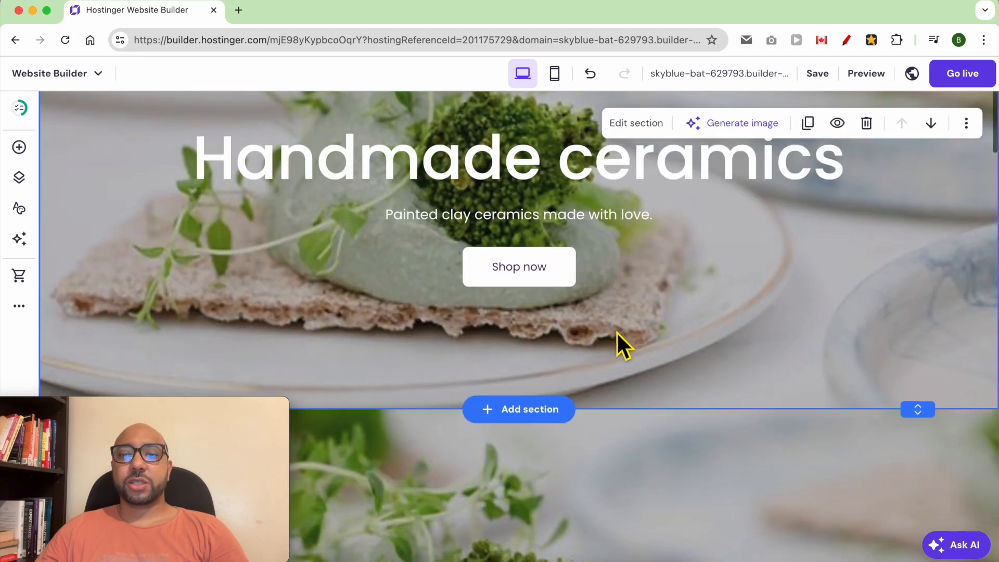
click(548, 451)
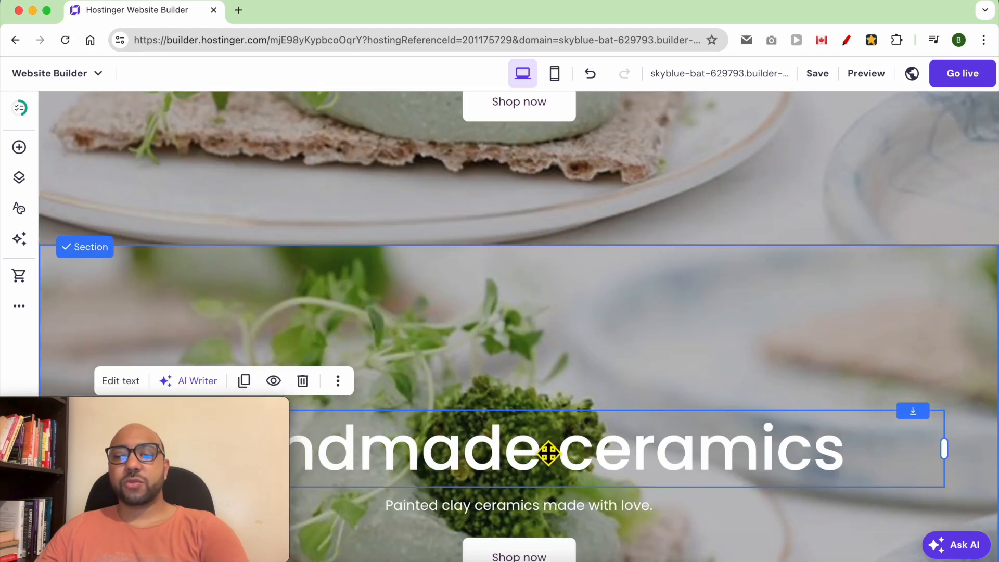
key(Delete)
Add a Product search element to the lower section and stretch it on both sides into a wide search bar
click(21, 147)
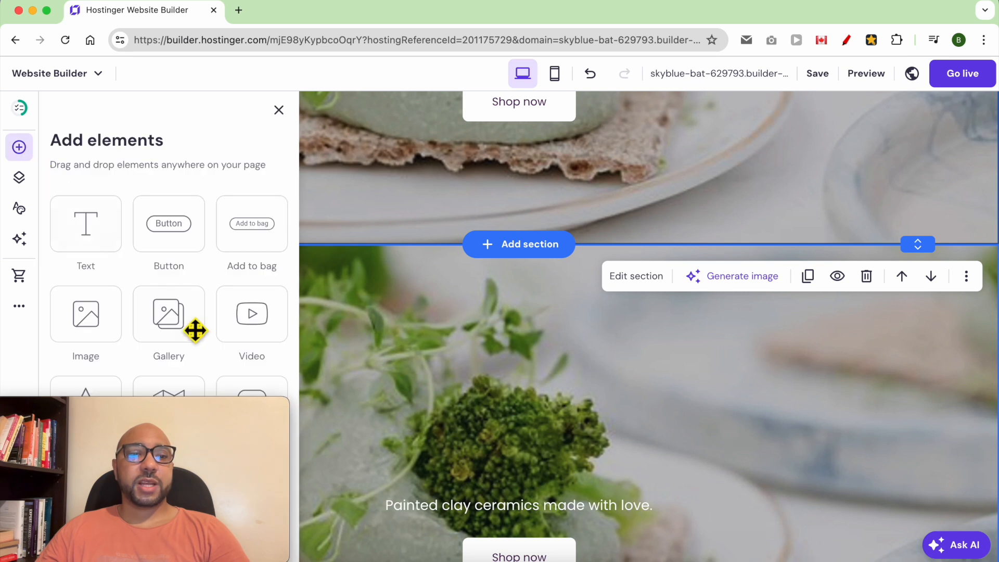
drag(207, 416, 888, 9)
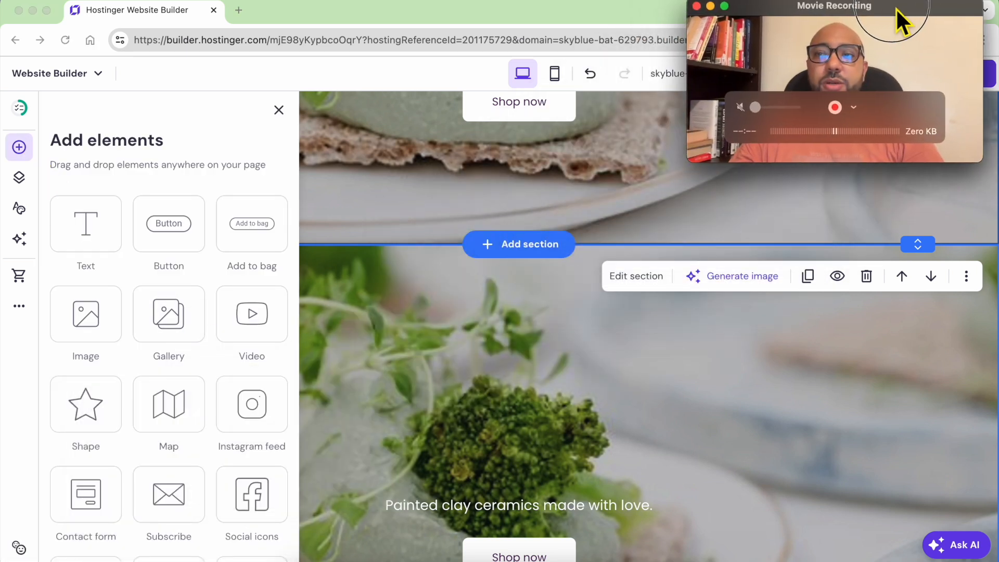
scroll(136, 412, down, 3)
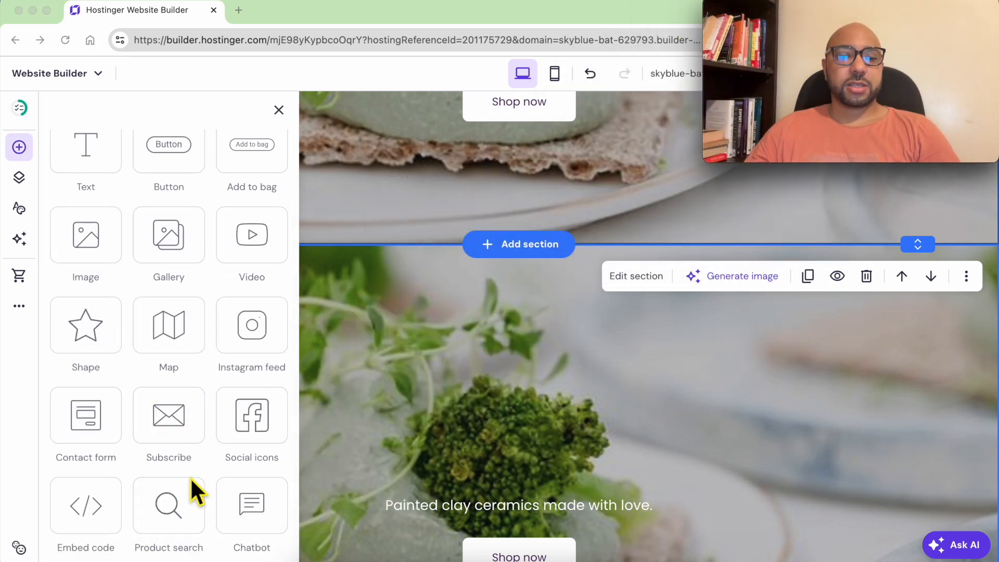
drag(169, 511, 492, 396)
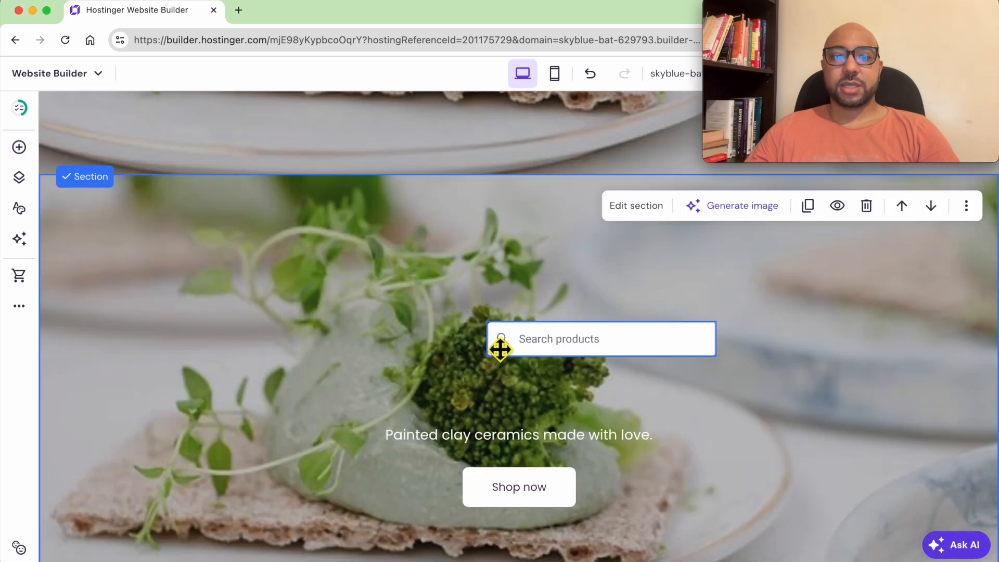
click(499, 349)
drag(535, 357, 263, 348)
drag(457, 335, 854, 327)
Delete the "Painted clay ceramics made with love." text and "Shop now" button from the lower section, and move the search bar down
click(635, 442)
key(Delete)
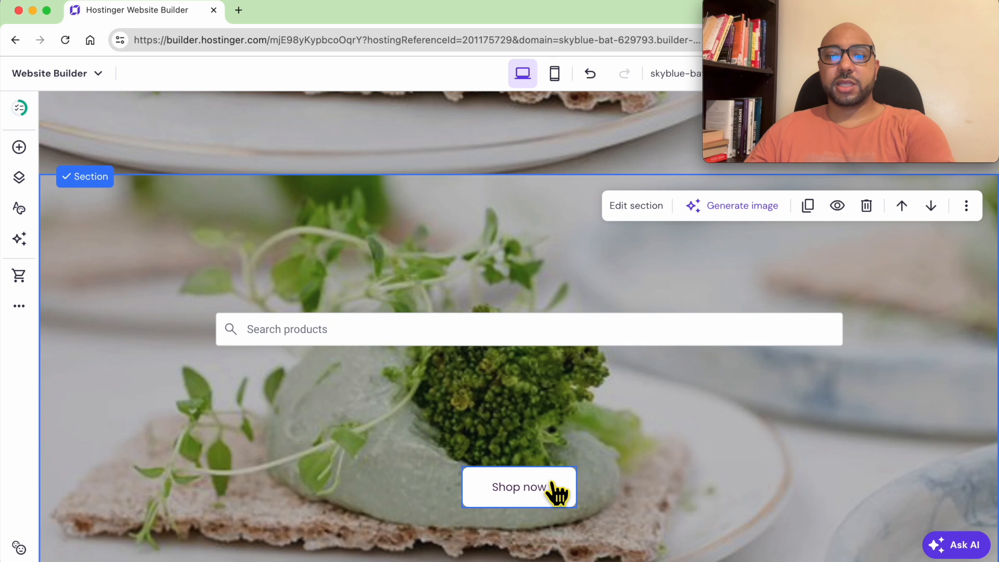
click(553, 487)
key(Delete)
drag(508, 339, 507, 404)
Hide the upper "Handmade ceramics" section on desktop, leaving it visible on mobile
scroll(507, 403, up, 10)
click(700, 250)
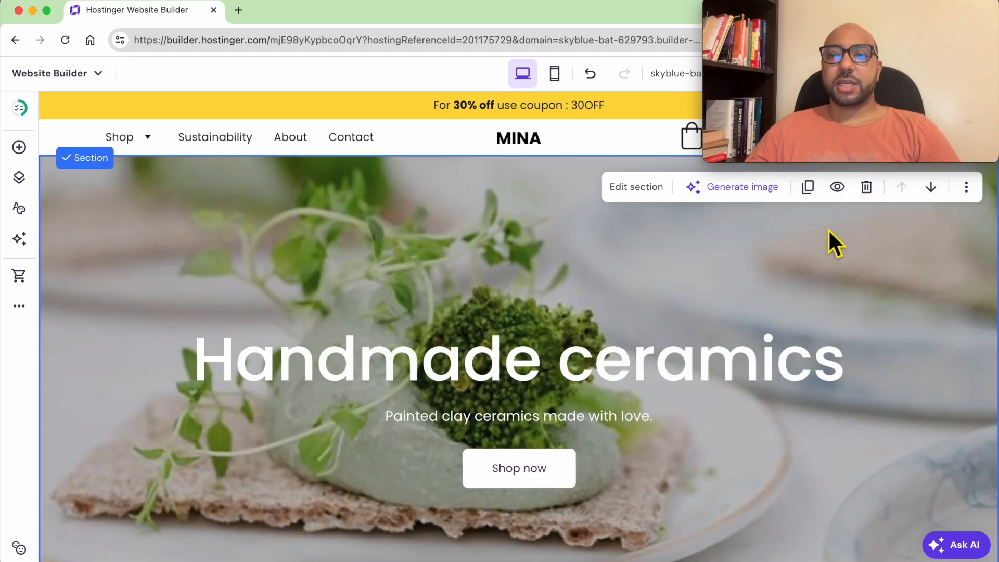
drag(833, 7, 136, 5)
click(159, 1)
click(78, 3)
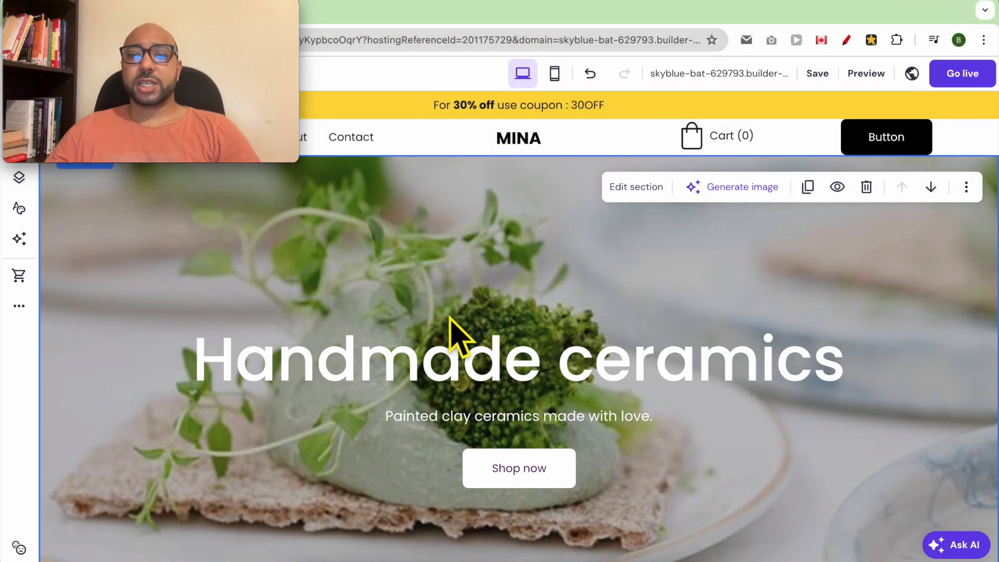
scroll(541, 318, down, 8)
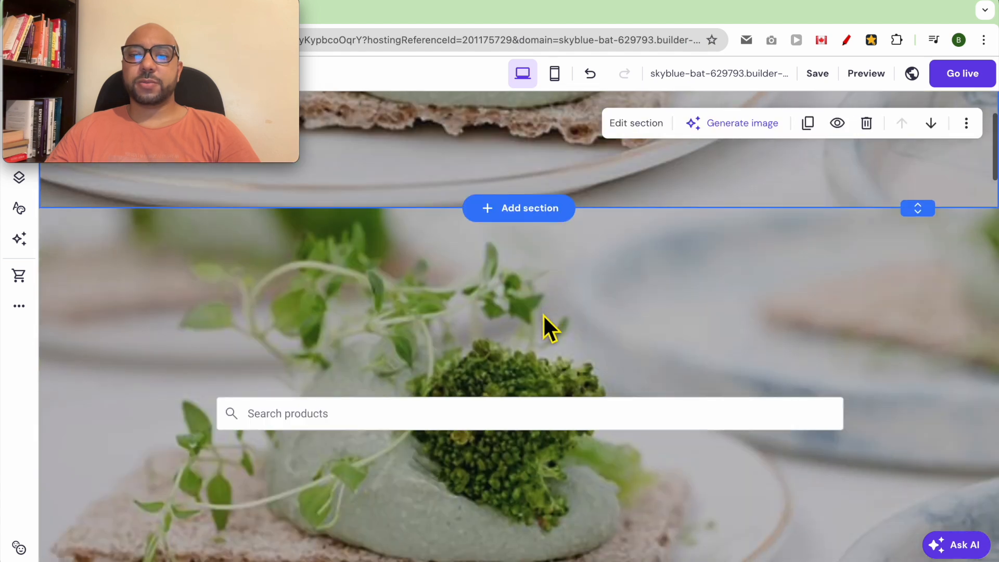
scroll(543, 314, up, 8)
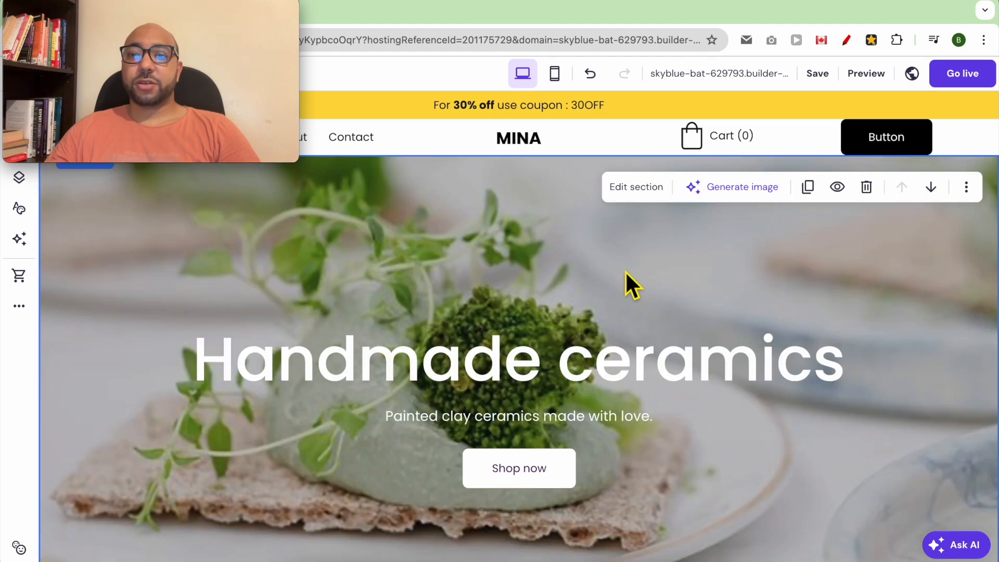
click(842, 189)
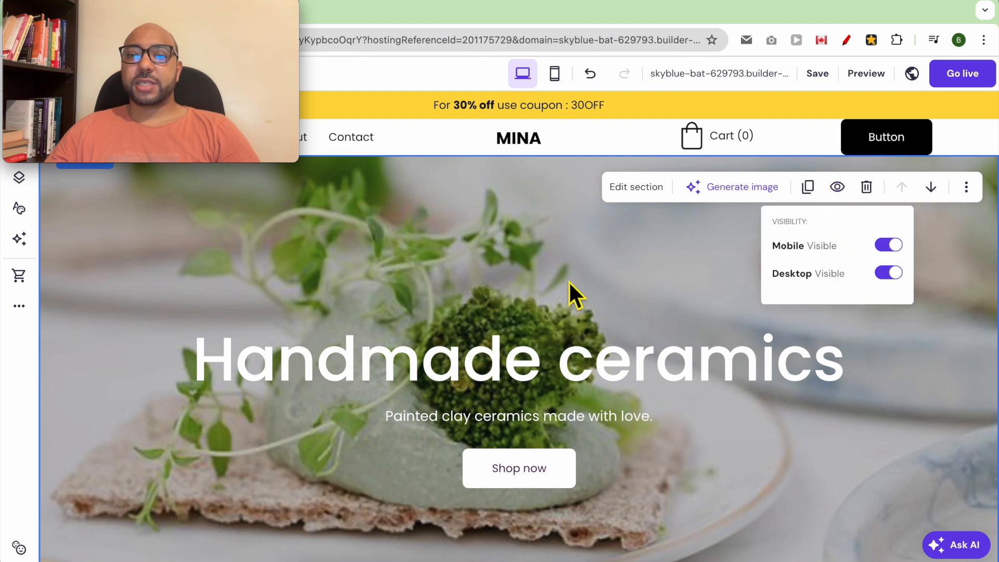
click(891, 285)
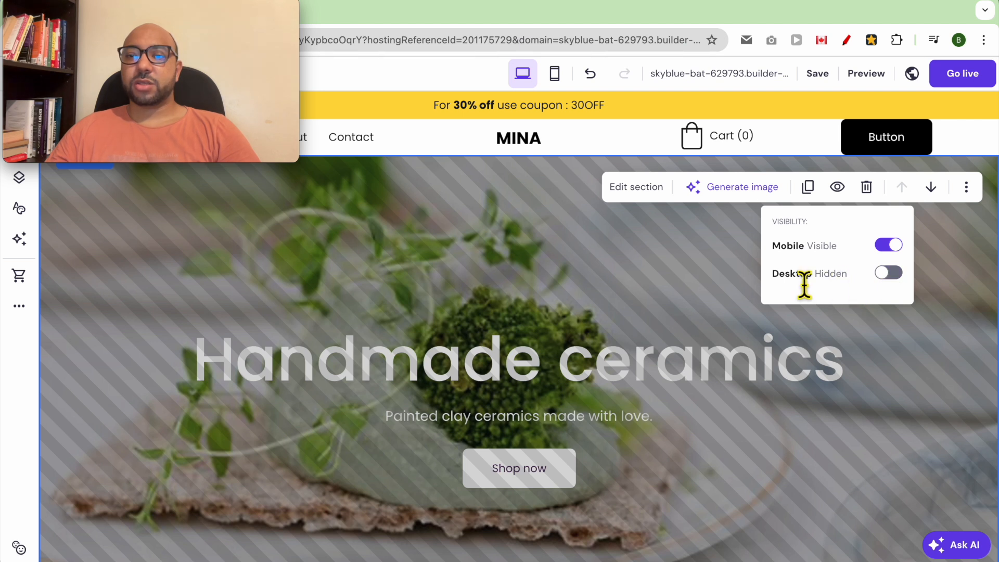
Hide the lower section with the product search bar on mobile, keep it visible on desktop, and save the website
scroll(666, 359, down, 10)
click(692, 241)
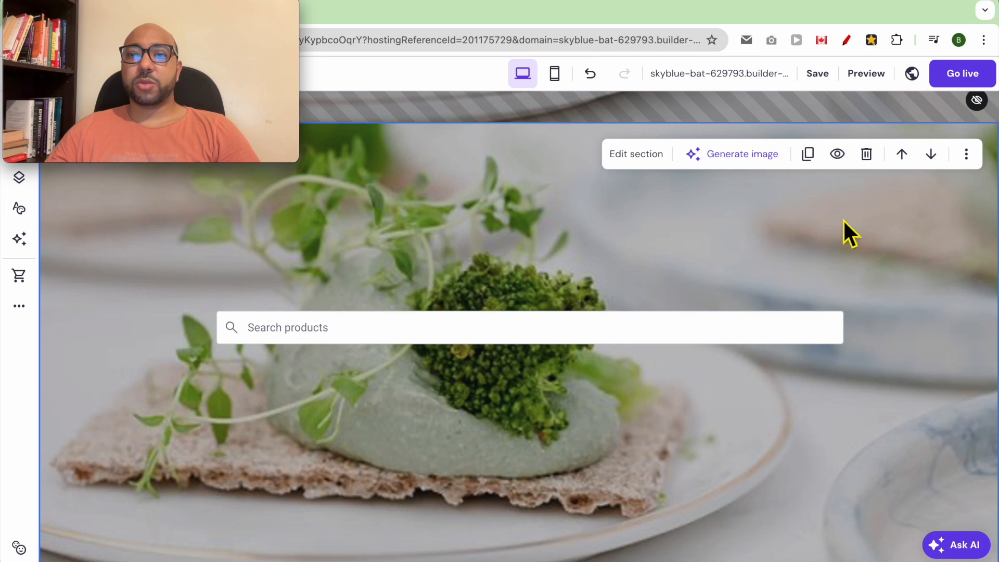
click(839, 155)
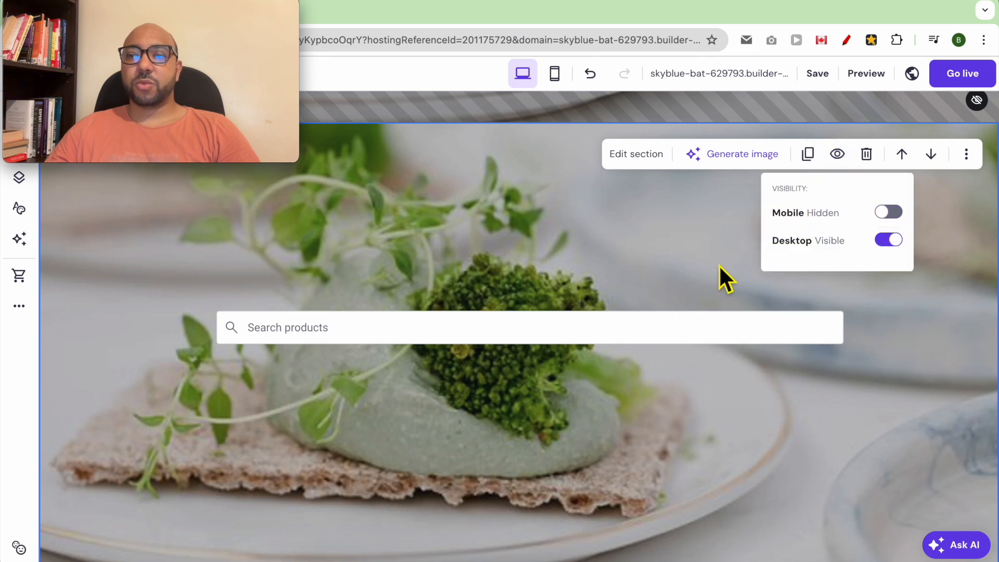
click(700, 252)
click(818, 74)
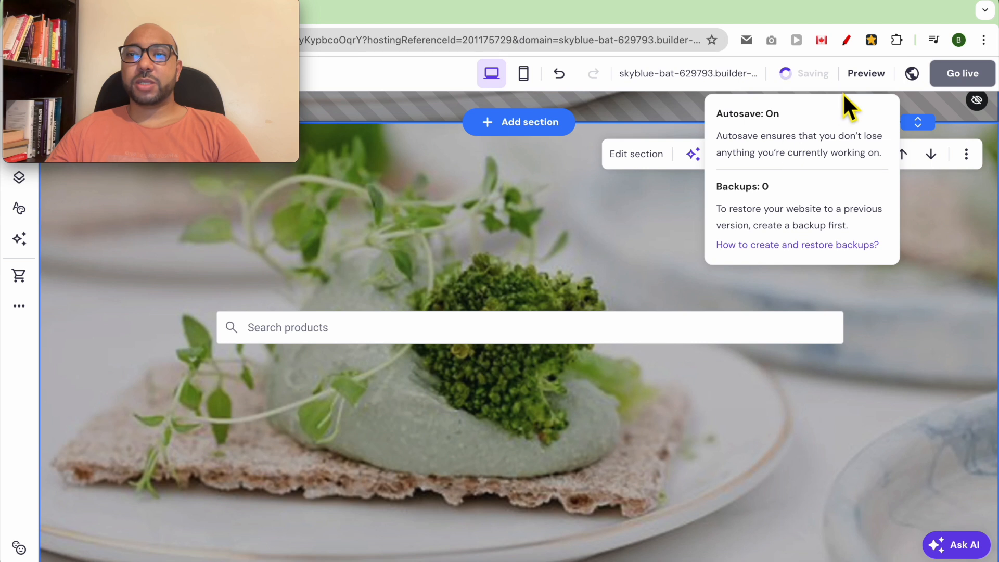
scroll(627, 272, up, 4)
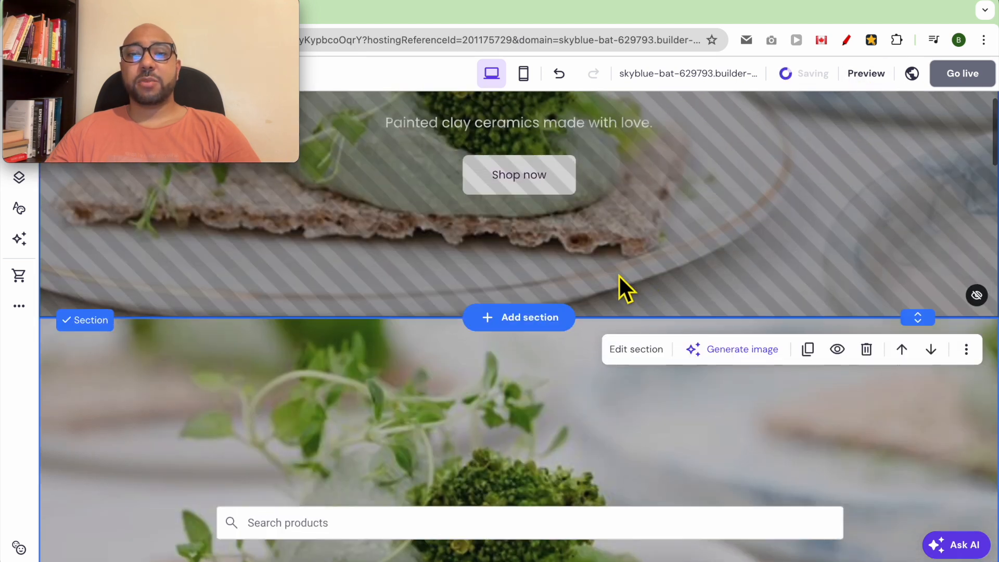
scroll(620, 275, up, 5)
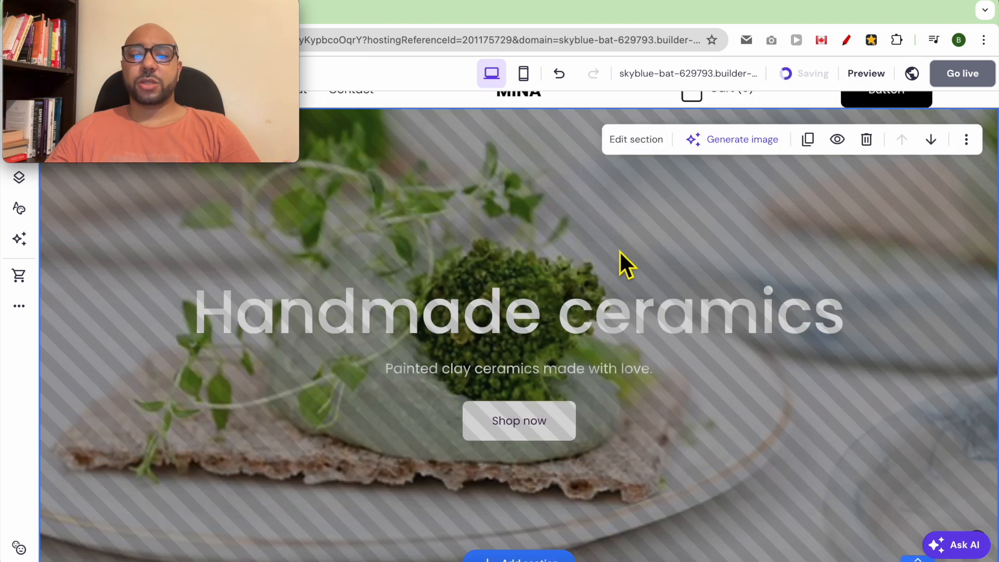
scroll(542, 367, down, 7)
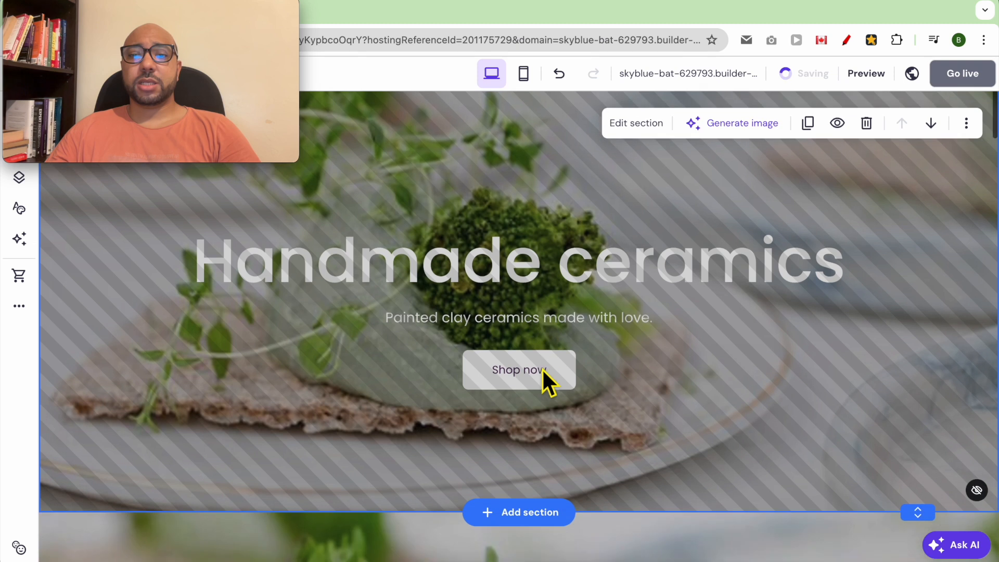
scroll(564, 379, up, 8)
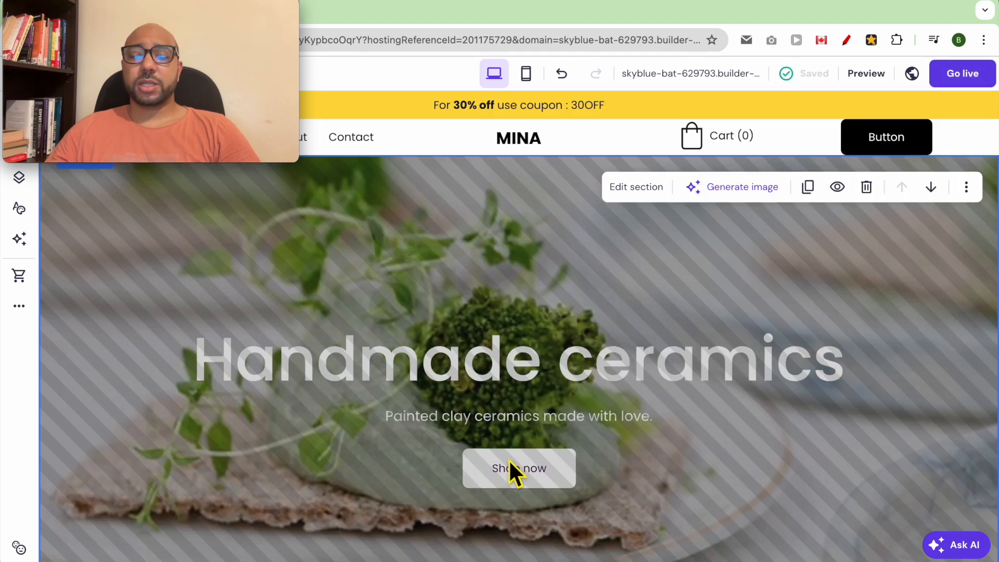
scroll(495, 383, down, 6)
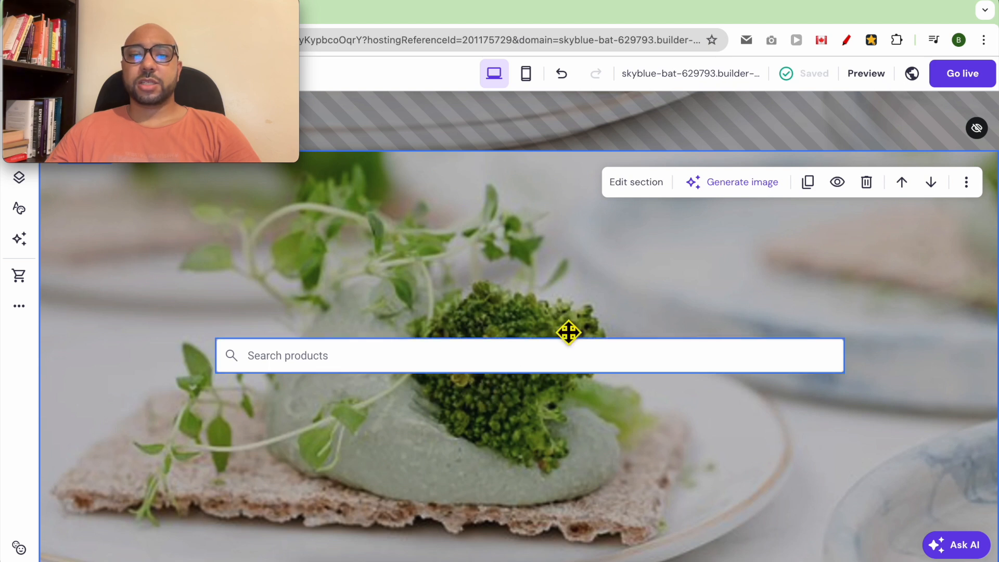
Preview the website in desktop and mobile views, checking the hero section in each, and return to editing the desktop layout
click(867, 74)
drag(223, 11, 213, 414)
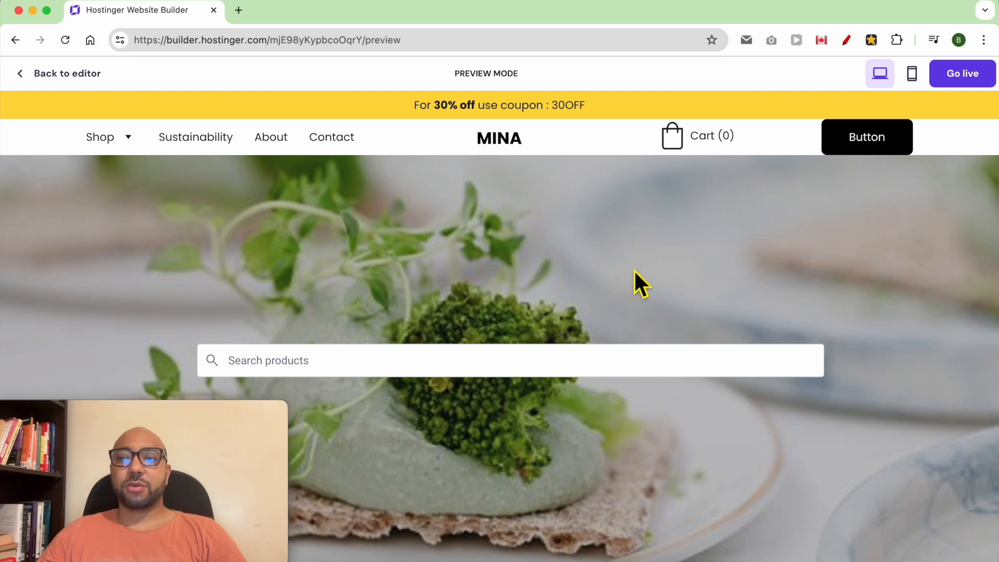
scroll(501, 323, down, 3)
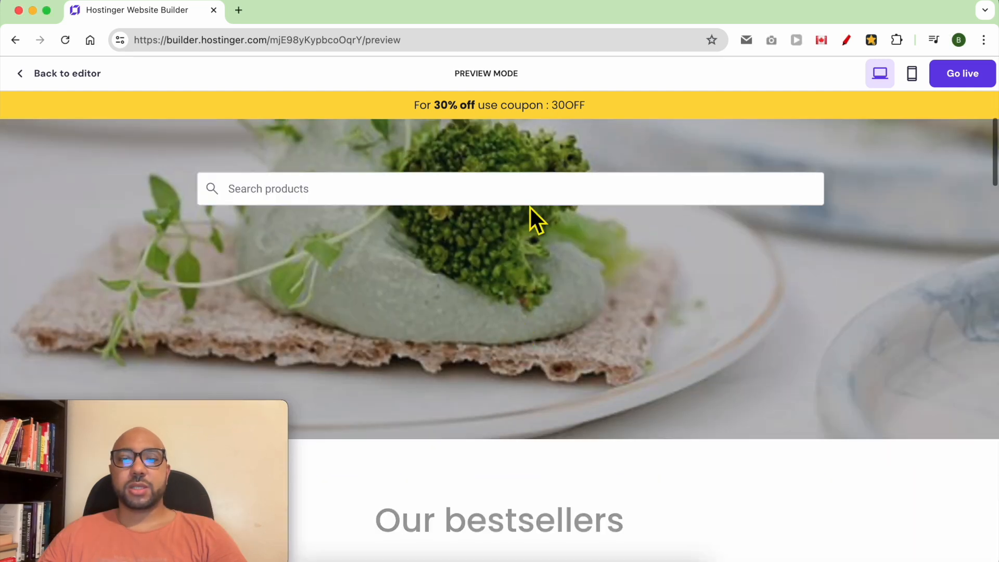
scroll(494, 296, up, 1)
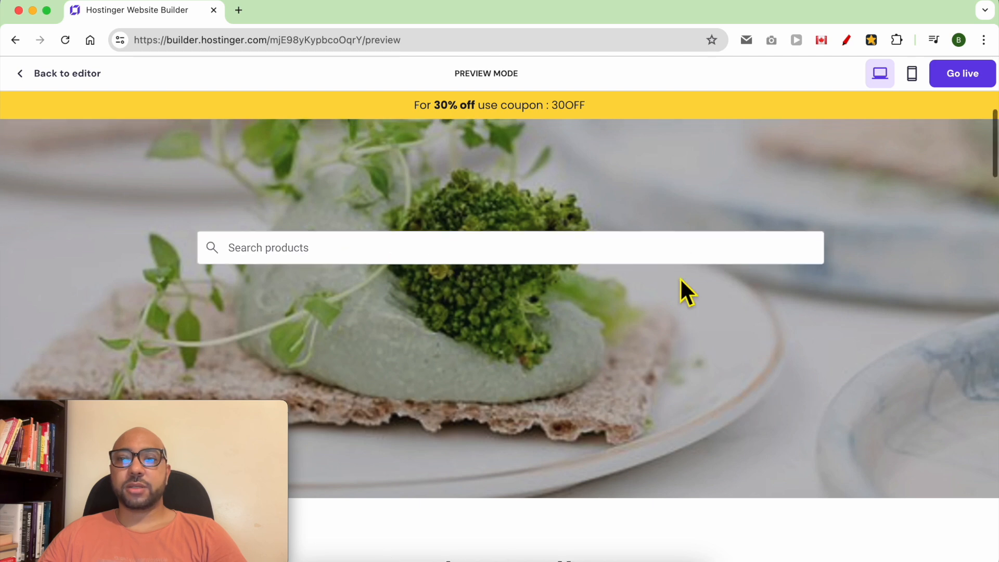
click(911, 73)
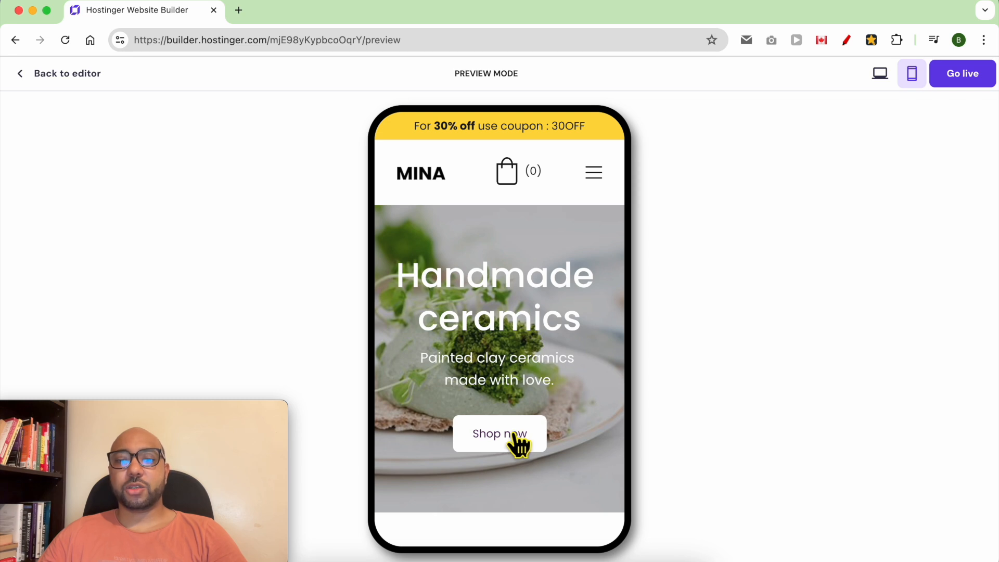
scroll(521, 443, down, 2)
scroll(520, 443, up, 3)
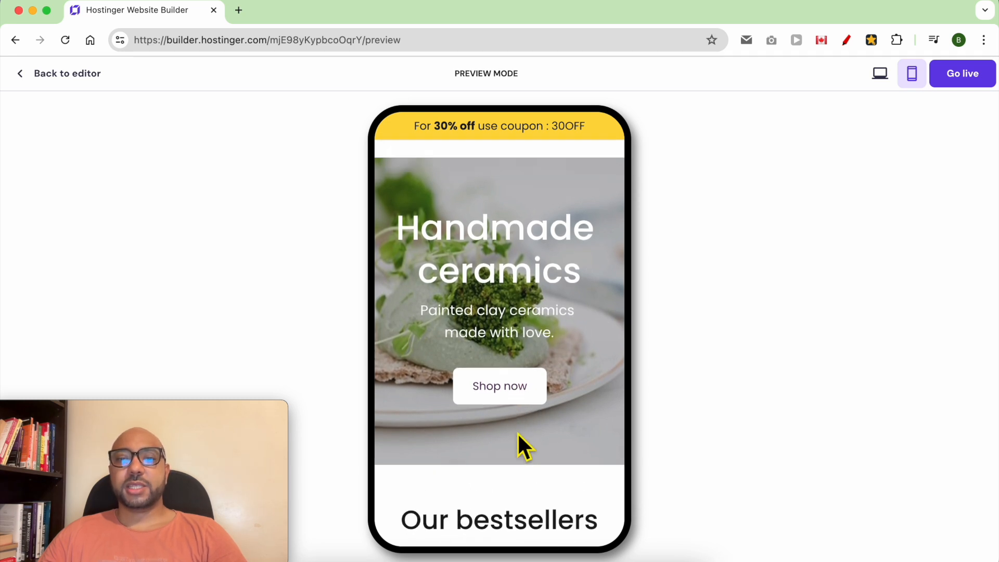
click(70, 76)
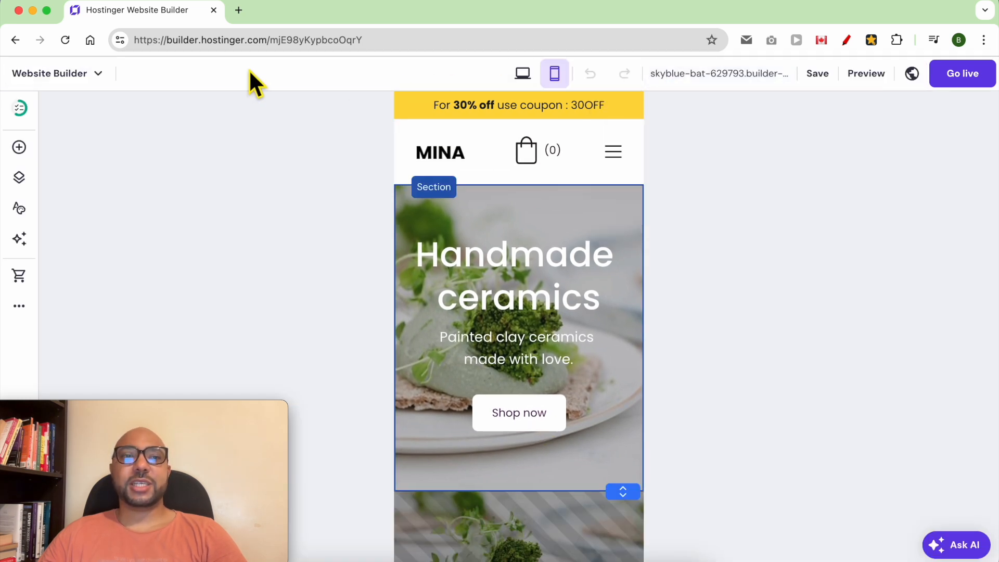
click(522, 73)
click(657, 214)
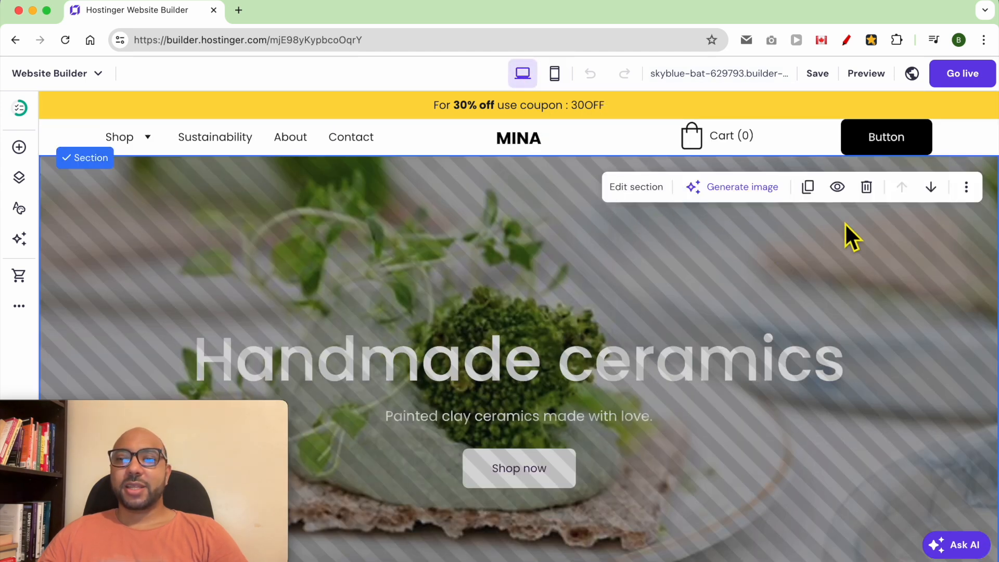
click(866, 187)
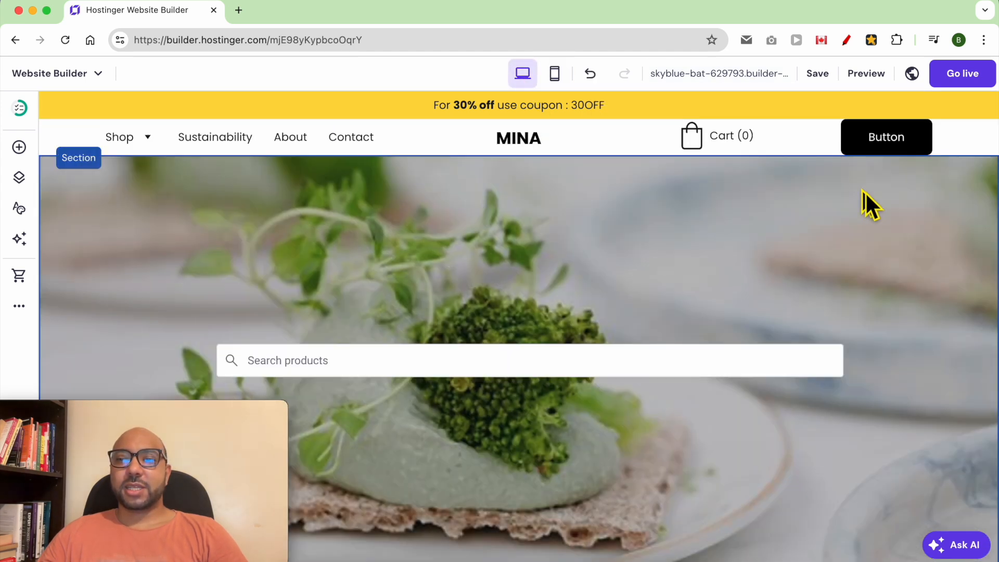
click(589, 74)
Delete the lower hero section with the product search bar and make the upper "Handmade ceramics" section visible on desktop
scroll(651, 286, down, 5)
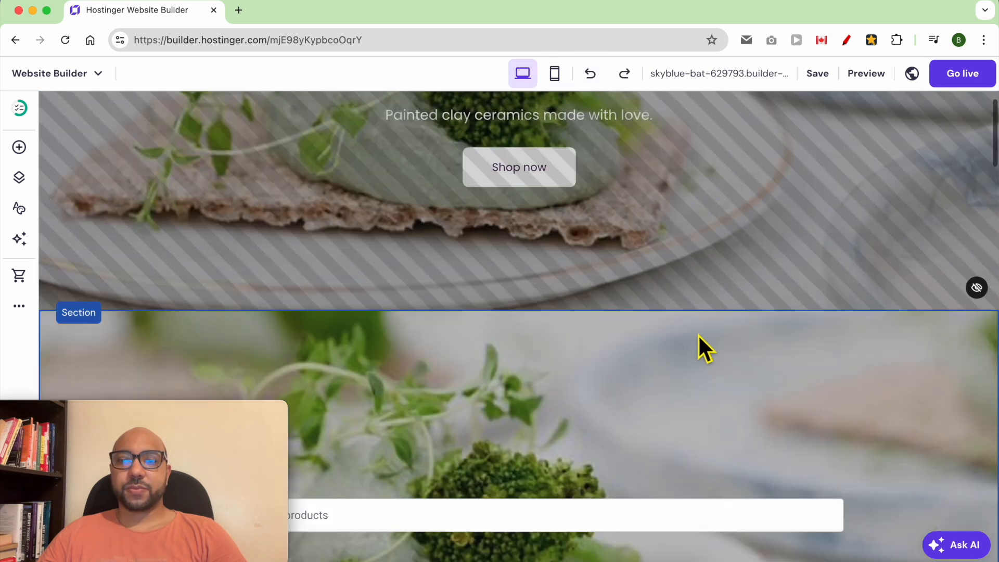
click(865, 342)
scroll(797, 313, up, 5)
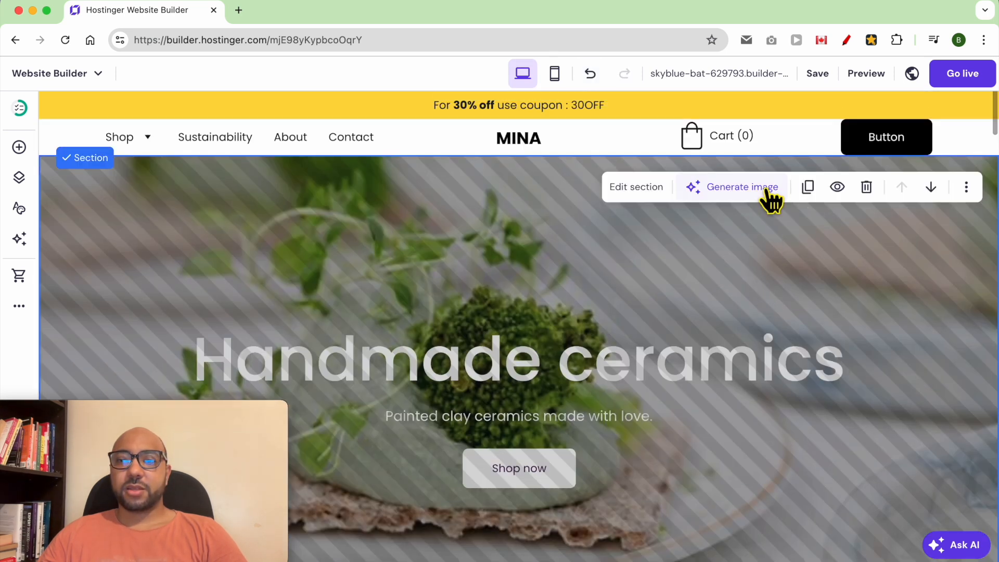
click(838, 188)
click(886, 273)
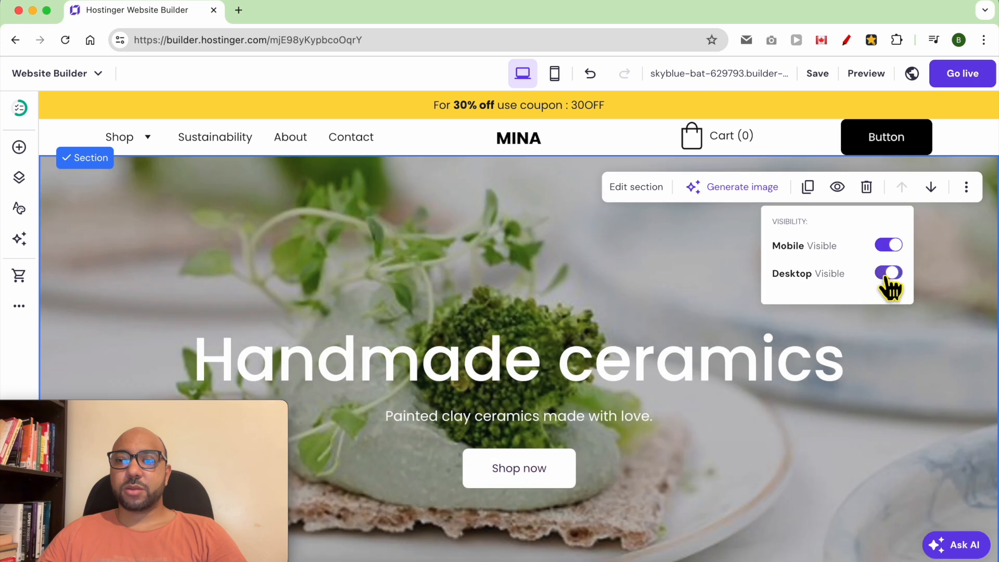
click(716, 263)
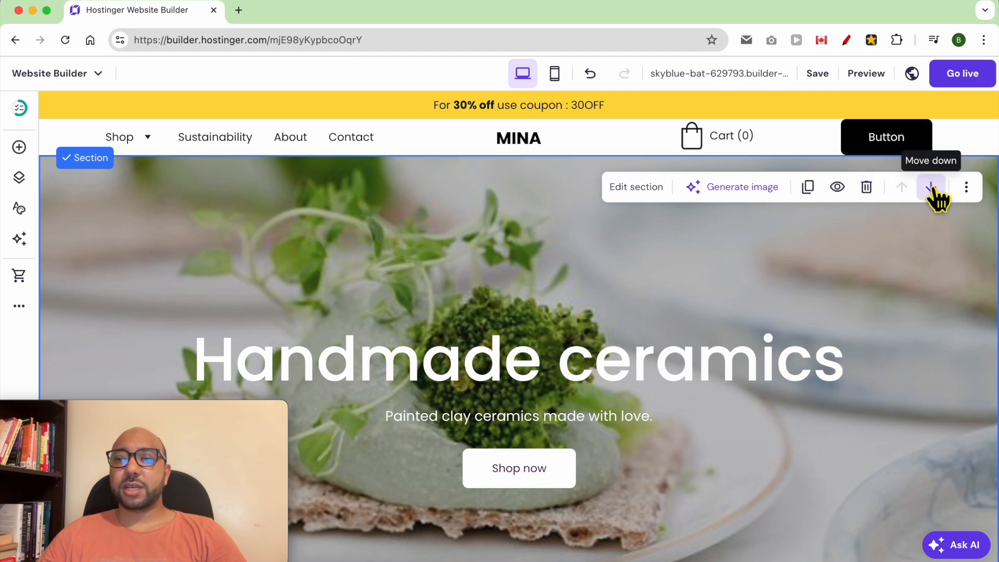
Copy the "Handmade ceramics" section and paste it below the two-image section that contains the Sustainability text
click(959, 194)
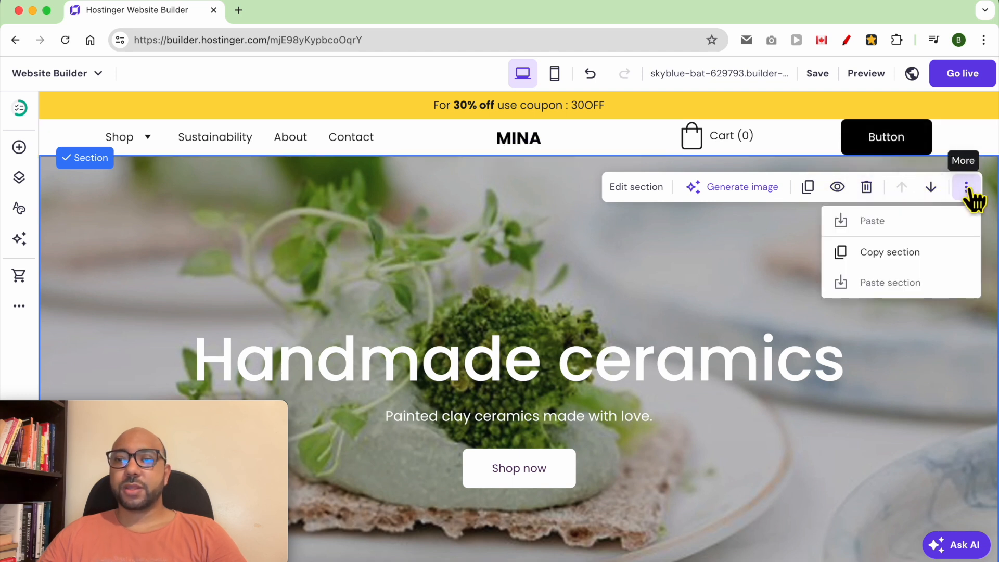
click(963, 189)
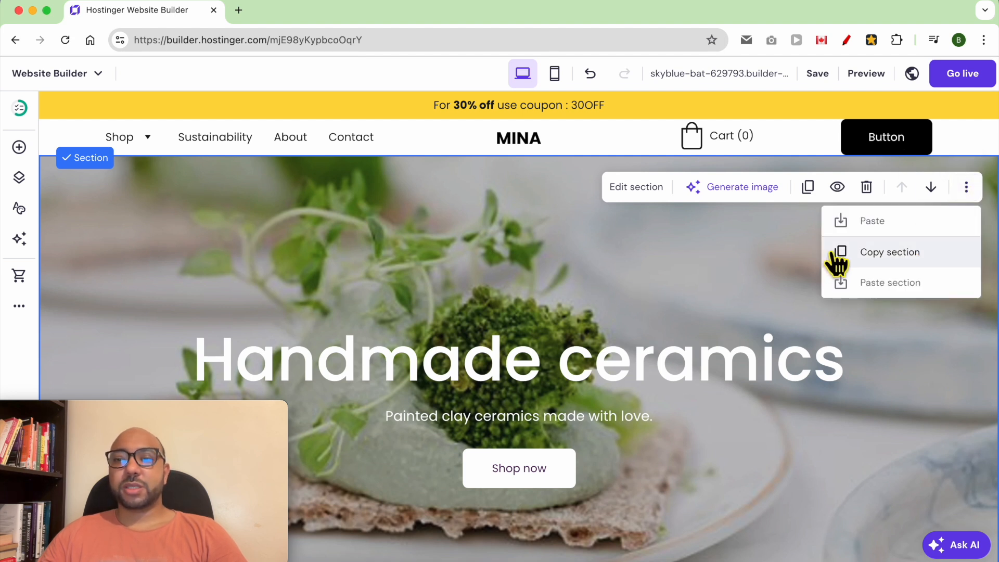
click(892, 255)
scroll(796, 296, down, 12)
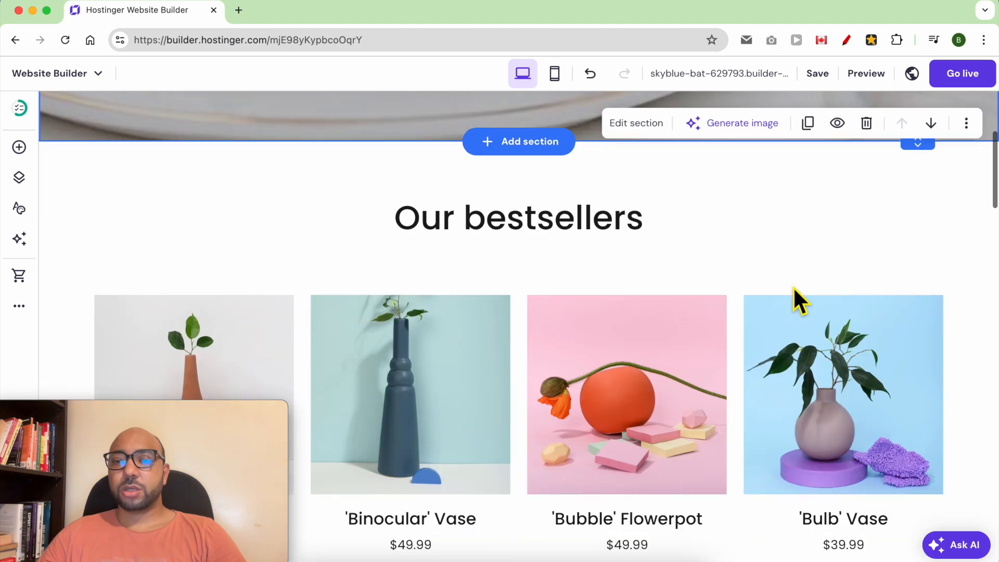
scroll(796, 299, down, 15)
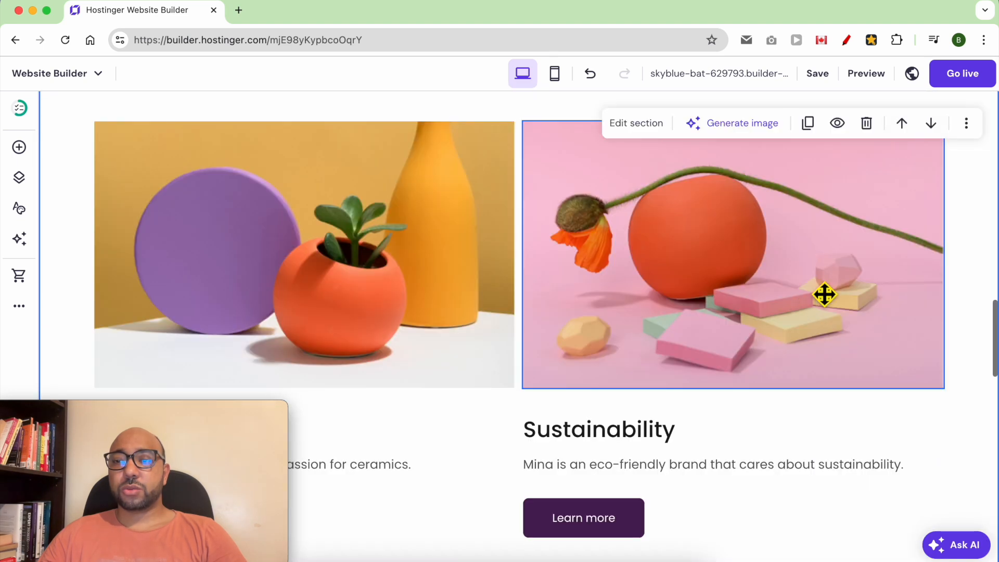
scroll(850, 283, up, 5)
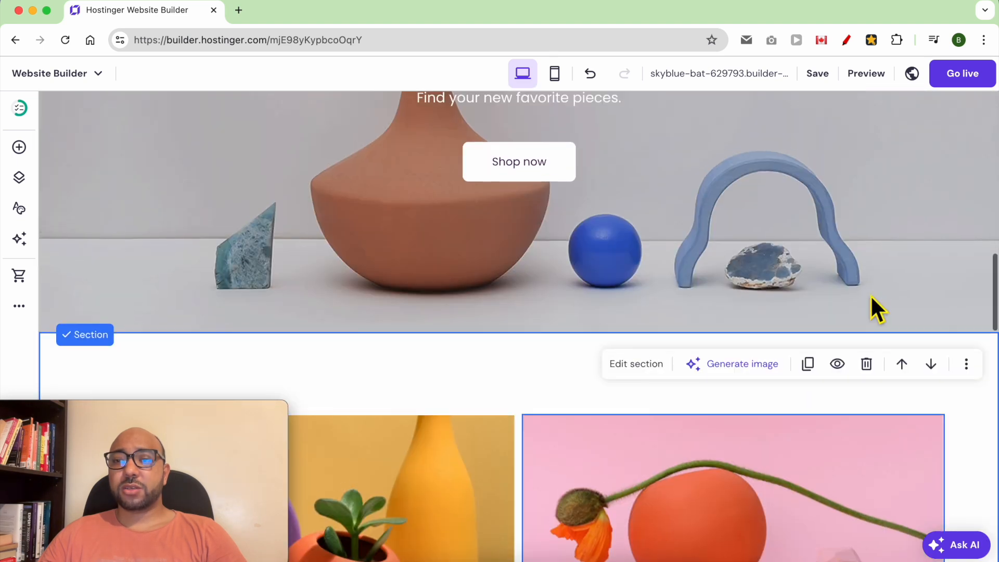
click(966, 364)
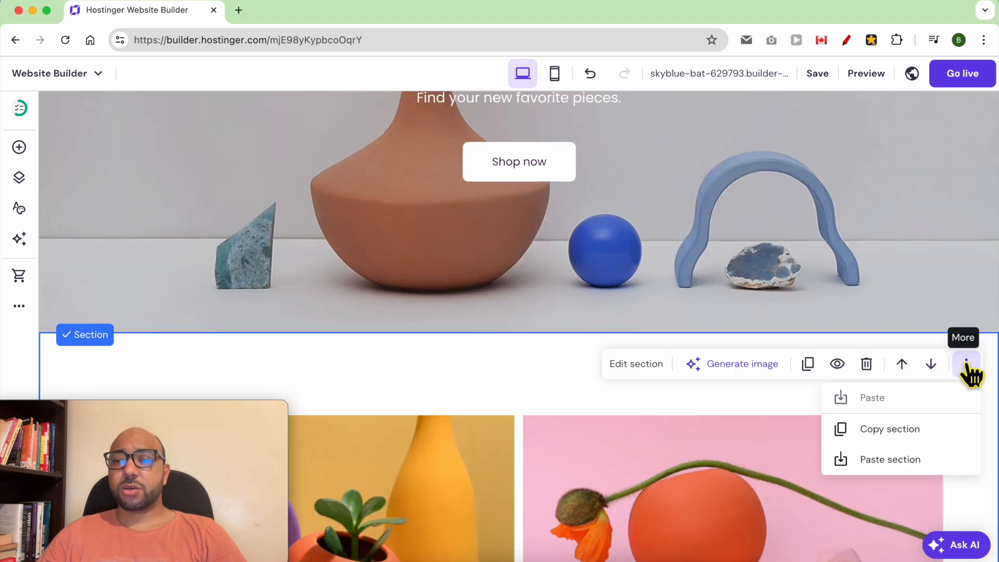
click(900, 459)
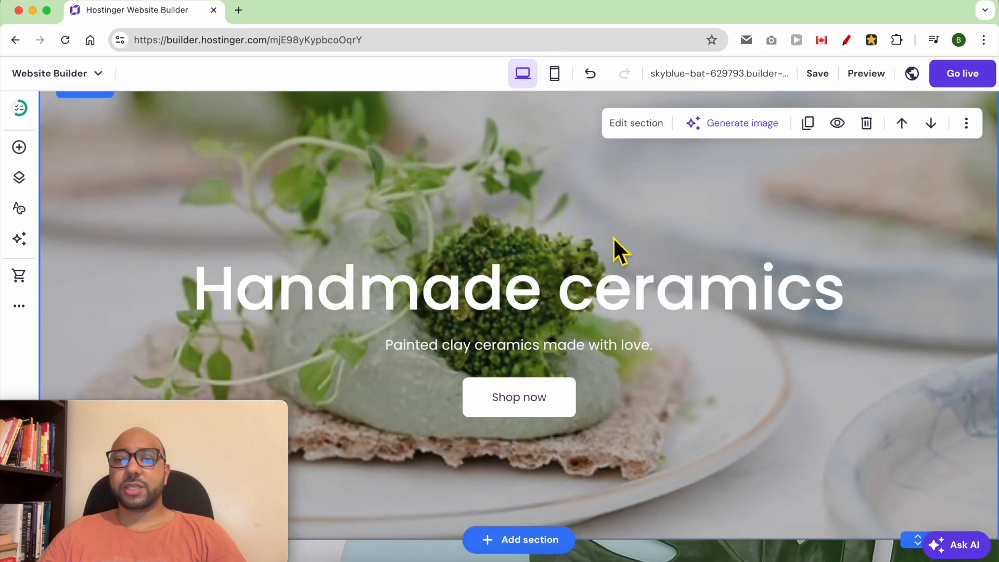
Compare the pasted "Handmade ceramics" section with the original hero and delete the pasted copy
scroll(502, 290, down, 10)
scroll(495, 307, up, 1)
click(492, 312)
scroll(529, 380, up, 15)
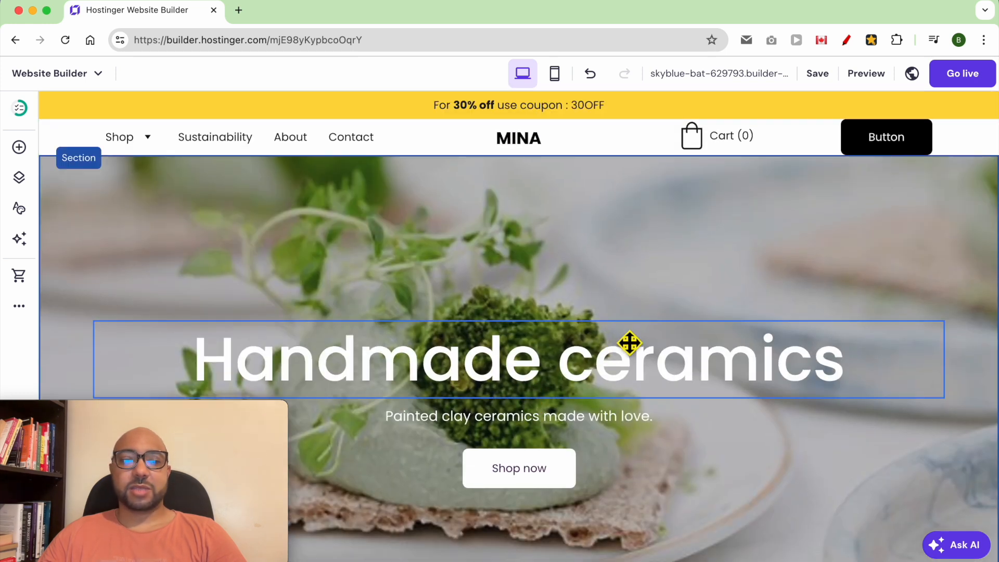
scroll(630, 341, down, 20)
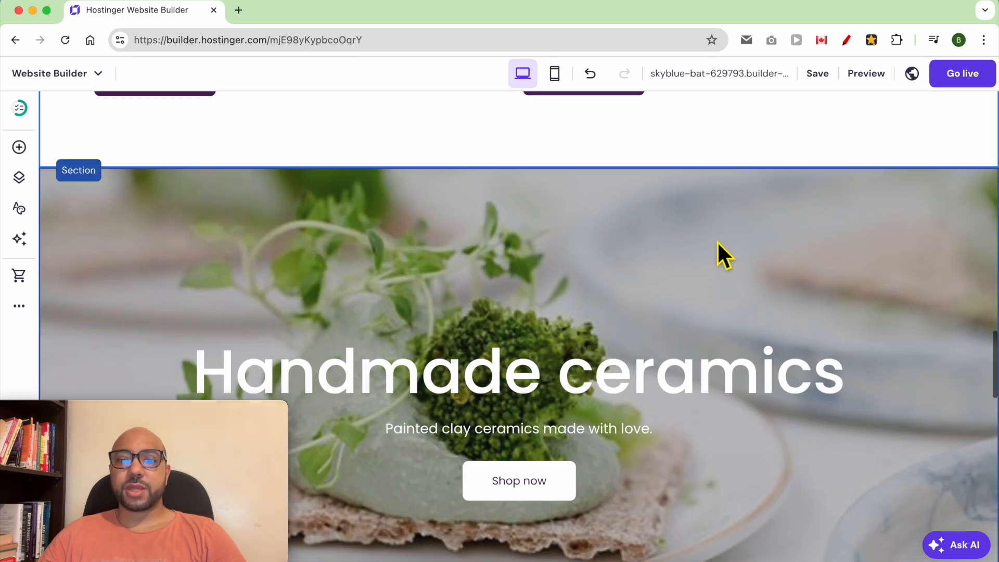
click(717, 253)
click(868, 217)
scroll(763, 292, up, 10)
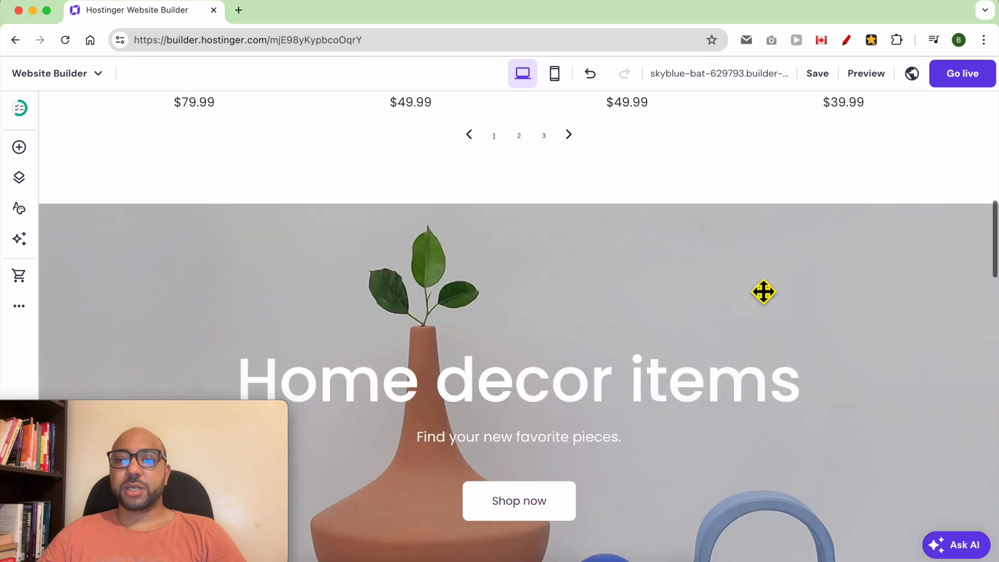
scroll(763, 292, up, 10)
click(647, 279)
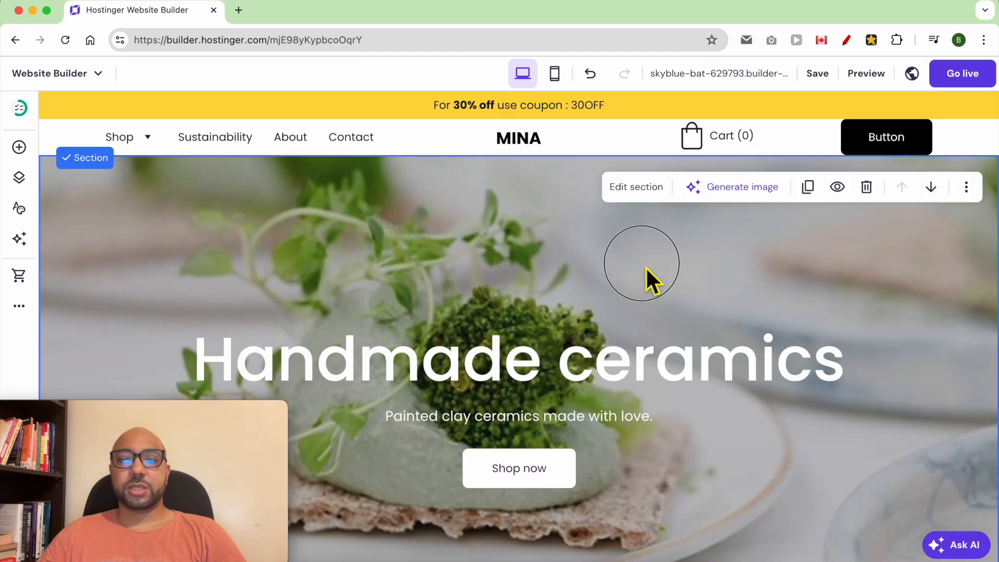
Open the layout settings of the product list section below the "Our bestsellers" heading
scroll(692, 318, down, 2)
scroll(698, 324, down, 5)
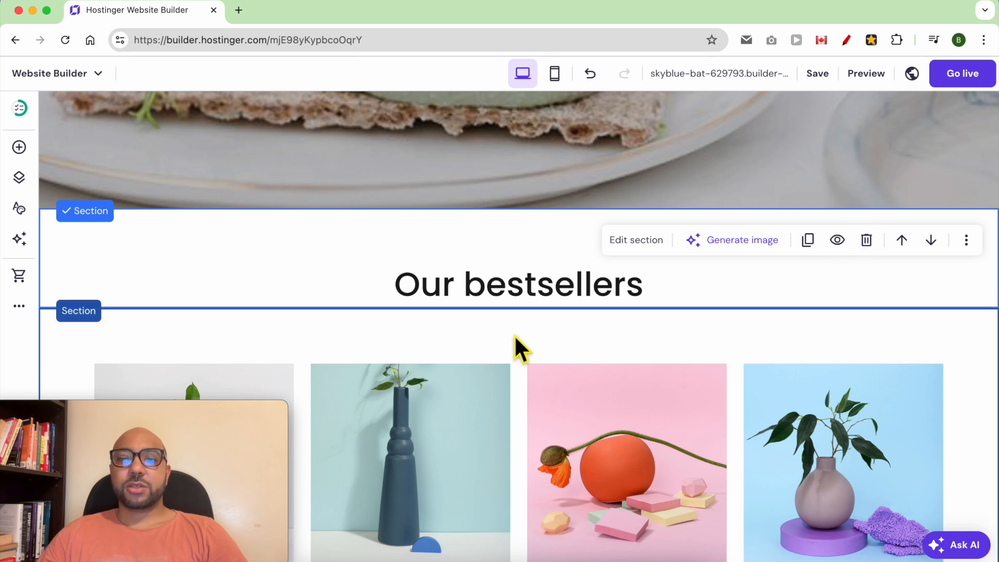
scroll(472, 312, down, 5)
scroll(428, 290, up, 3)
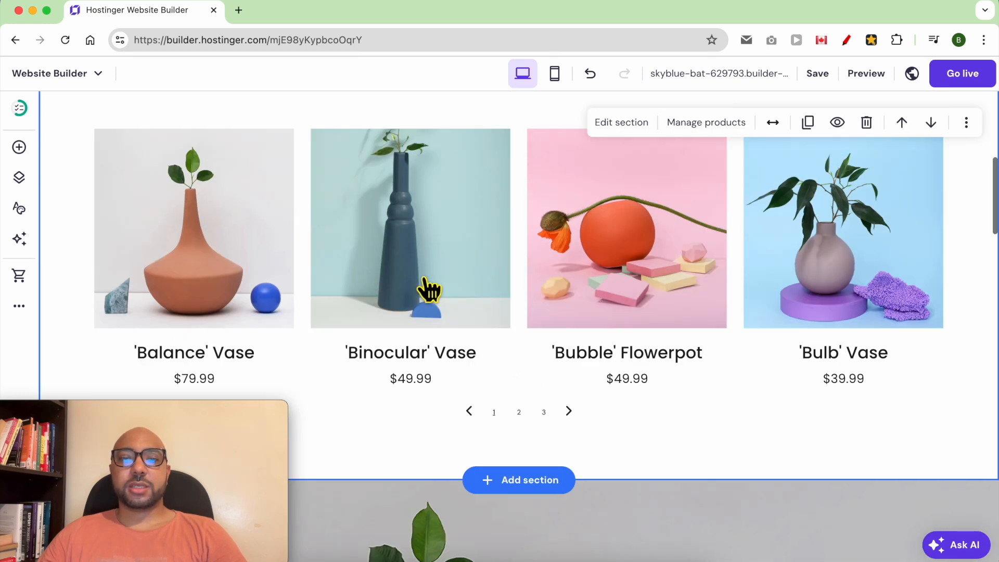
click(240, 221)
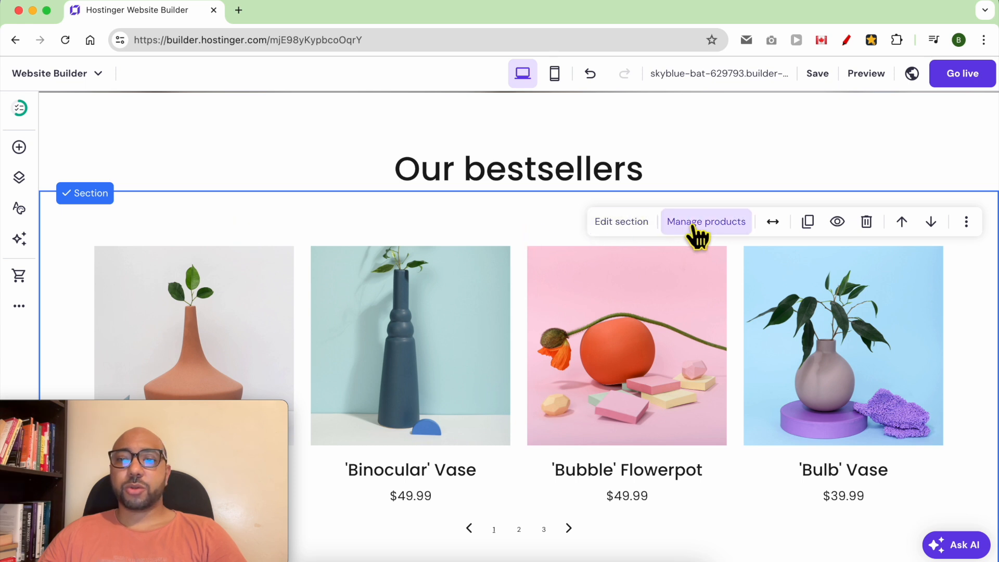
click(629, 223)
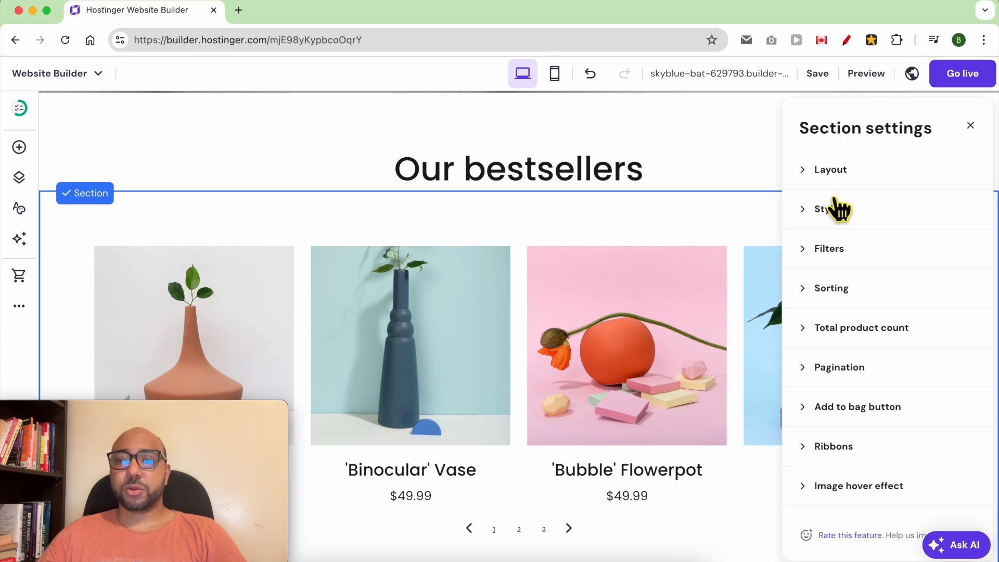
click(833, 171)
Try the Left and Outlined product display styles for the product list and go back to Center
click(838, 291)
click(887, 288)
click(946, 285)
click(888, 285)
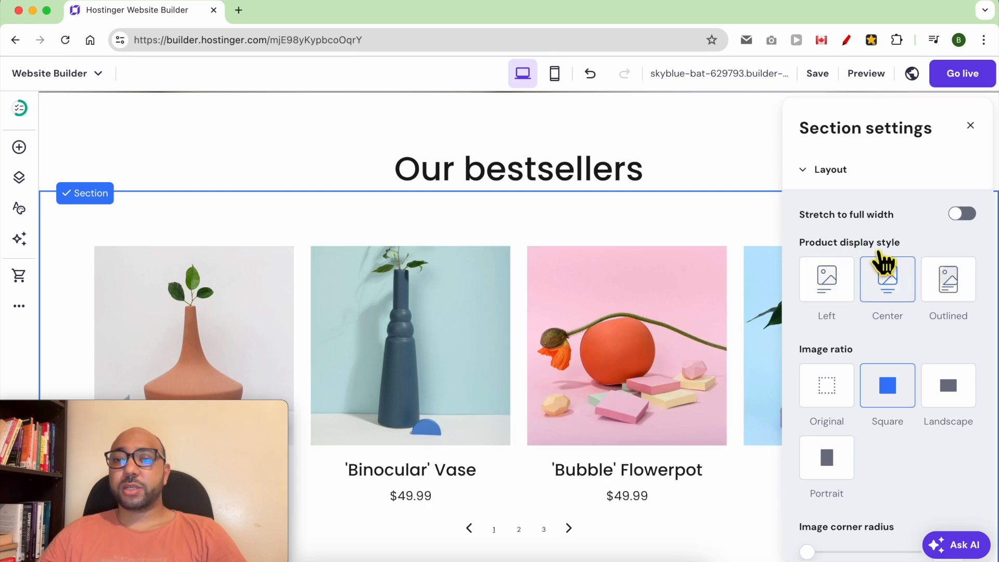
Try stretching the product list to full width and the Original image ratio, restoring normal width and the Square ratio
click(962, 214)
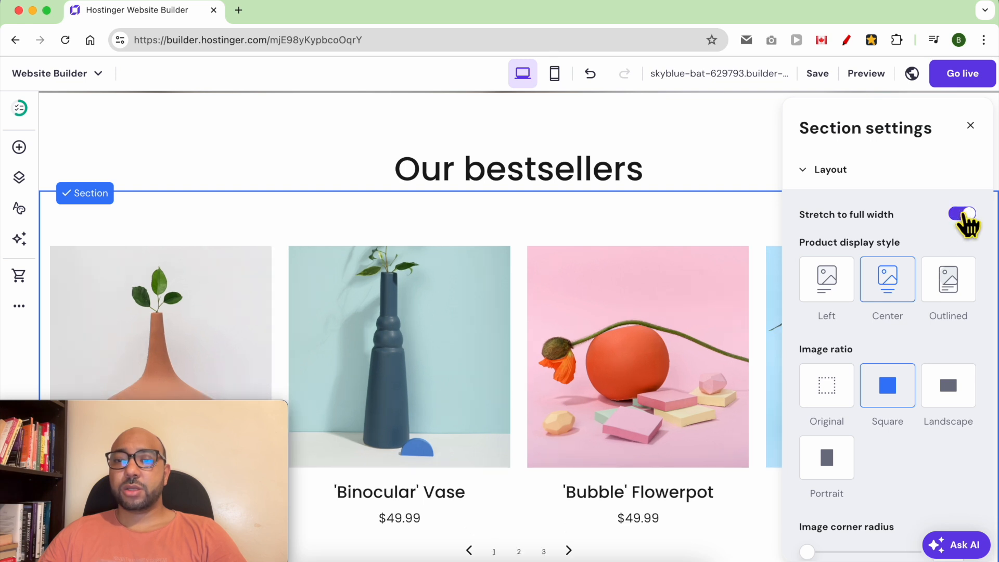
click(962, 214)
click(840, 398)
click(885, 397)
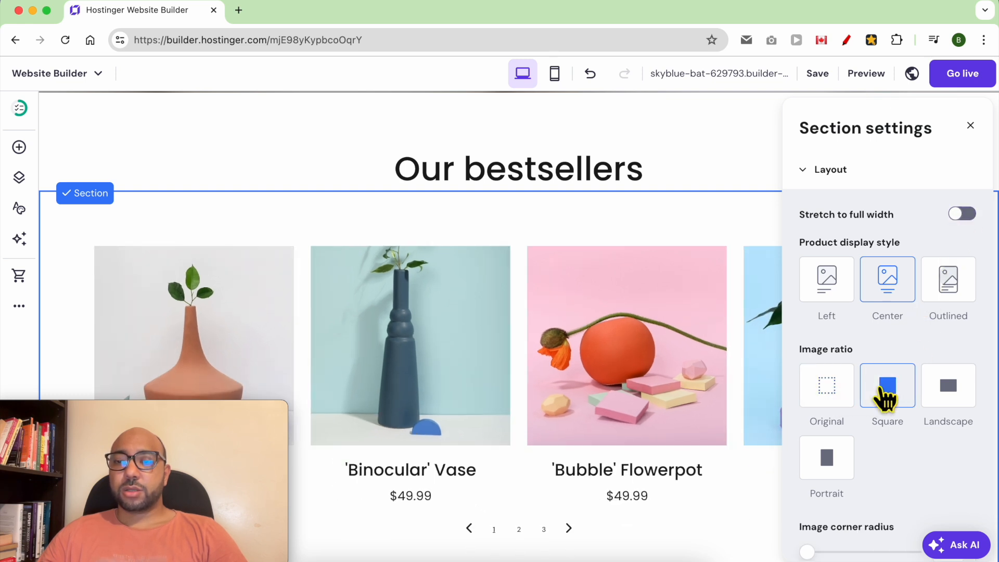
Set the product list's image corner radius to 1% and its row spacing to 28
scroll(880, 411, down, 2)
scroll(874, 413, down, 1)
mouse_move(807, 428)
mouse_down()
mouse_move(855, 429)
mouse_move(809, 429)
mouse_up()
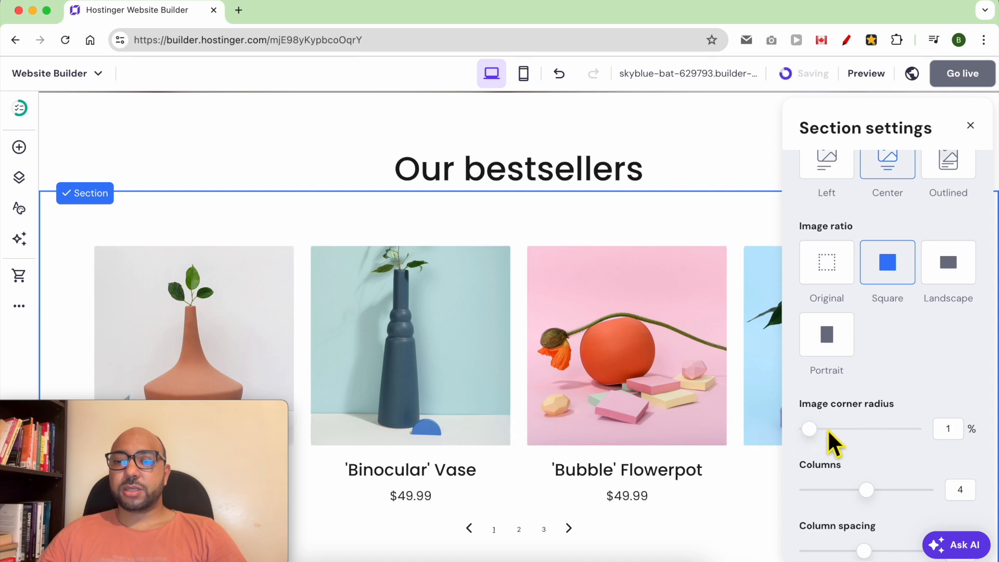
scroll(842, 446, down, 1)
mouse_move(874, 462)
mouse_down()
mouse_move(849, 462)
mouse_move(875, 462)
mouse_up()
scroll(875, 462, down, 3)
click(866, 428)
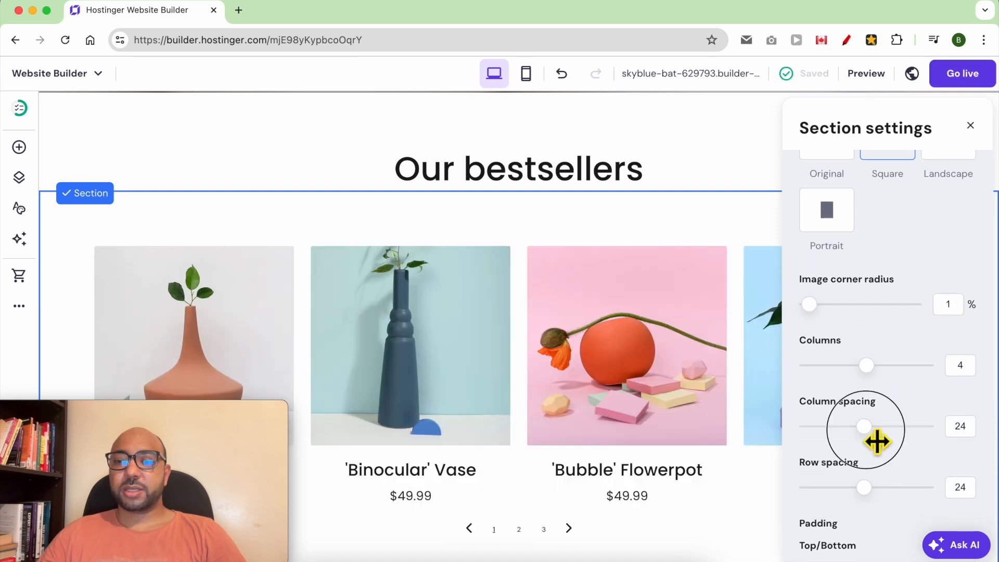
mouse_move(876, 495)
mouse_down()
mouse_move(858, 497)
mouse_move(884, 495)
mouse_up()
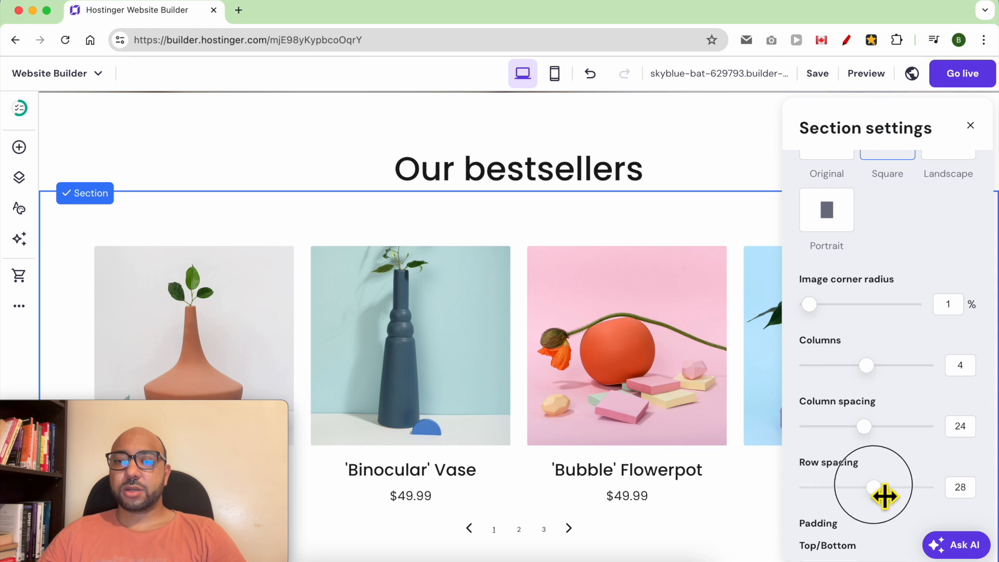
Review the product list's style settings and the categories available for filtering its products
scroll(884, 496, down, 7)
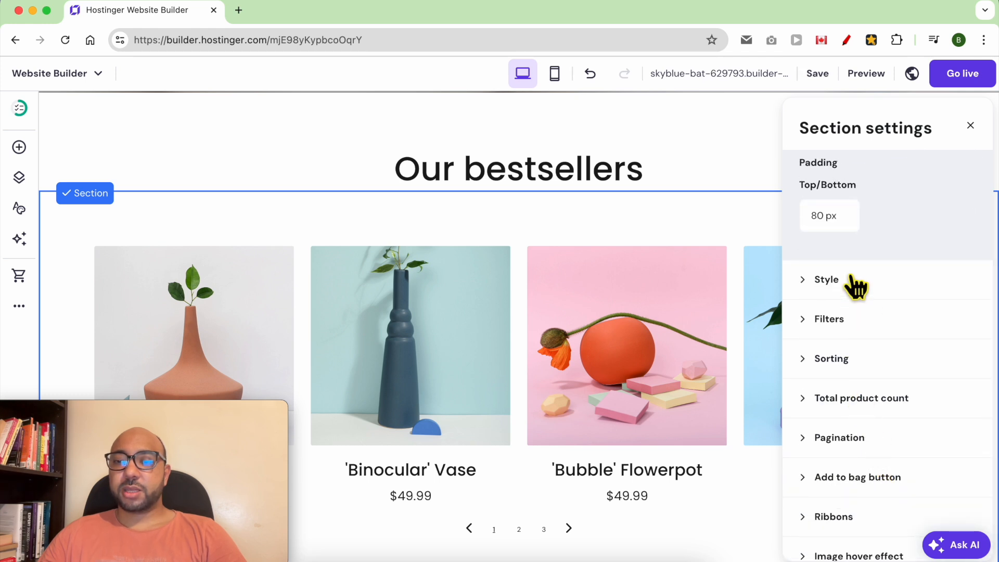
click(838, 289)
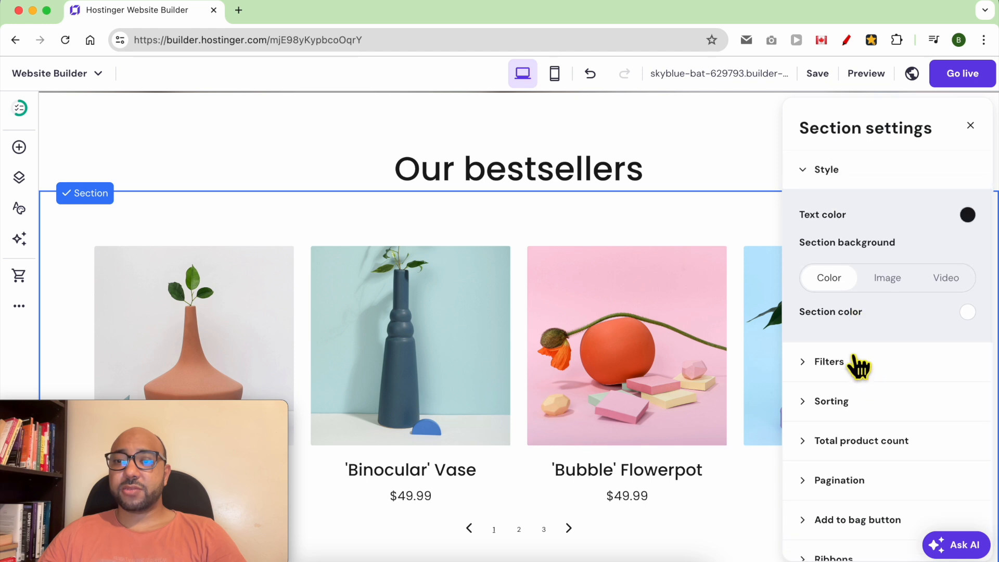
click(859, 363)
scroll(884, 364, down, 1)
click(906, 267)
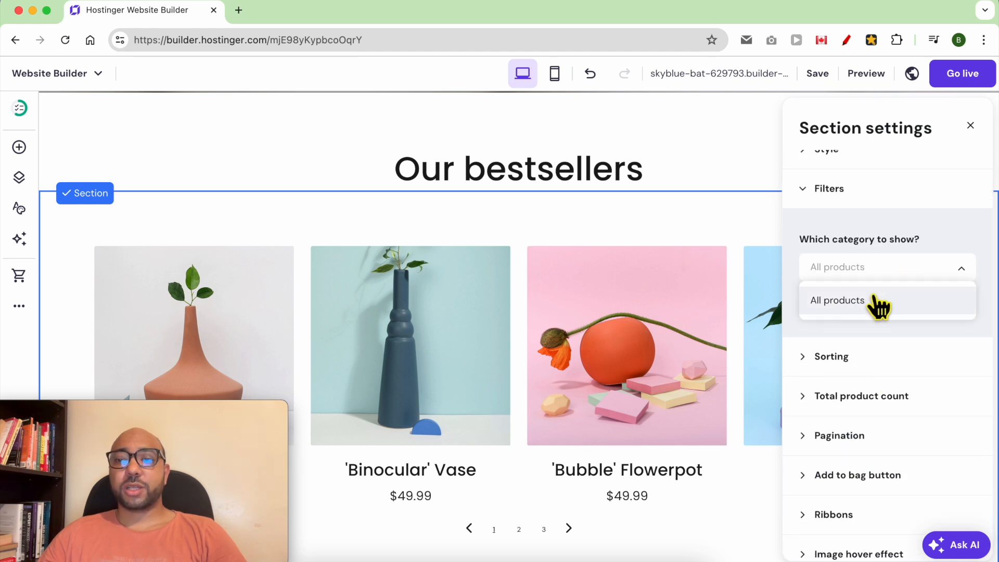
Enable sorting for the product list and open the sort-by choices above the products
click(877, 354)
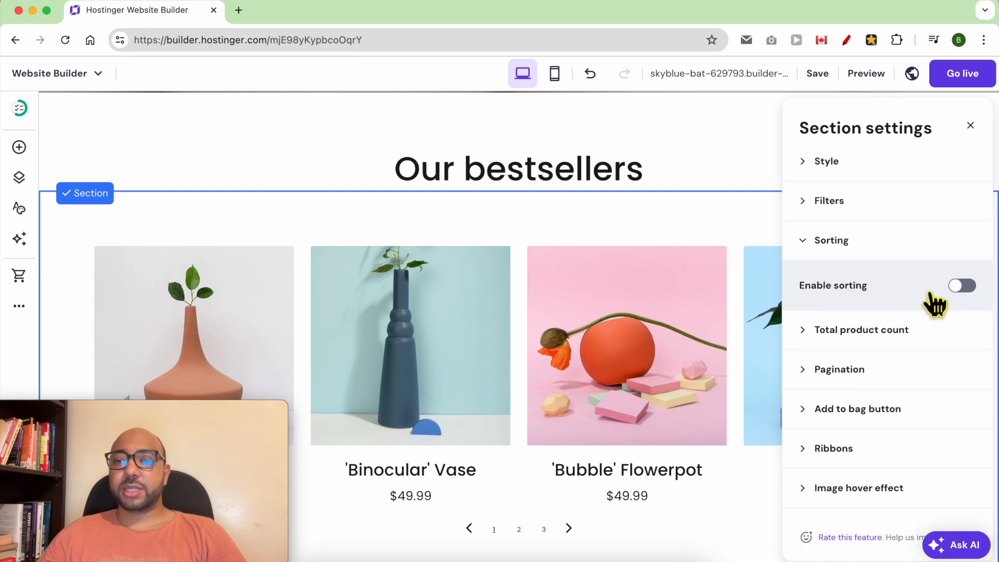
click(960, 287)
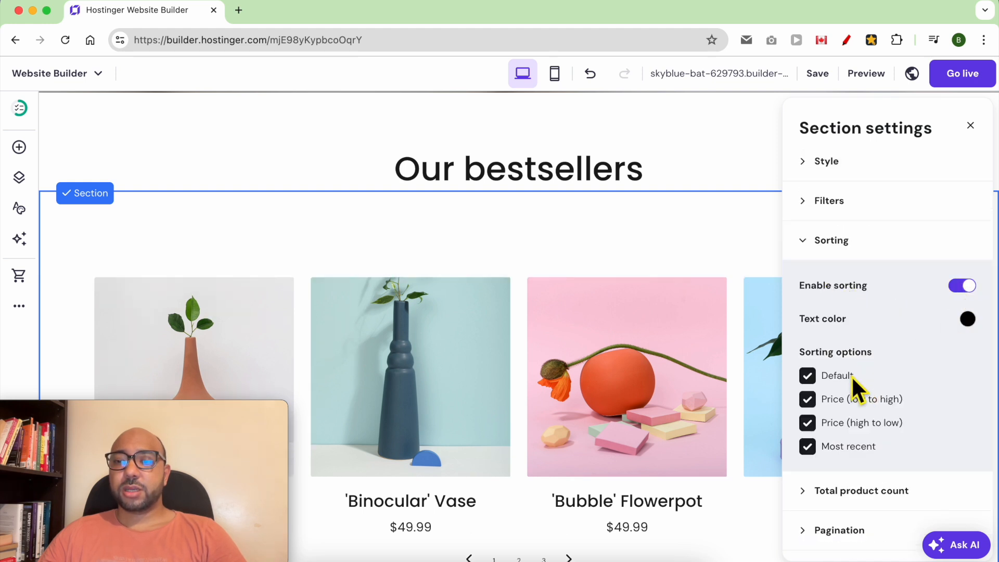
click(718, 223)
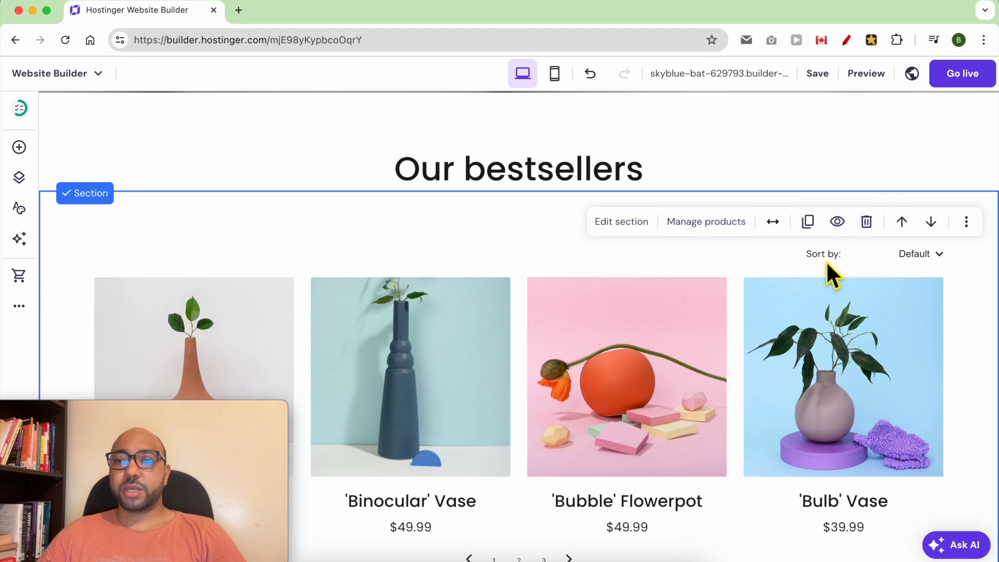
click(908, 260)
click(962, 266)
click(932, 259)
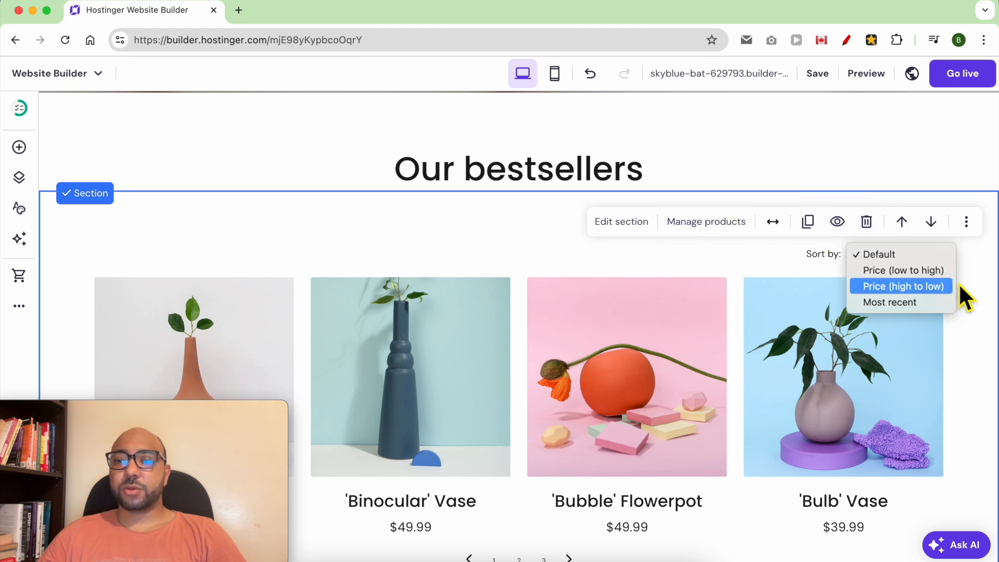
Set the product list's pagination to 3 products per page
click(622, 232)
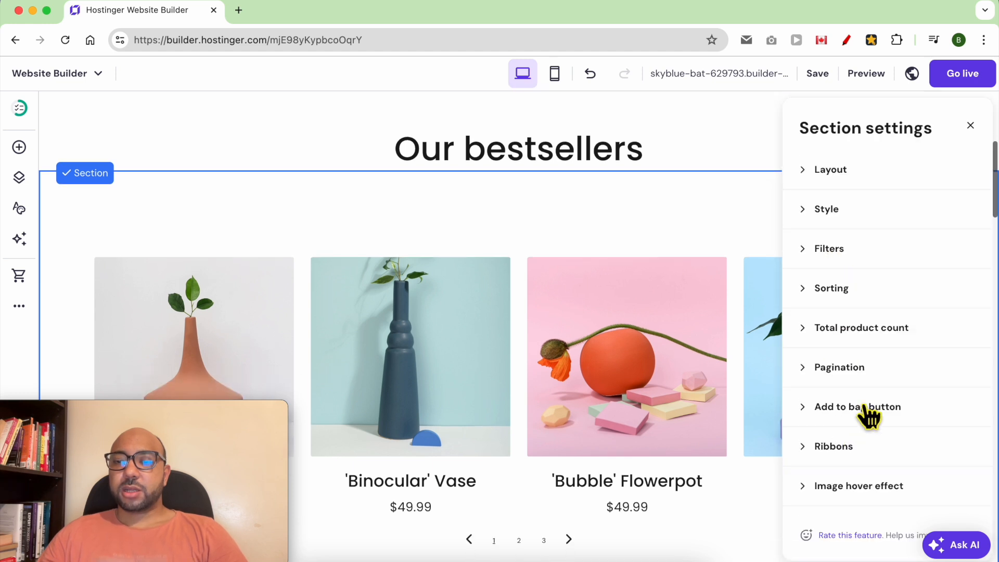
click(849, 370)
mouse_move(829, 436)
mouse_down()
mouse_move(839, 448)
mouse_move(824, 450)
mouse_up()
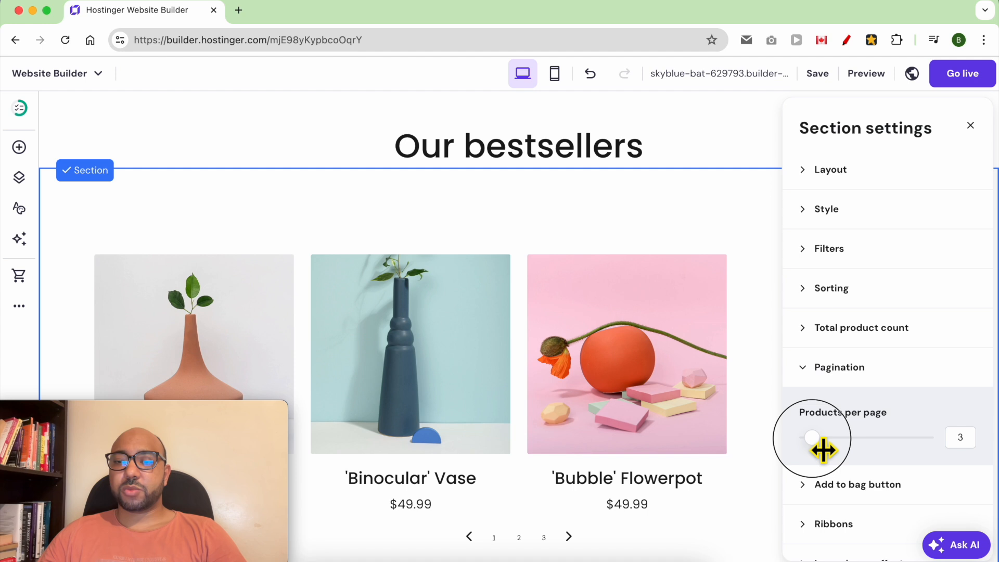
click(723, 218)
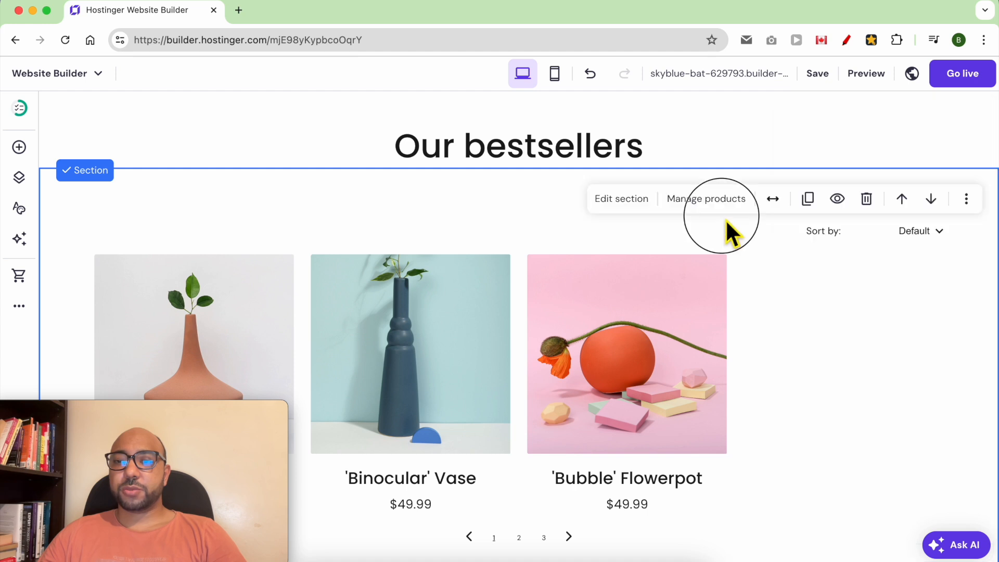
Try stretching the product list and moving it above the "Our bestsellers" heading, restoring its width and position
click(773, 205)
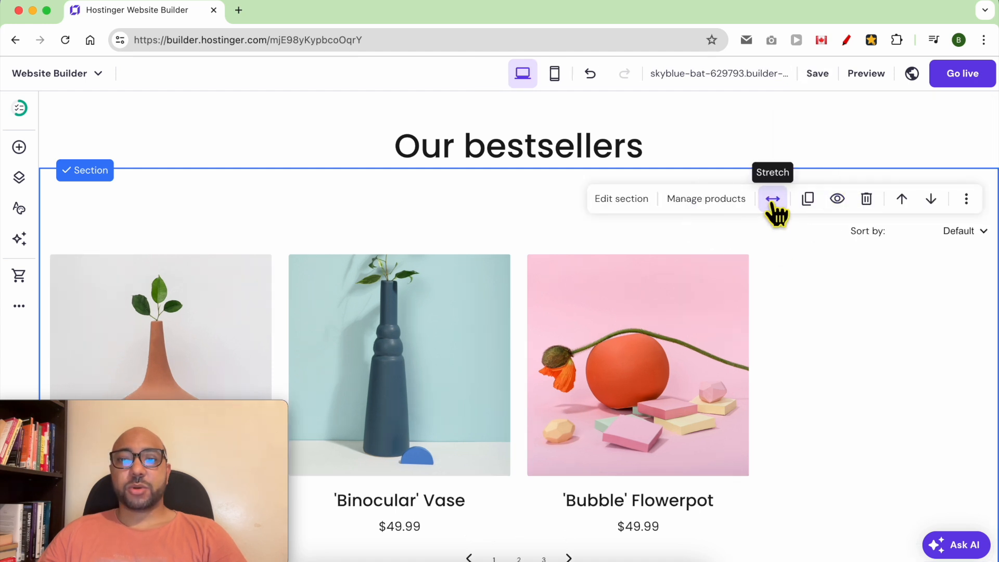
click(774, 205)
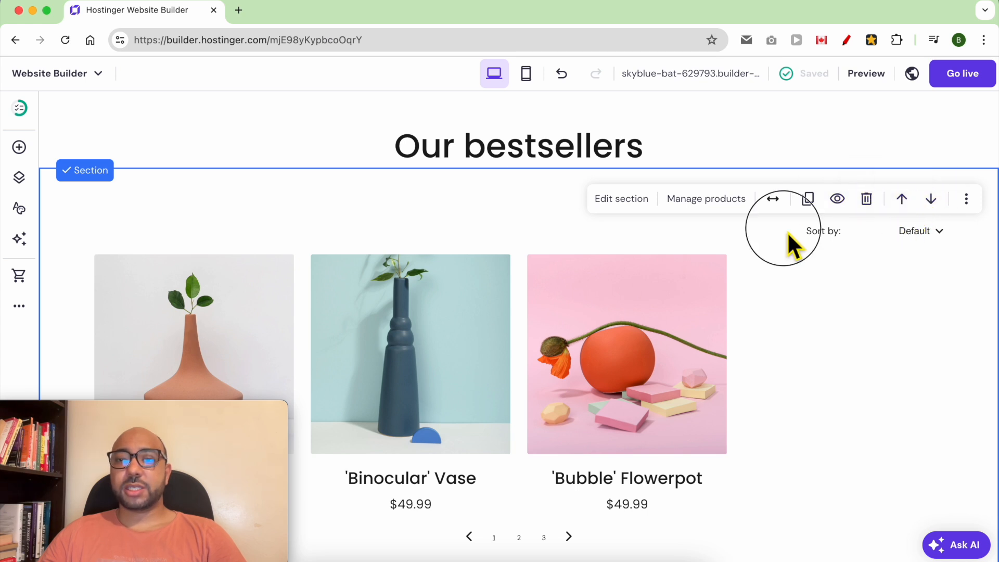
click(902, 199)
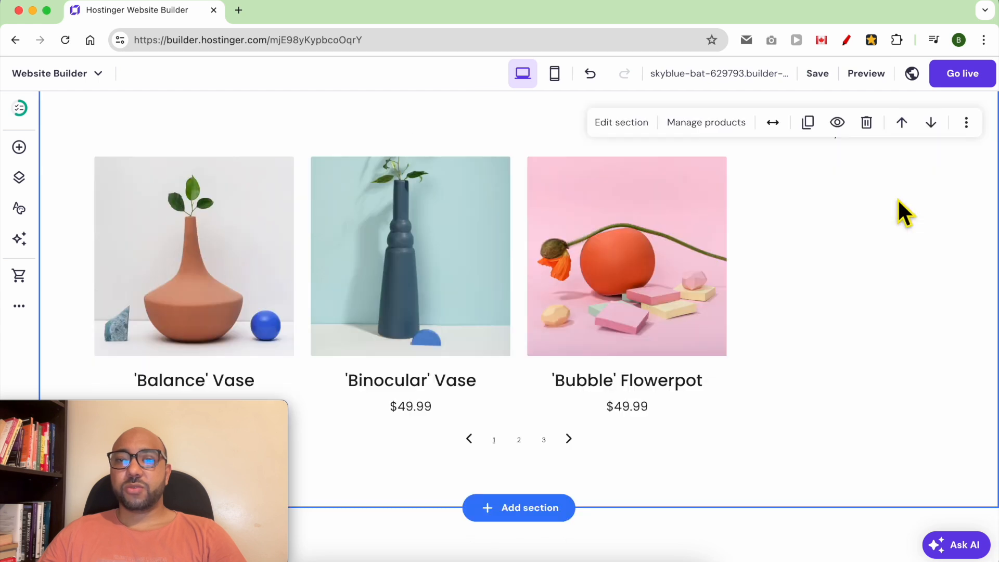
scroll(659, 276, down, 3)
click(523, 492)
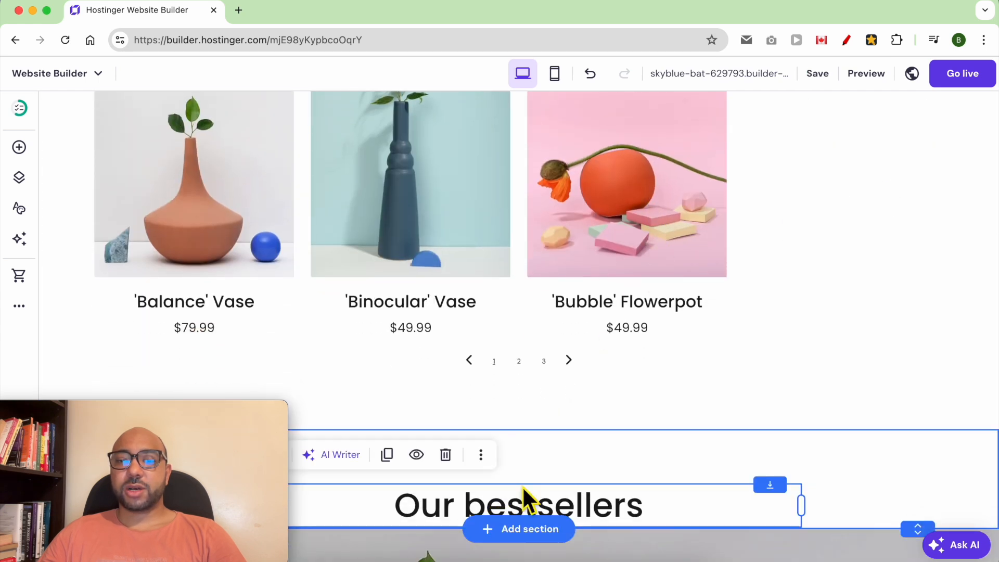
click(822, 194)
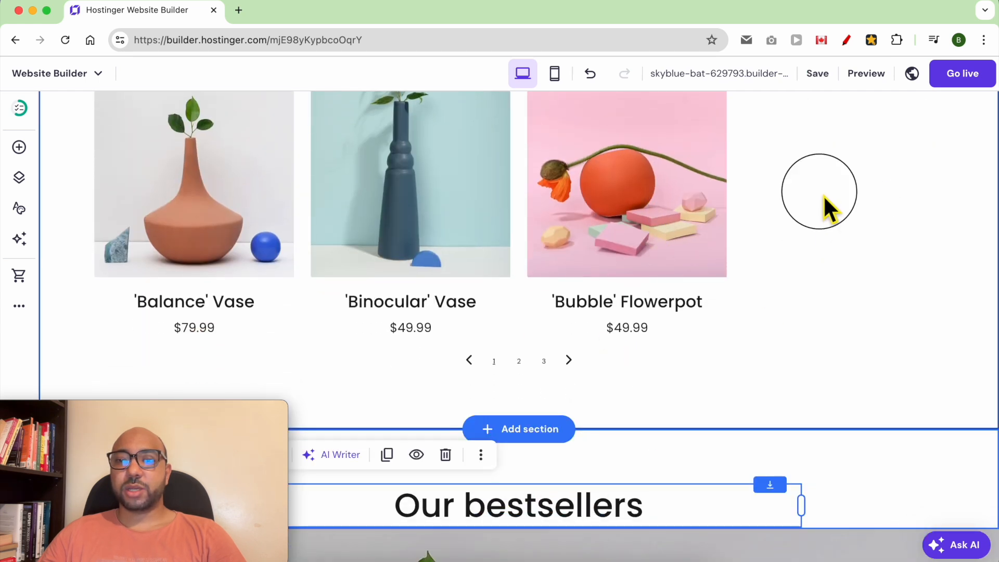
click(932, 128)
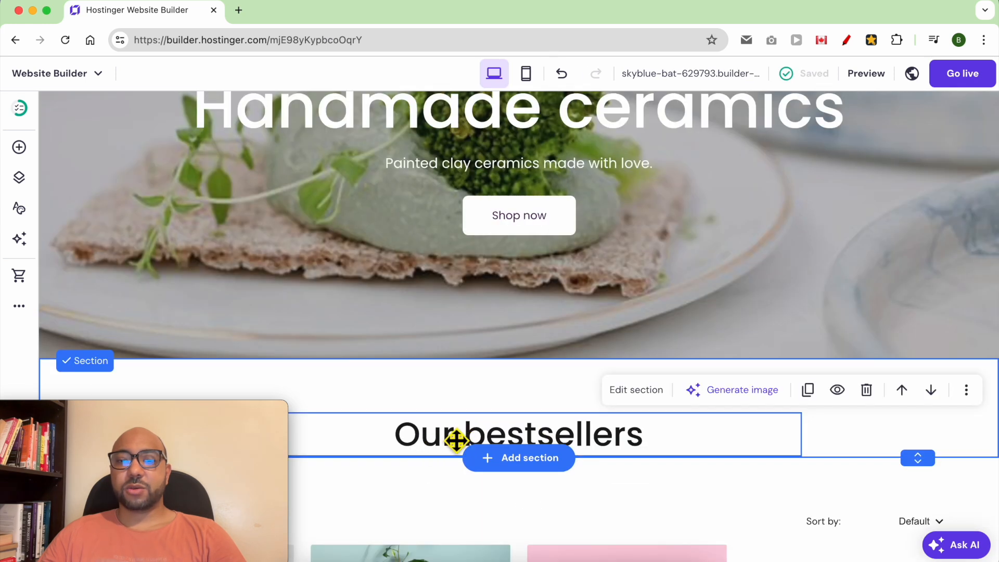
Delete the "Our bestsellers" heading text from the section above the product list
click(457, 440)
scroll(489, 421, down, 5)
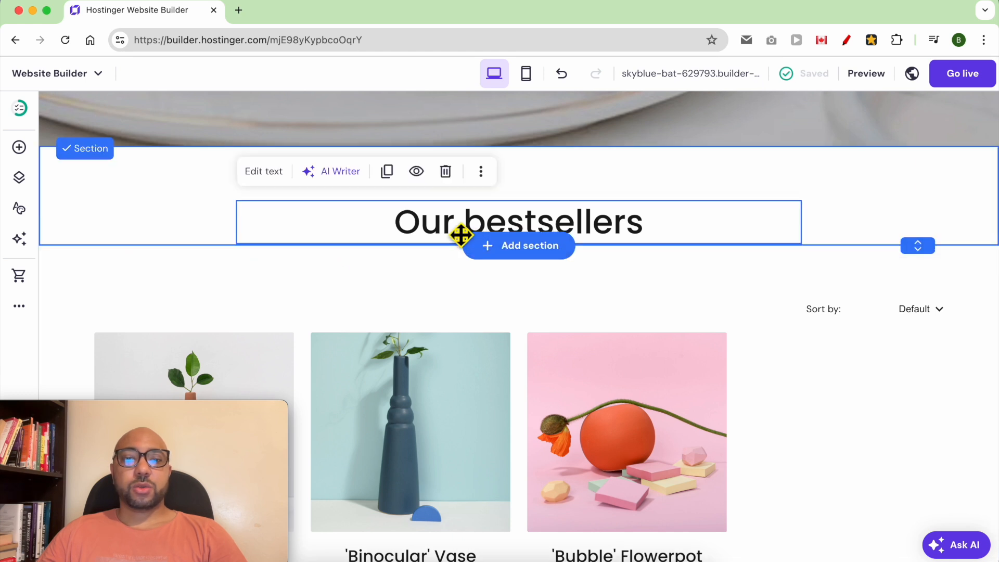
click(446, 172)
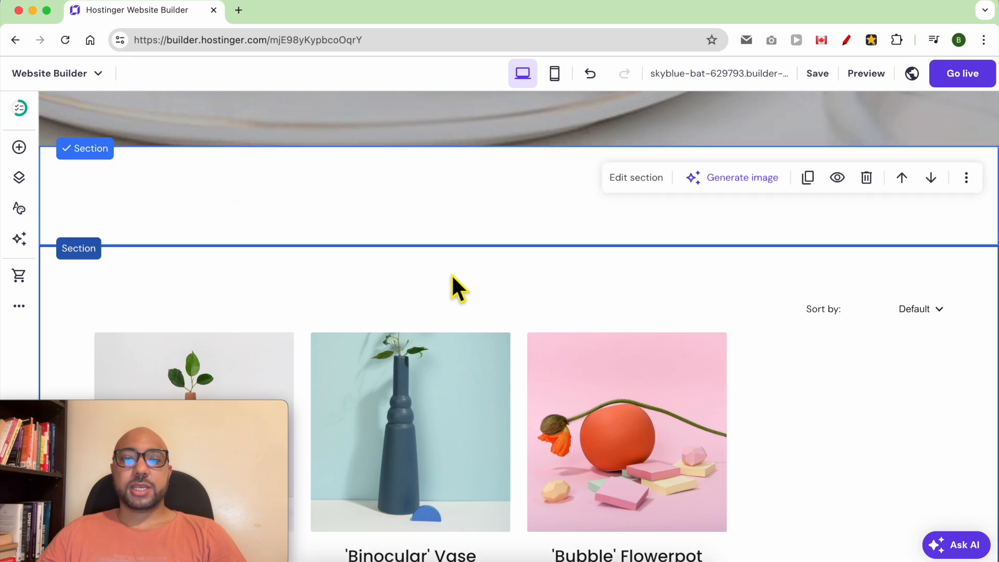
Try to place a new text element inside the product list section above the products
click(409, 284)
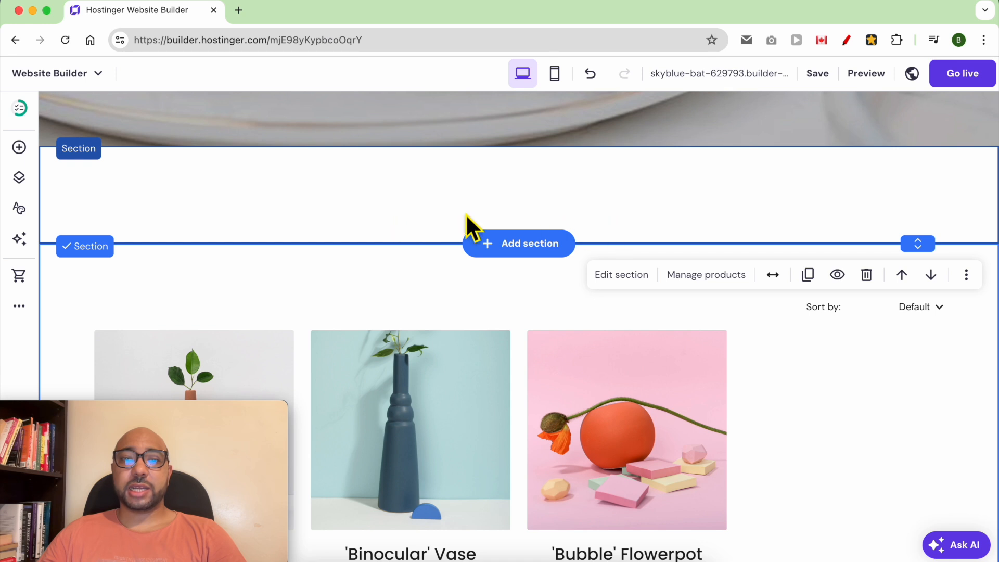
click(18, 147)
drag(103, 231, 524, 303)
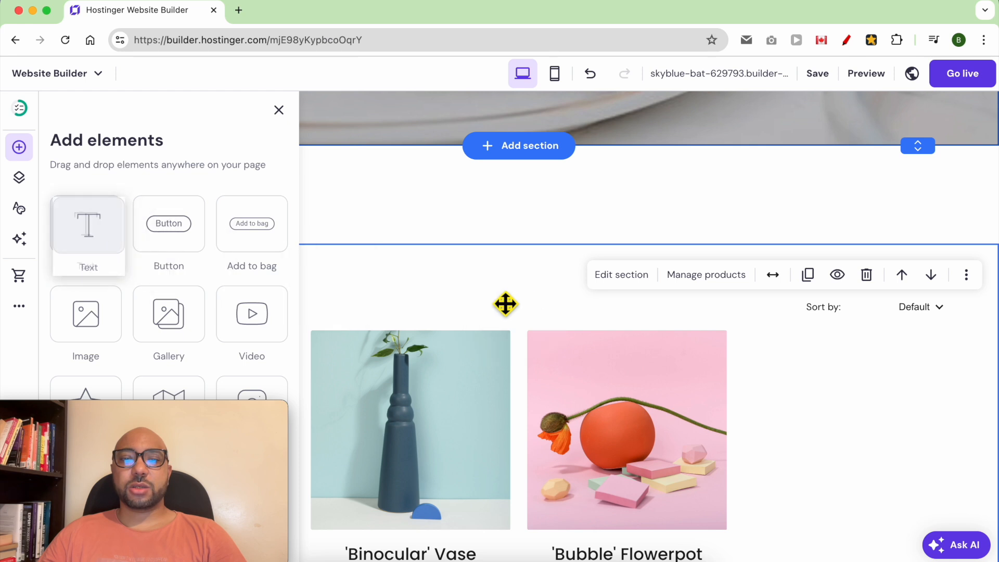
drag(110, 241, 551, 300)
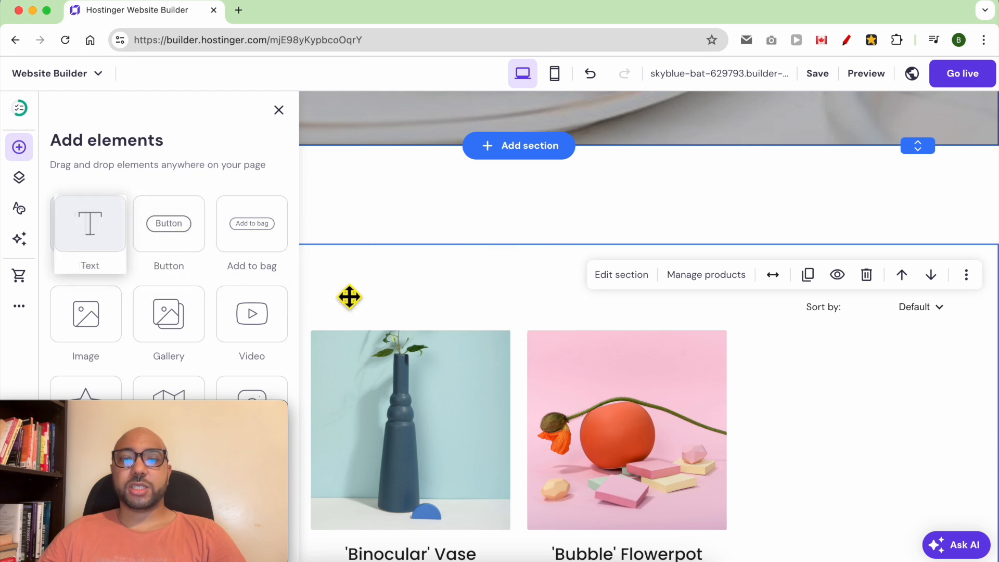
click(409, 263)
Delete the empty section between the hero and the product list
click(545, 189)
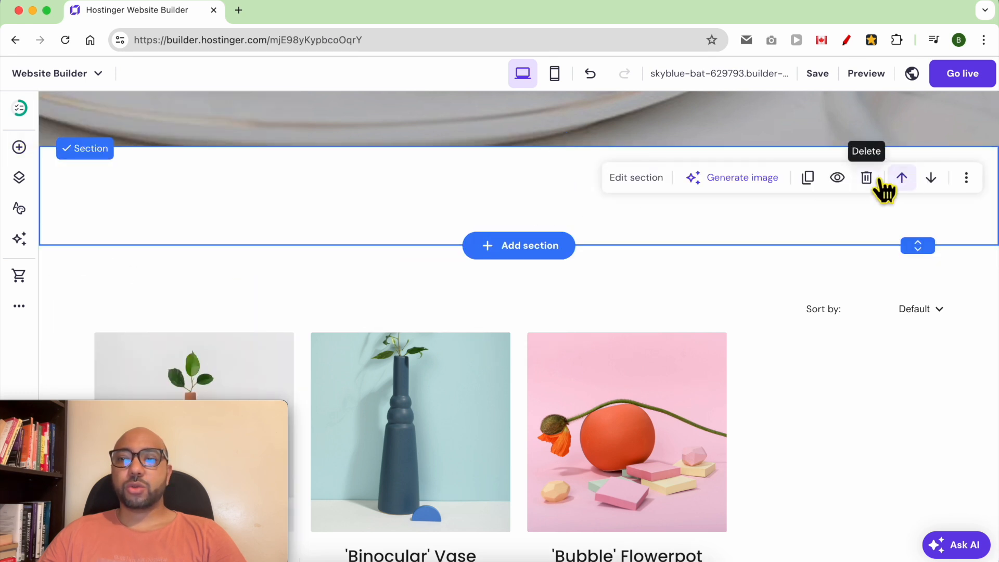
click(867, 178)
click(590, 188)
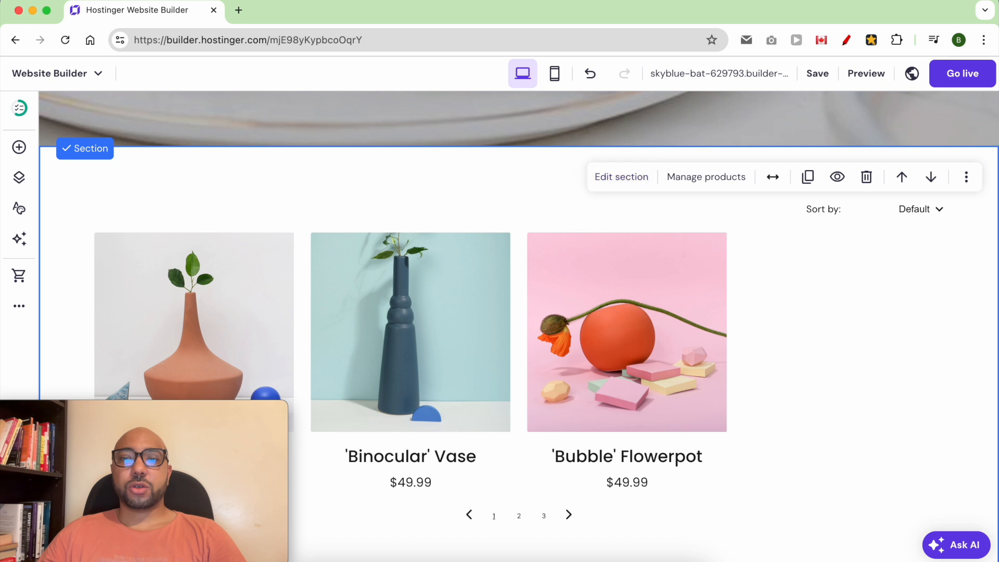
Add a blank section between the hero and the product list and shrink it to a narrow strip
scroll(536, 181, up, 1)
scroll(539, 234, up, 3)
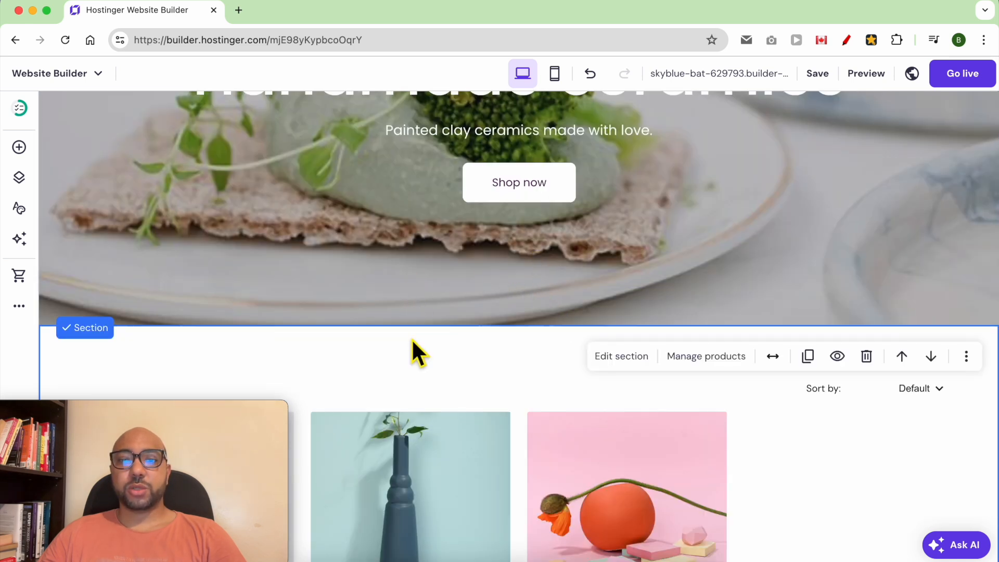
mouse_move(522, 326)
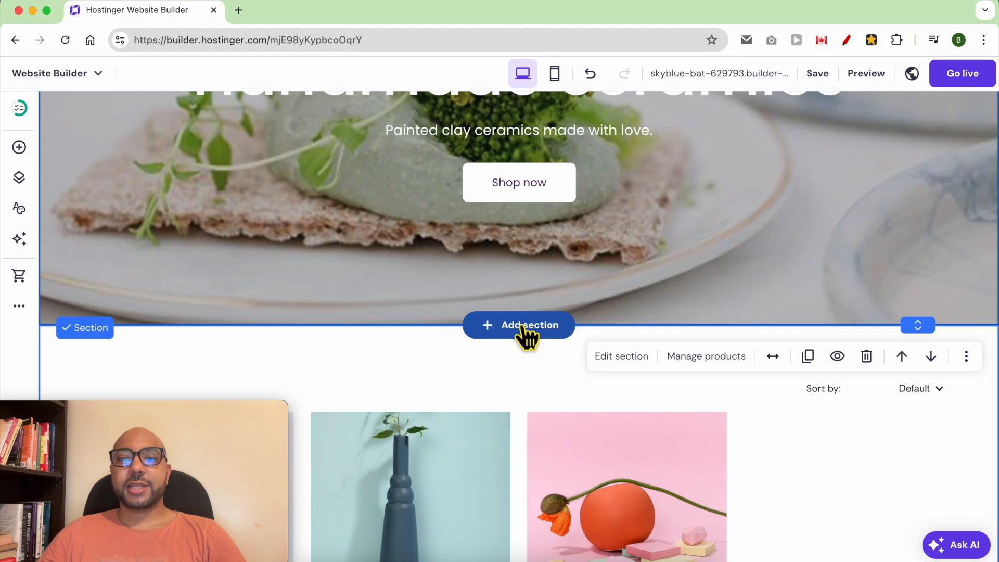
click(522, 326)
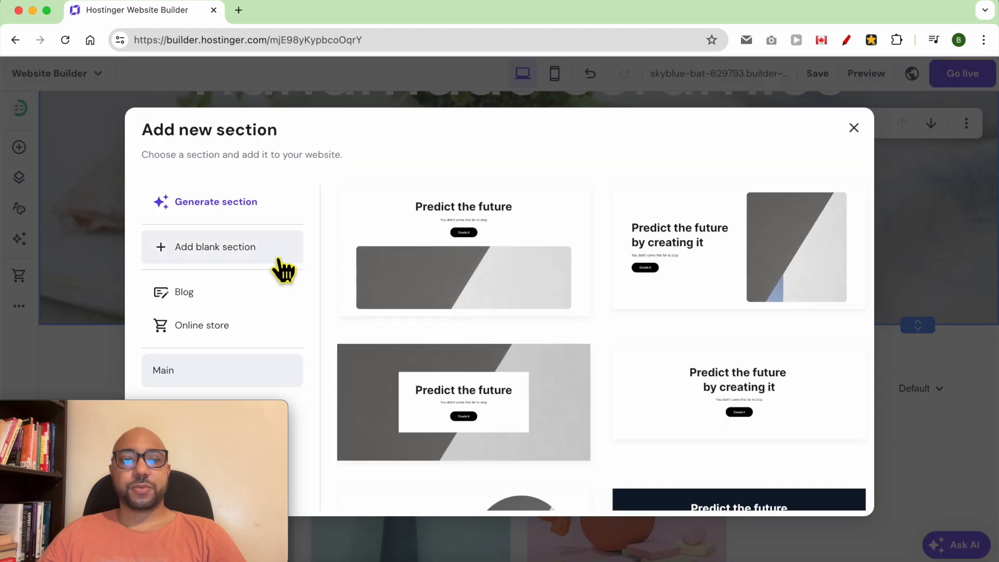
click(219, 252)
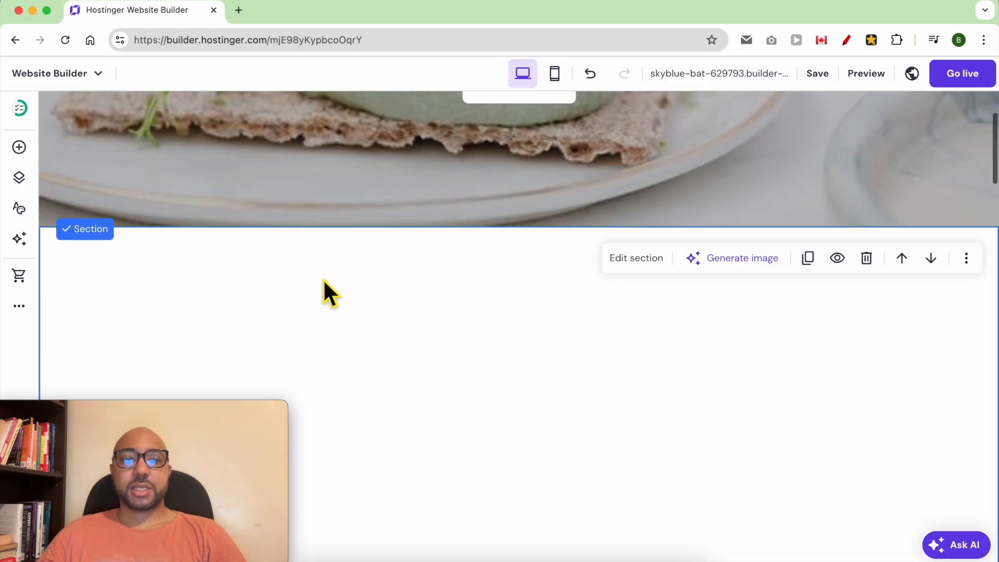
drag(926, 492, 917, 214)
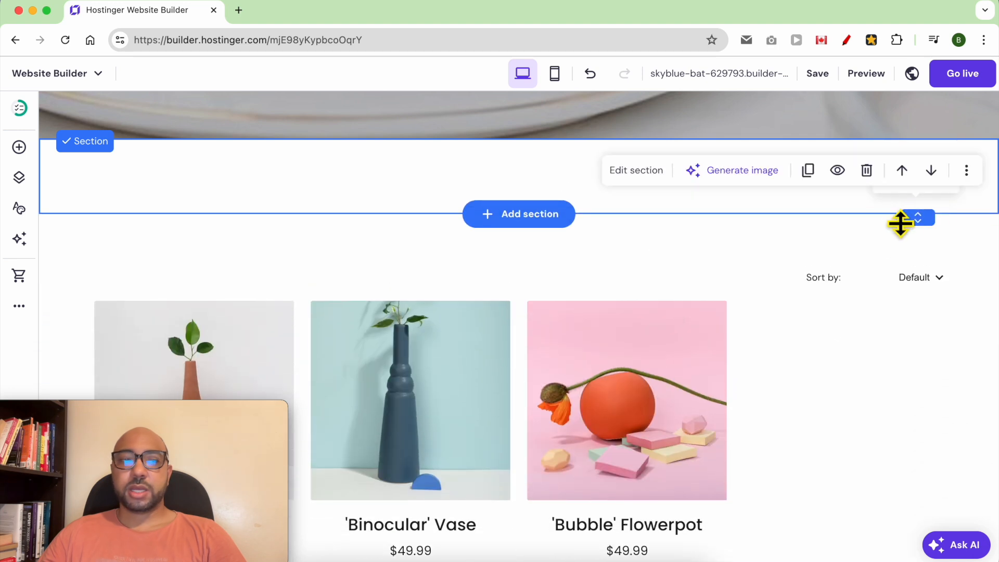
Add a text element reading "BEST SELLERS" to the blank section and position it near the horizontal center
click(19, 147)
drag(95, 221, 457, 181)
scroll(519, 403, up, 6)
scroll(520, 454, down, 3)
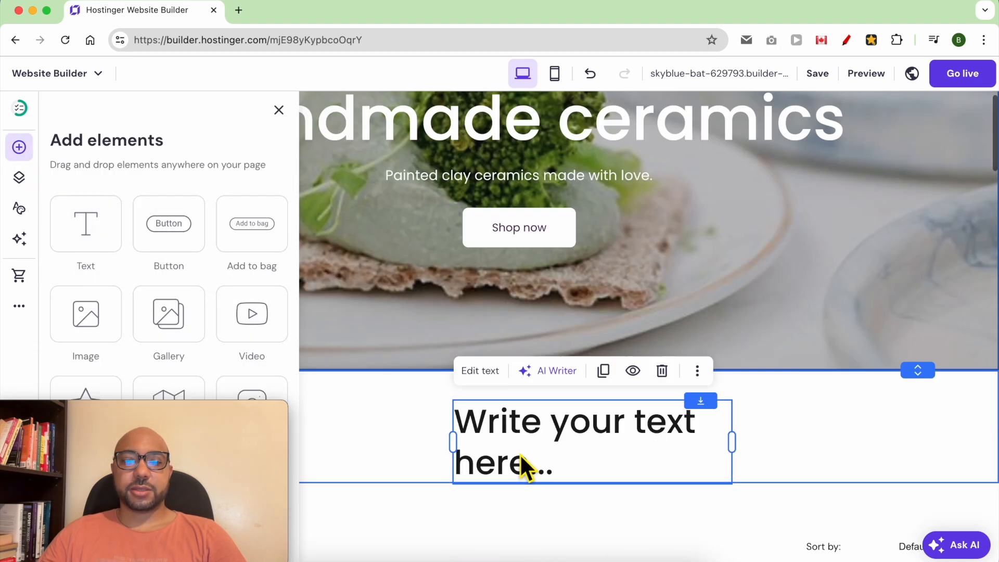
double_click(522, 390)
scroll(489, 392, down, 1)
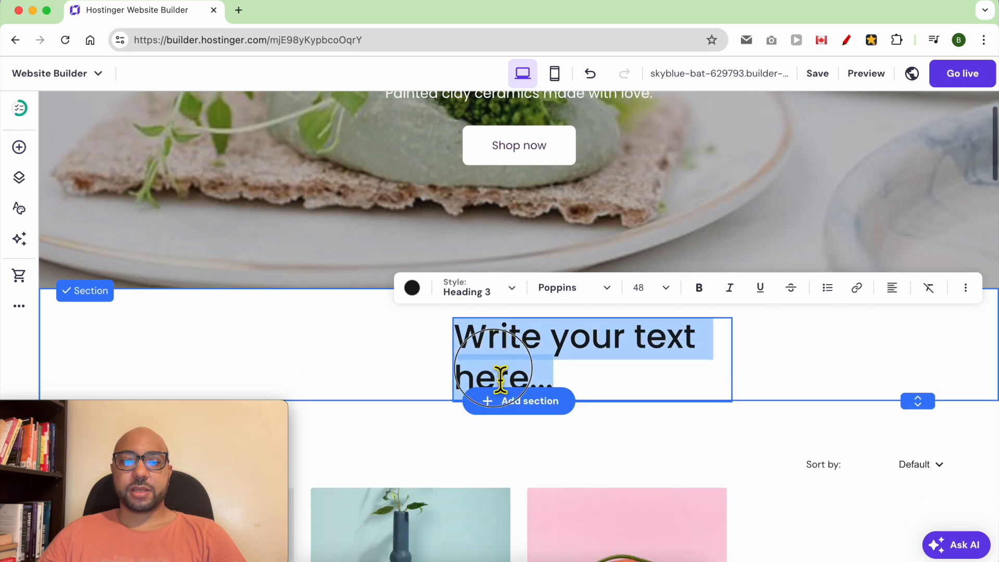
text(BEST SELLERS)
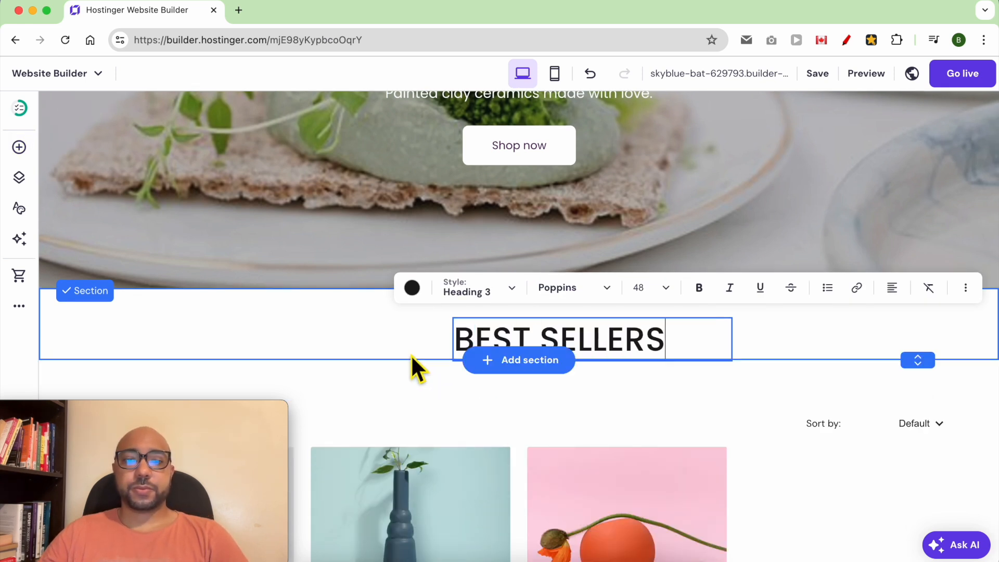
key(Escape)
drag(491, 343, 510, 335)
Delete the "Home decor items" heading, its subtitle and the "Shop now" button from the vase image section
scroll(637, 388, down, 1)
scroll(643, 401, down, 10)
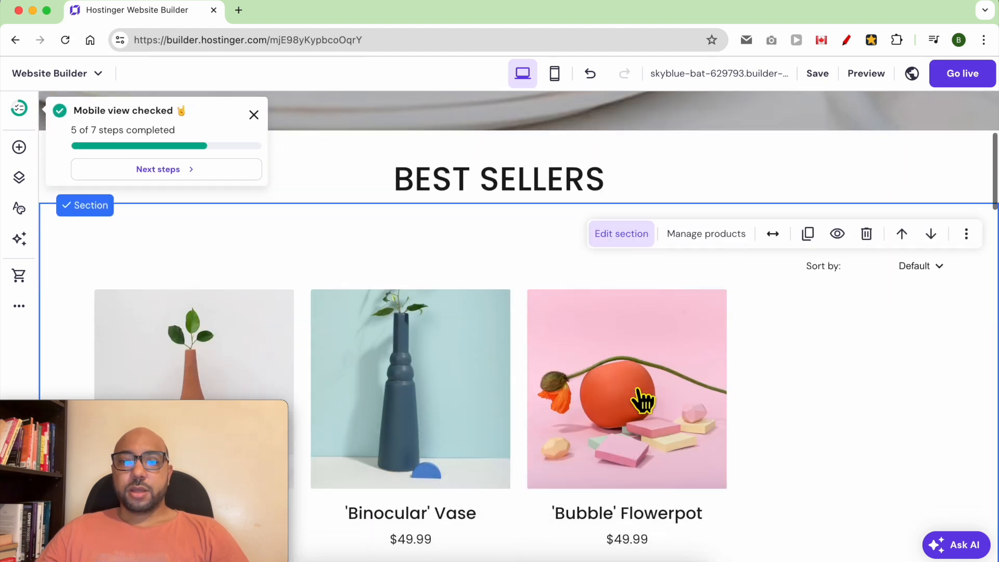
scroll(565, 375, down, 1)
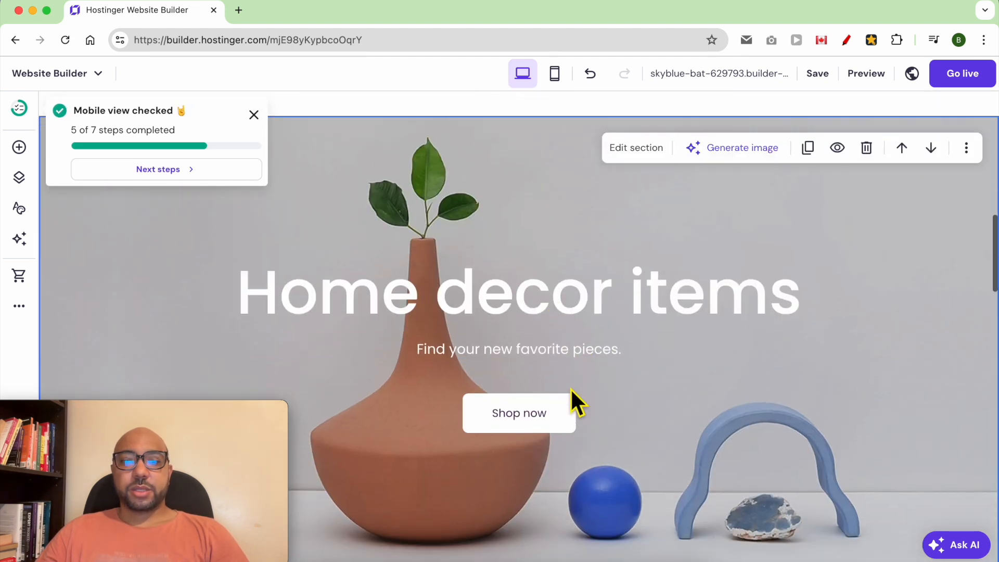
click(521, 312)
click(522, 312)
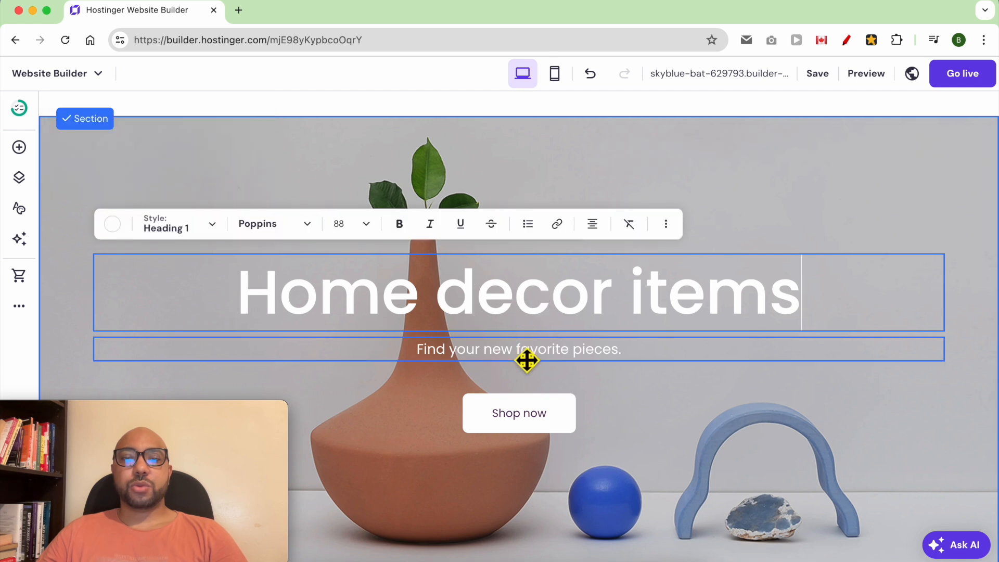
click(713, 380)
click(629, 312)
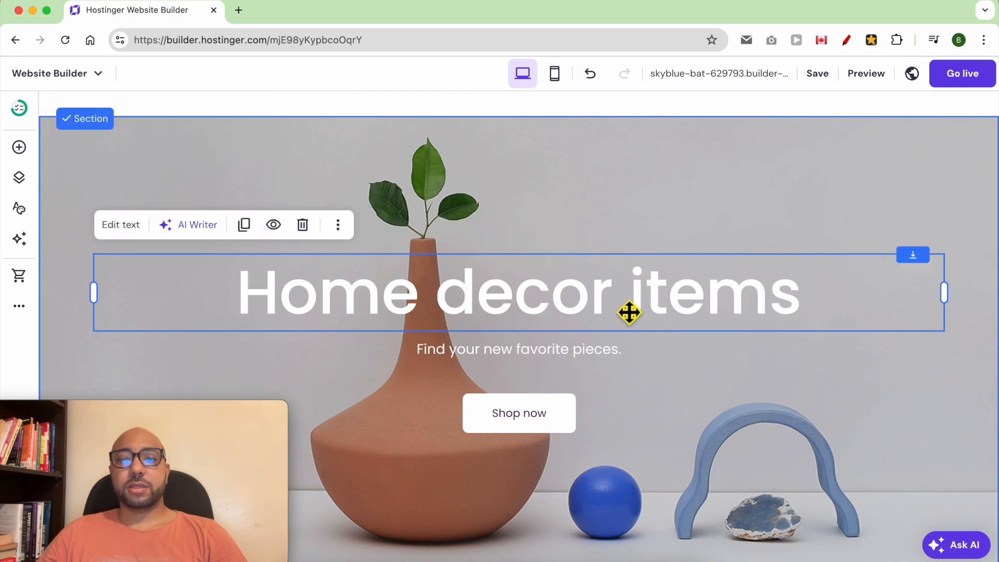
key(Delete)
click(582, 360)
key(Delete)
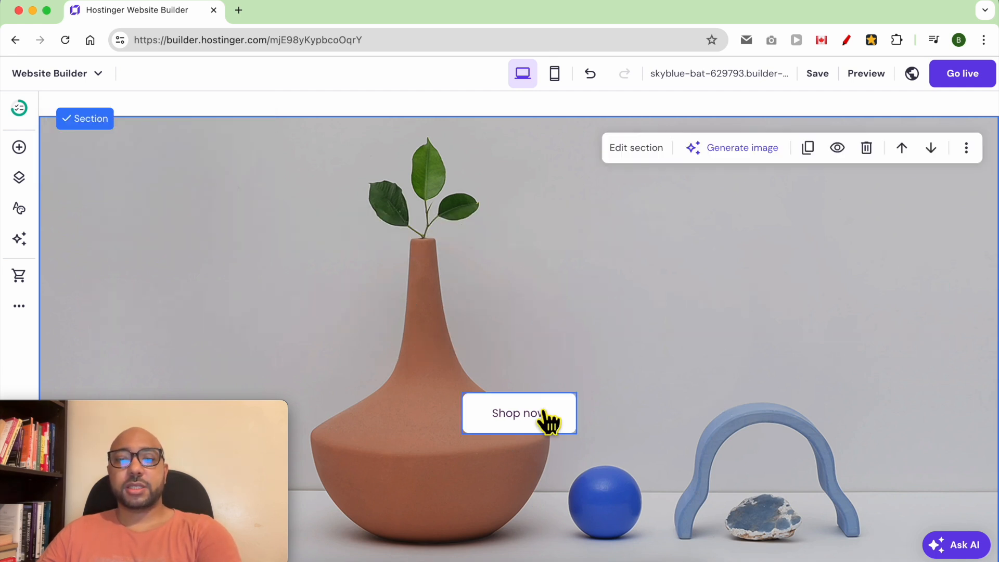
click(551, 412)
key(Delete)
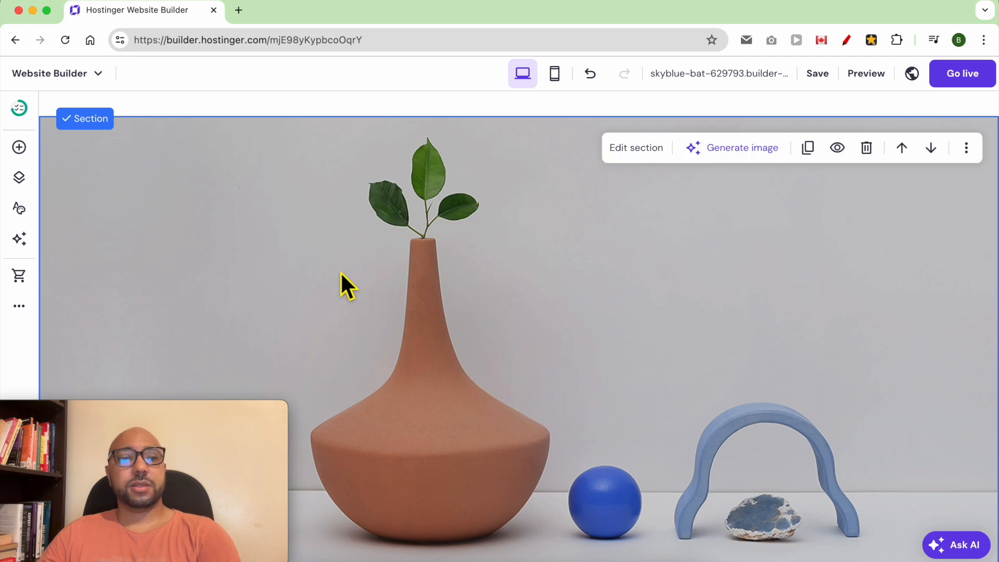
Add a new text element to the vase image section, beside the vase
click(21, 151)
click(19, 148)
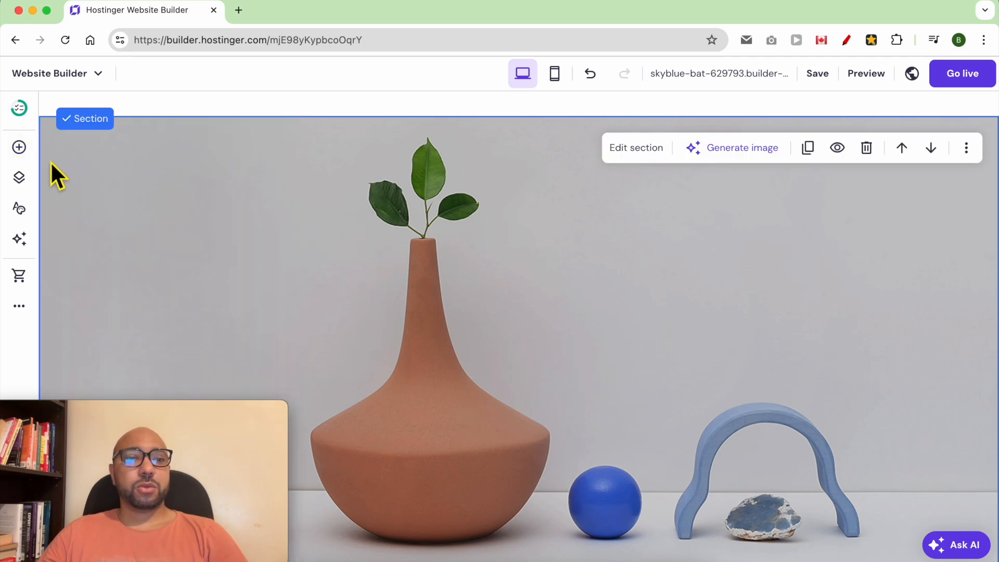
click(19, 148)
drag(92, 234, 512, 330)
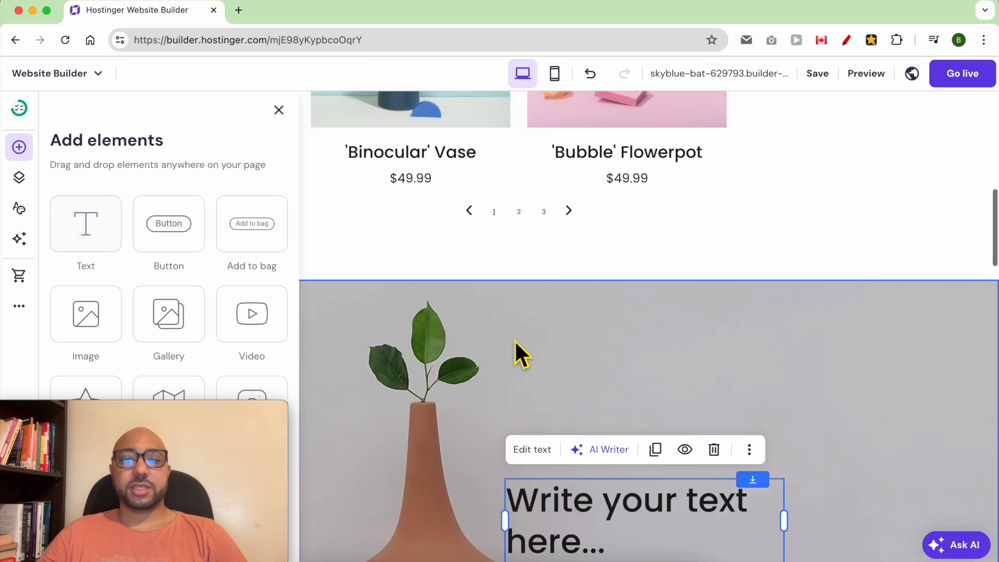
scroll(516, 344, up, 1)
scroll(528, 383, down, 4)
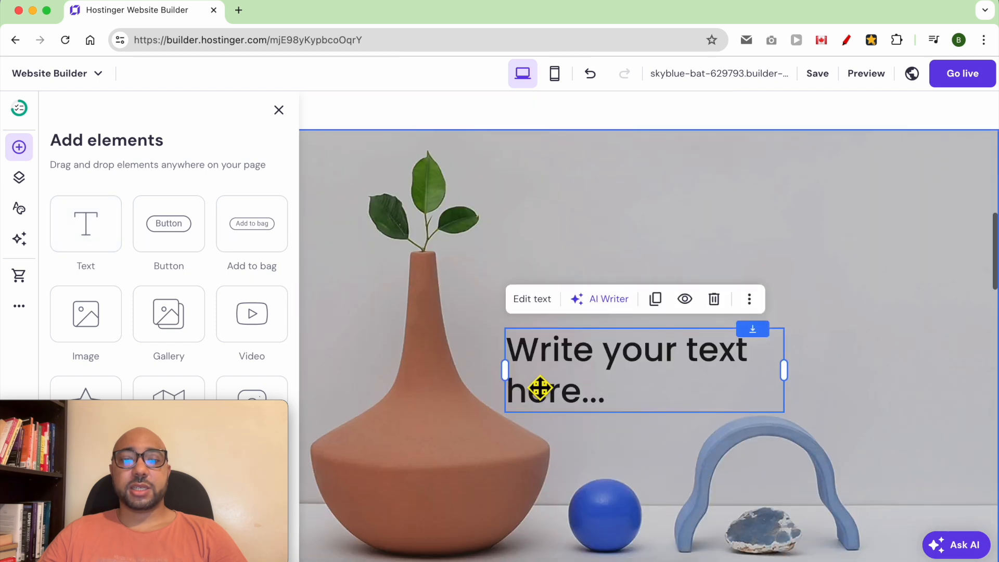
Replace the new text element's placeholder with "WRITE YOUR TEXT HERE"
double_click(574, 367)
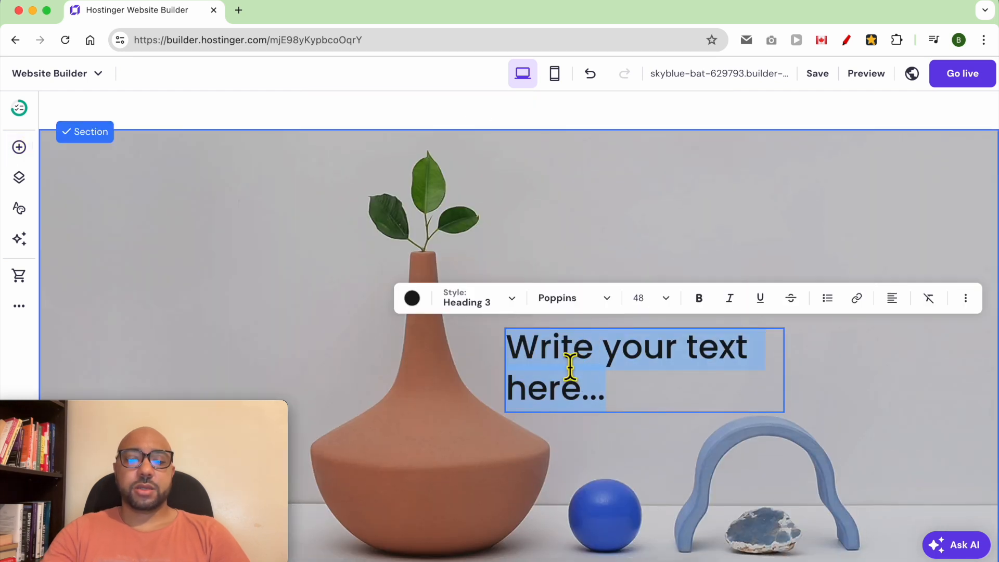
text(WRITE )
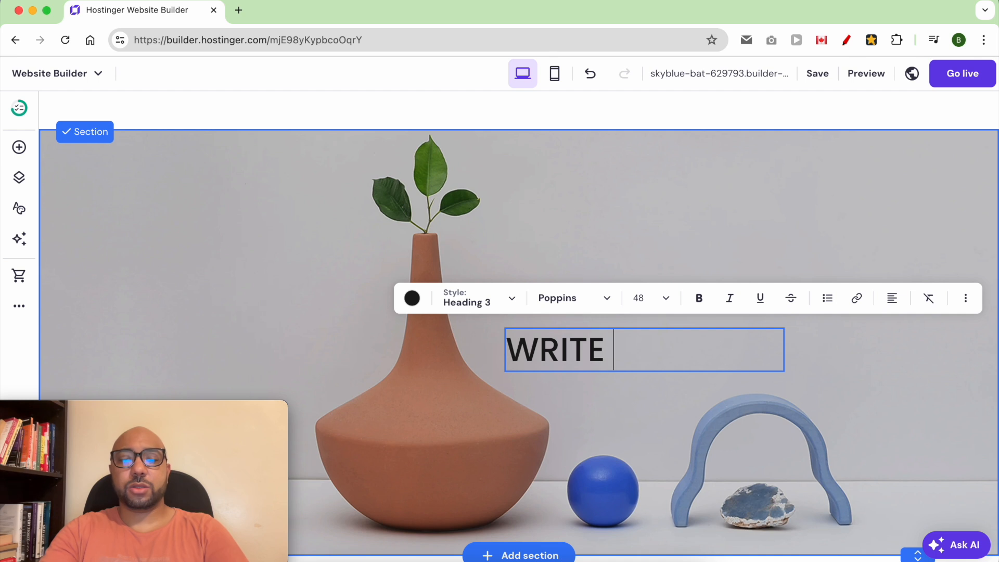
text(YOUR TEXT HERE)
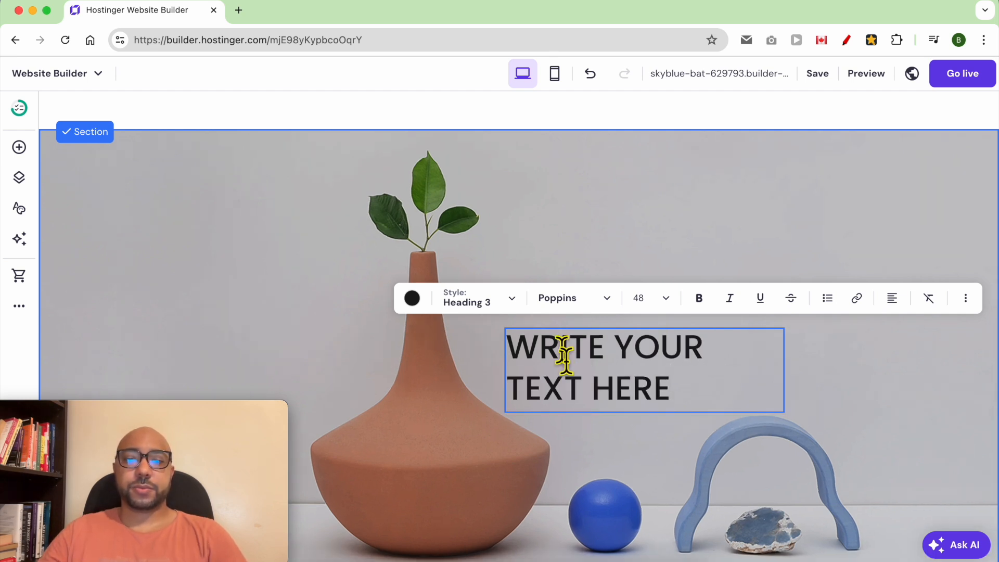
Move the heading across the vase's neck and widen its box so the text fits on one line
click(466, 352)
drag(531, 358, 392, 352)
drag(644, 371, 768, 353)
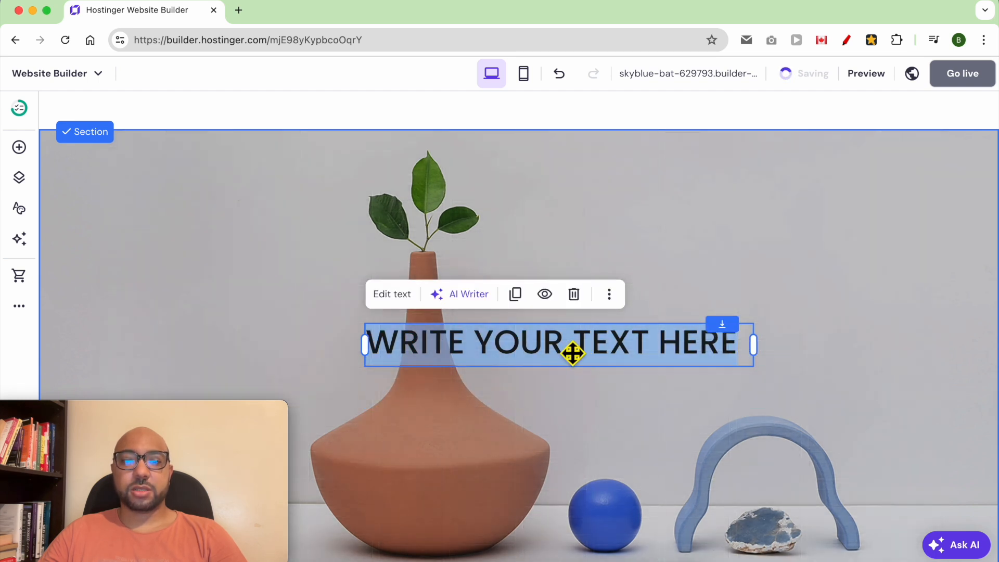
Apply the Heading 2 style to the heading text and set its font size to 72
click(403, 296)
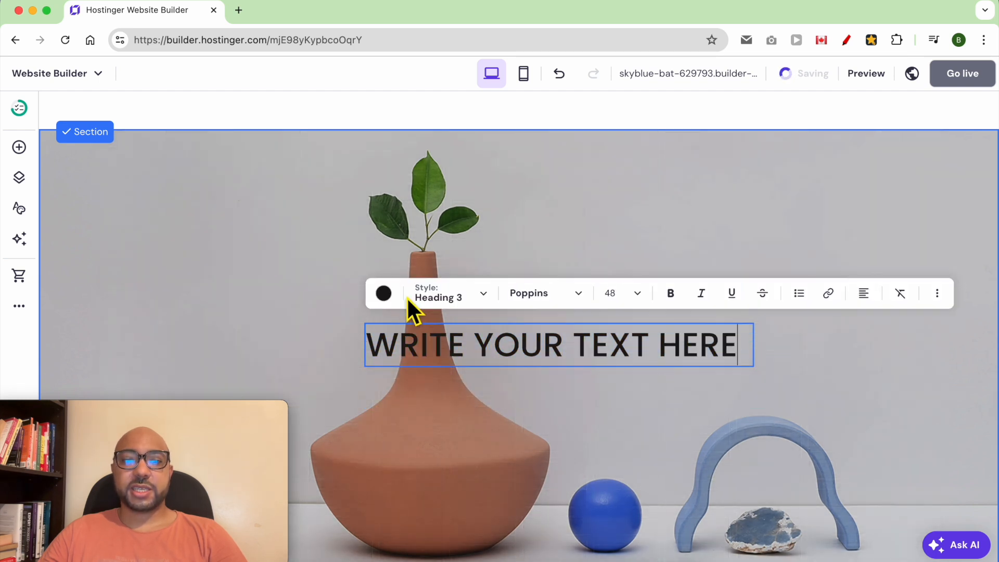
triple_click(379, 332)
click(443, 369)
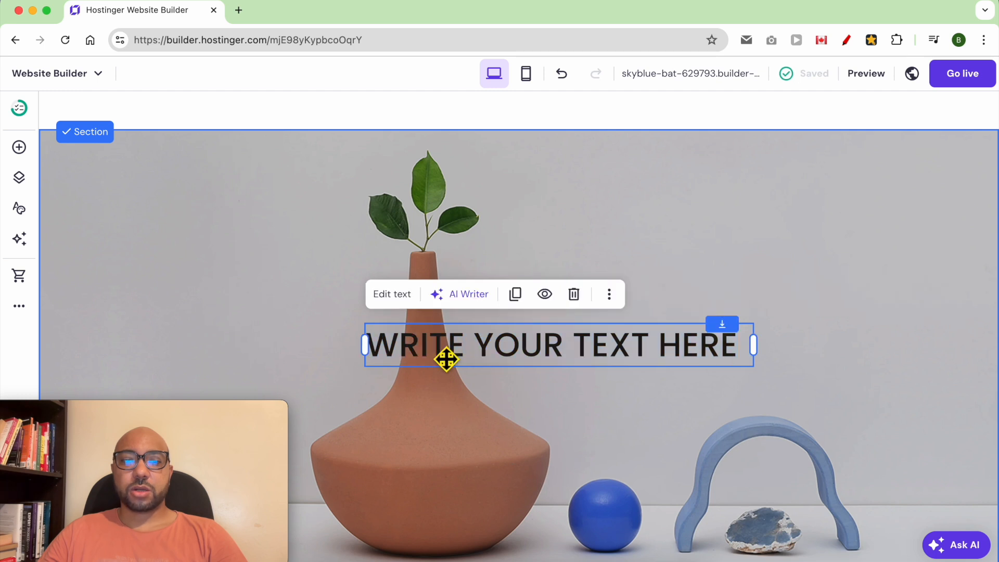
click(401, 295)
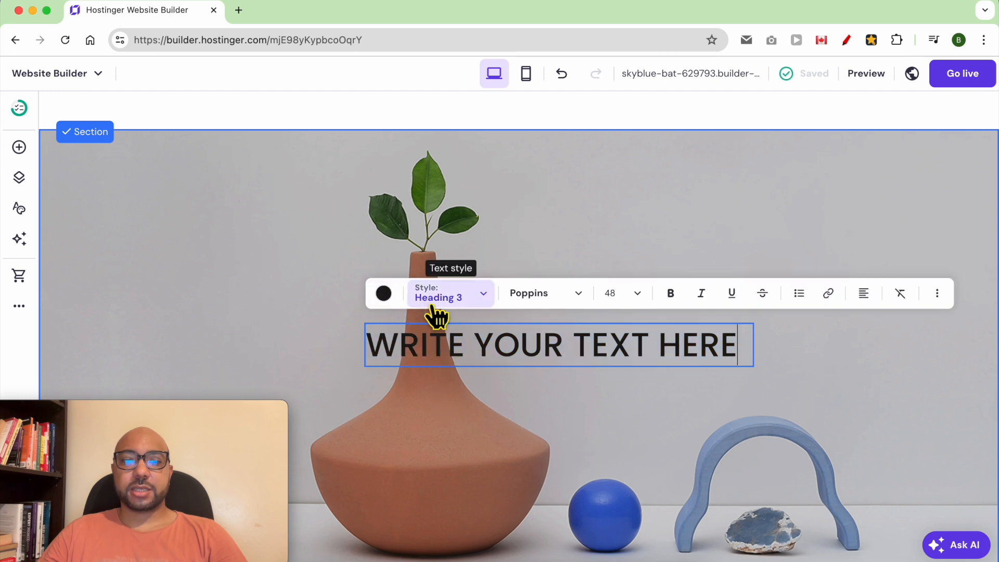
click(482, 295)
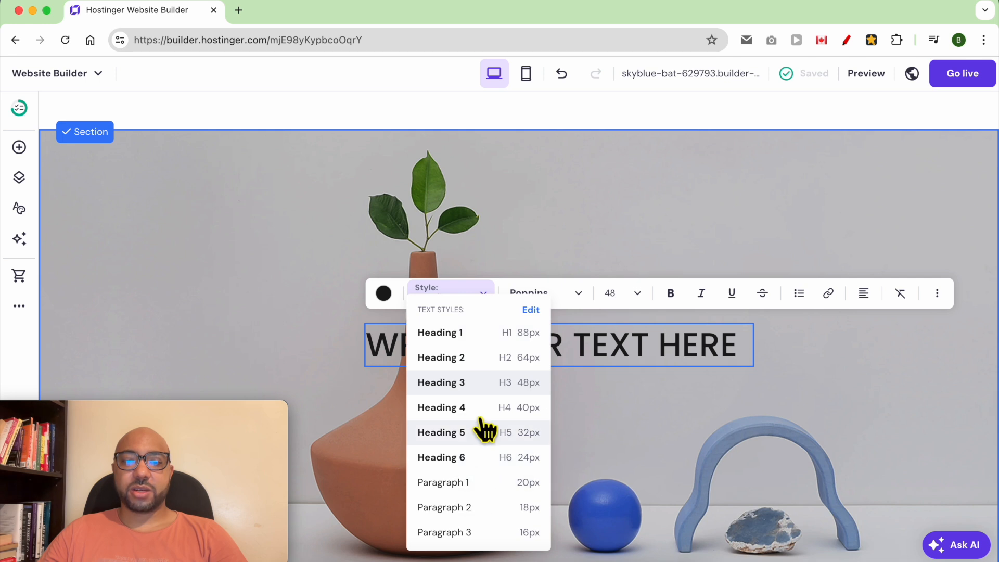
click(485, 359)
click(637, 296)
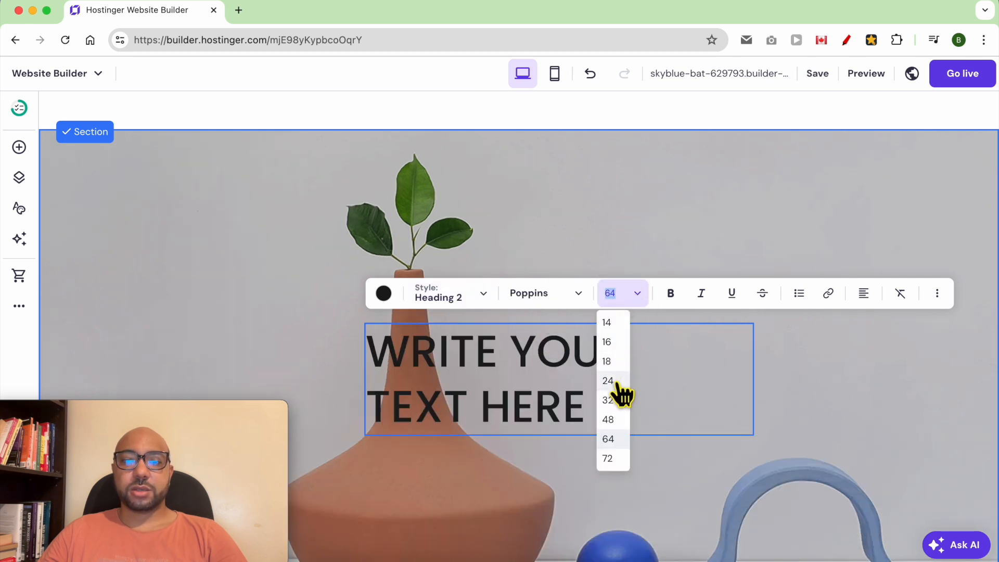
click(608, 458)
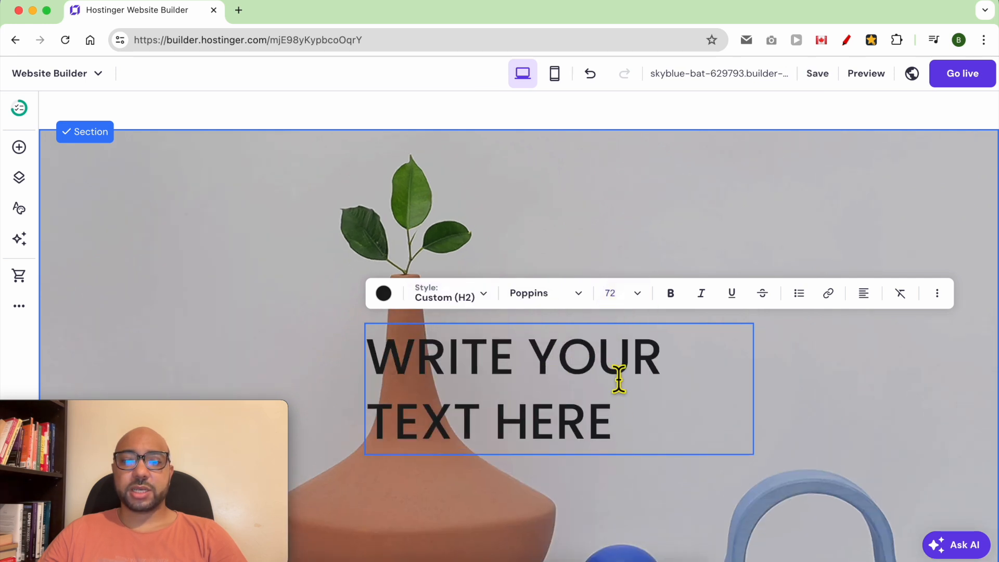
Set the heading's text colour to the dark purple website colour #4c1f59
click(383, 295)
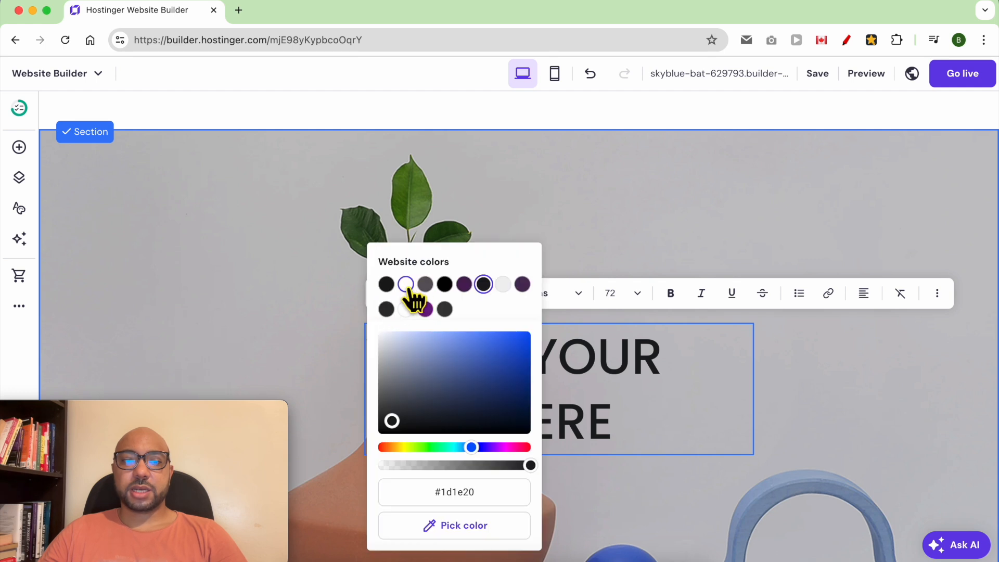
click(464, 284)
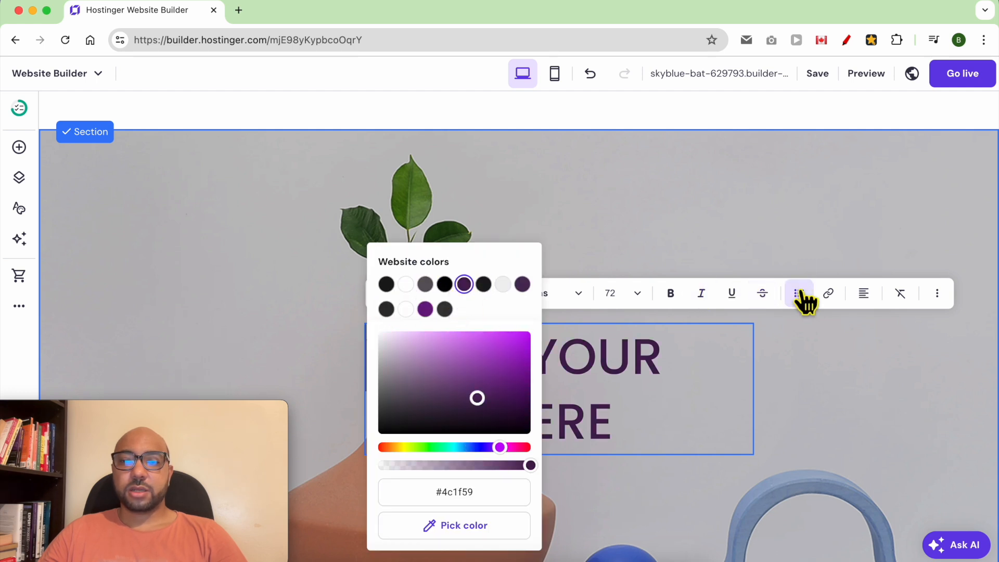
click(651, 383)
Widen the heading's box to fit the enlarged text on one line and centre it higher in the section
click(821, 385)
drag(754, 390, 955, 382)
drag(676, 382, 520, 325)
Examine the link types available for the word "TEXT" in the heading, including the Web address option
double_click(619, 323)
click(614, 324)
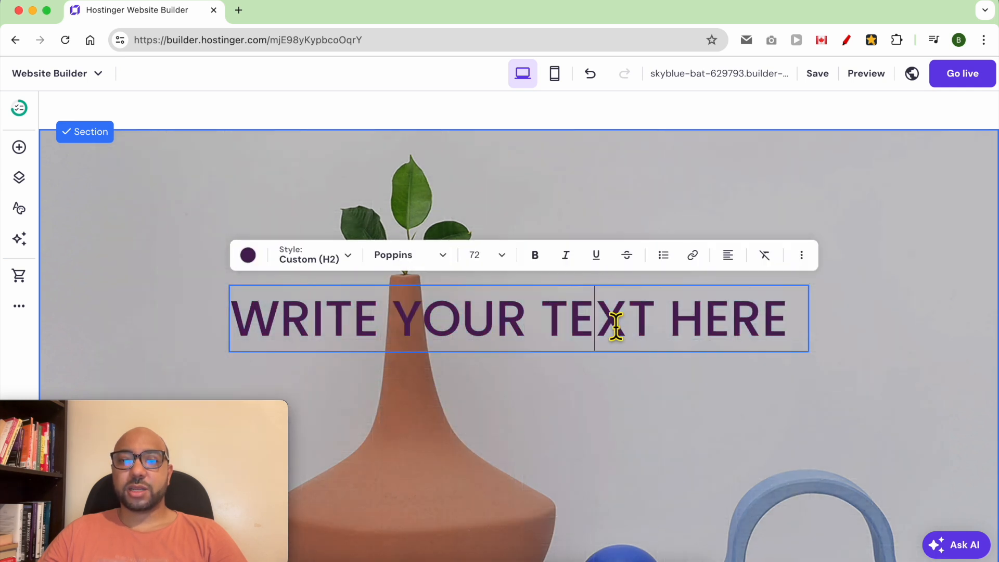
double_click(615, 328)
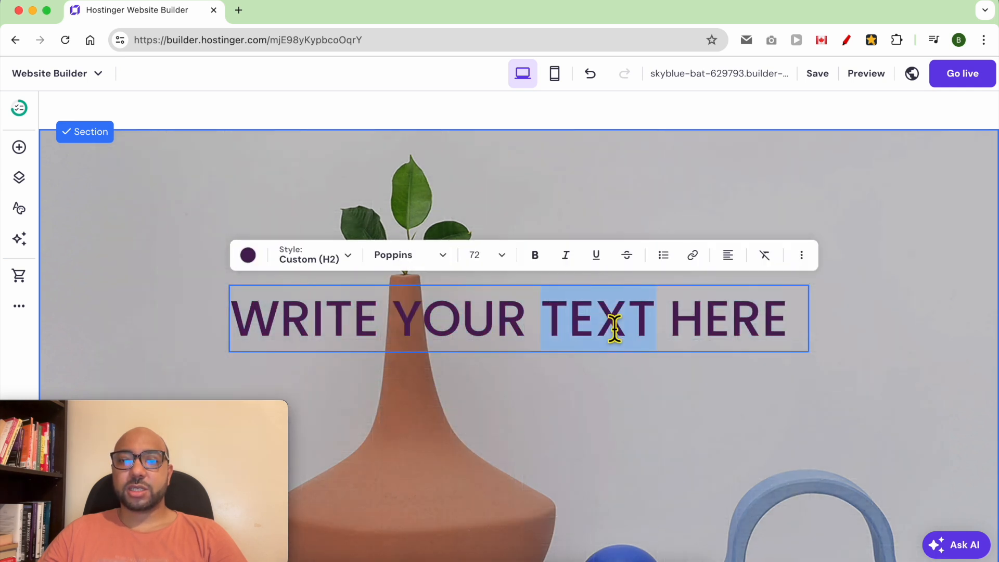
click(694, 256)
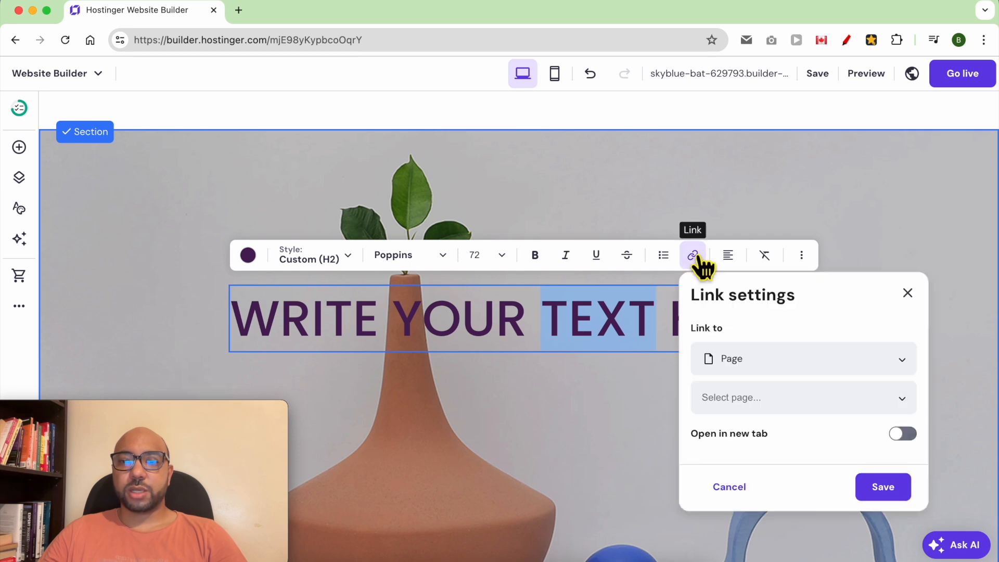
click(748, 360)
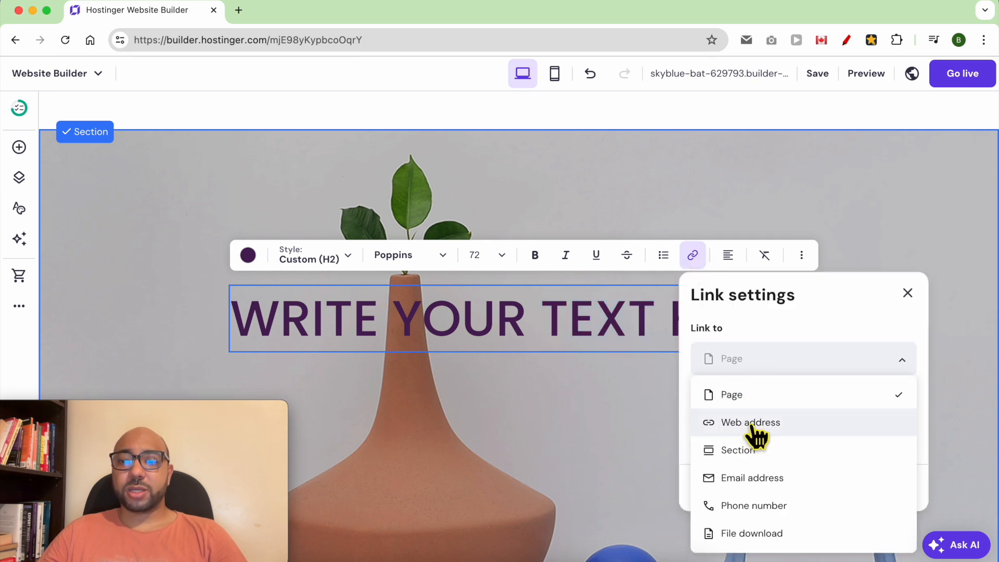
click(752, 422)
click(759, 350)
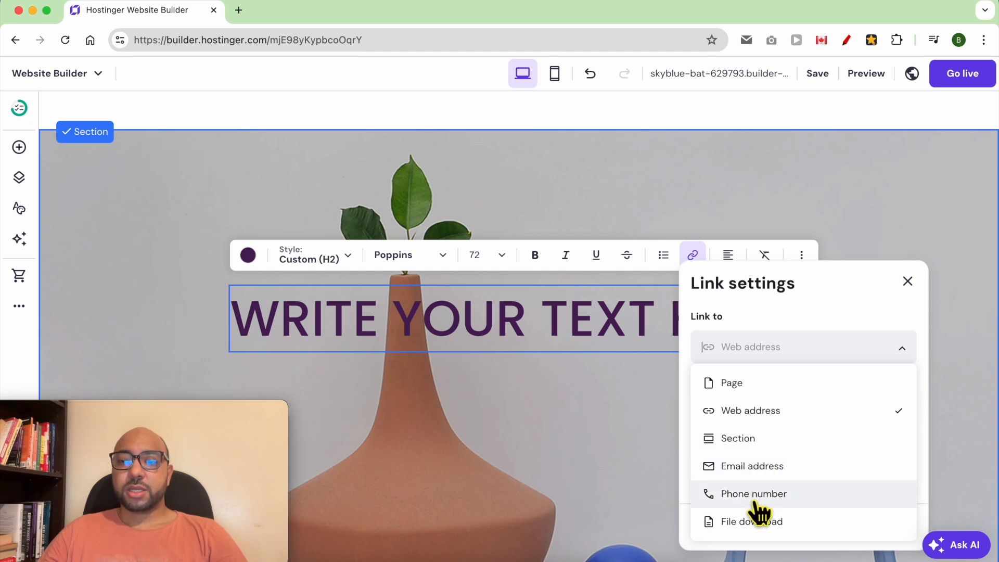
click(755, 344)
click(631, 395)
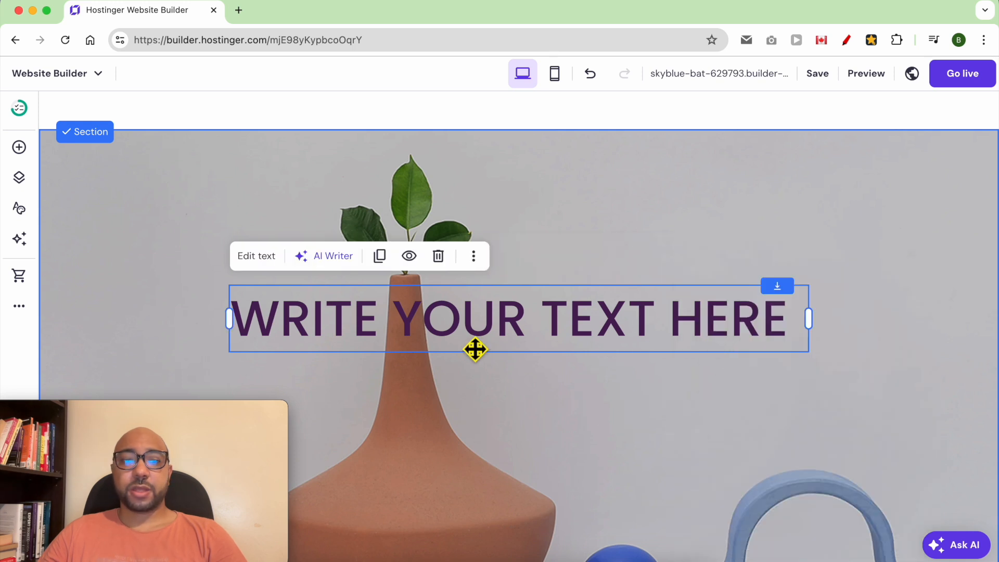
Add a second text element to the vase section and position it just below the heading
scroll(468, 354, down, 3)
click(19, 147)
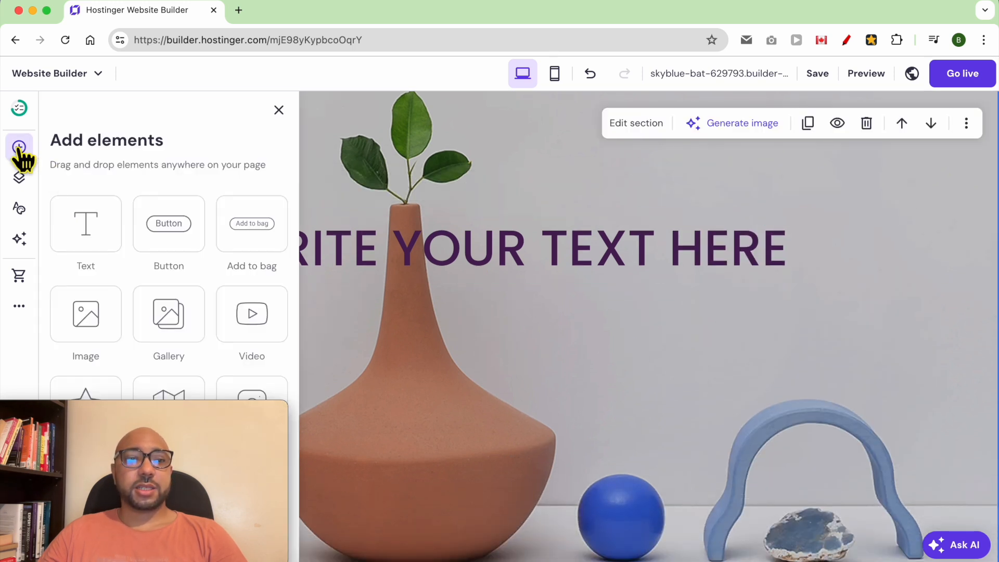
drag(115, 247, 504, 336)
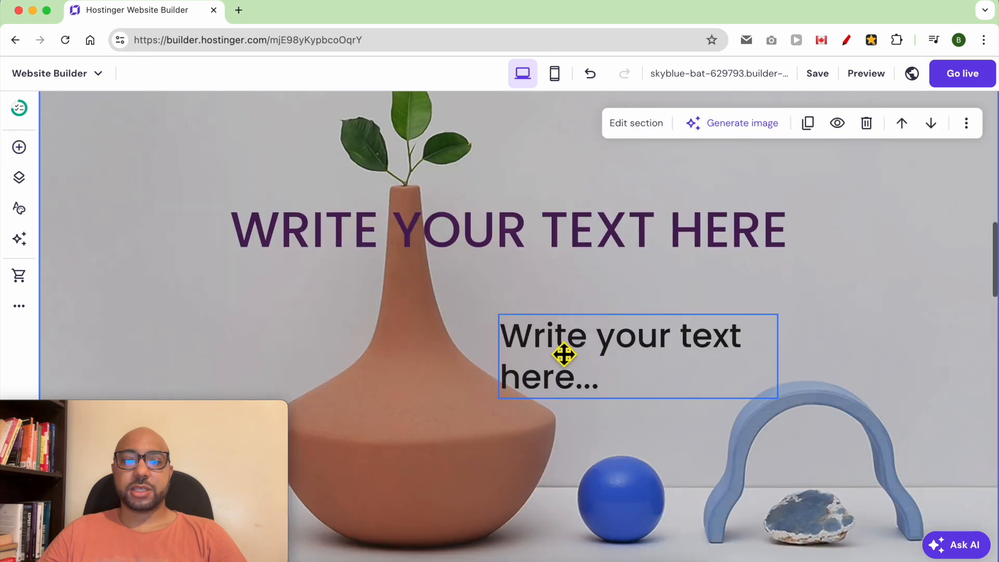
drag(564, 353, 431, 290)
Replace the second text element's placeholder with "SMALL SECTION DESCRIPTION"
double_click(427, 291)
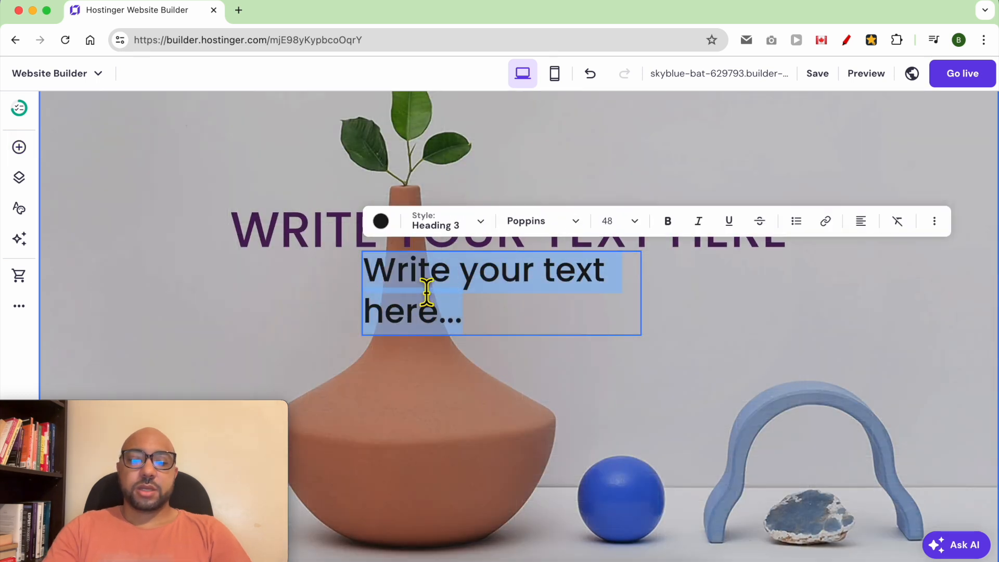
text(SMALL SECTION DESCRIPT)
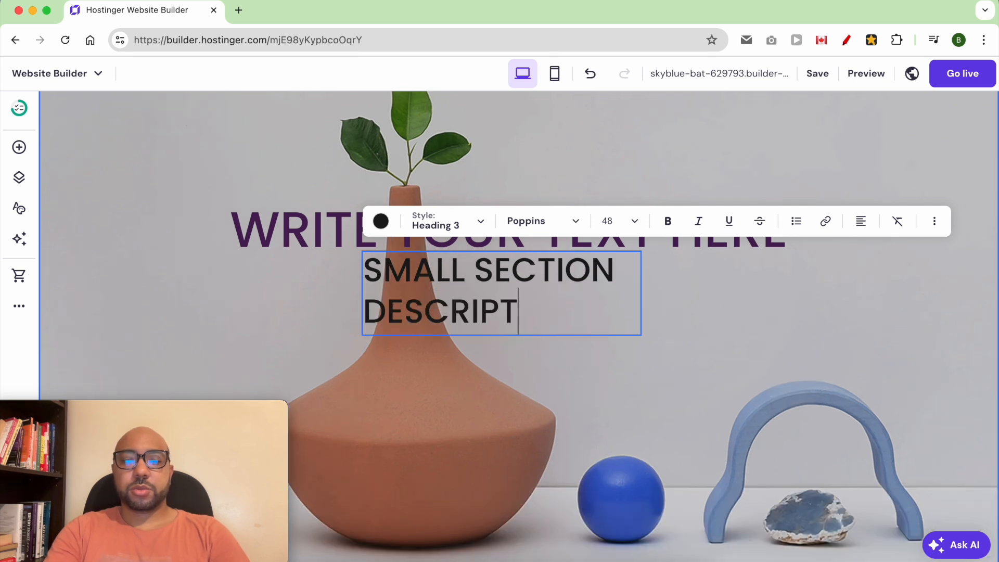
text(ION)
Apply the Paragraph 1 style to the section description text
triple_click(403, 289)
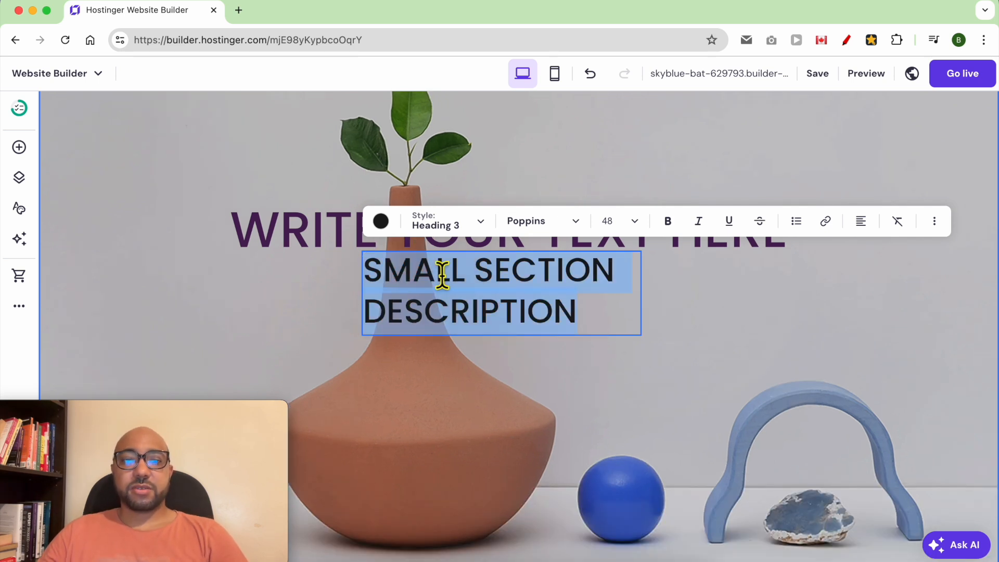
click(476, 229)
click(442, 424)
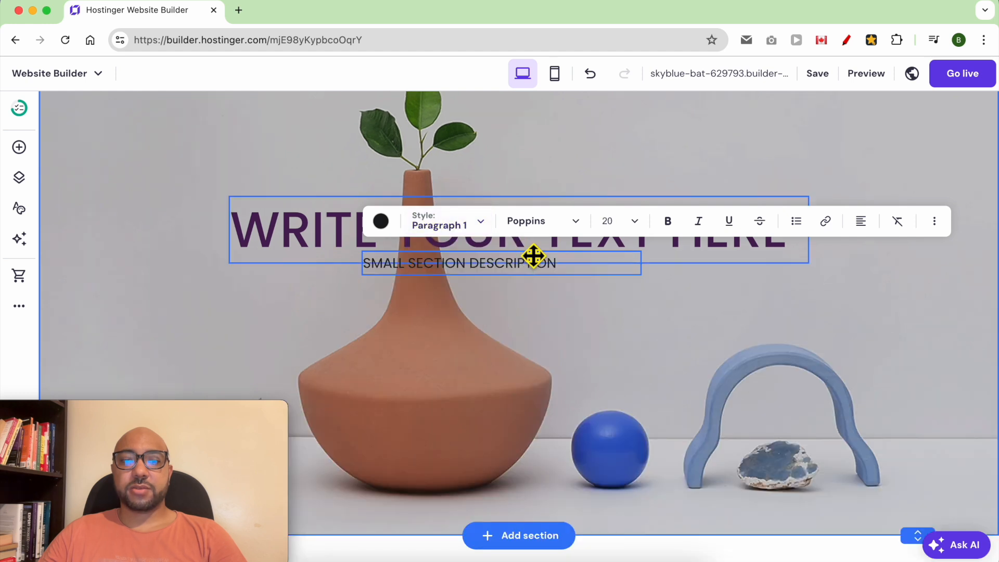
Set the section description's font size to 32
triple_click(578, 272)
click(632, 221)
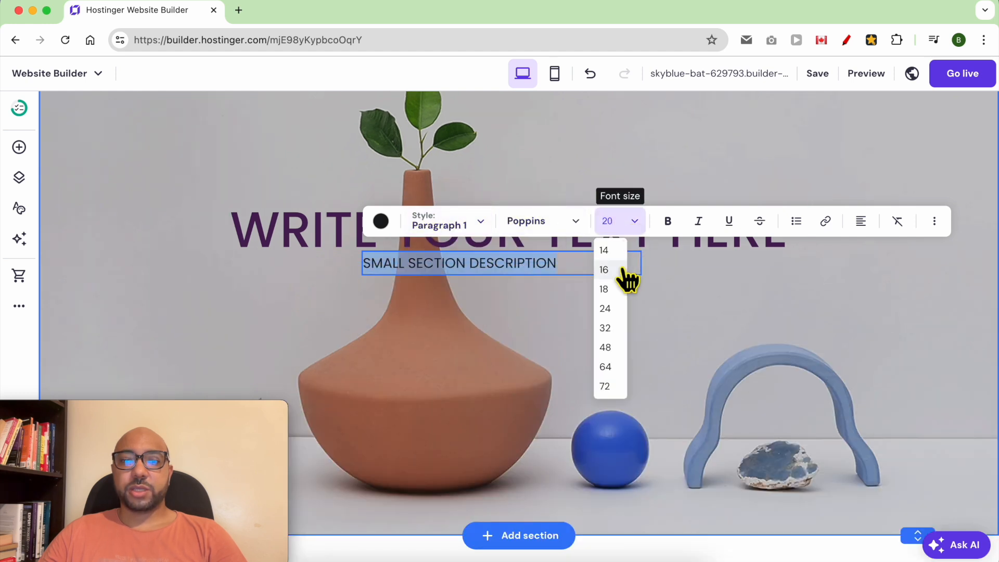
click(605, 328)
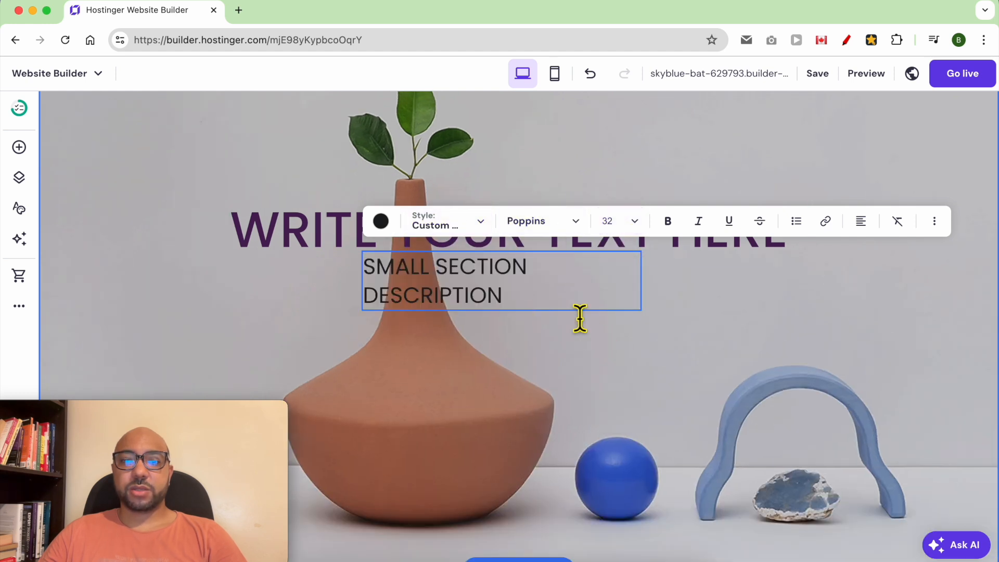
Widen the section description's box so its text fits on one line
click(693, 297)
click(666, 283)
click(615, 285)
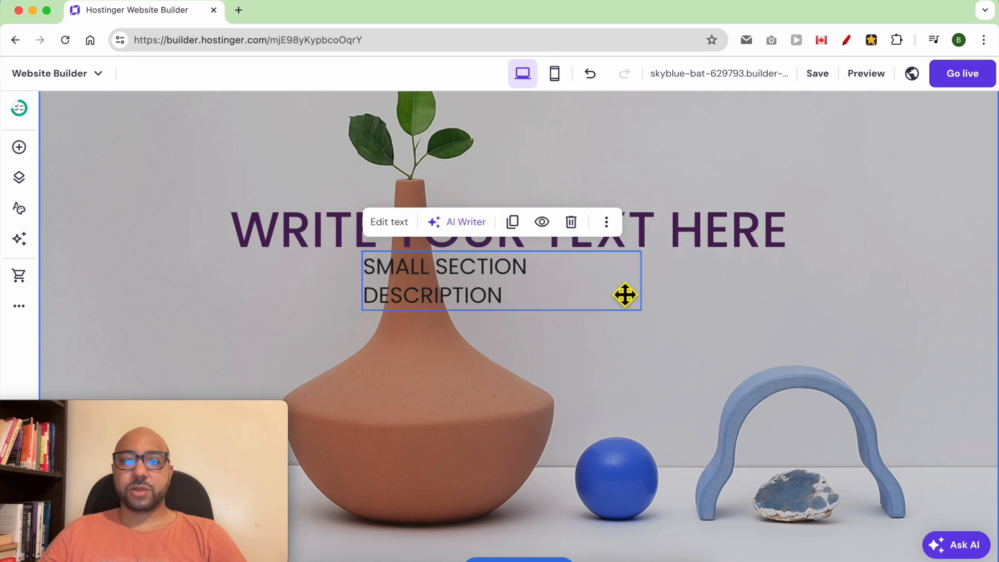
drag(654, 289, 704, 283)
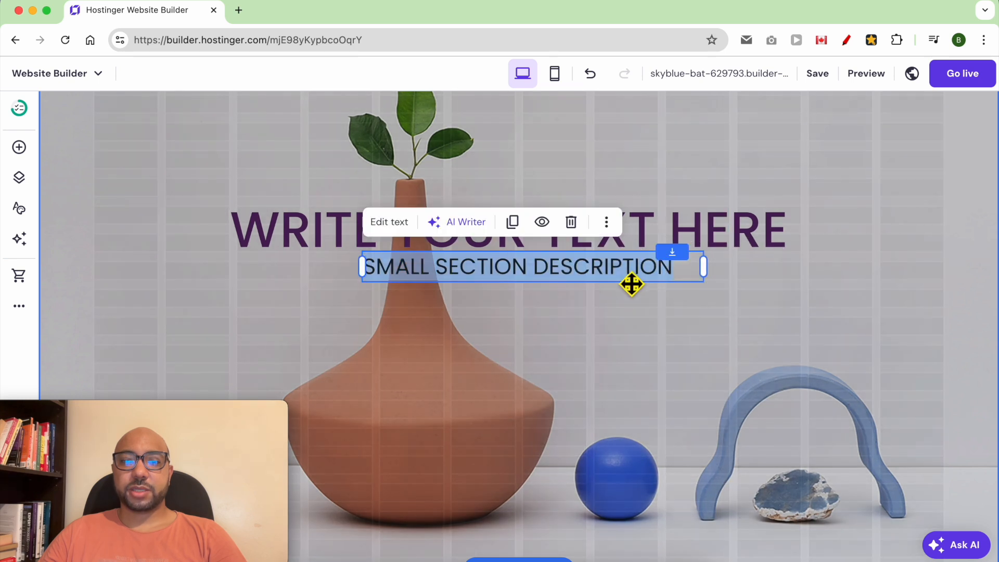
Set the section description's font size to 24
click(398, 224)
click(627, 223)
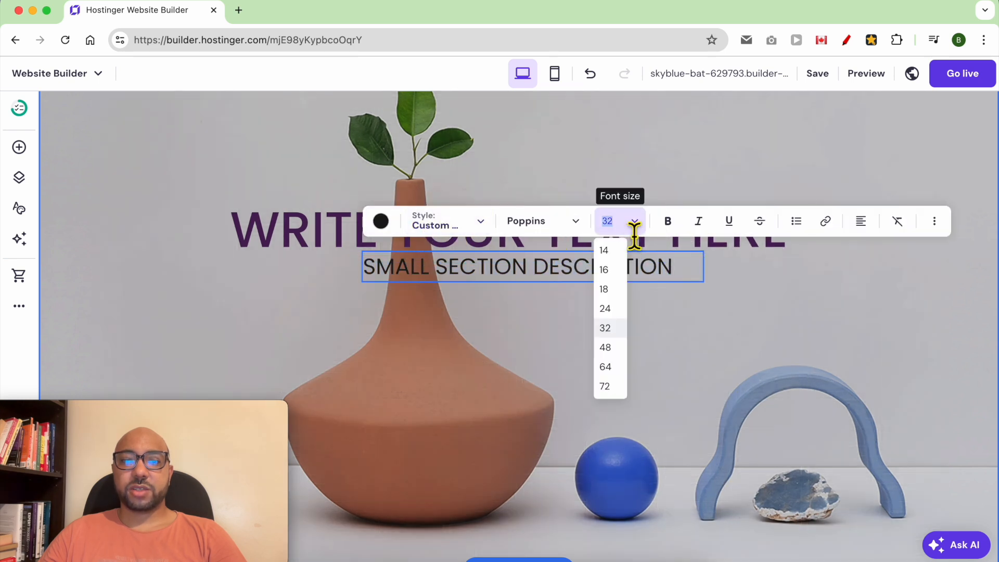
click(616, 309)
click(536, 315)
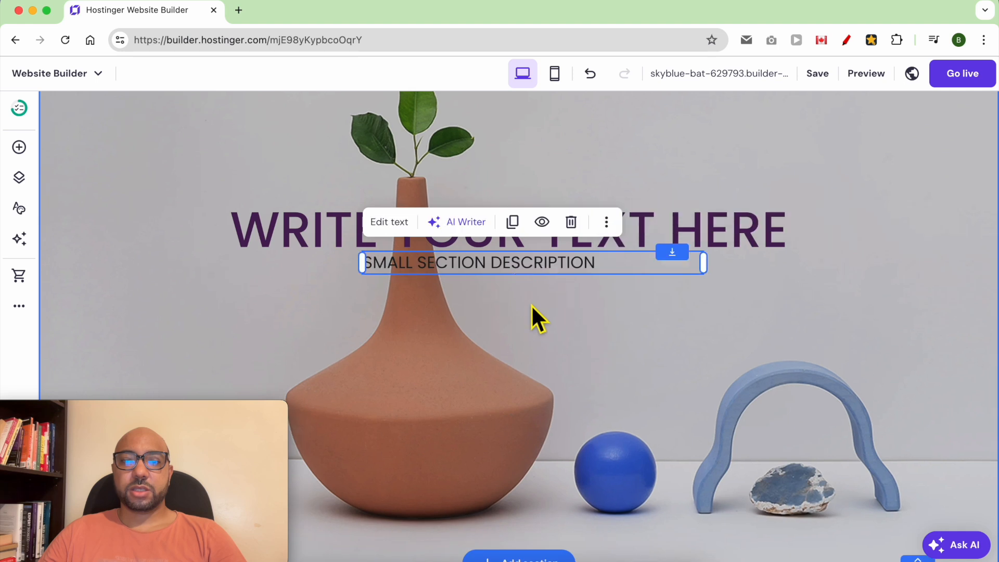
Move the section description slightly lower and further right beneath the heading
click(512, 313)
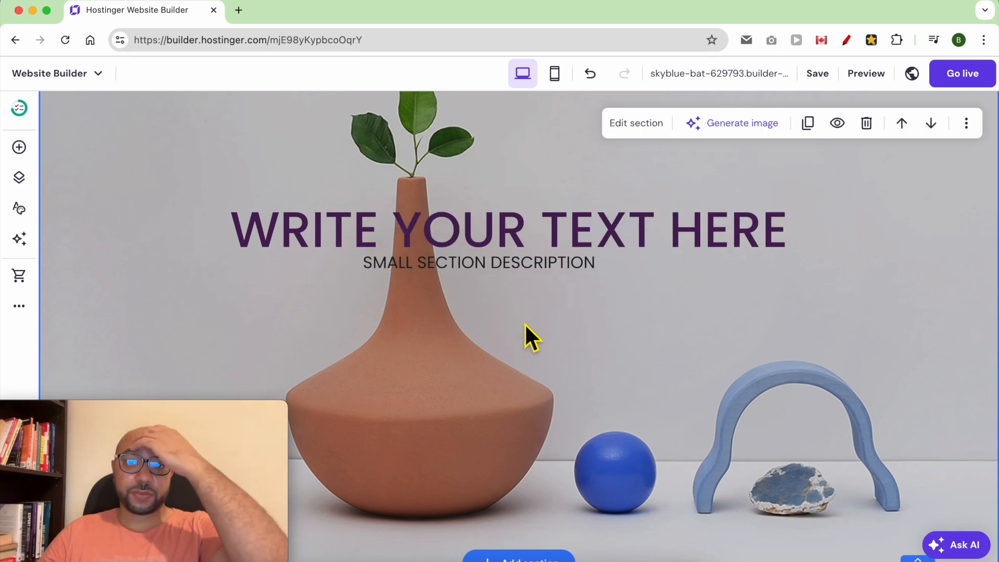
drag(465, 281, 502, 286)
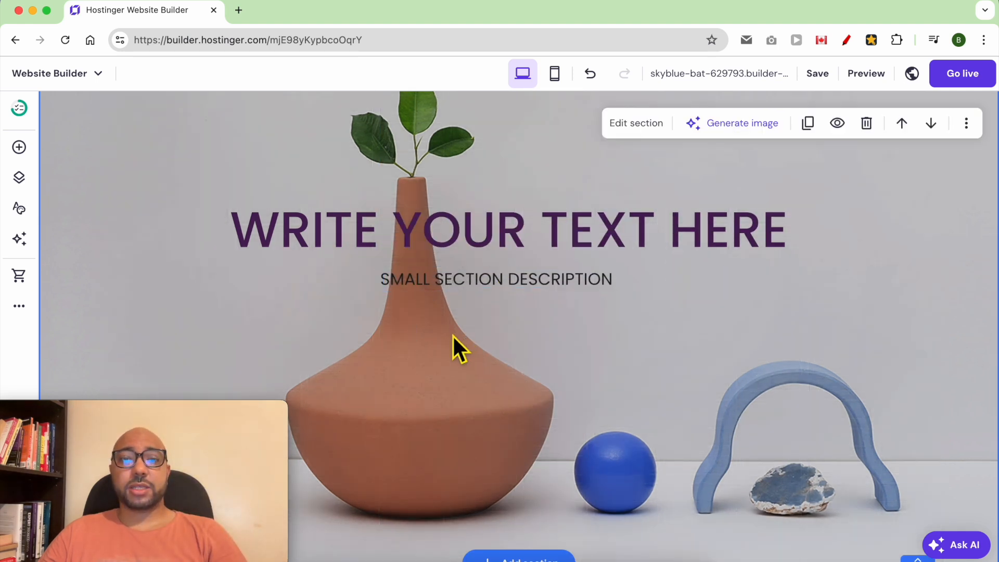
Add a button element to the vase section, enlarge it and center it beneath the section description
click(19, 149)
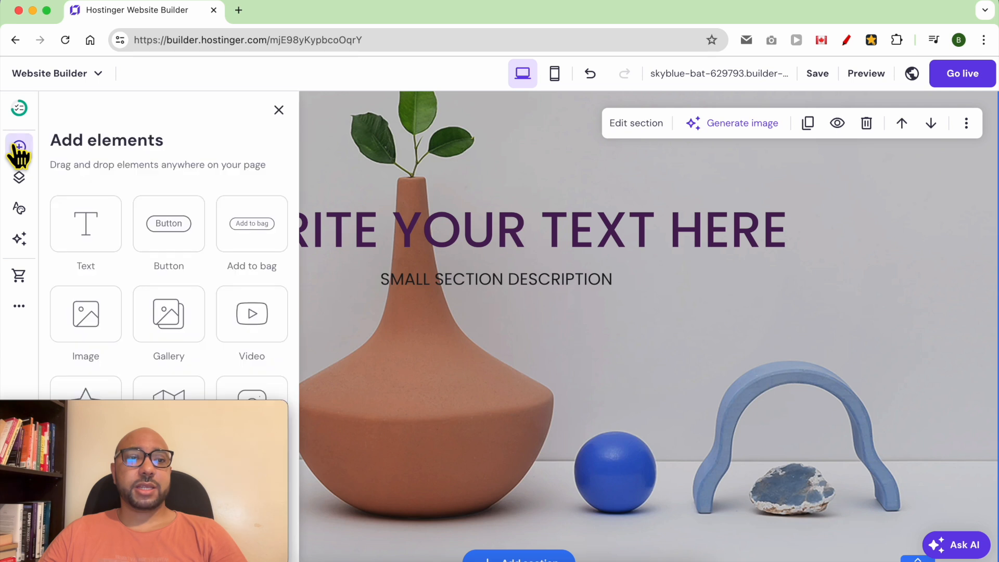
drag(200, 263, 445, 386)
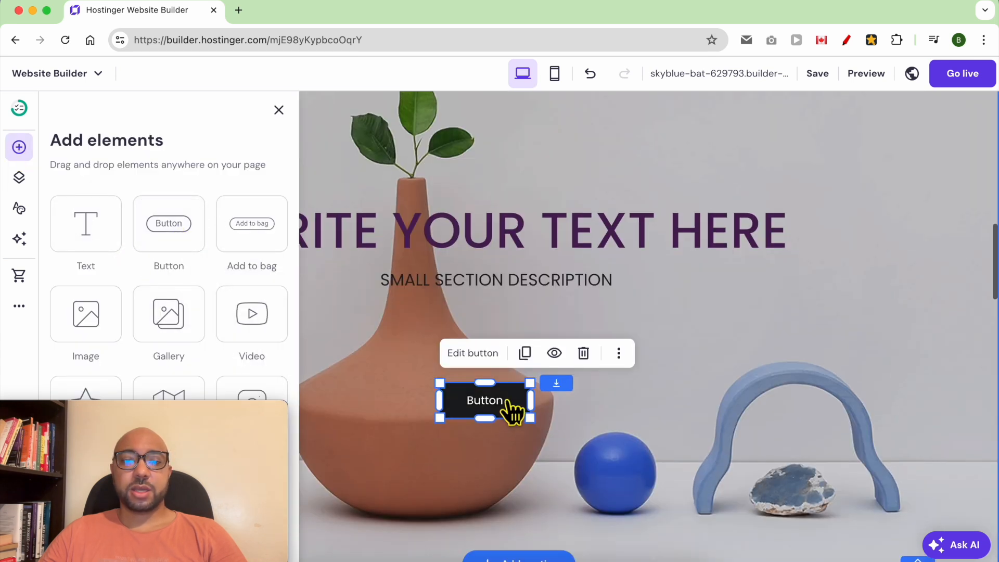
drag(513, 411, 645, 393)
drag(517, 444, 523, 397)
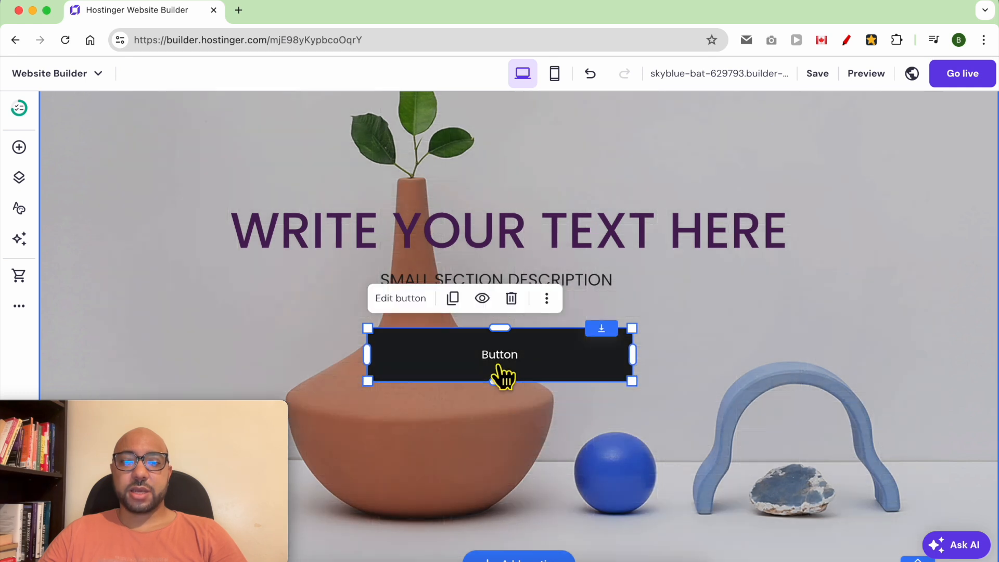
Set the new button's text size to 28
double_click(498, 360)
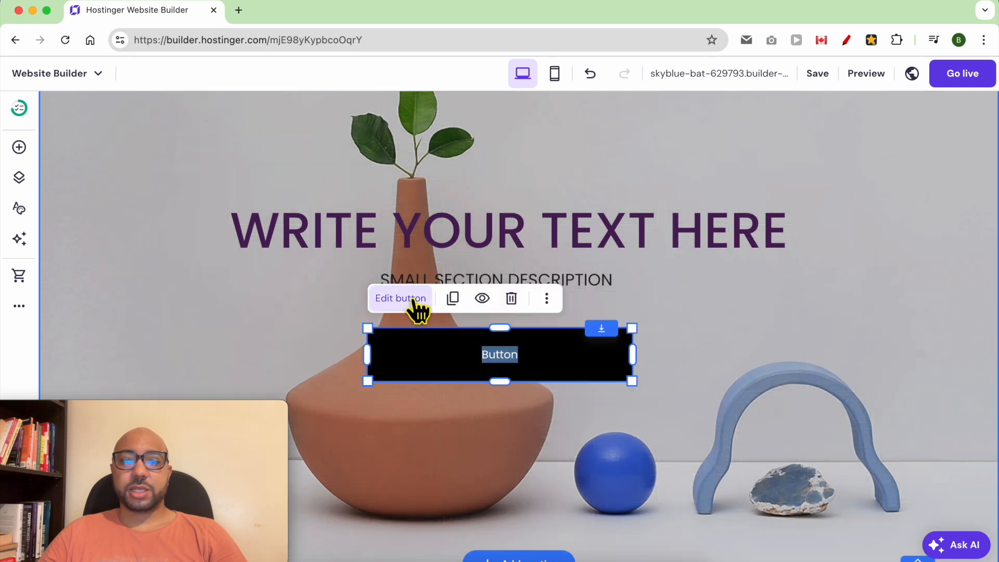
click(414, 301)
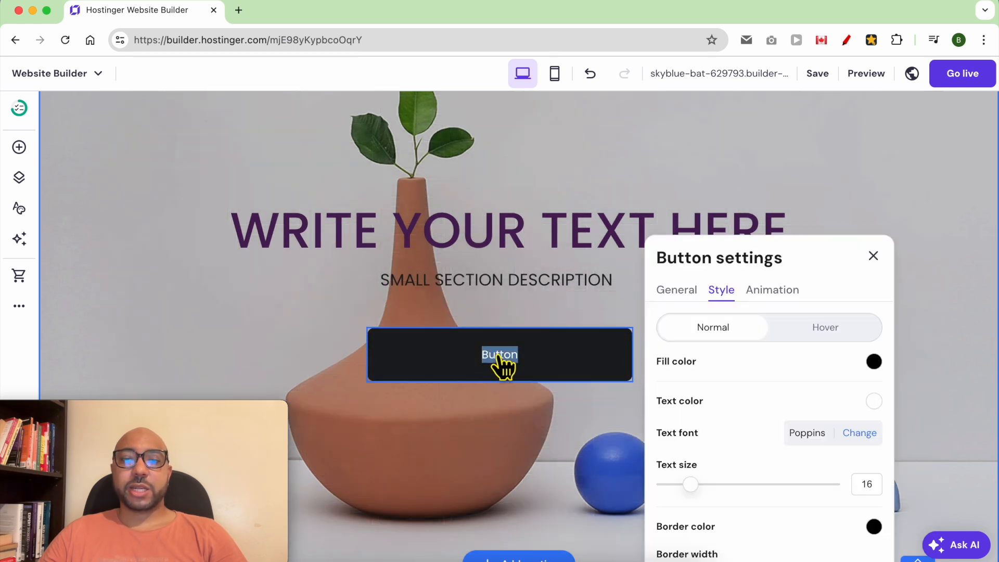
click(677, 292)
click(722, 294)
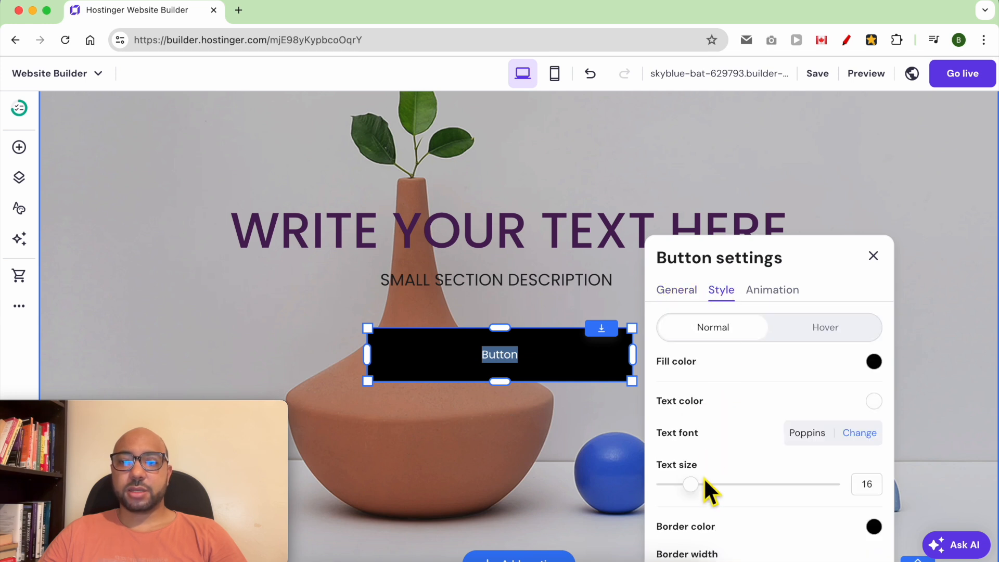
drag(705, 492, 747, 491)
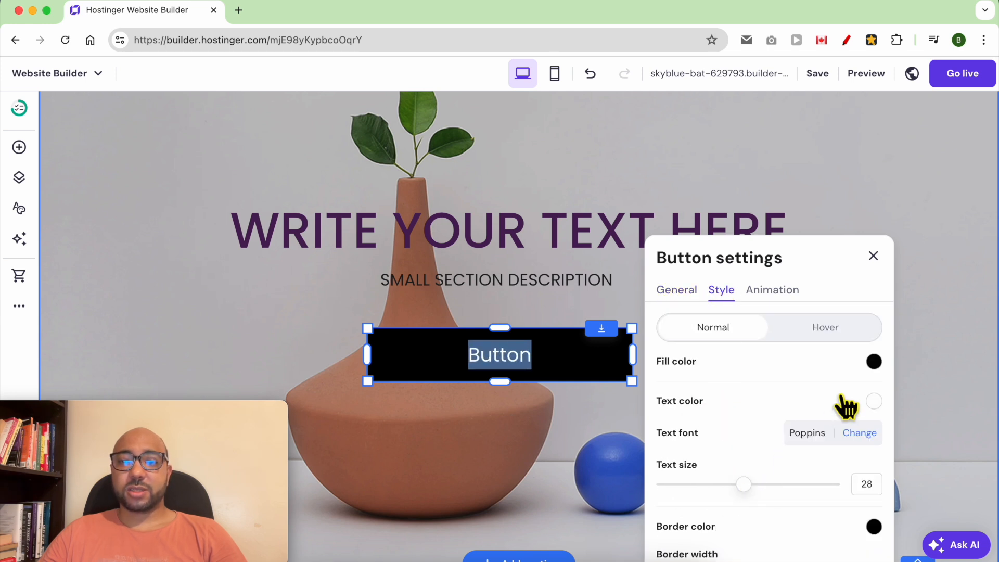
Change the button's fill color to the orange #ff9900
click(874, 362)
drag(879, 366, 926, 365)
mouse_move(825, 449)
mouse_down()
mouse_move(843, 448)
mouse_move(833, 448)
mouse_up()
drag(926, 365, 977, 339)
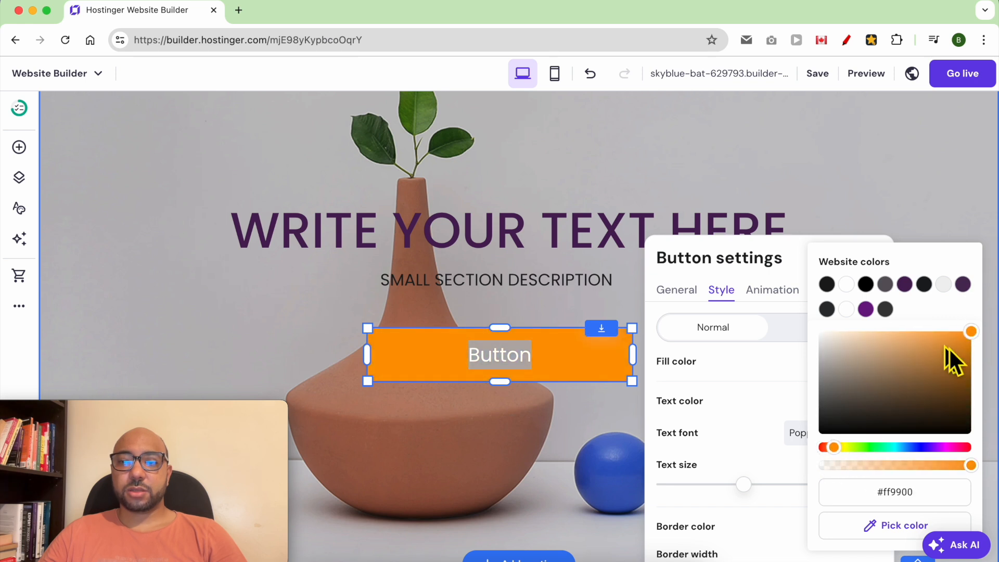
click(742, 358)
Give the button a border of width 1 in the purple website color #6f1787
scroll(783, 432, down, 3)
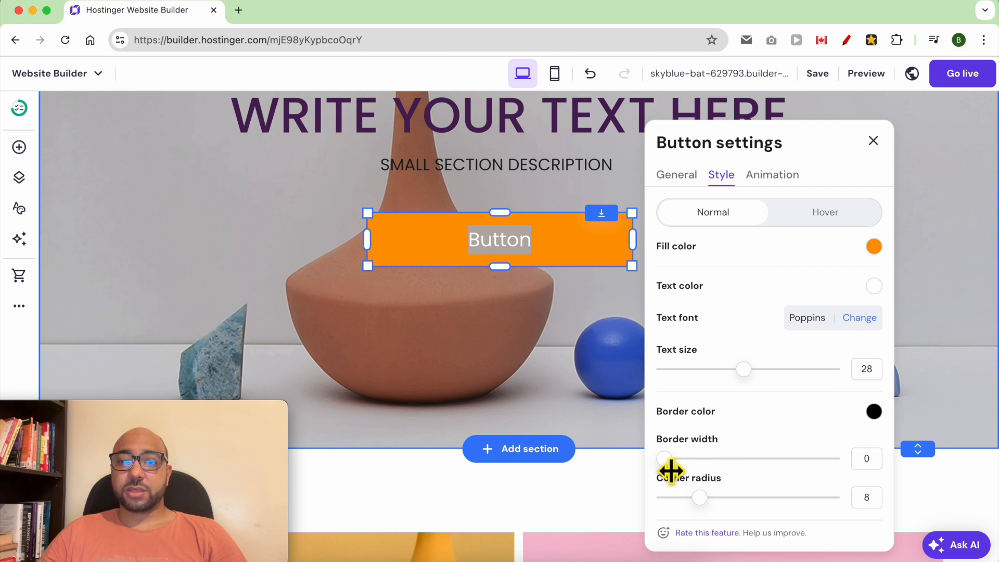
drag(676, 471, 697, 473)
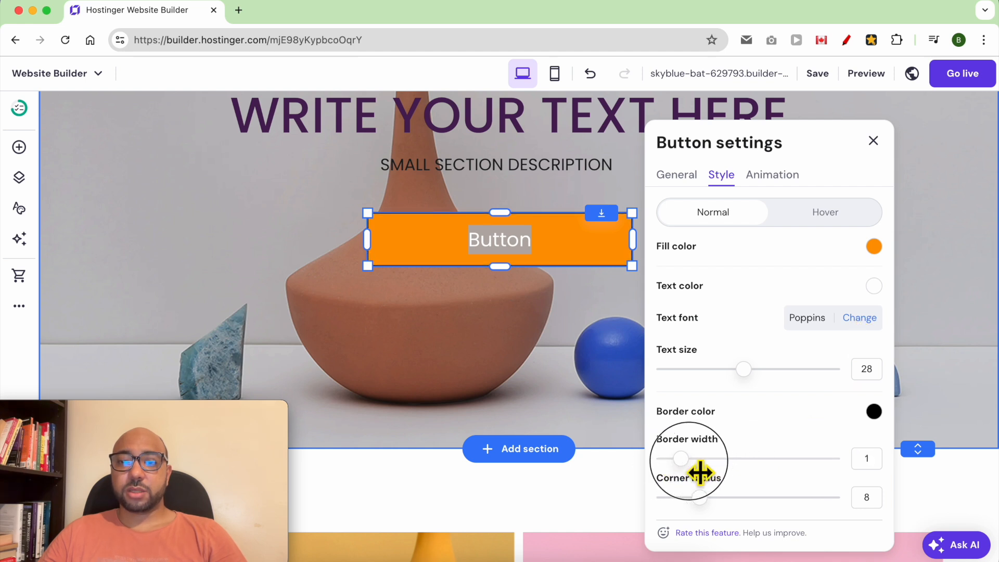
click(874, 411)
click(919, 333)
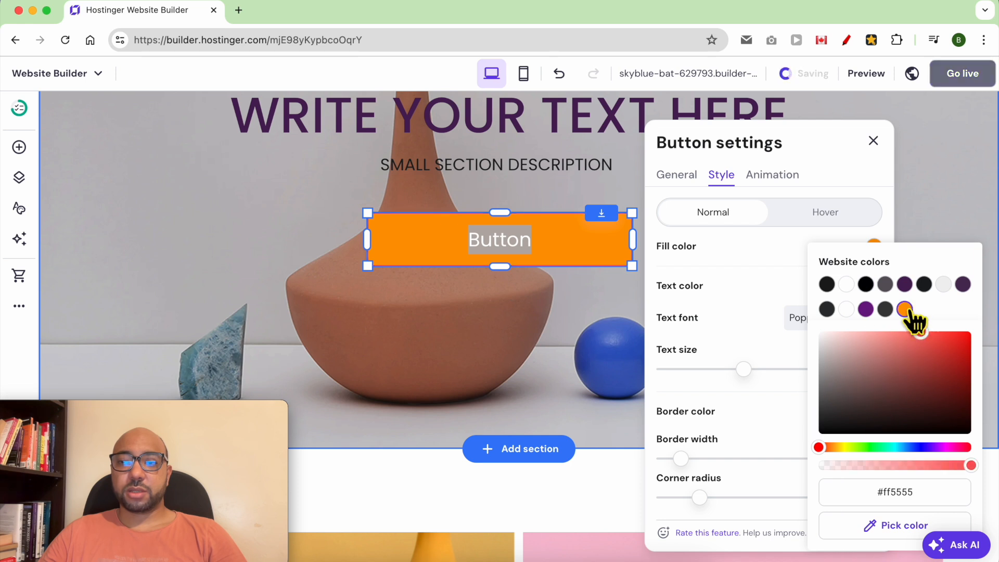
click(866, 310)
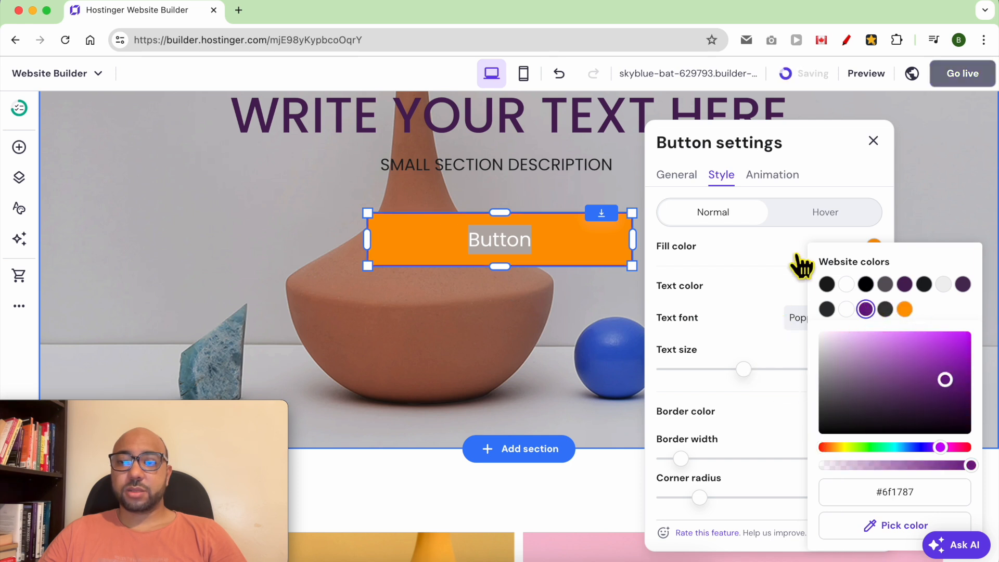
click(839, 180)
scroll(768, 299, up, 1)
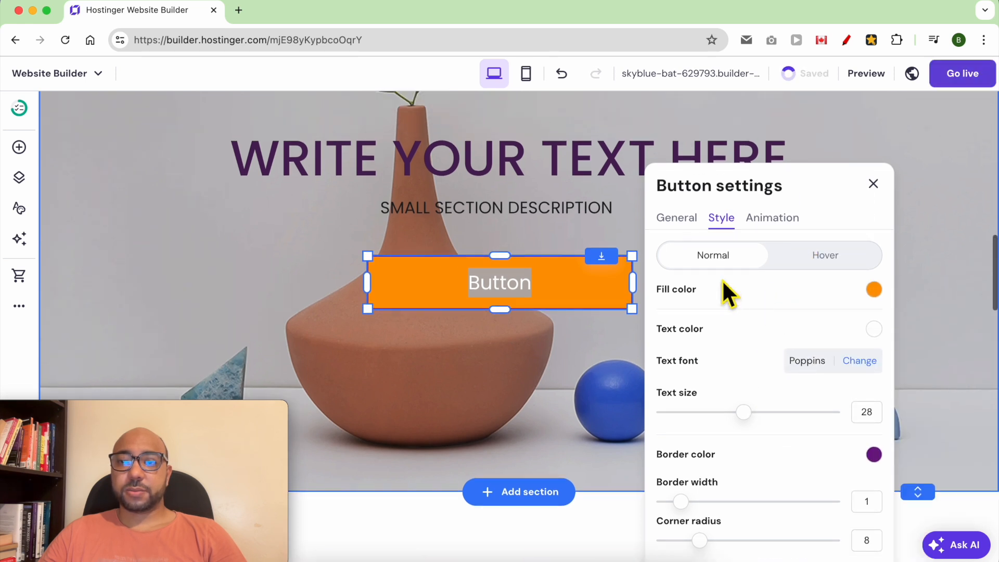
Change the button's text to GO TO SHOP
click(689, 224)
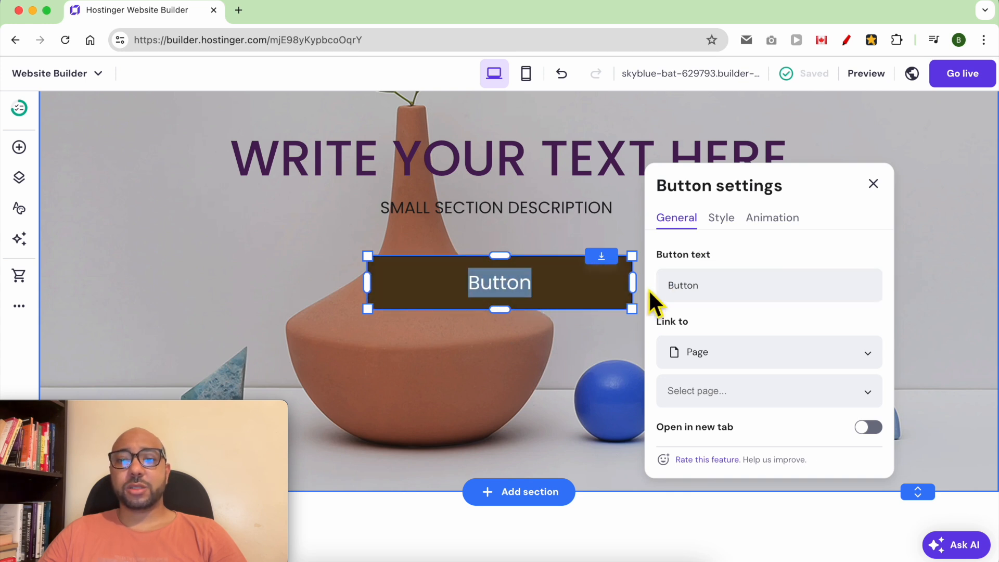
click(727, 295)
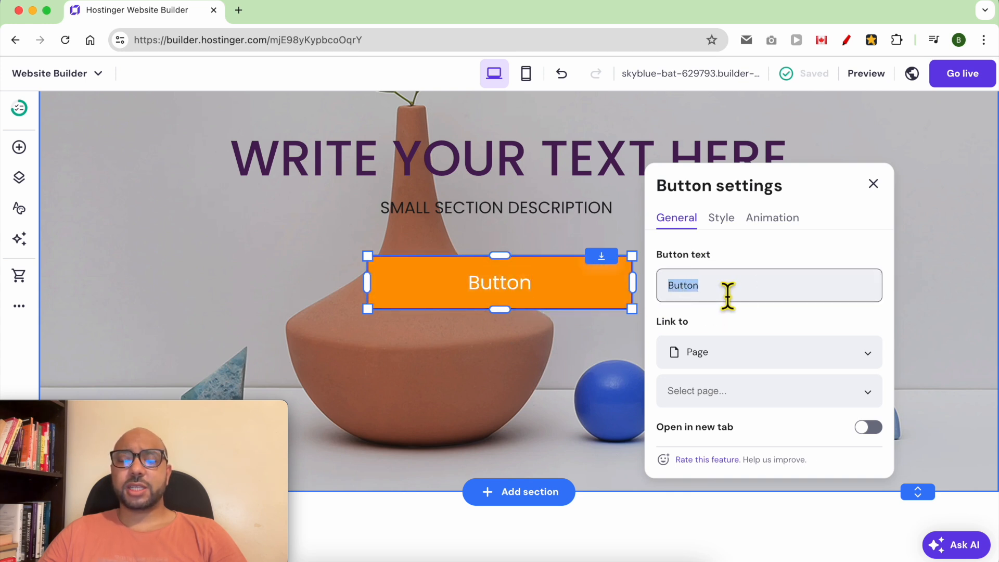
text(SHOP NOW)
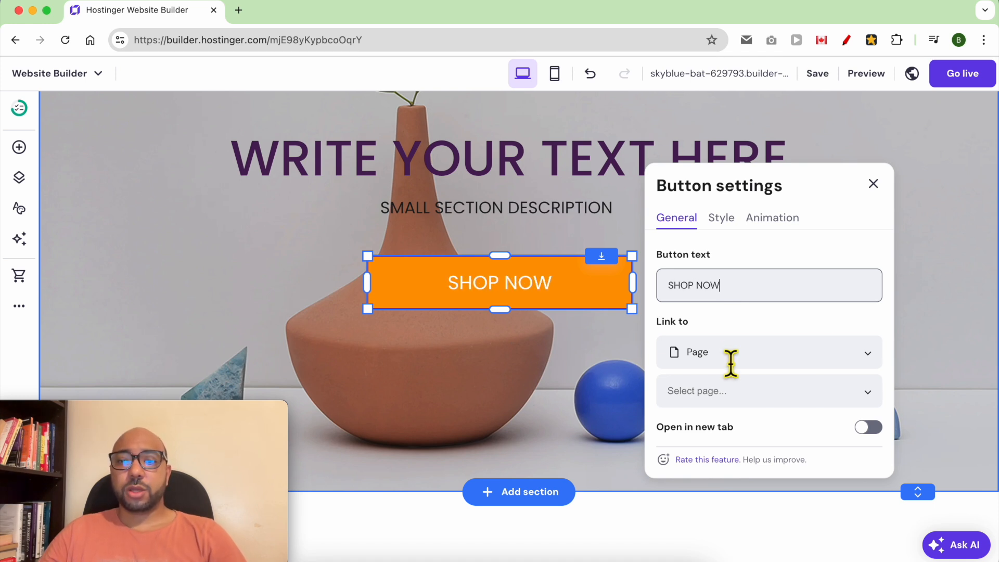
text(GO TO SHOP)
Set the GO TO SHOP button's link type to Web address and close the button settings
click(747, 352)
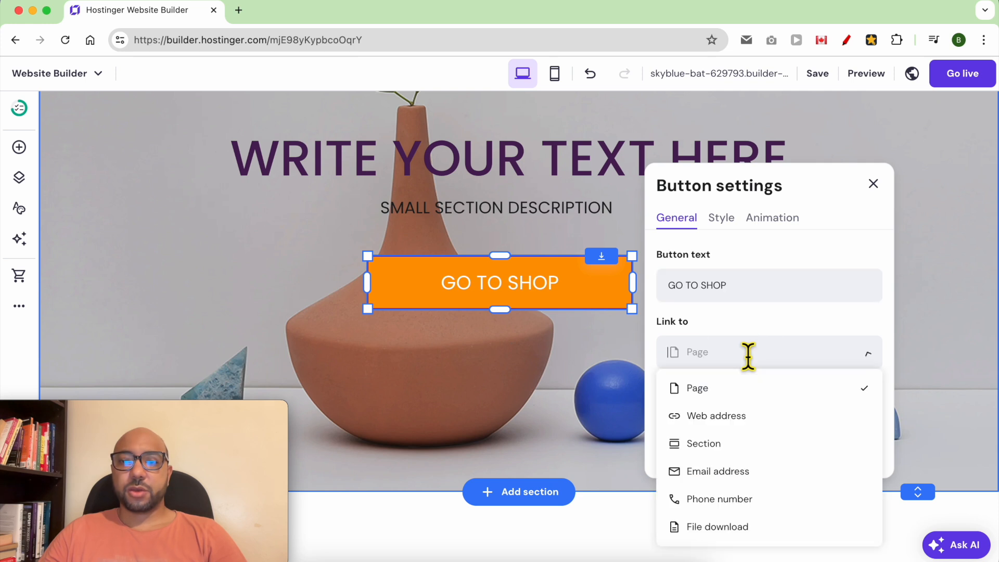
click(733, 389)
click(734, 399)
click(747, 356)
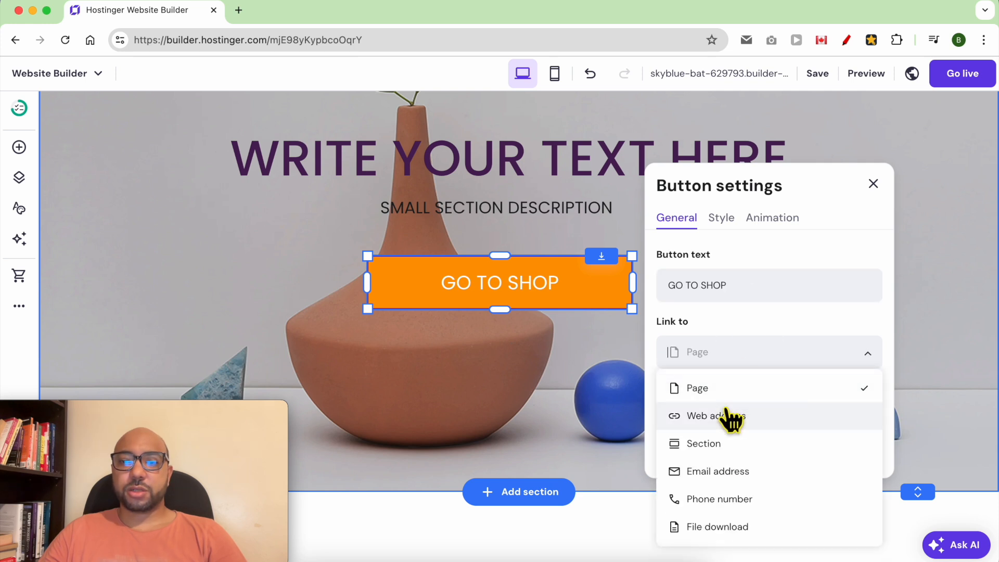
click(732, 416)
click(776, 400)
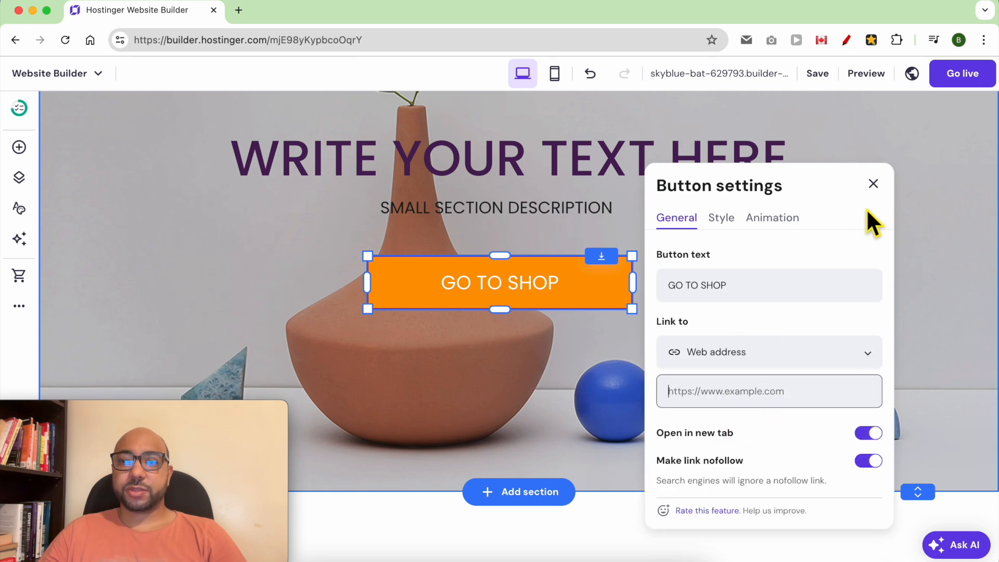
click(874, 185)
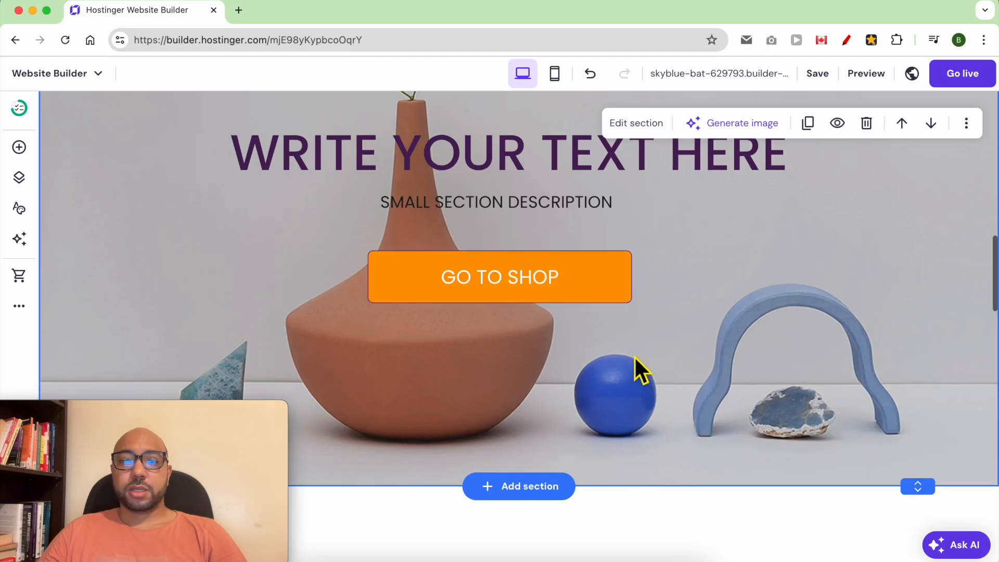
scroll(640, 373, down, 3)
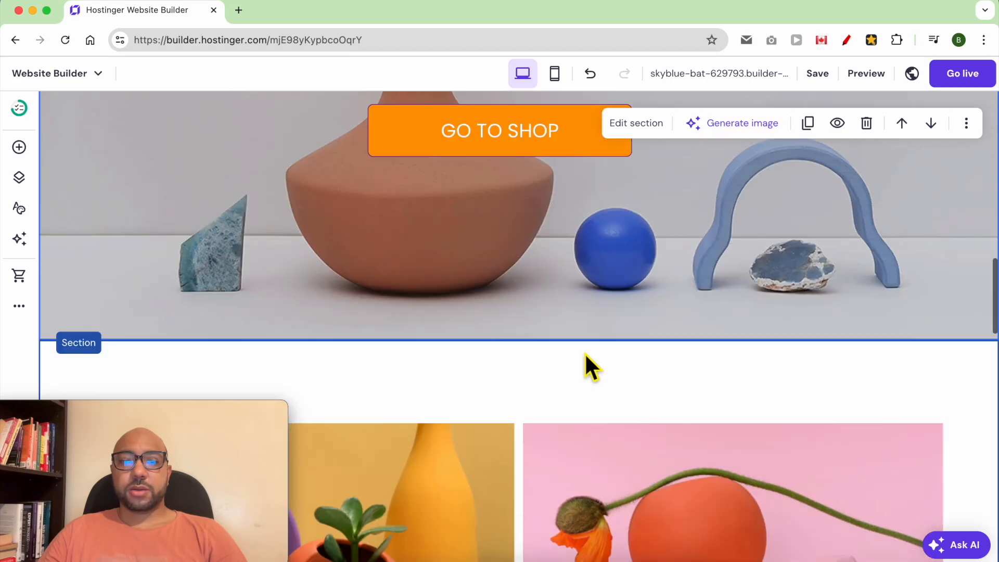
scroll(572, 229, up, 4)
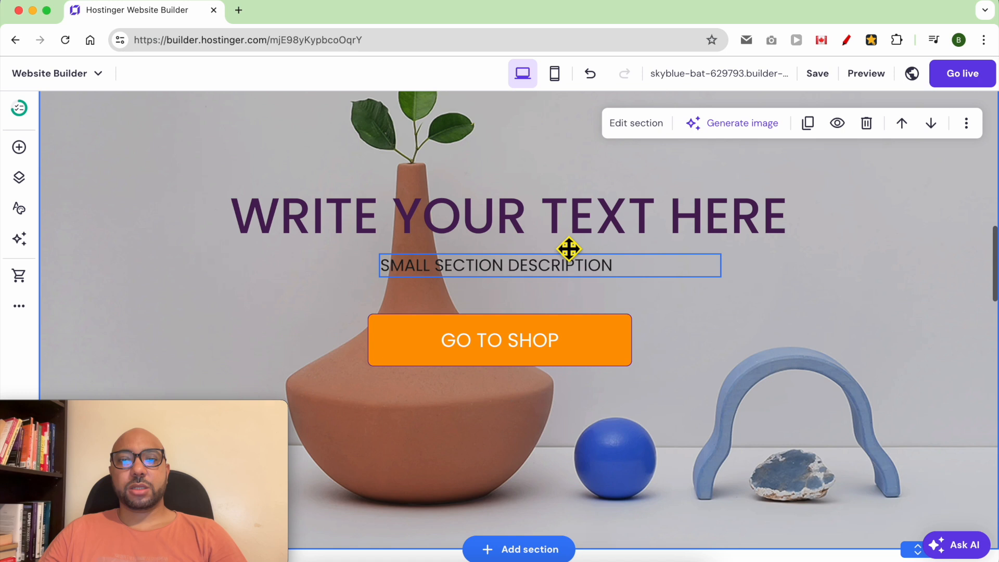
scroll(552, 390, down, 3)
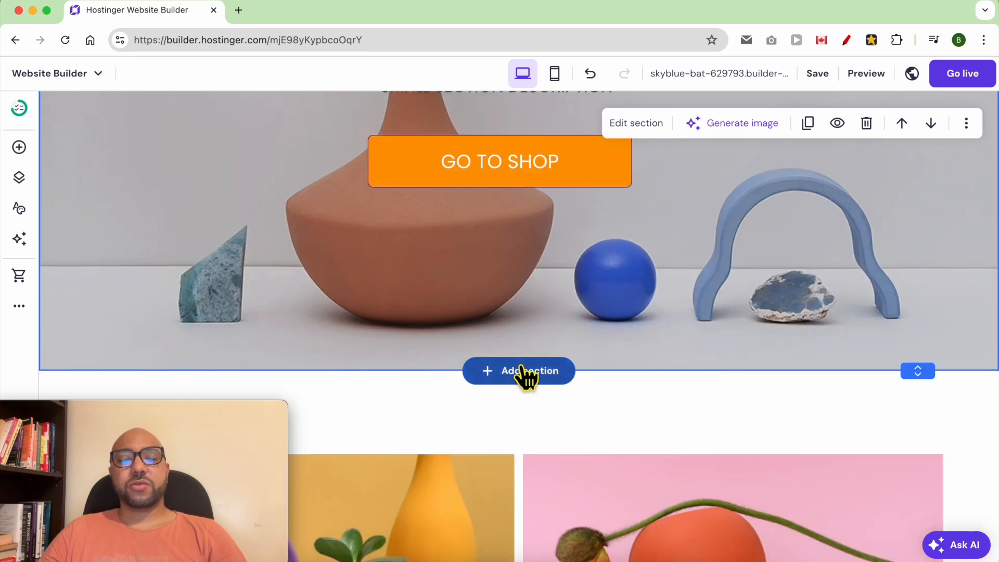
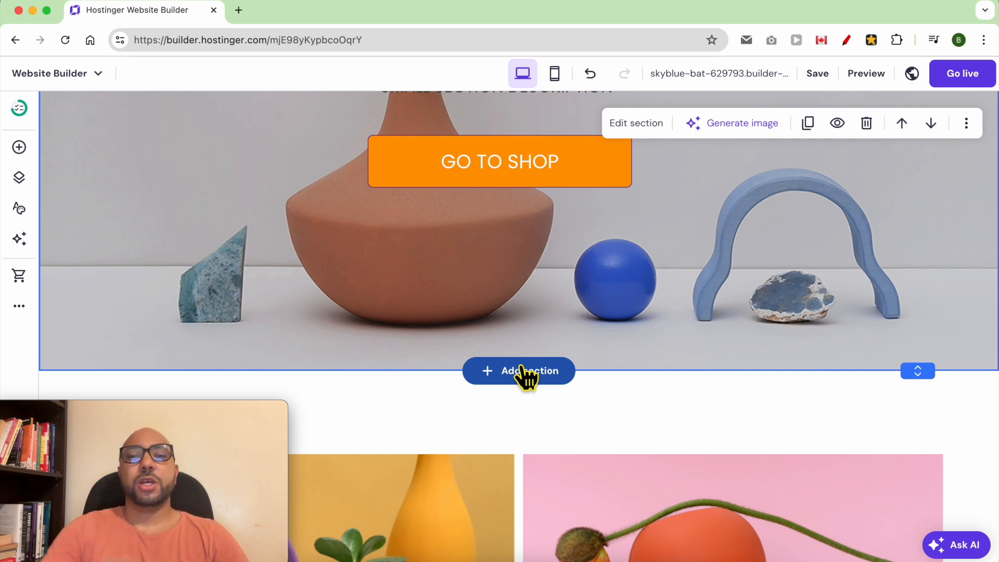
click(523, 370)
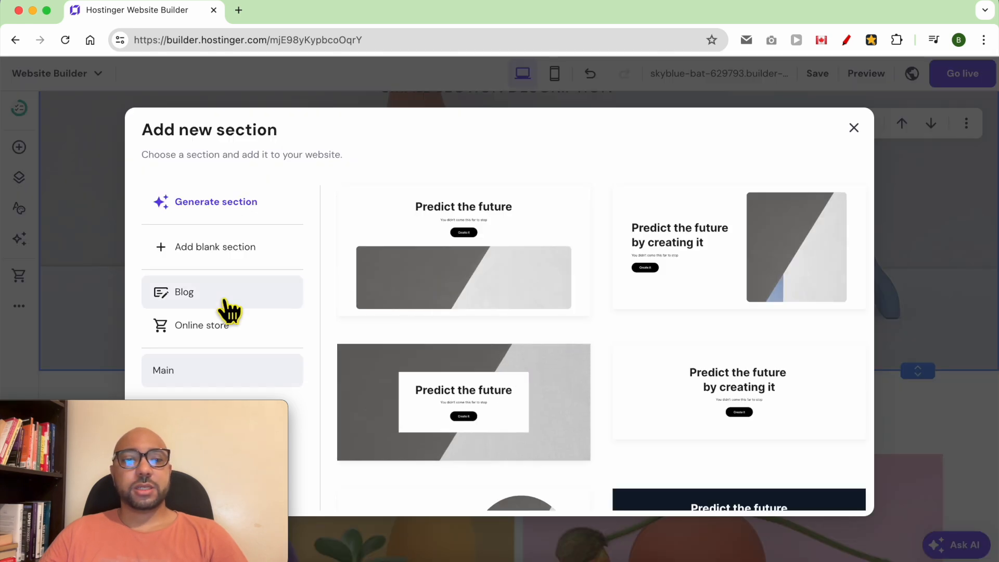
drag(129, 407, 849, 408)
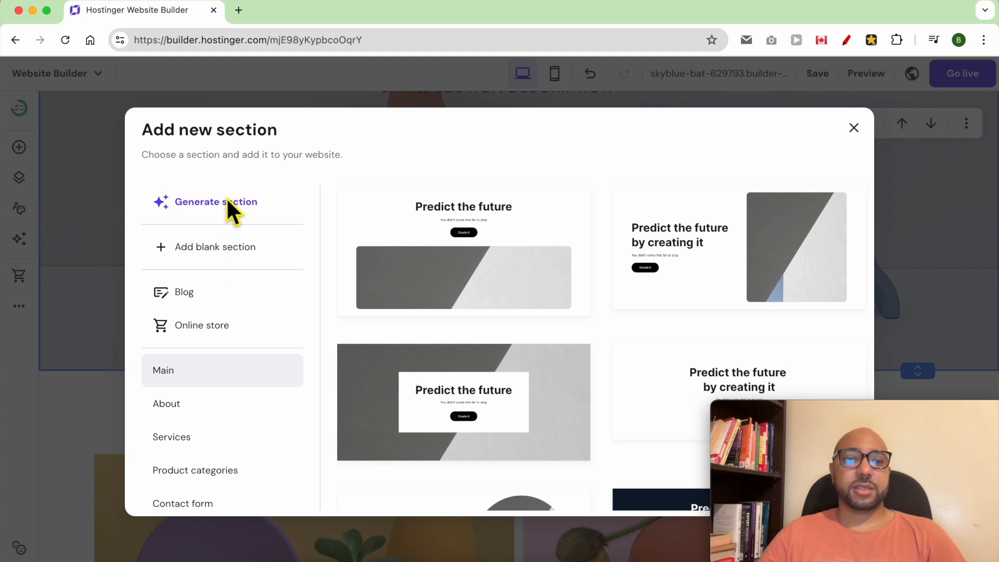
key(Escape)
Generate an AI section below the vase section from the description "create an contact us section for my kids shoes ecom shop"
click(503, 373)
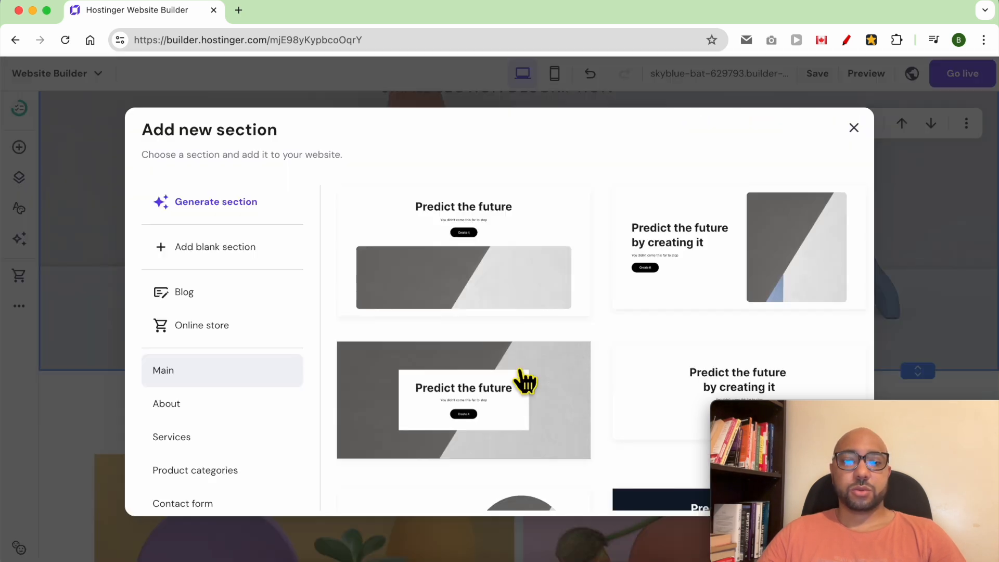
click(215, 204)
click(442, 310)
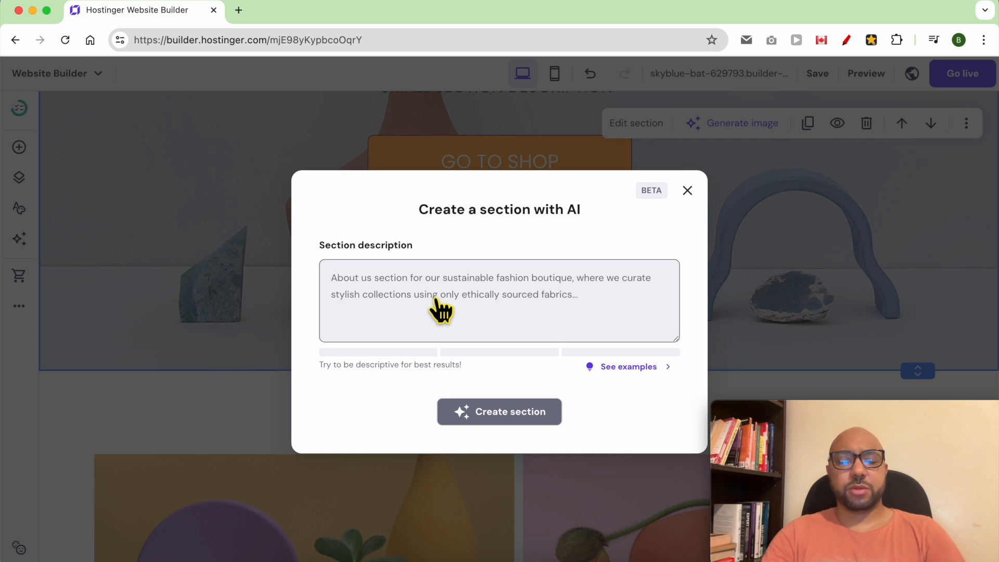
text(create an contact us s)
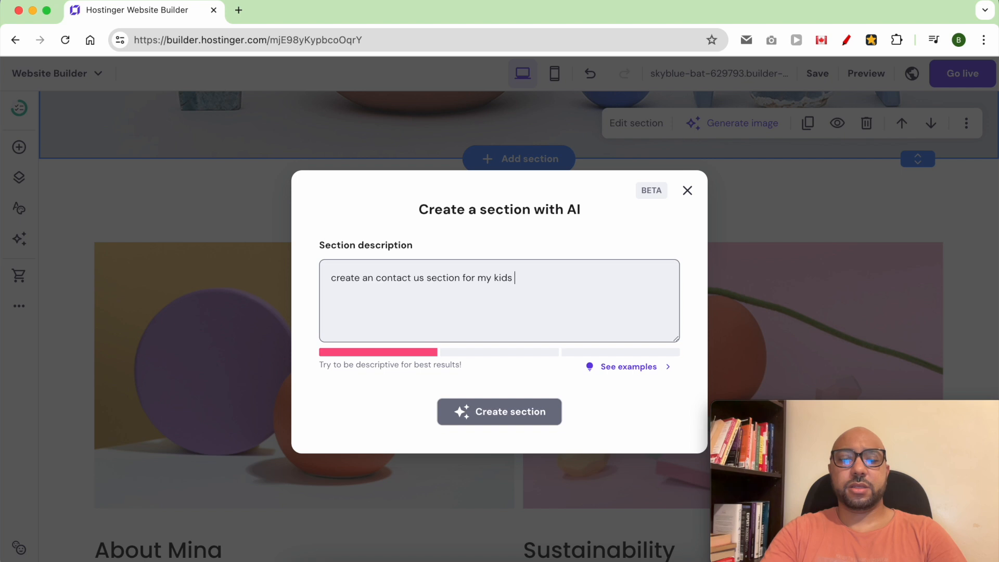
text(ecom shop)
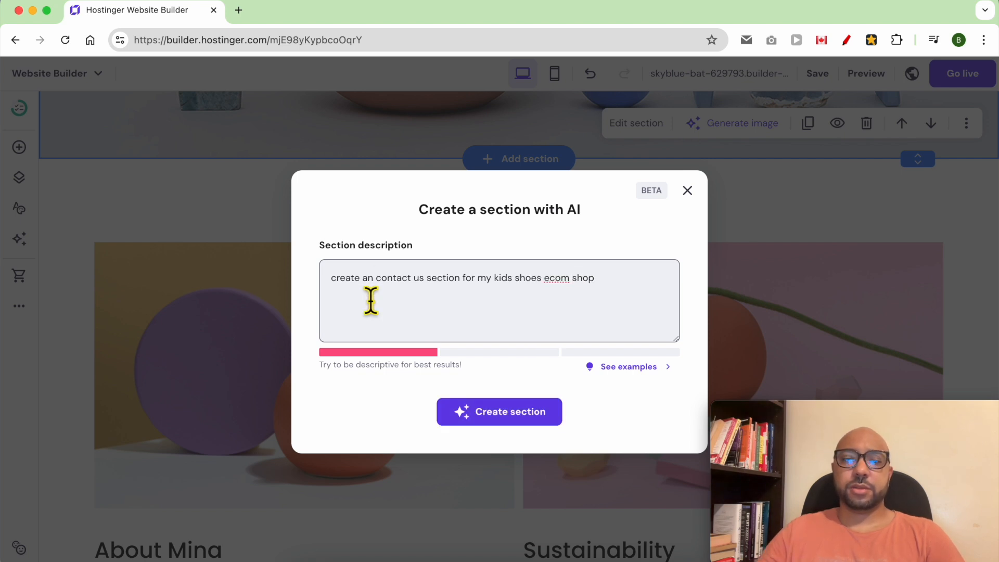
click(486, 419)
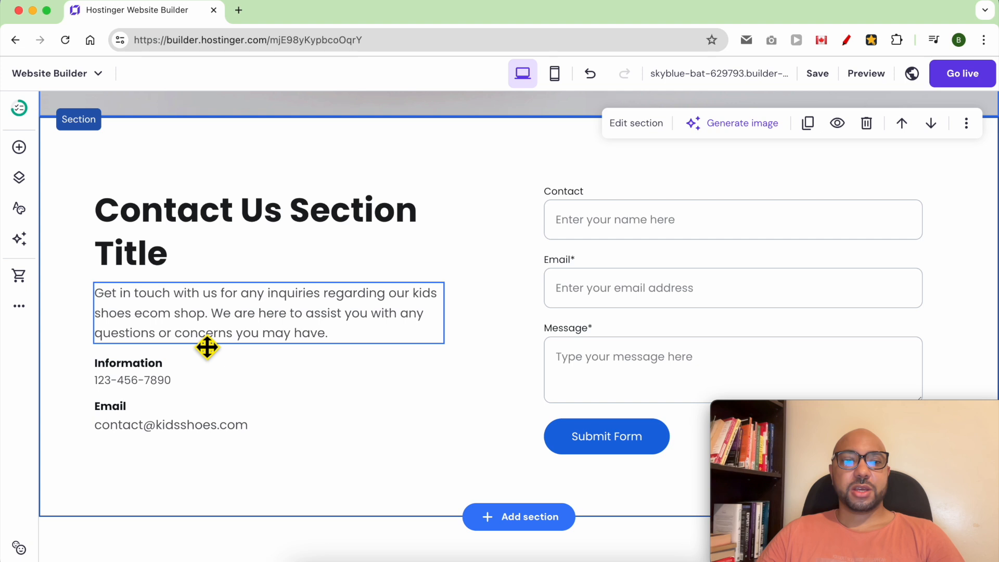
Replace the generated contact section's title with CONTACT US
click(213, 322)
click(212, 223)
double_click(197, 229)
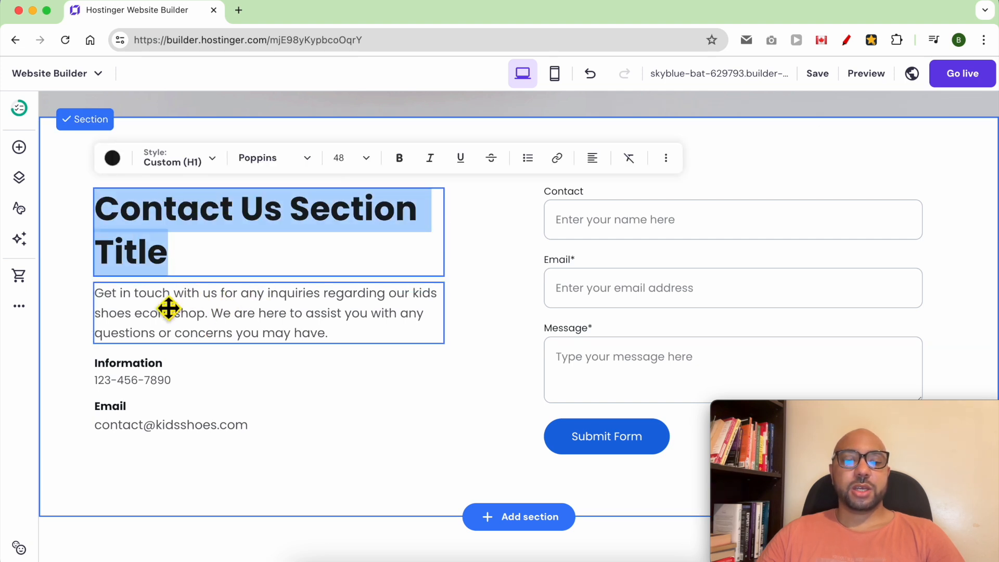
text(CONTACT US)
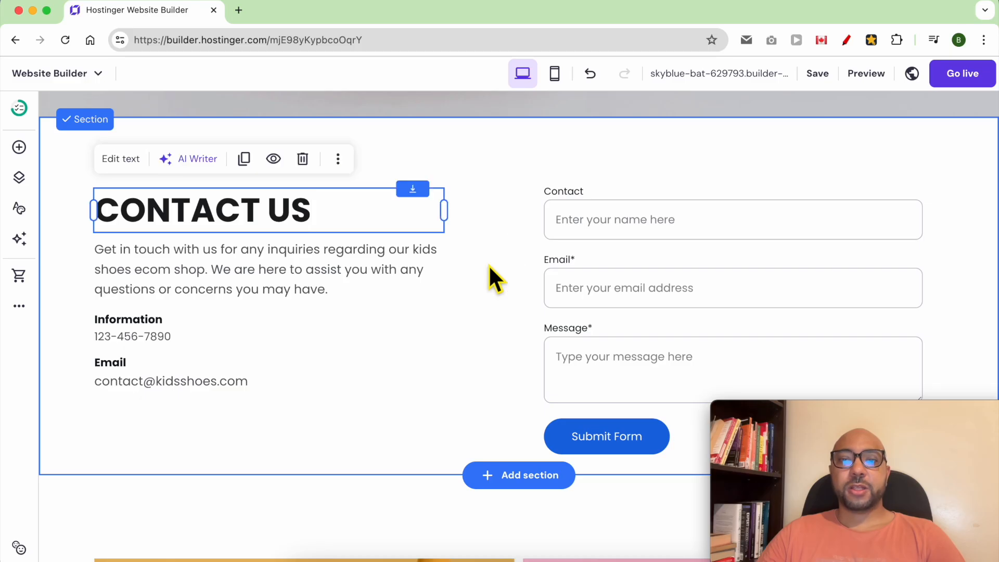
Open the contact form's settings and set the form name to CONTACT FORM ON HOMEPAGE
click(593, 234)
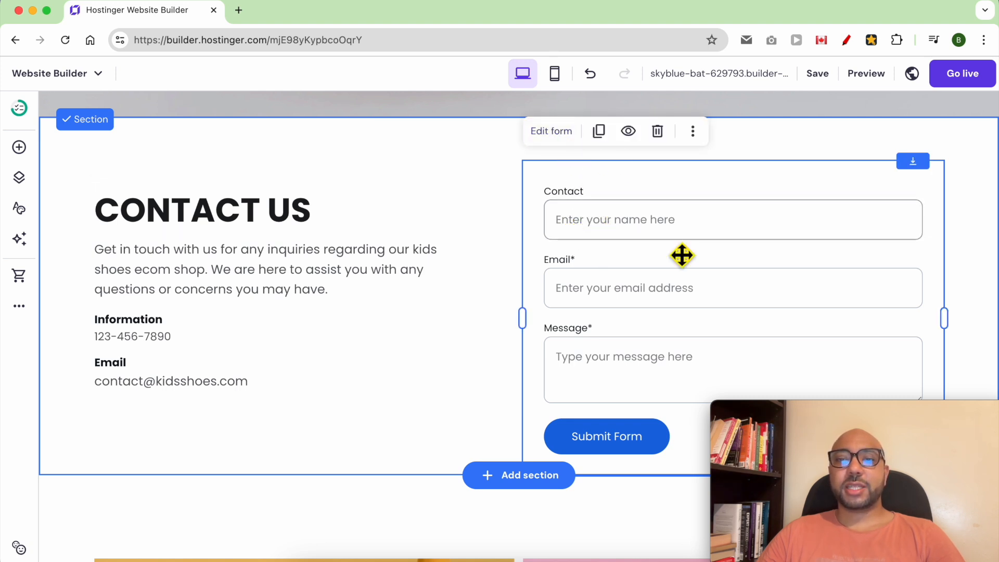
click(556, 136)
drag(822, 413, 113, 425)
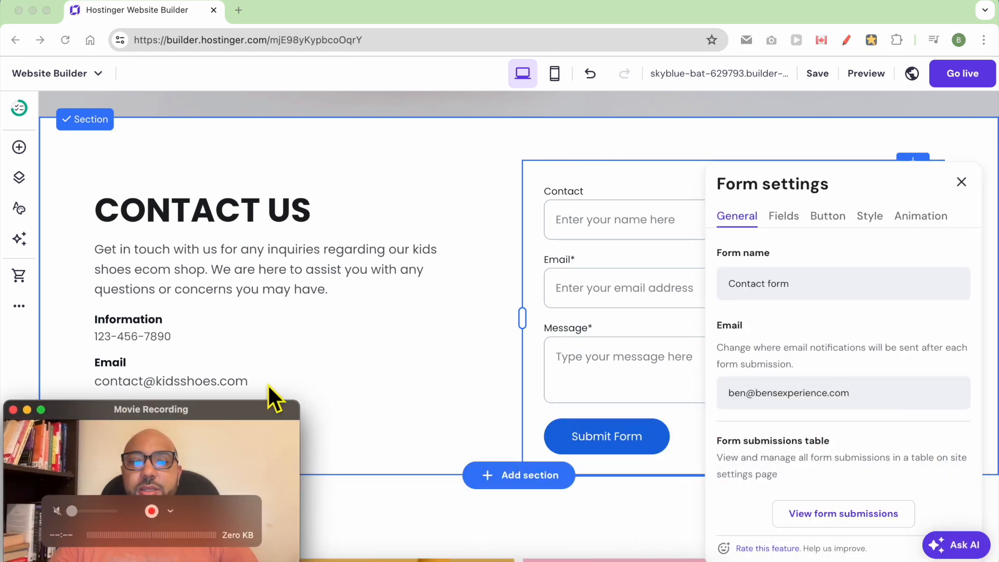
click(806, 281)
double_click(818, 293)
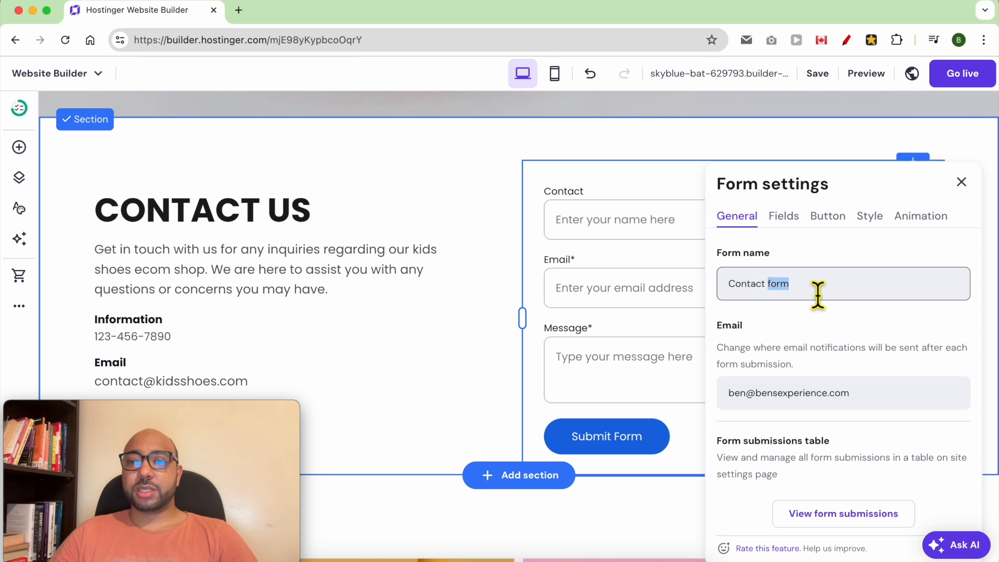
triple_click(818, 293)
text(contact form on home ppage)
double_click(825, 299)
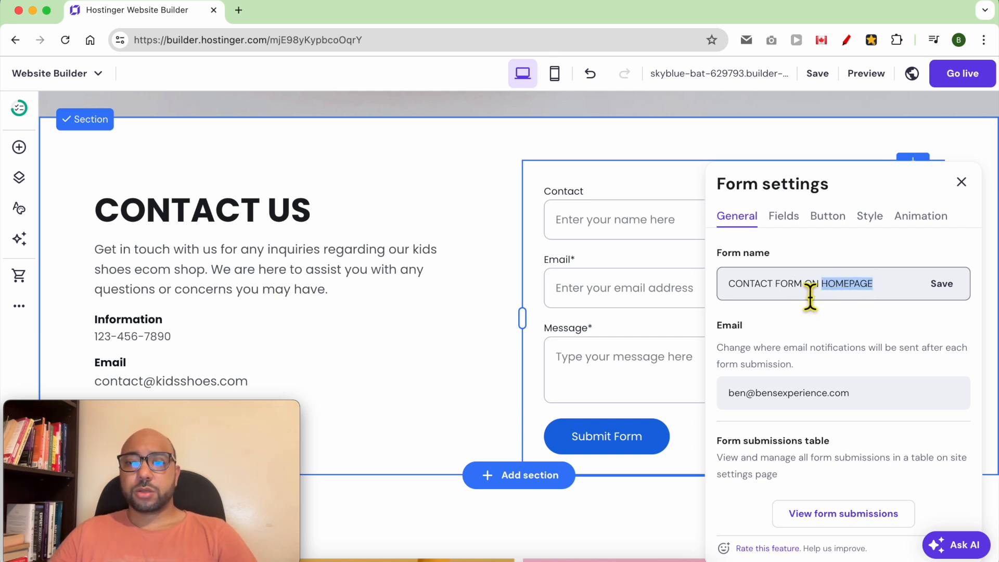
double_click(790, 394)
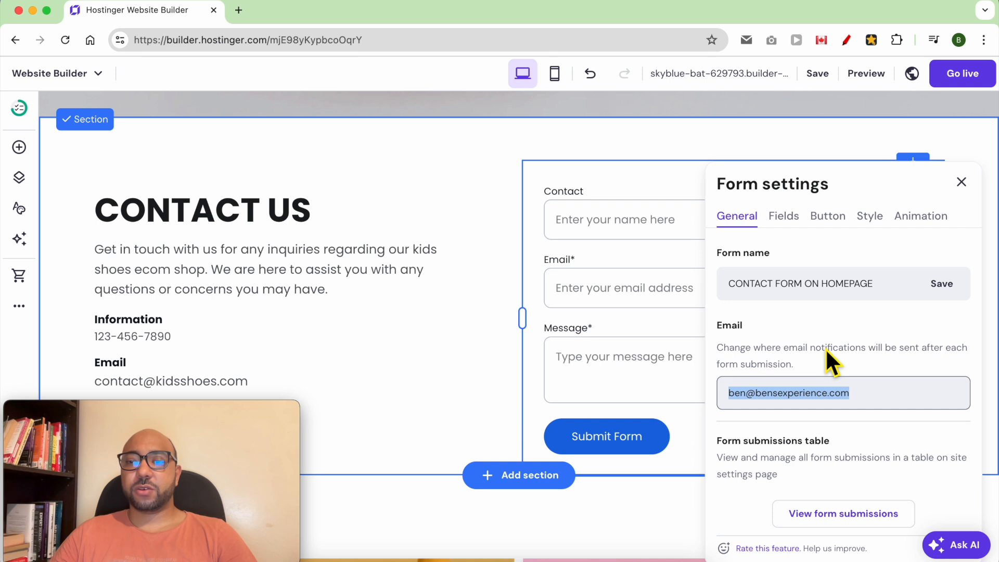
scroll(843, 392, down, 1)
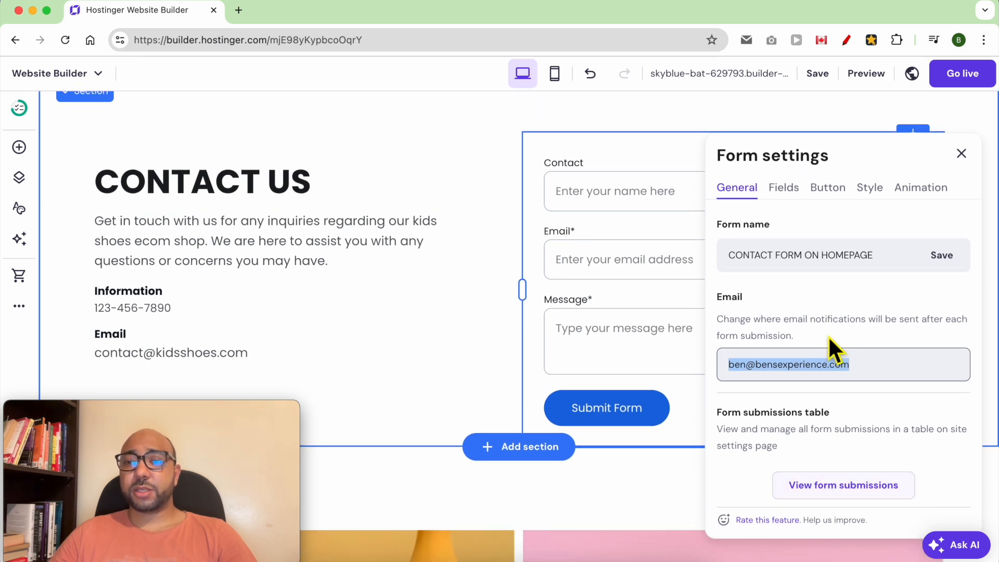
Change the label of the form's Contact field to First name
click(785, 188)
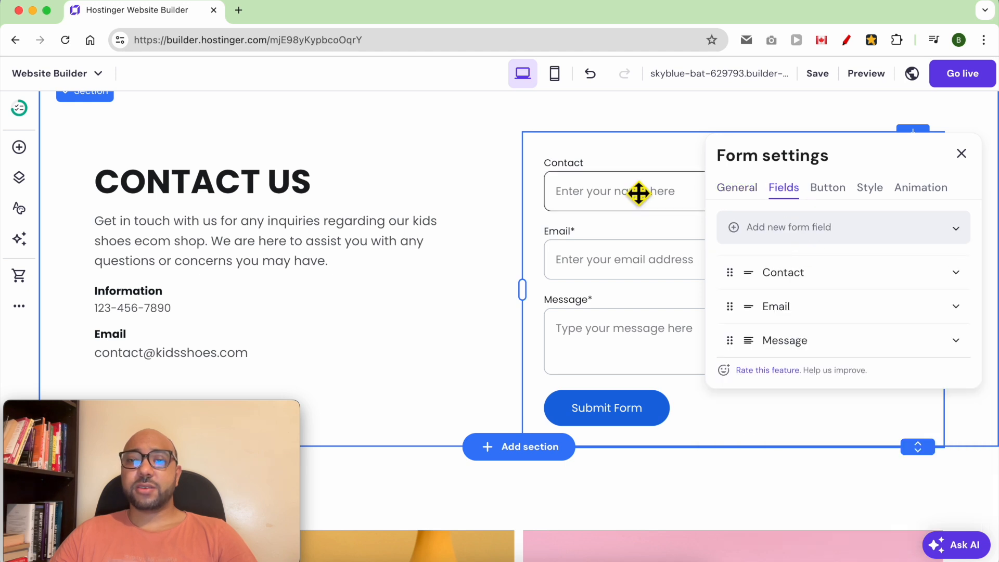
click(954, 274)
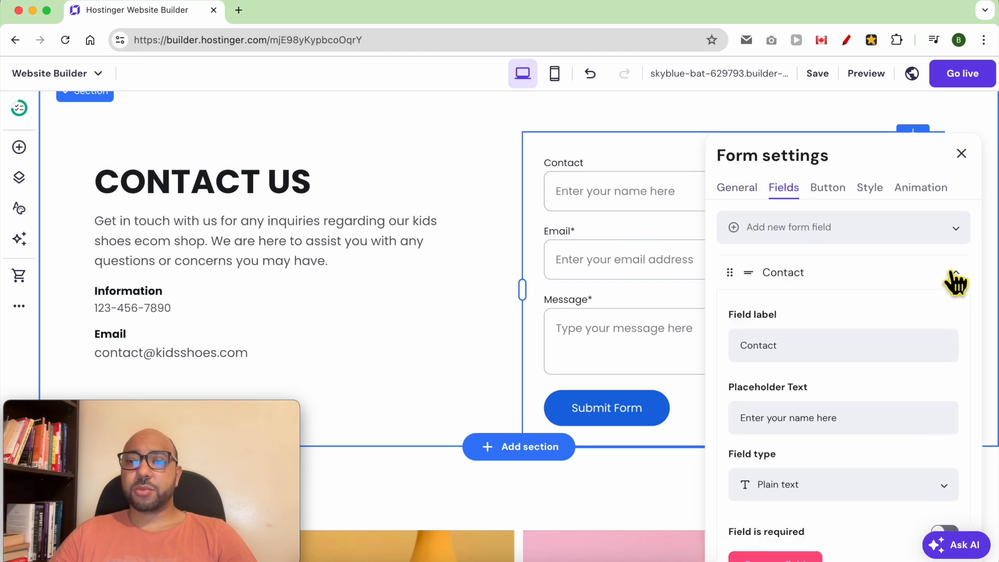
double_click(796, 346)
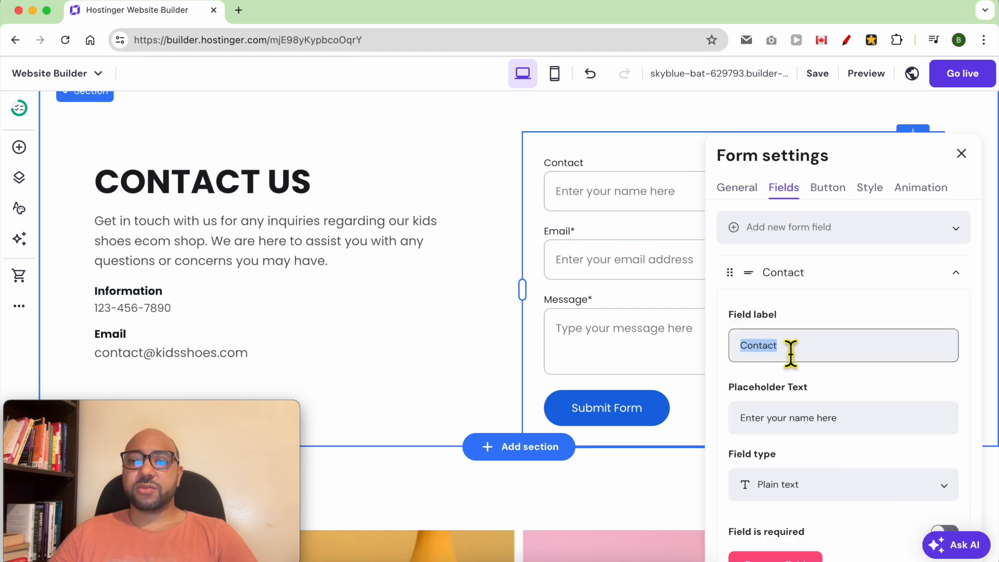
text(First name)
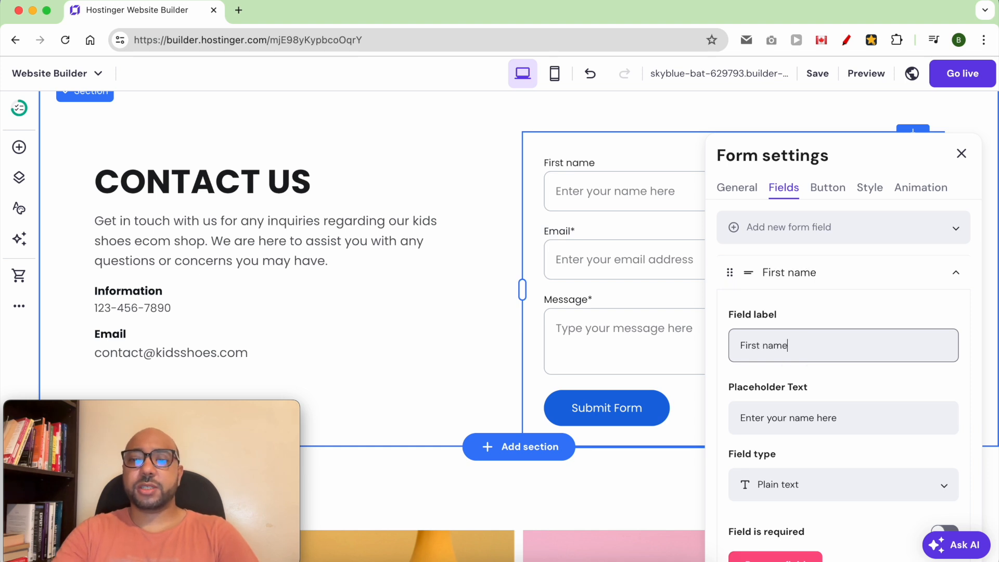
View the First name field's type options, make the field required, and turn the requirement off again
scroll(813, 419, down, 1)
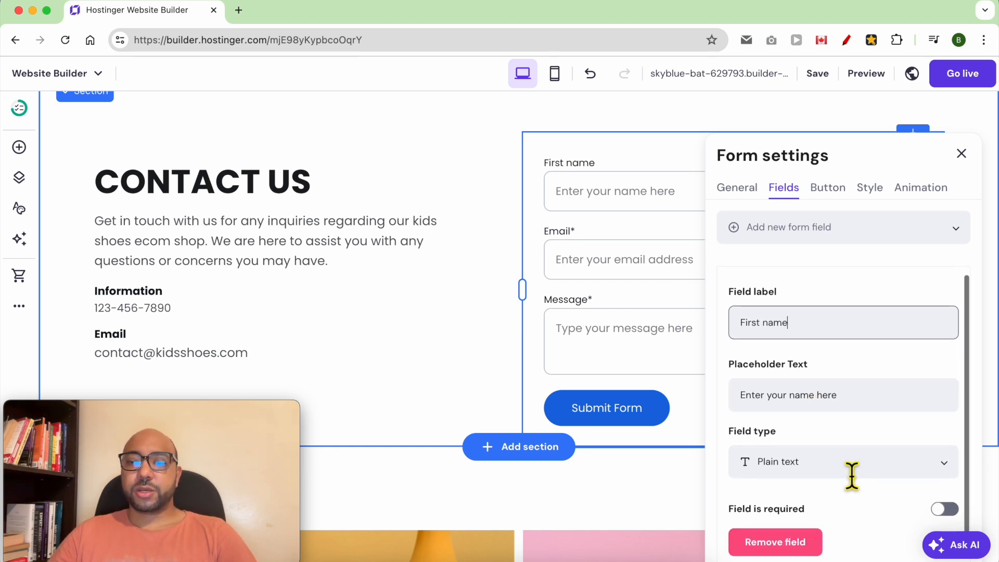
click(852, 465)
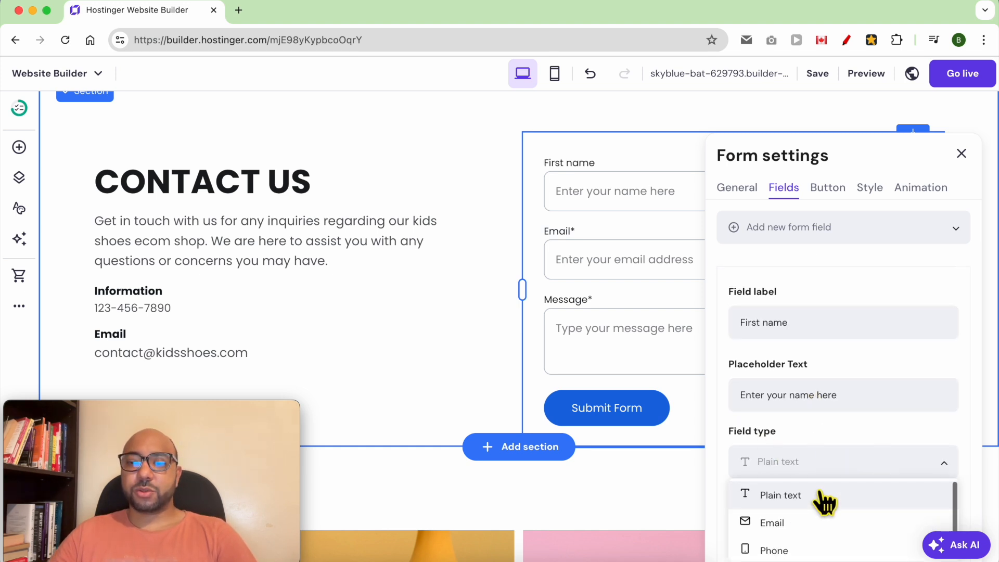
click(843, 429)
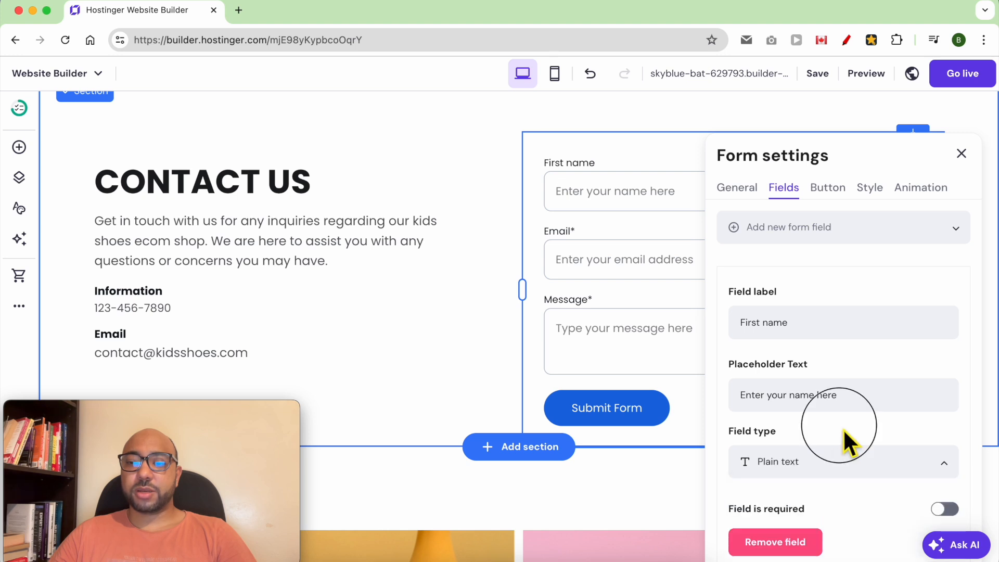
scroll(844, 436, down, 2)
click(948, 460)
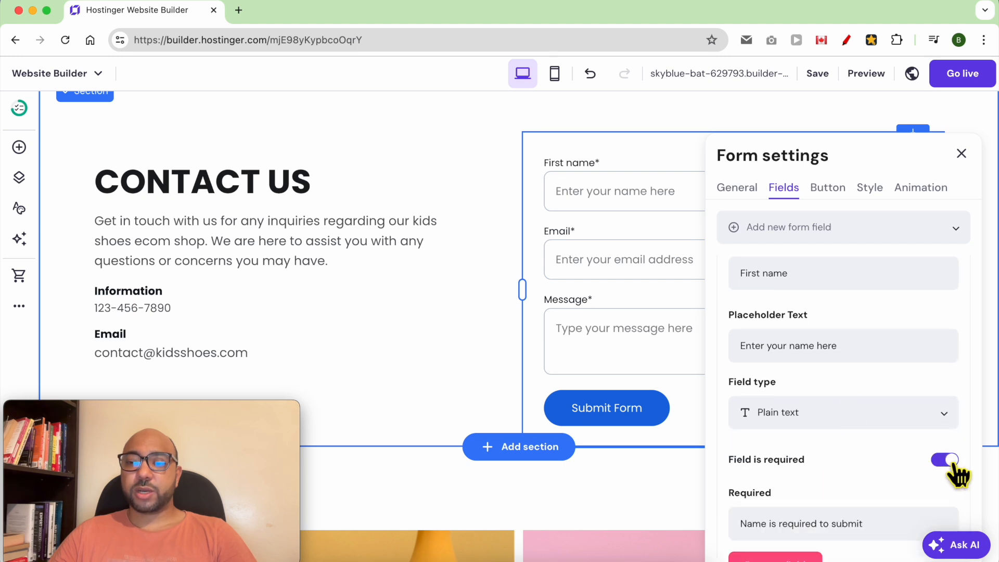
click(952, 462)
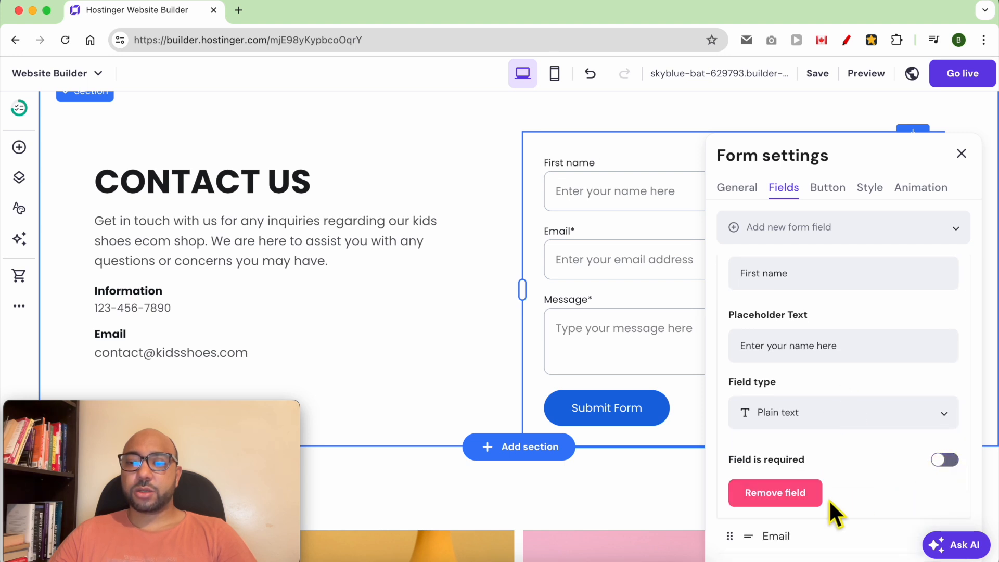
Remove the First name field from the form and add a Short answer field
click(785, 495)
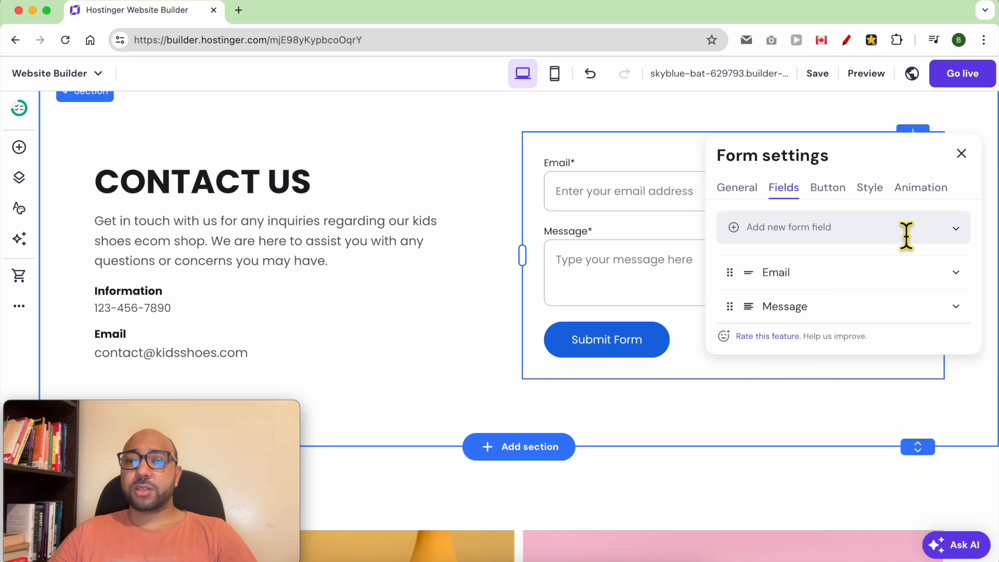
click(927, 229)
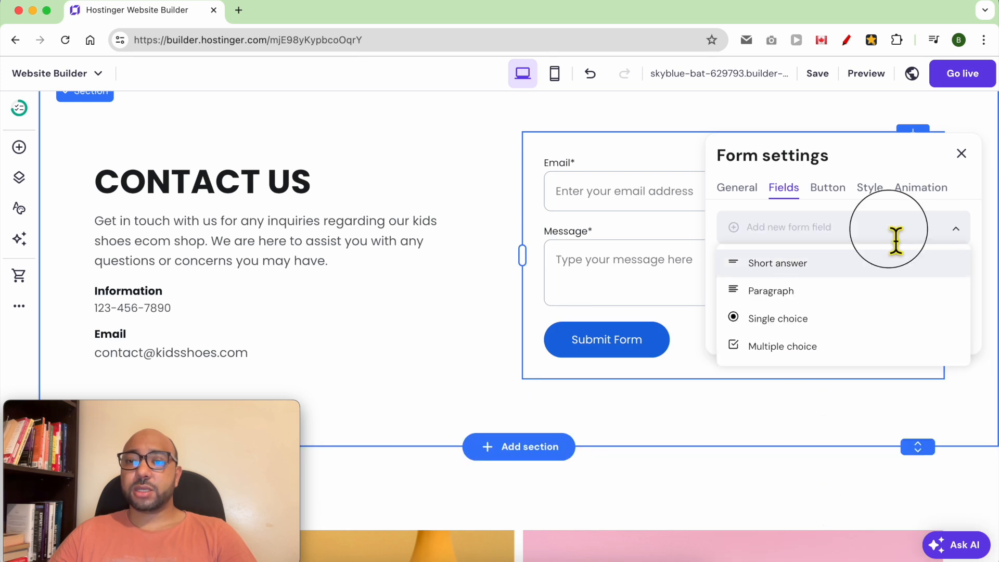
click(821, 272)
Add a Paragraph field, a Single choice field and a Multiple choice field to the contact form
click(836, 235)
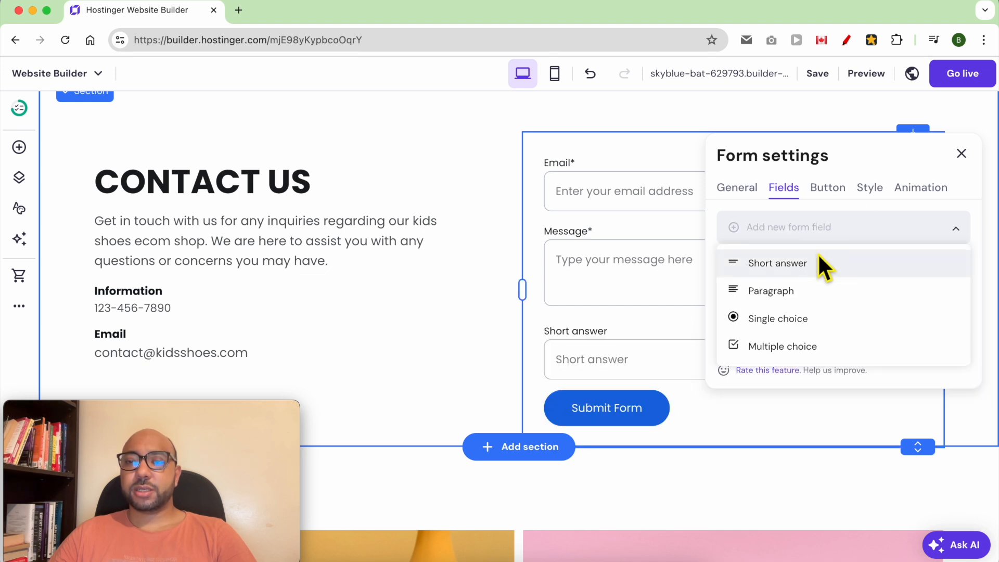
click(792, 292)
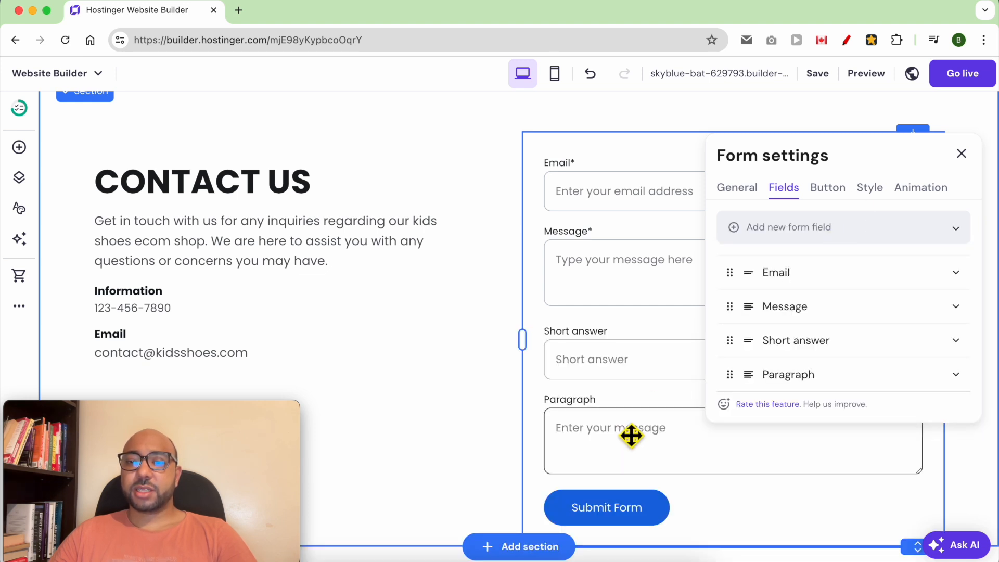
click(813, 235)
click(787, 325)
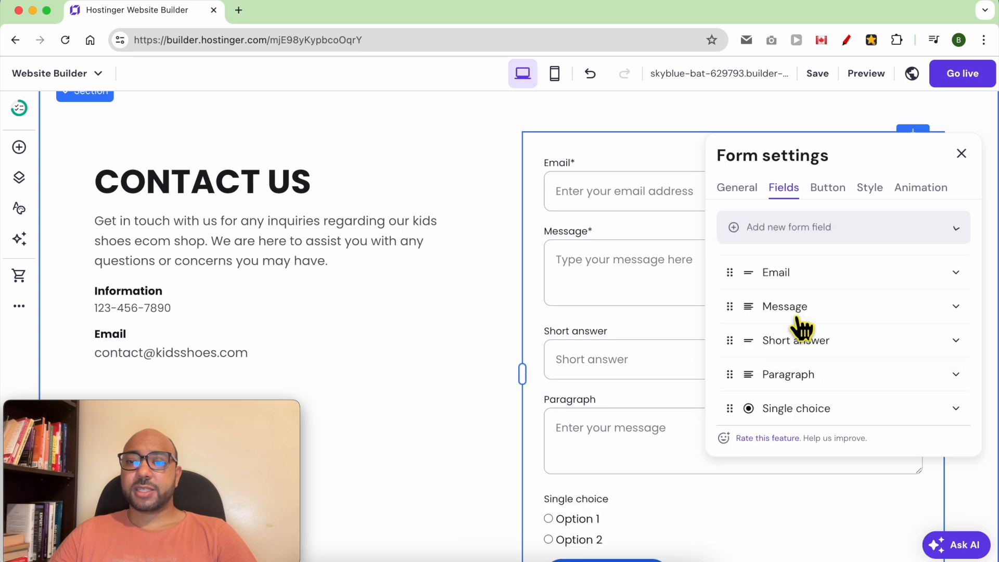
click(851, 236)
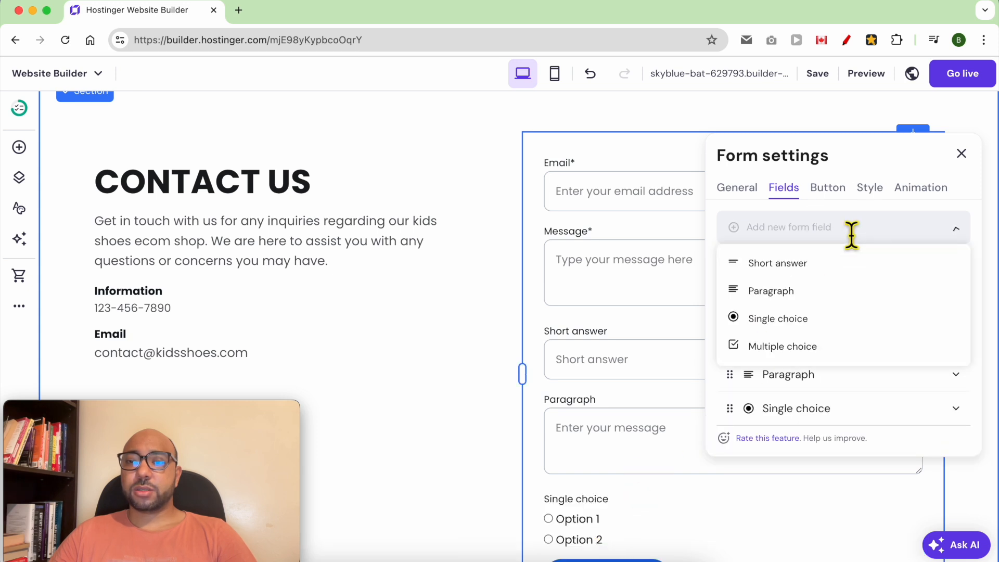
click(813, 347)
scroll(828, 513, down, 5)
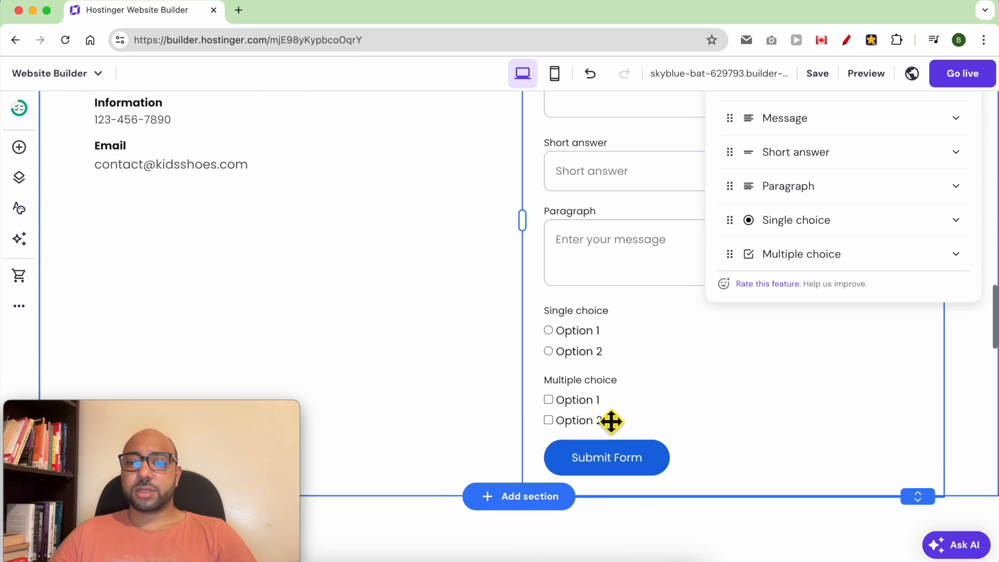
scroll(676, 359, up, 3)
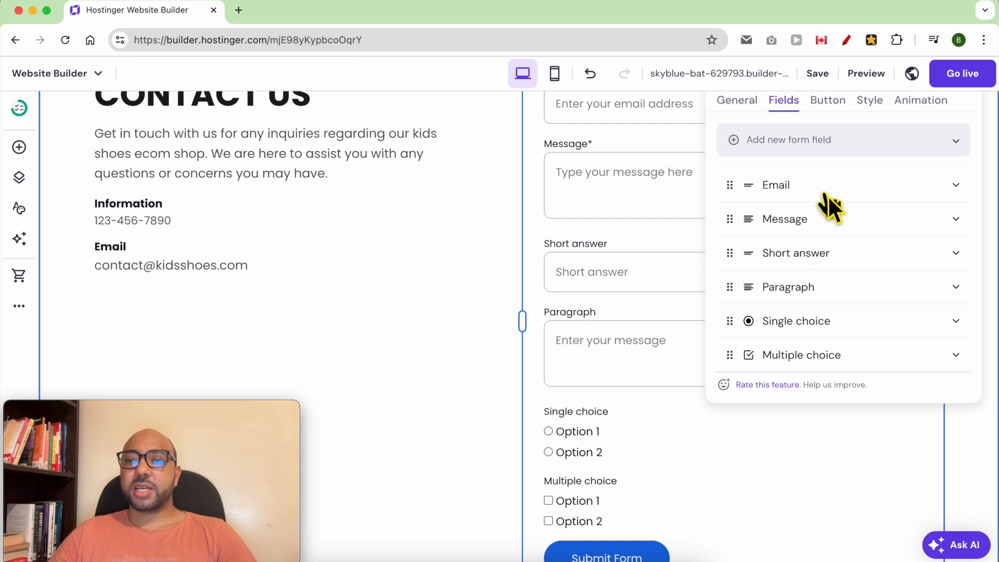
Examine the Email field's label, placeholder, type, required option and validation messages
click(884, 185)
double_click(859, 267)
double_click(838, 332)
scroll(810, 420, down, 3)
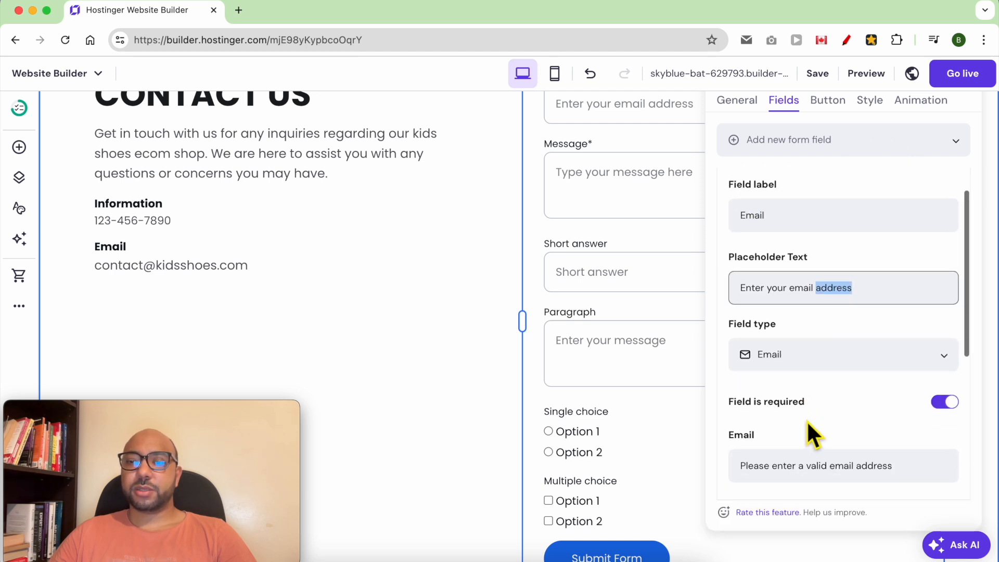
scroll(849, 432, down, 2)
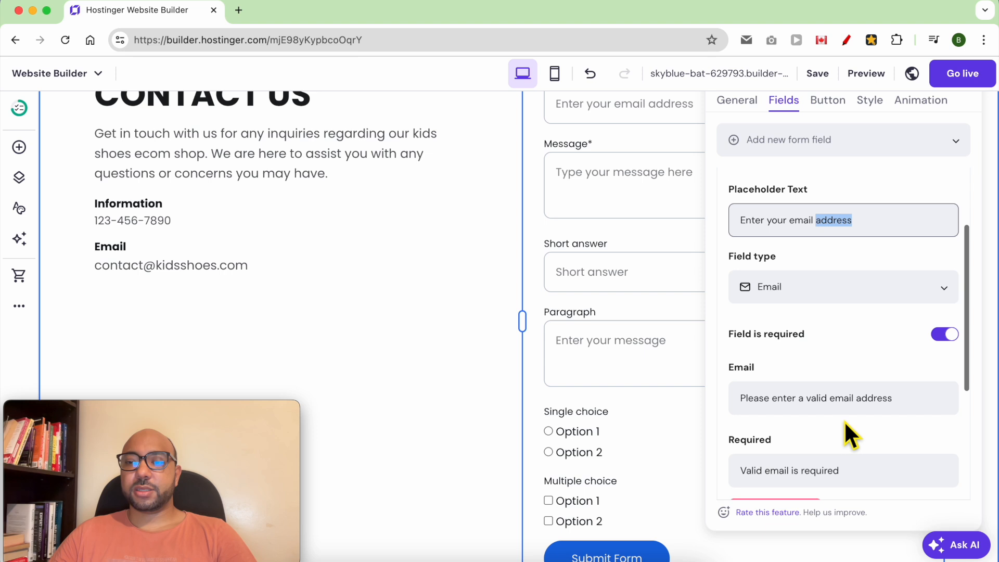
scroll(848, 431, up, 5)
Change the form's submit button text to SEND
click(828, 102)
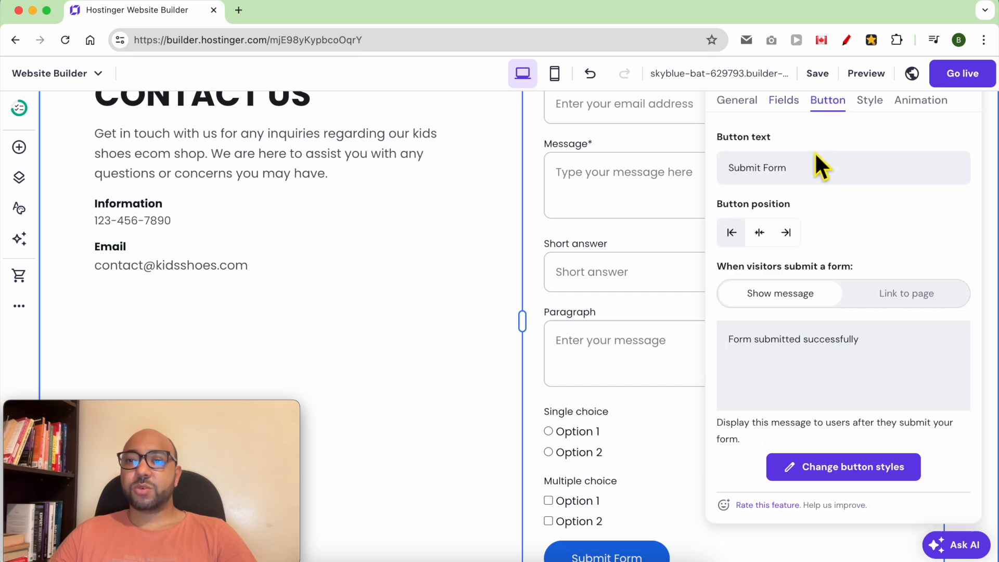
scroll(593, 318, down, 5)
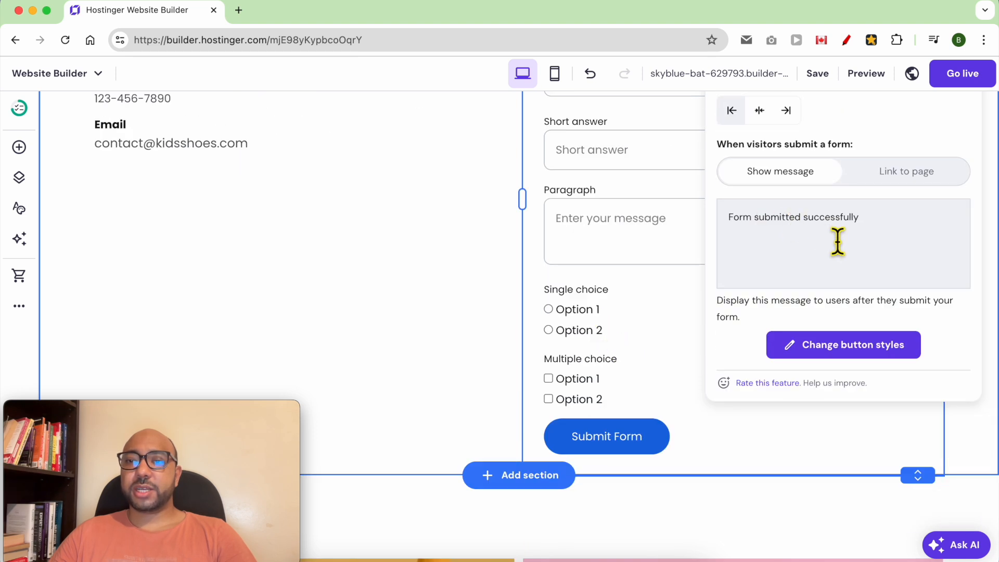
scroll(838, 241, up, 5)
triple_click(815, 288)
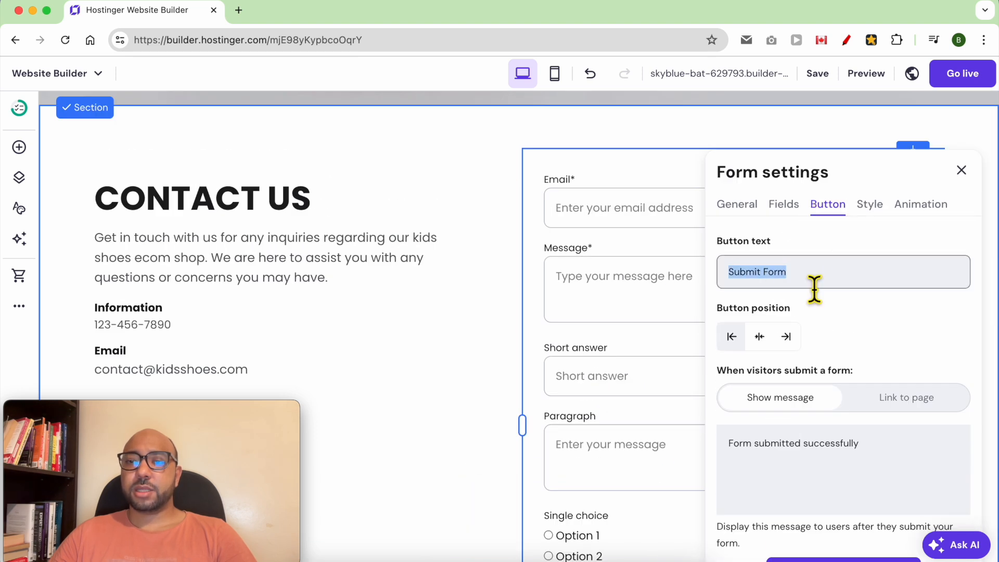
text(SEND)
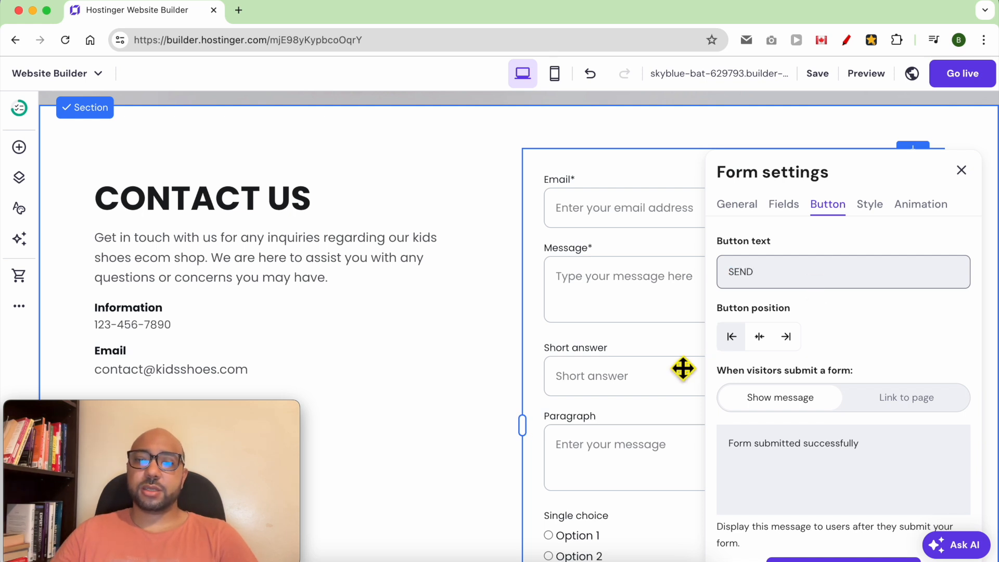
Make form submission link visitors to the Payments & Delivery page instead of showing a message
scroll(676, 375, down, 4)
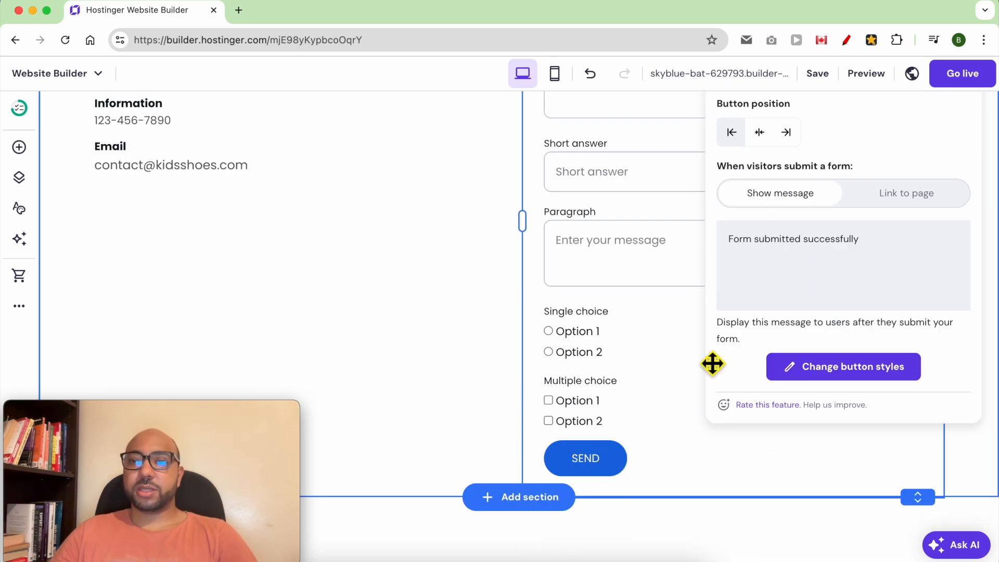
scroll(827, 270, up, 1)
triple_click(808, 301)
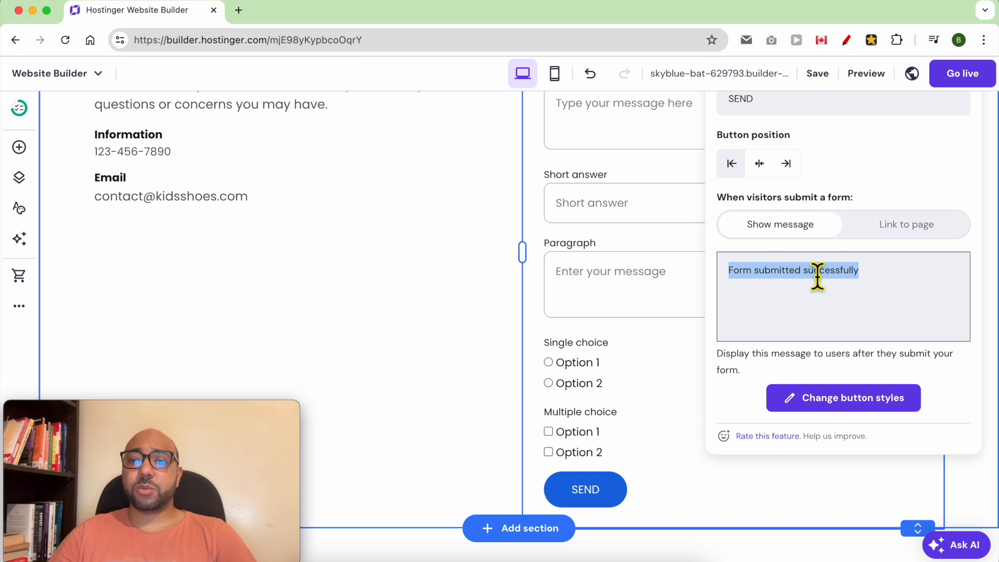
click(903, 228)
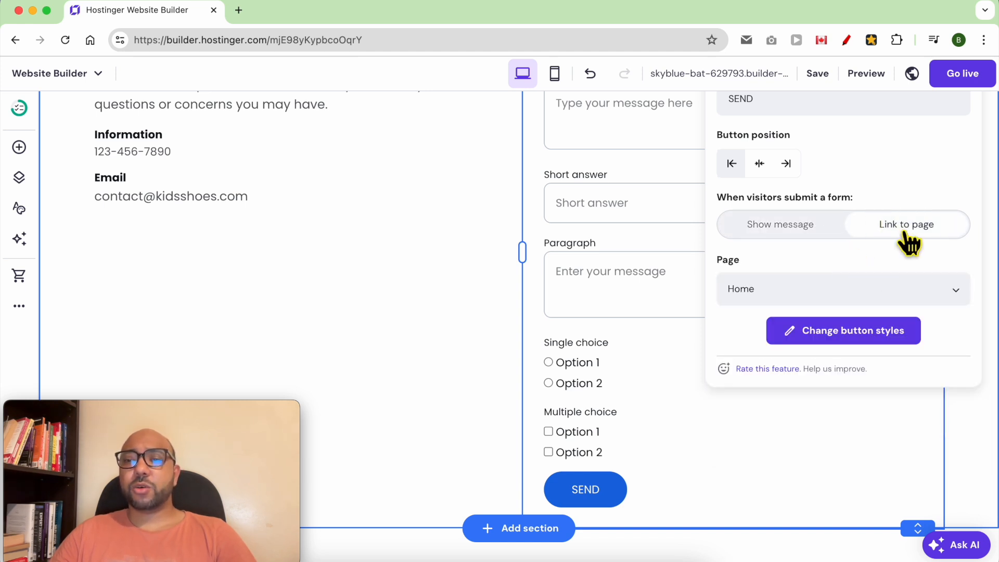
click(850, 290)
click(816, 273)
click(813, 288)
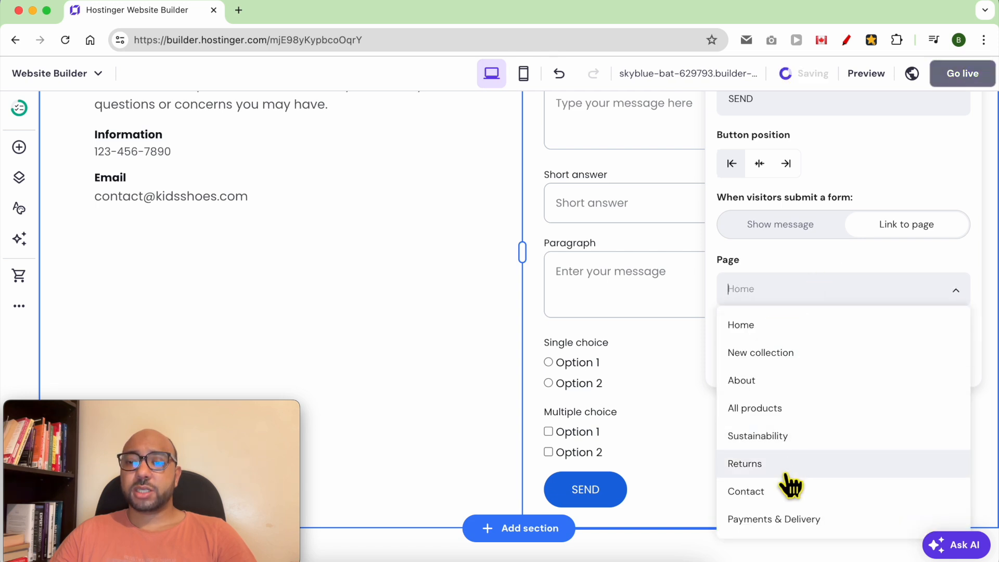
click(781, 519)
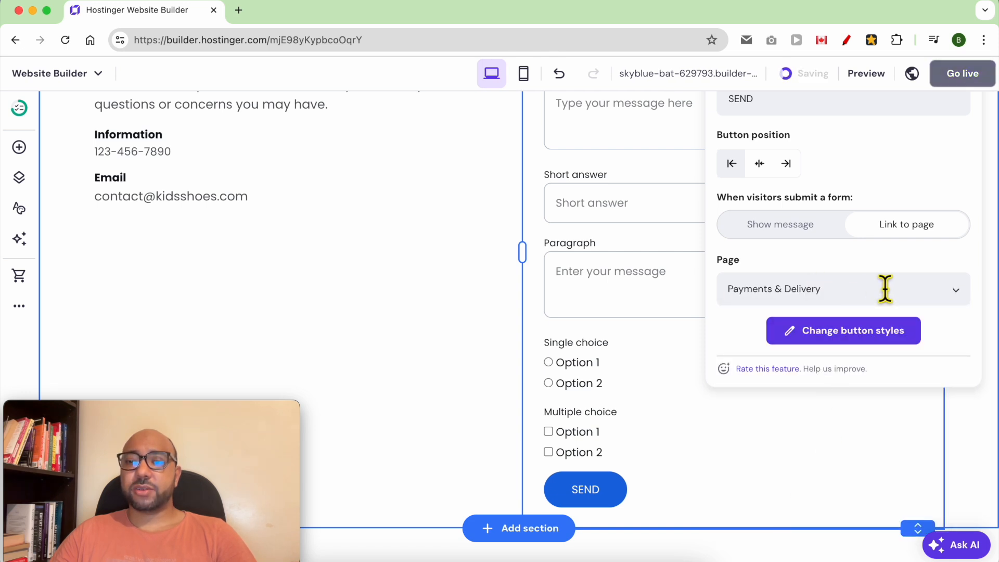
scroll(907, 244, up, 3)
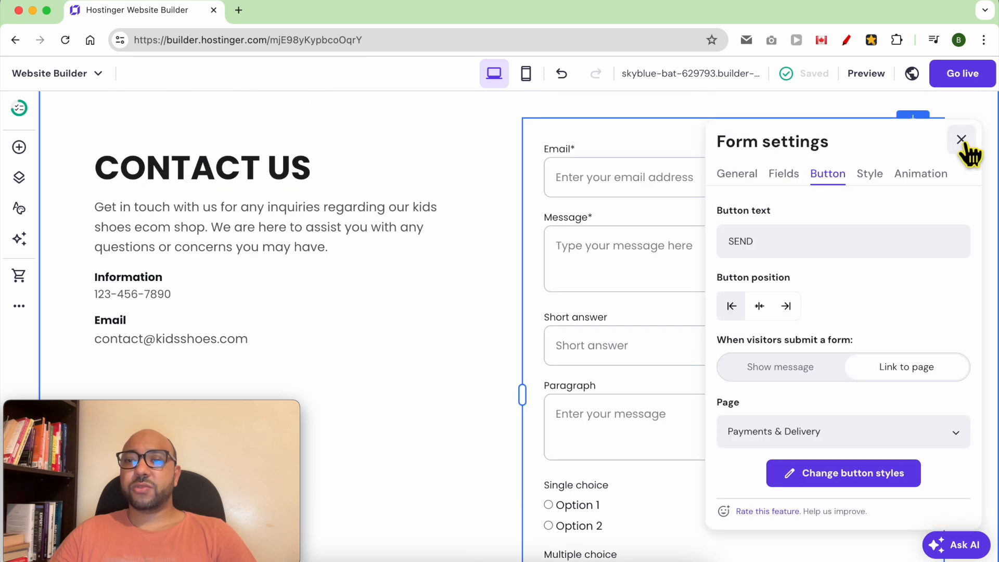
Review the contact form's style options for its form fields and close the form settings
click(963, 75)
click(962, 76)
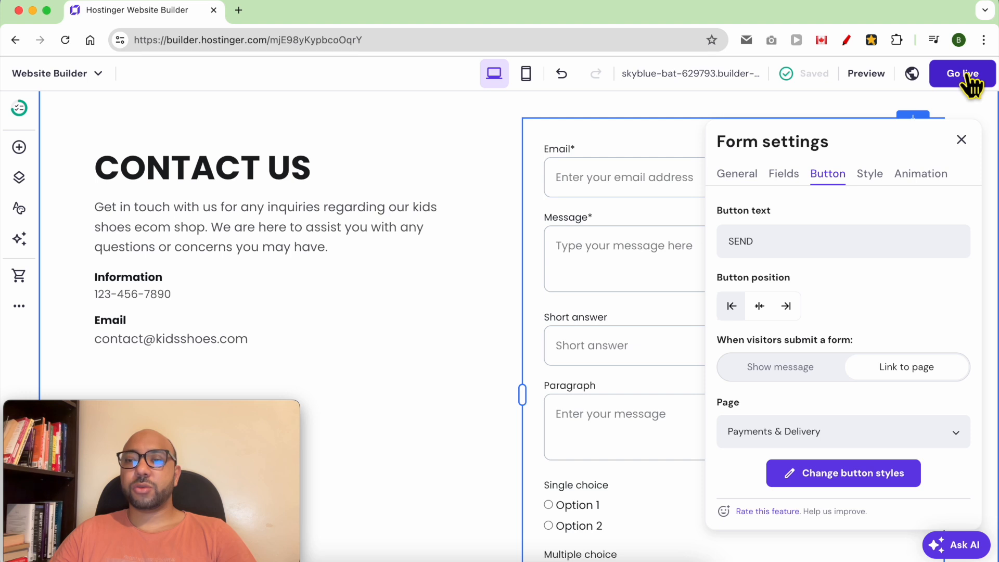
click(870, 179)
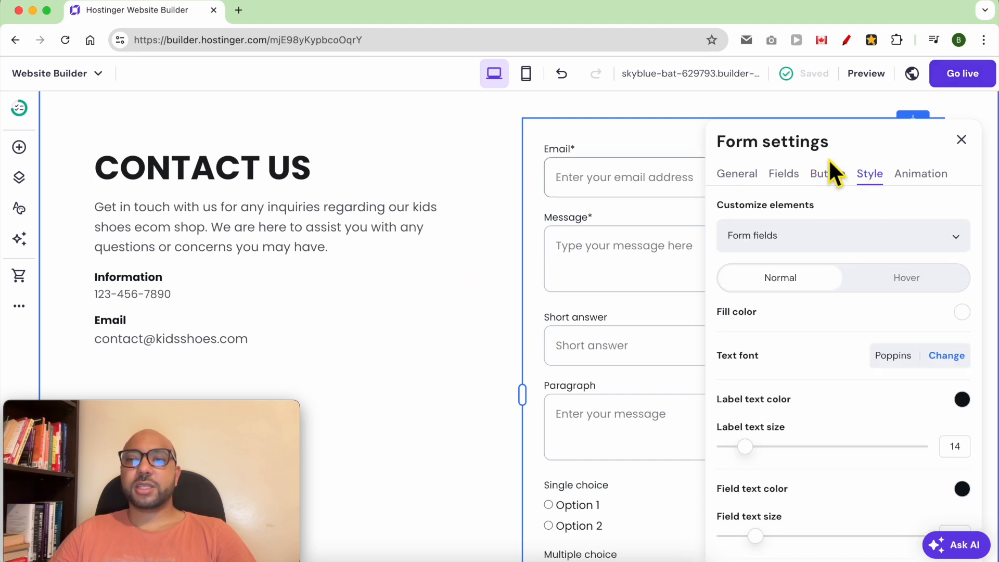
click(952, 77)
click(958, 78)
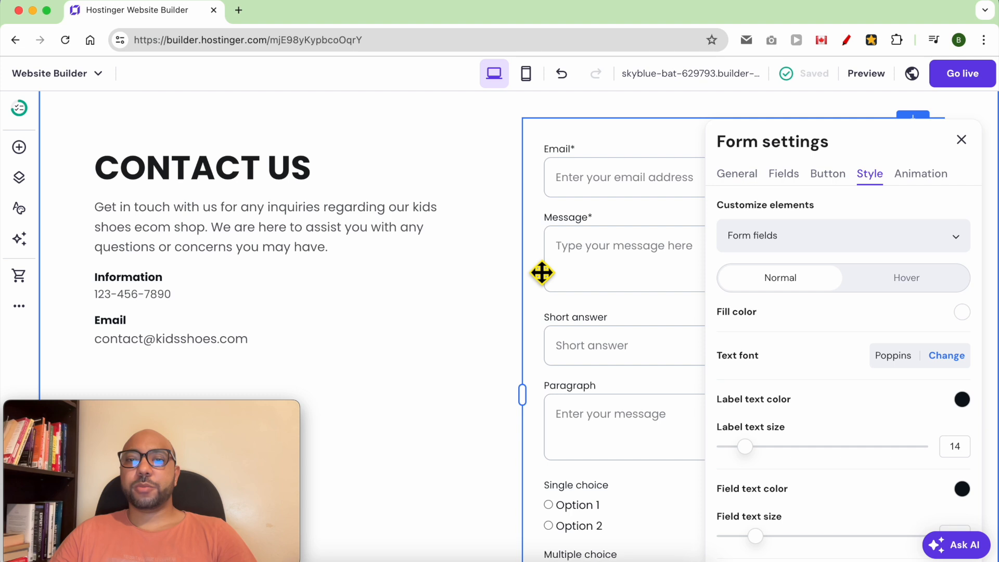
click(960, 140)
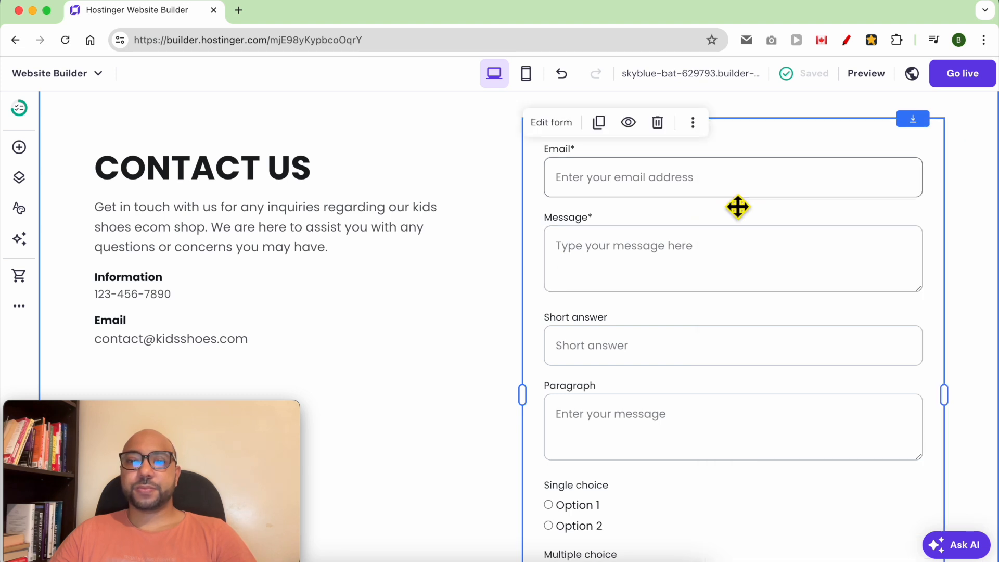
Look through the images, headings and buttons of the About Mina and Sustainability section
scroll(437, 270, down, 10)
scroll(437, 270, down, 5)
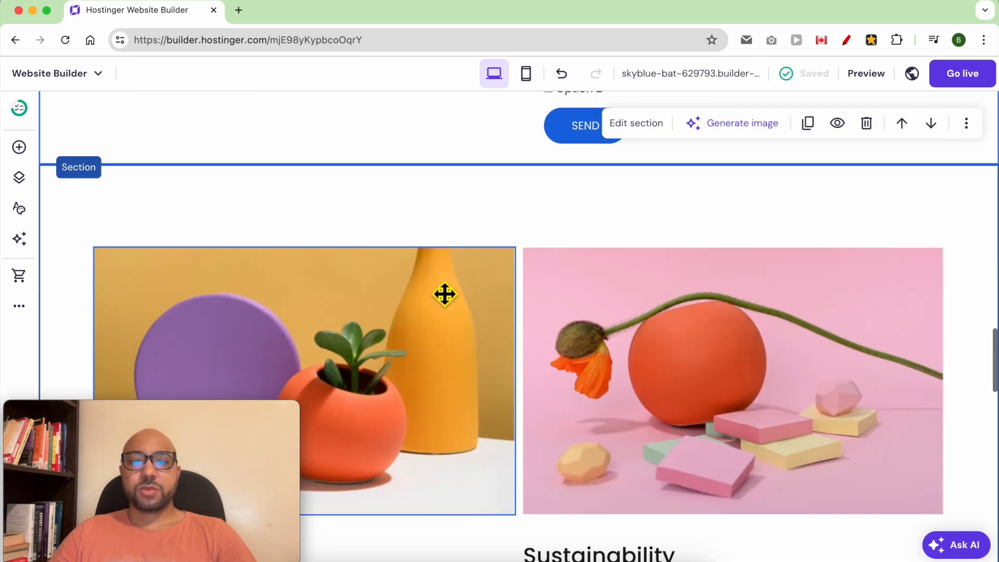
scroll(432, 313, up, 3)
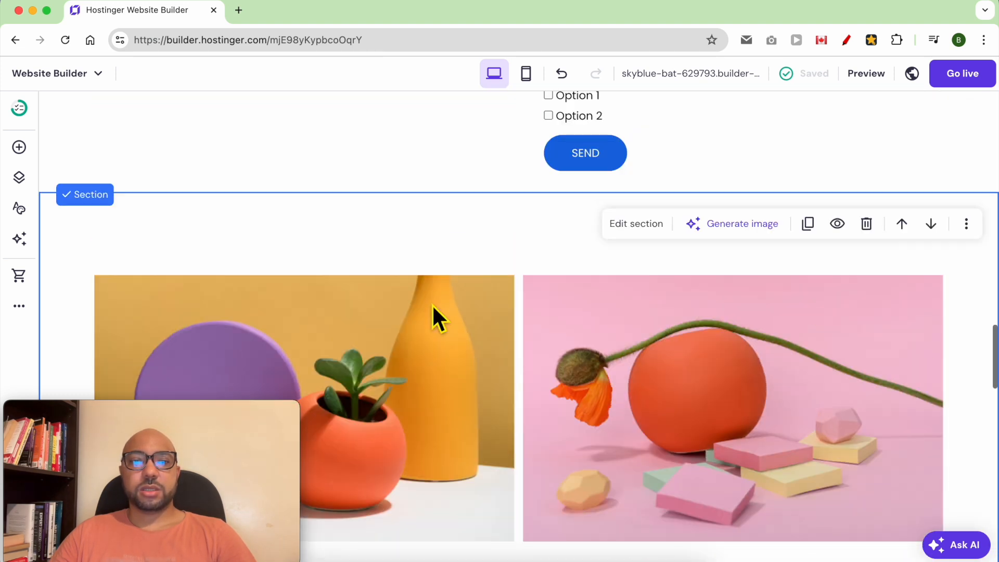
click(431, 287)
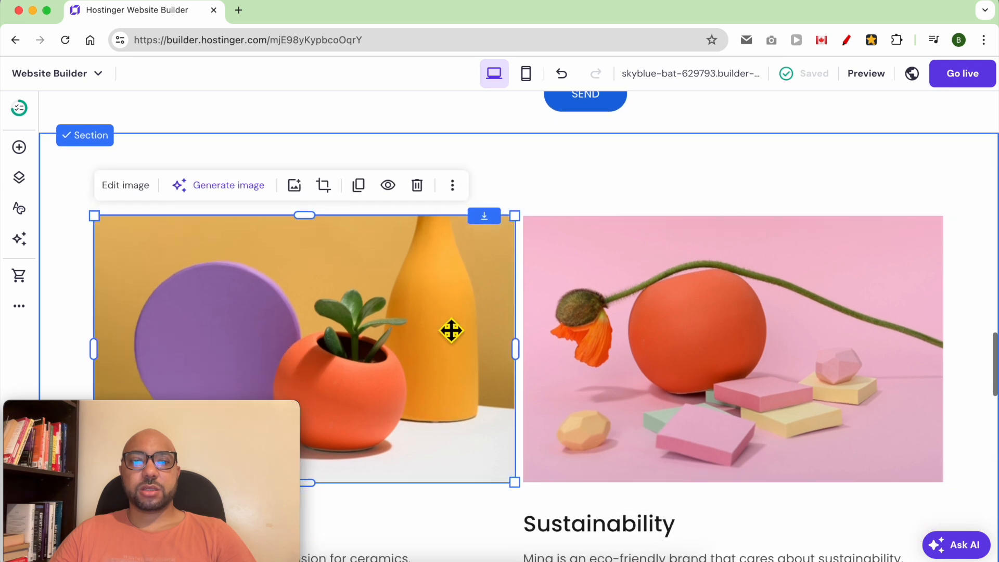
scroll(451, 330, down, 5)
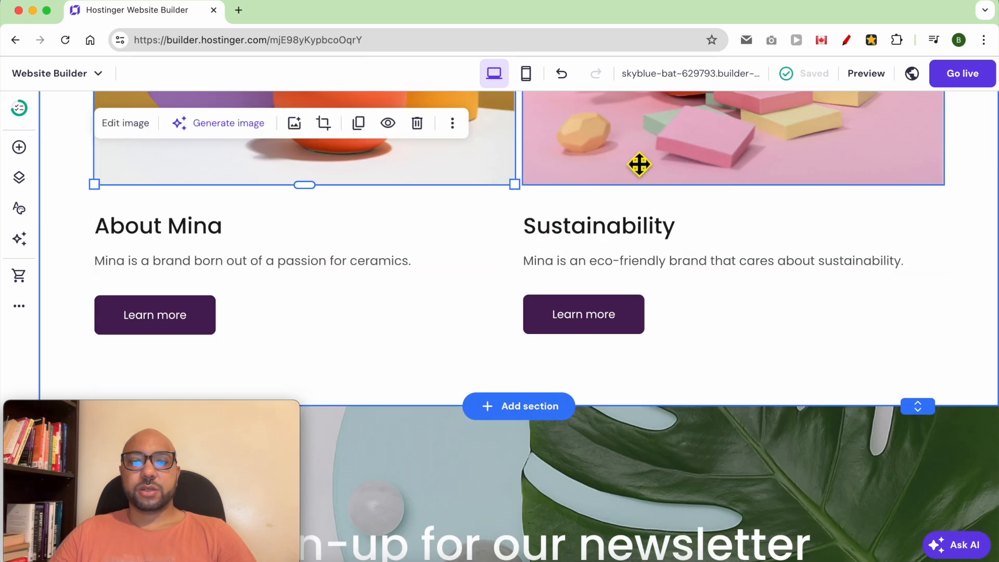
click(658, 148)
click(638, 233)
click(614, 312)
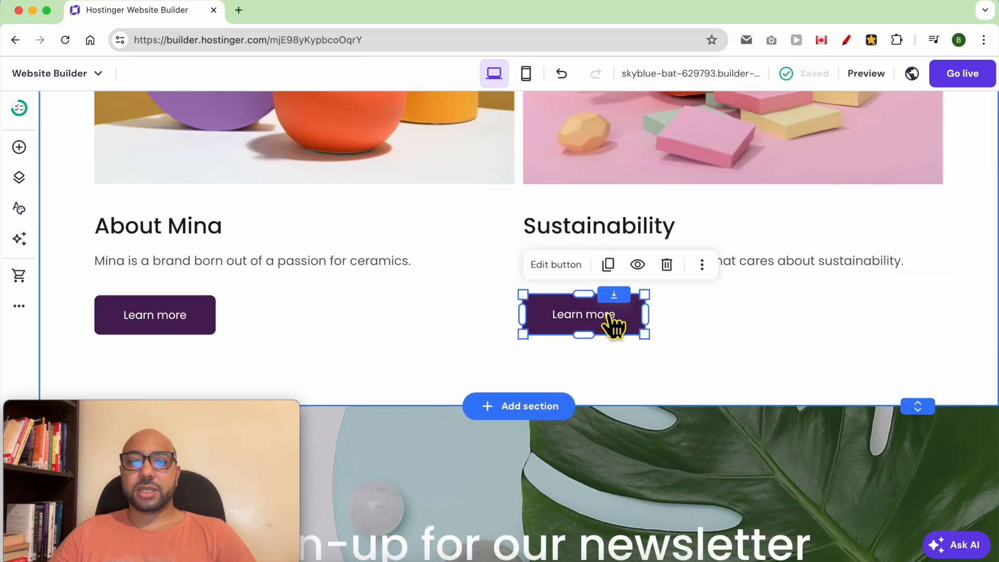
scroll(651, 330, down, 5)
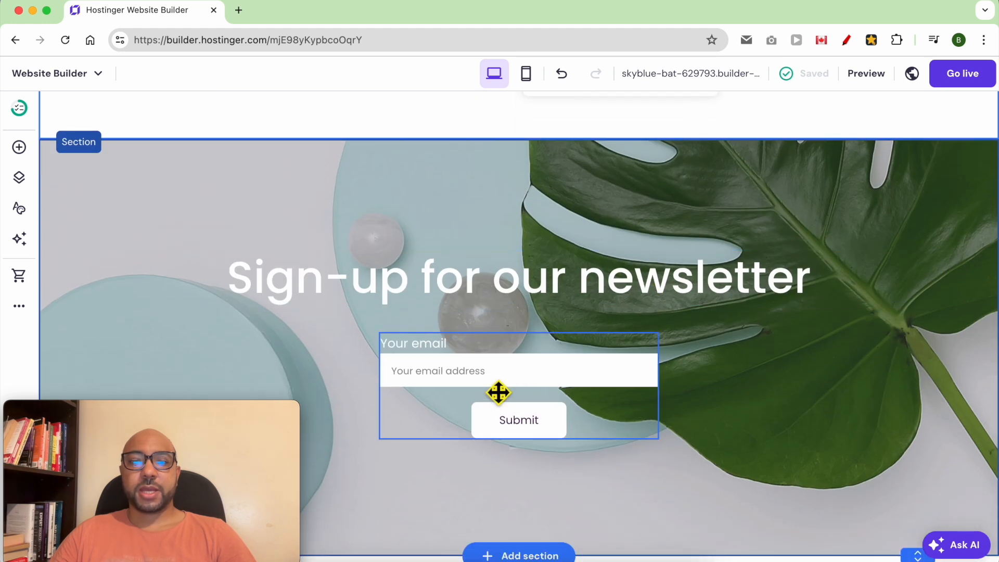
Delete the existing email form from the newsletter sign-up section
scroll(497, 393, down, 1)
click(532, 159)
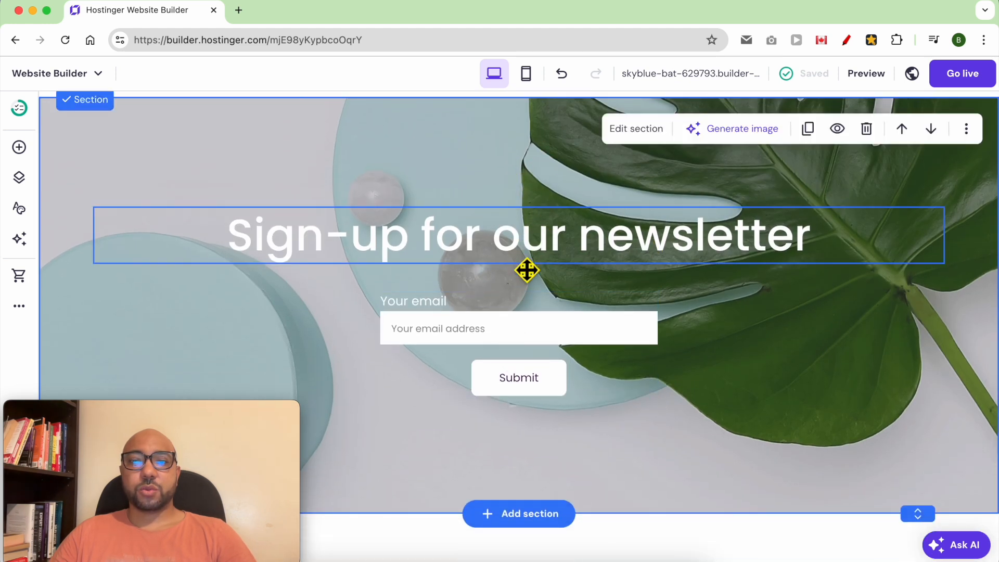
click(514, 137)
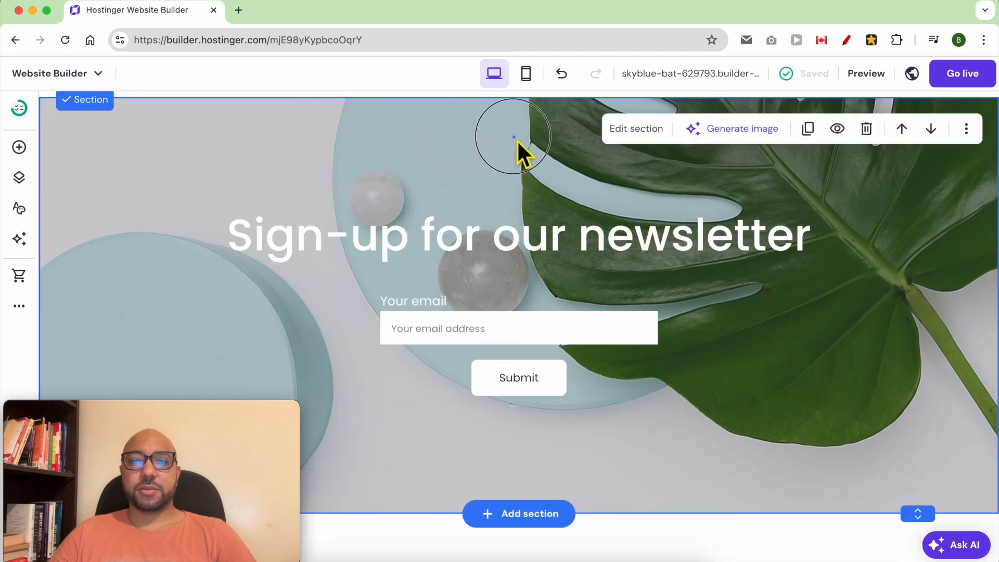
click(535, 247)
click(514, 359)
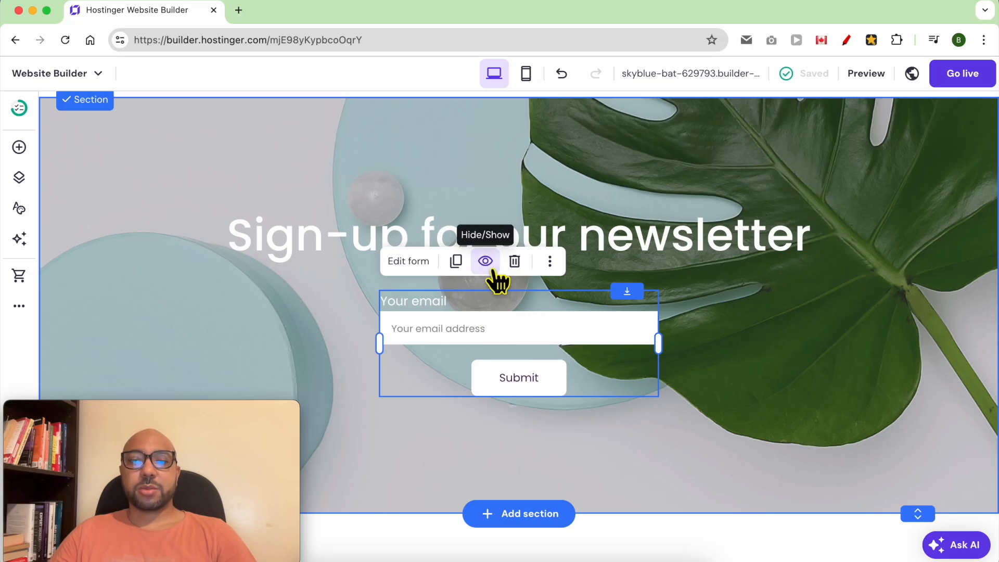
click(514, 262)
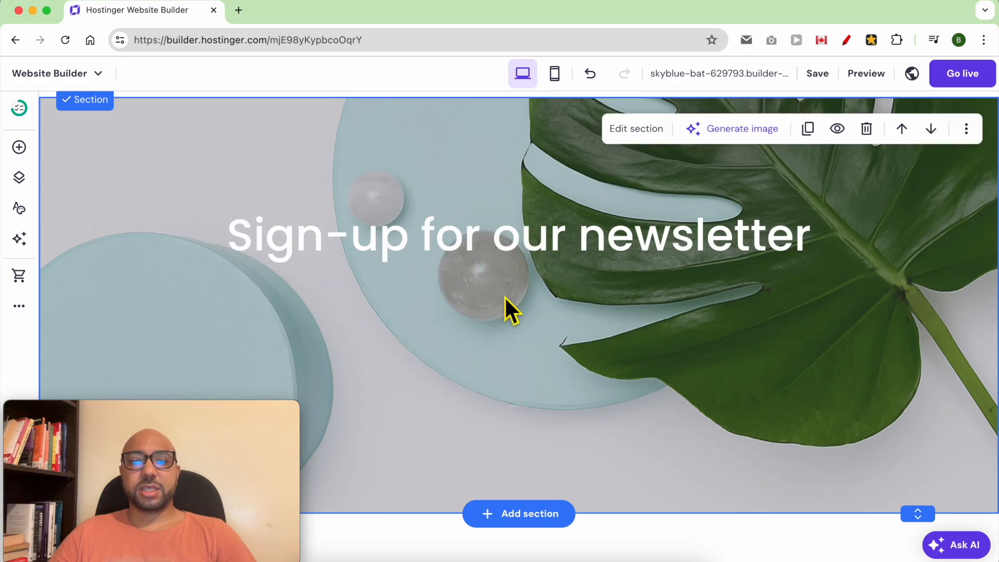
Add a Subscribe form beneath the newsletter heading and widen it
click(19, 147)
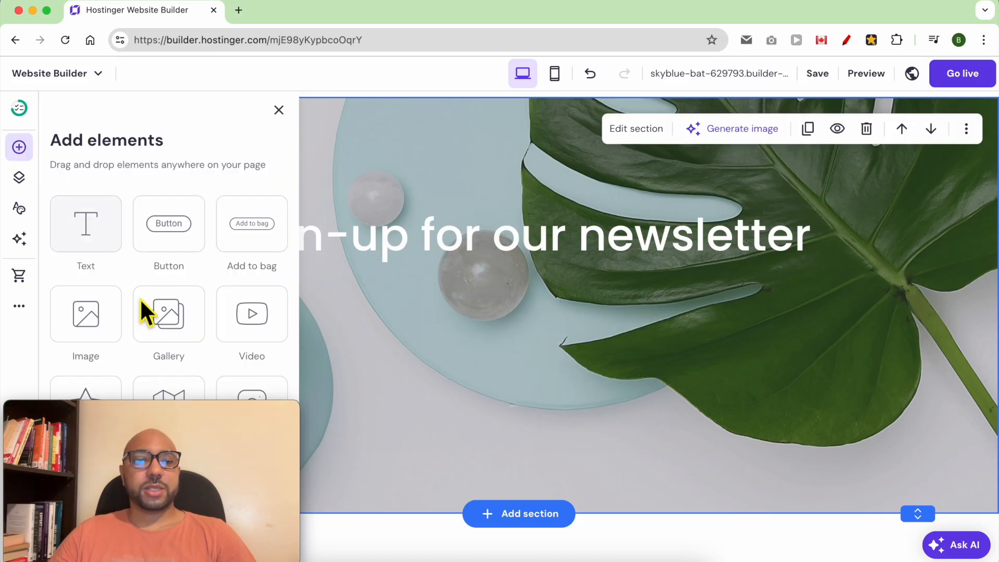
drag(233, 409, 910, 7)
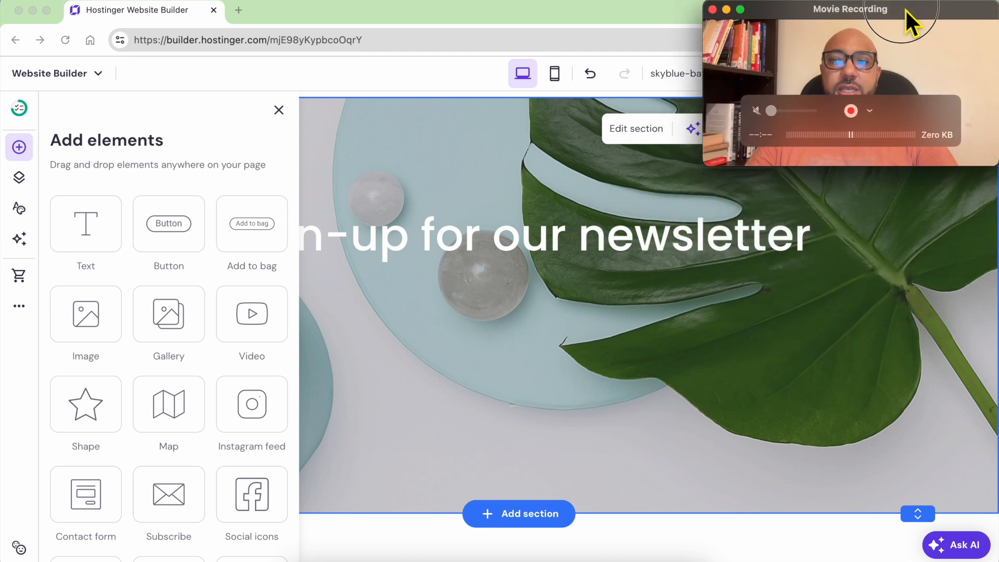
scroll(182, 404, down, 2)
scroll(182, 404, down, 1)
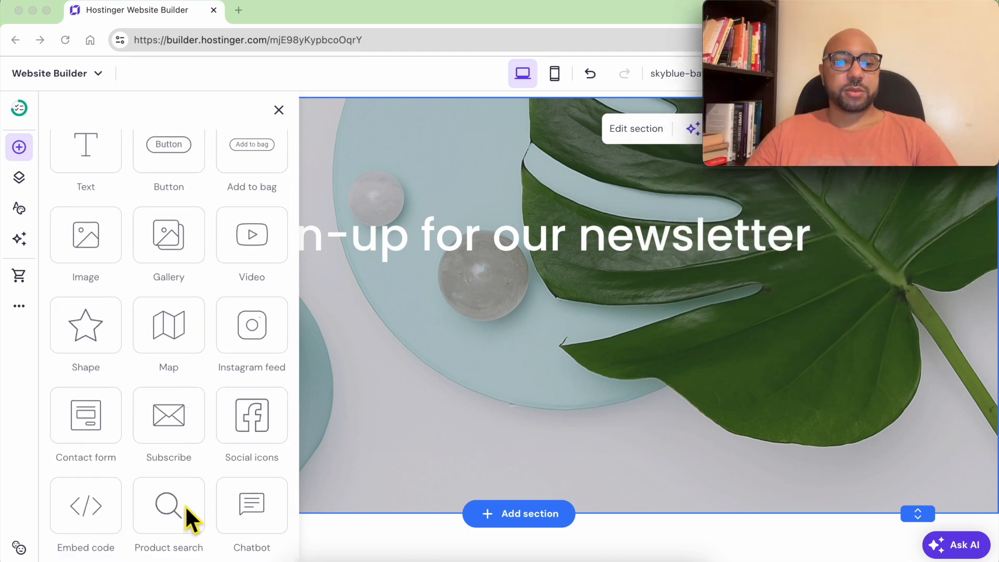
drag(182, 434, 486, 374)
scroll(486, 373, up, 2)
drag(542, 475, 488, 415)
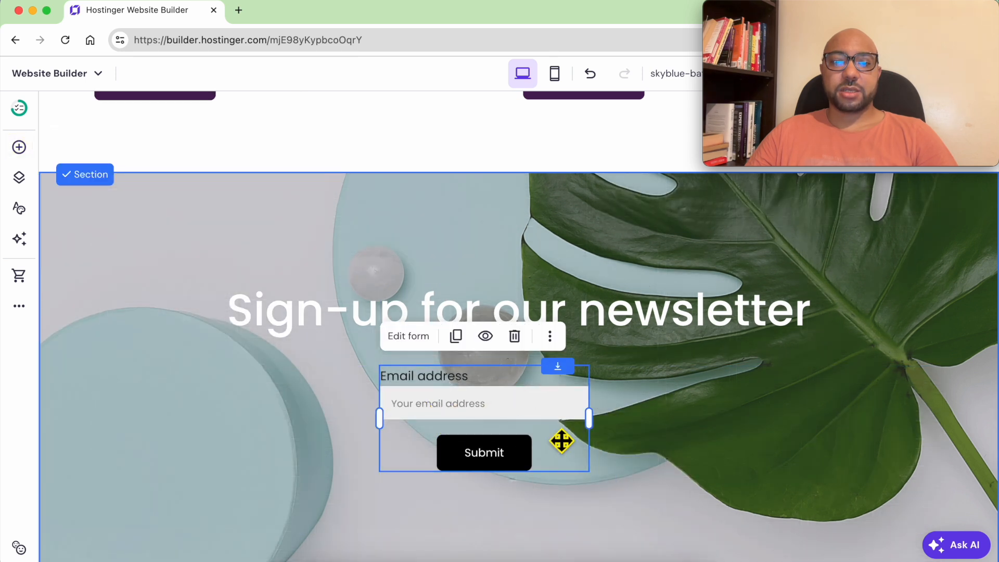
drag(603, 434, 726, 428)
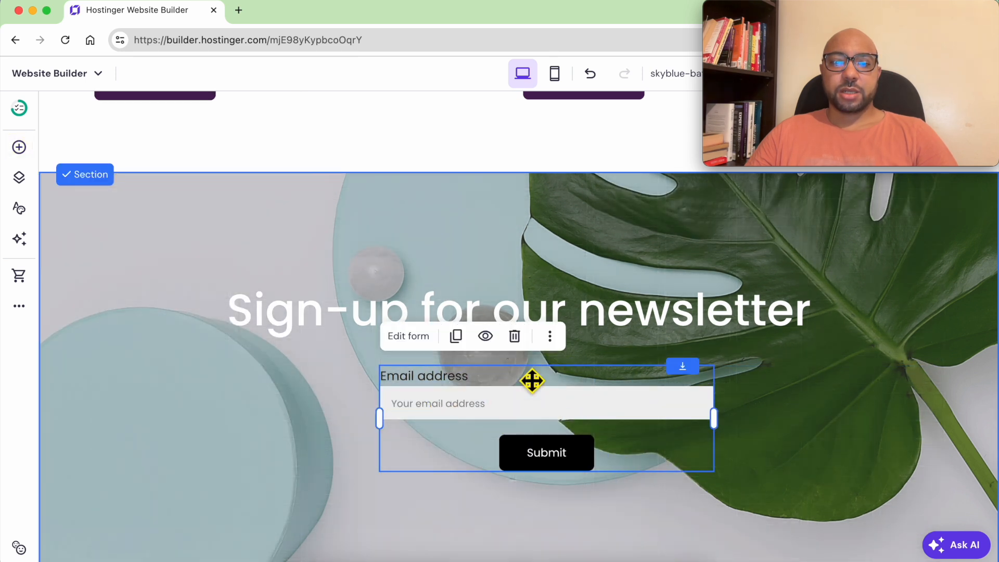
Check the submissions list of the Subscribe form from its form settings and return to the page
click(409, 337)
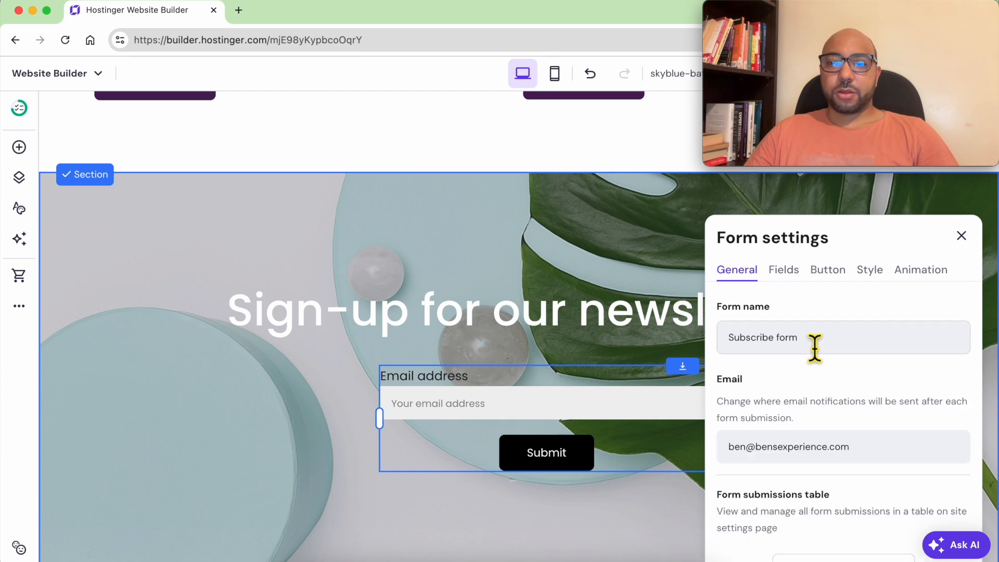
scroll(838, 401, down, 5)
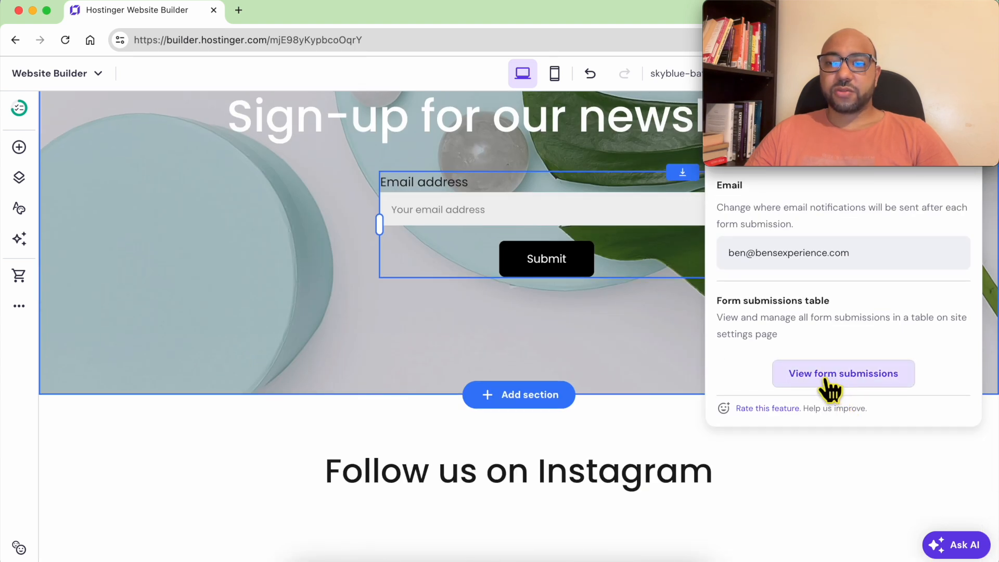
click(830, 379)
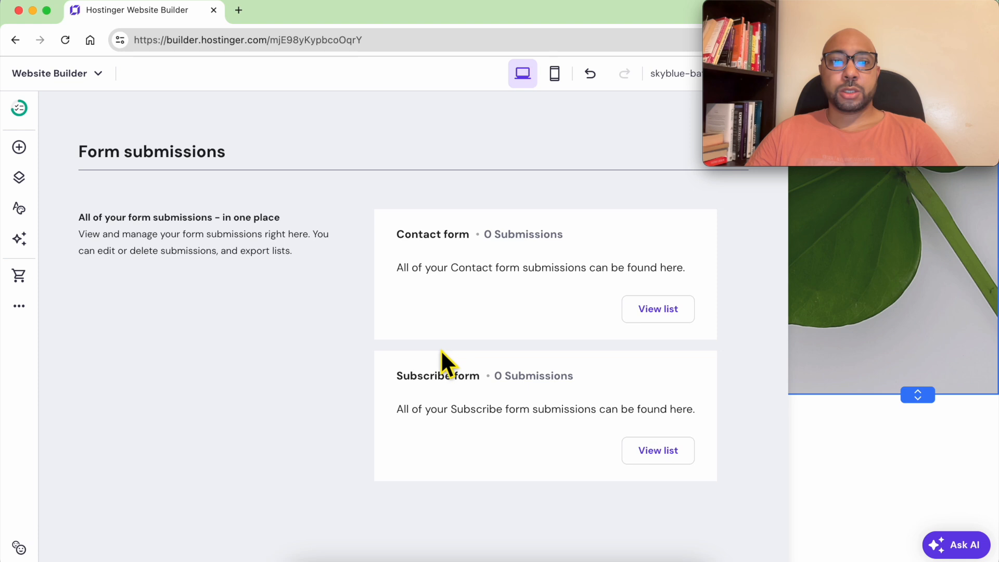
drag(397, 384, 477, 384)
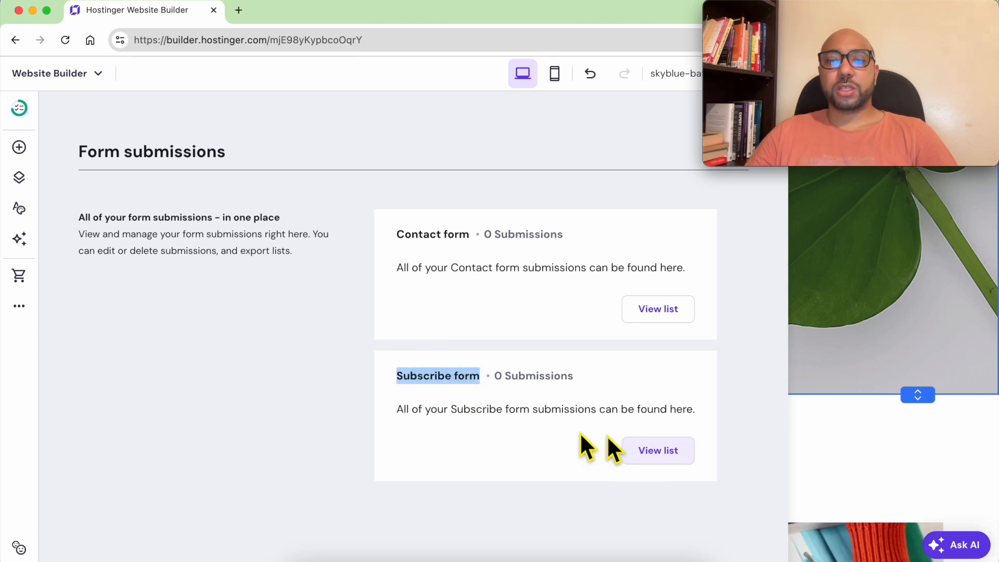
click(651, 460)
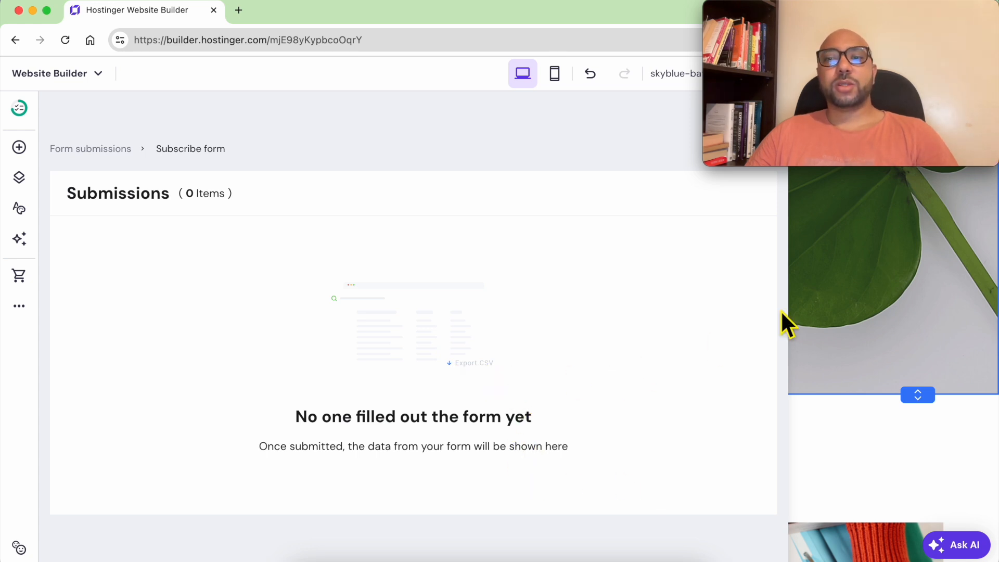
click(830, 281)
Delete all three images from the Follow us on Instagram section
scroll(629, 352, down, 5)
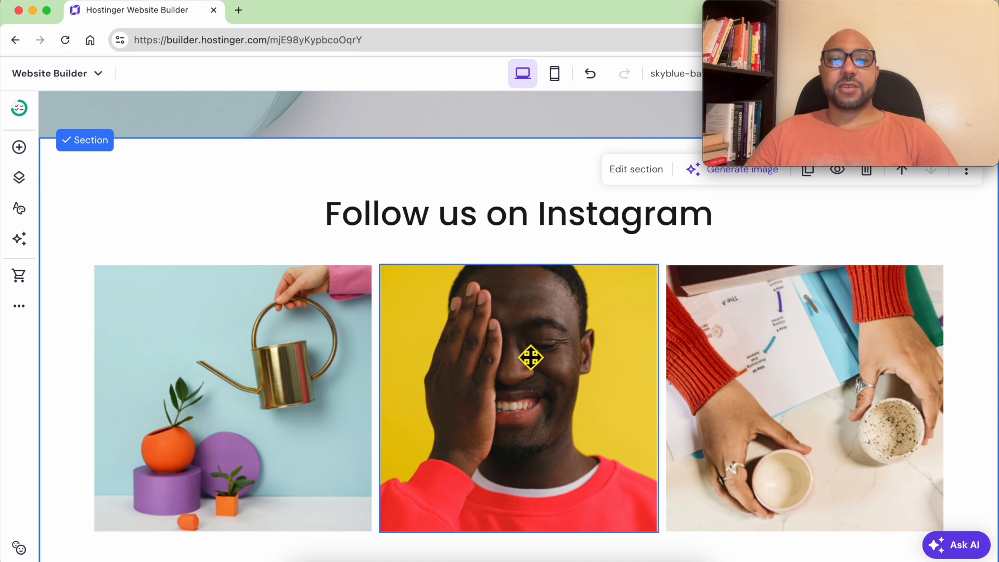
click(530, 359)
click(308, 260)
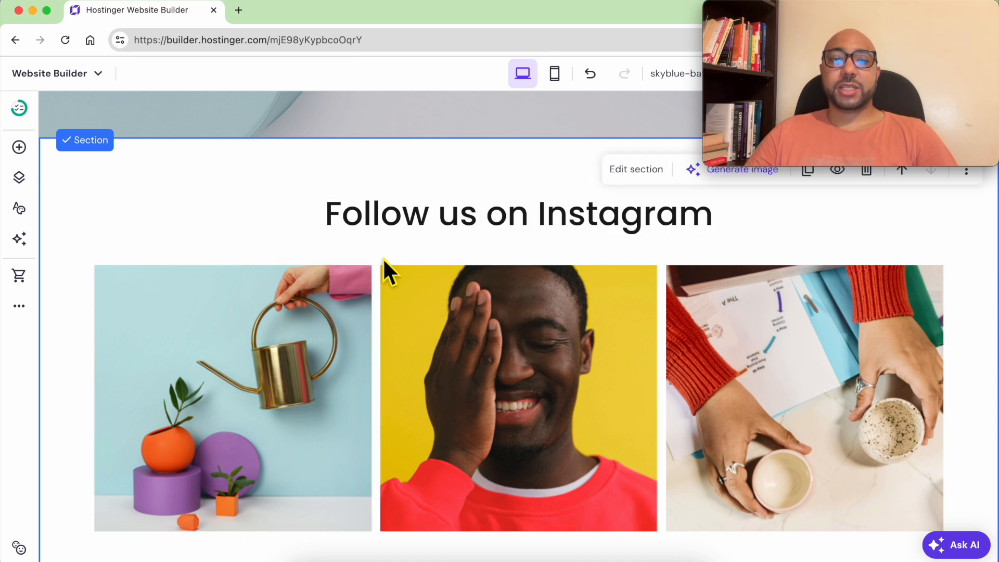
click(241, 338)
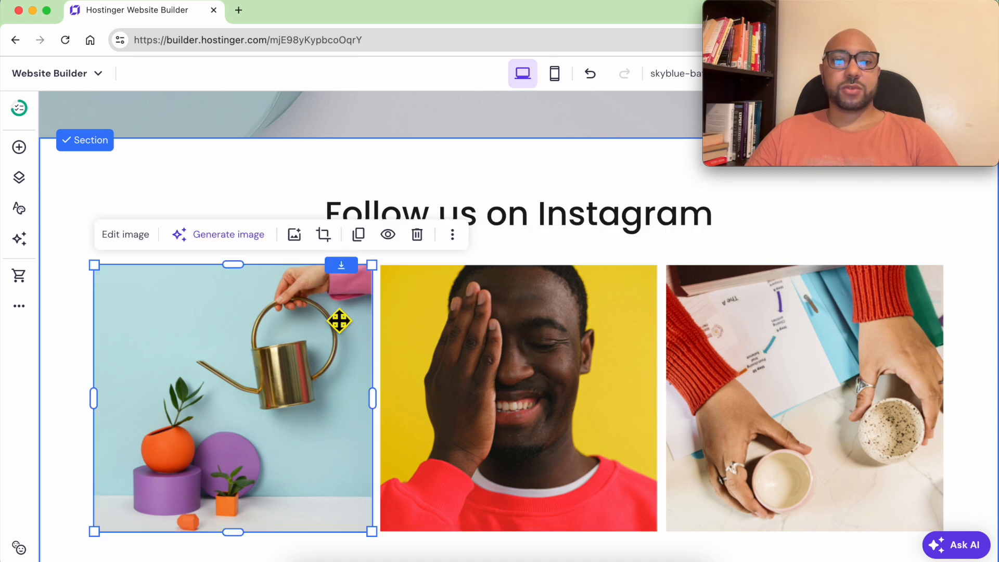
click(633, 309)
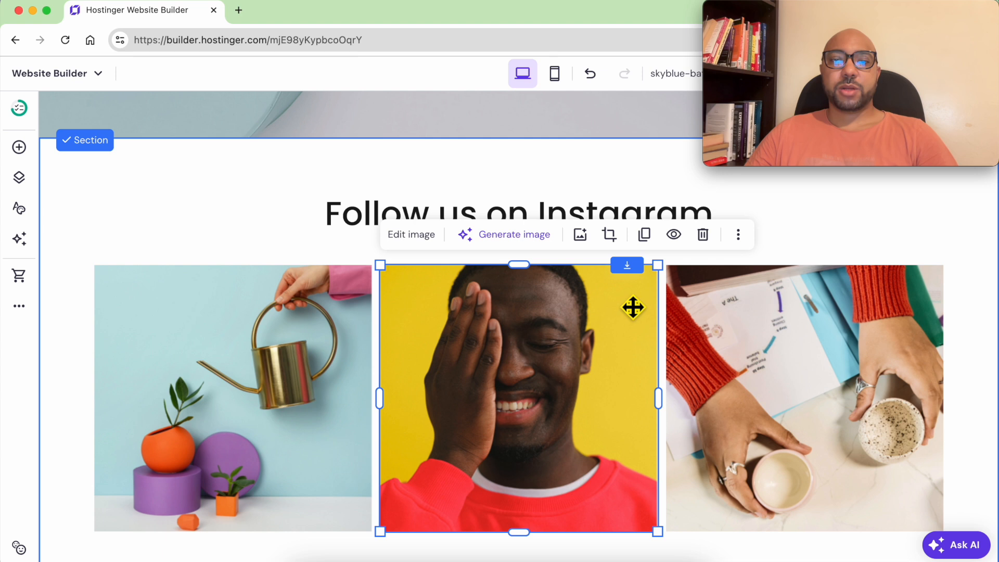
click(678, 238)
click(701, 238)
click(711, 271)
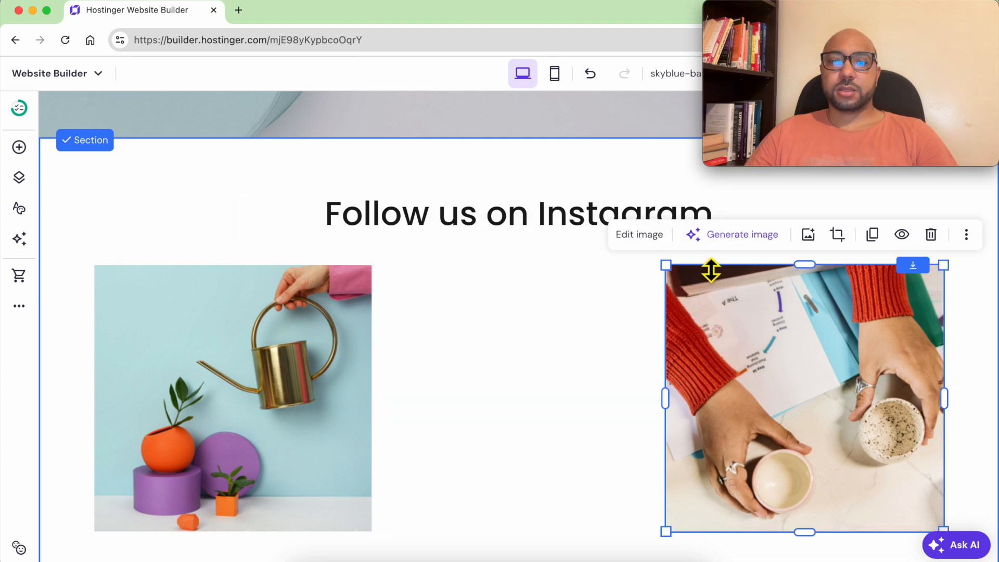
click(931, 234)
click(374, 316)
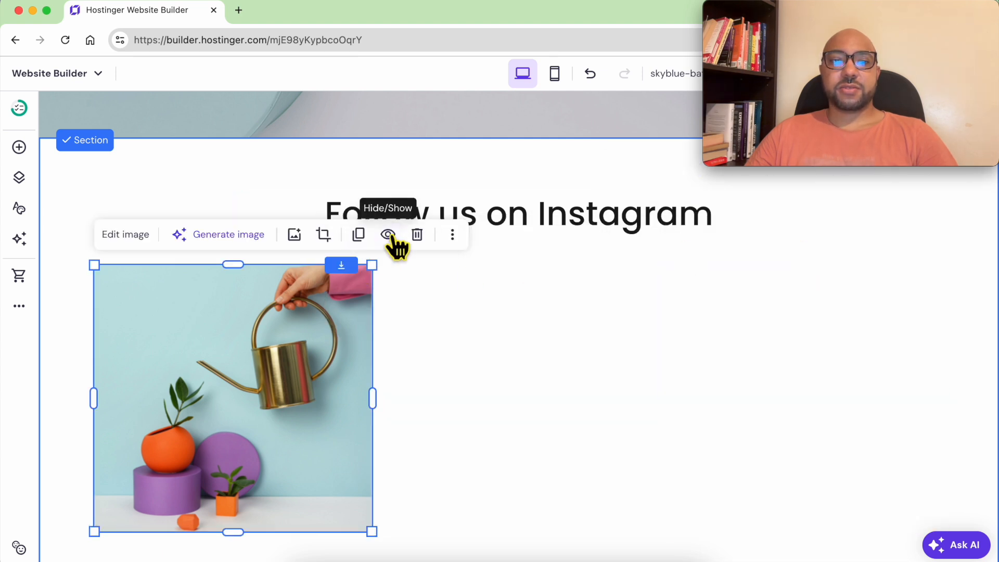
click(417, 235)
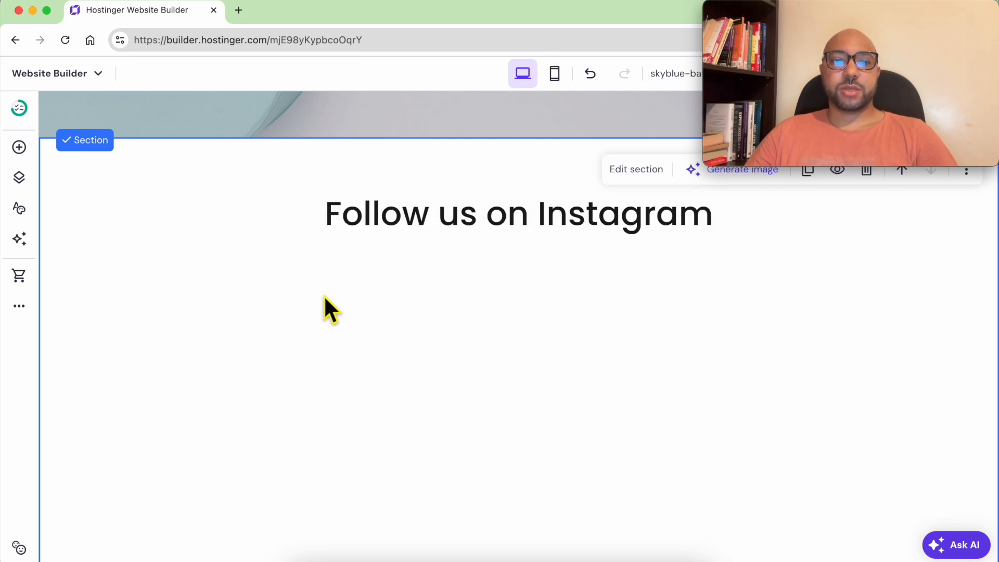
Add an Instagram feed beneath the Follow us on Instagram heading and widen it across most of the section
click(19, 147)
scroll(165, 390, down, 3)
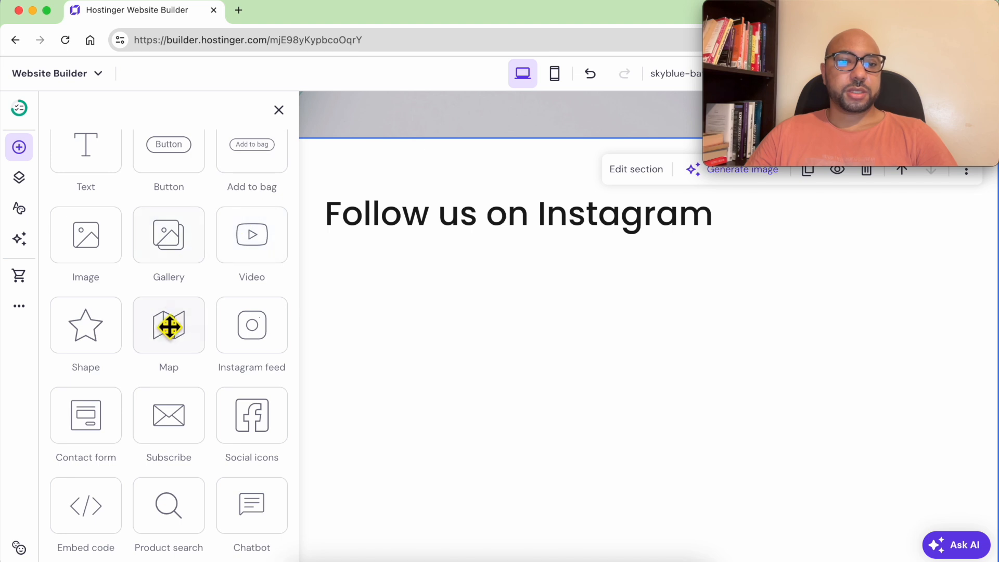
drag(262, 336, 431, 394)
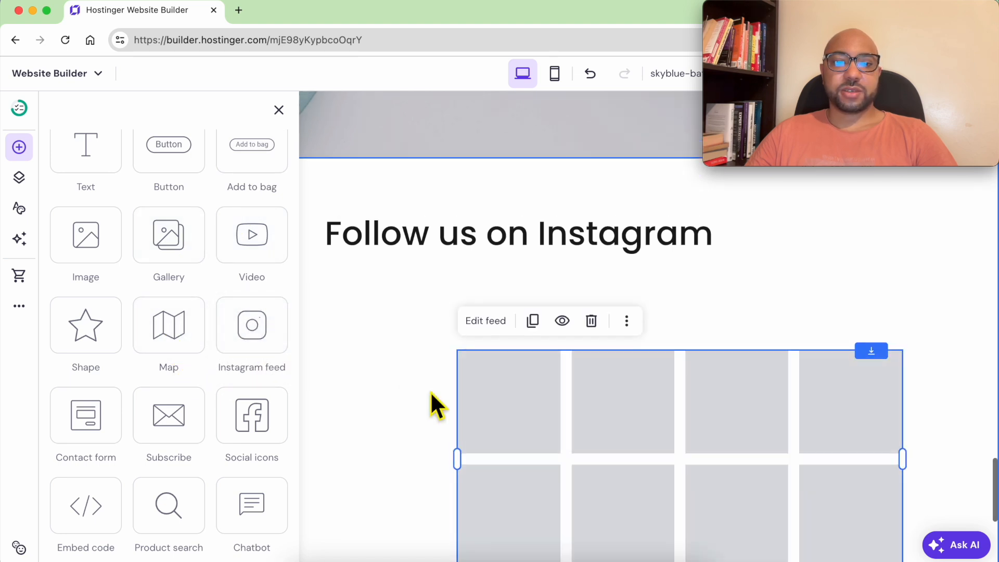
drag(524, 417, 185, 350)
drag(573, 394, 906, 383)
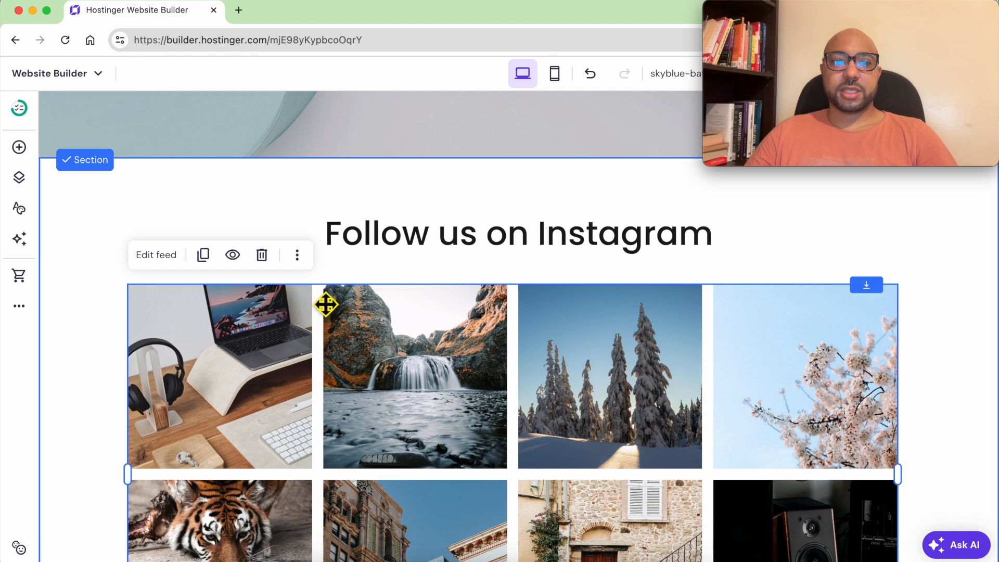
Open the Instagram feed's settings and check the Connect Instagram authorization window without signing in
click(164, 255)
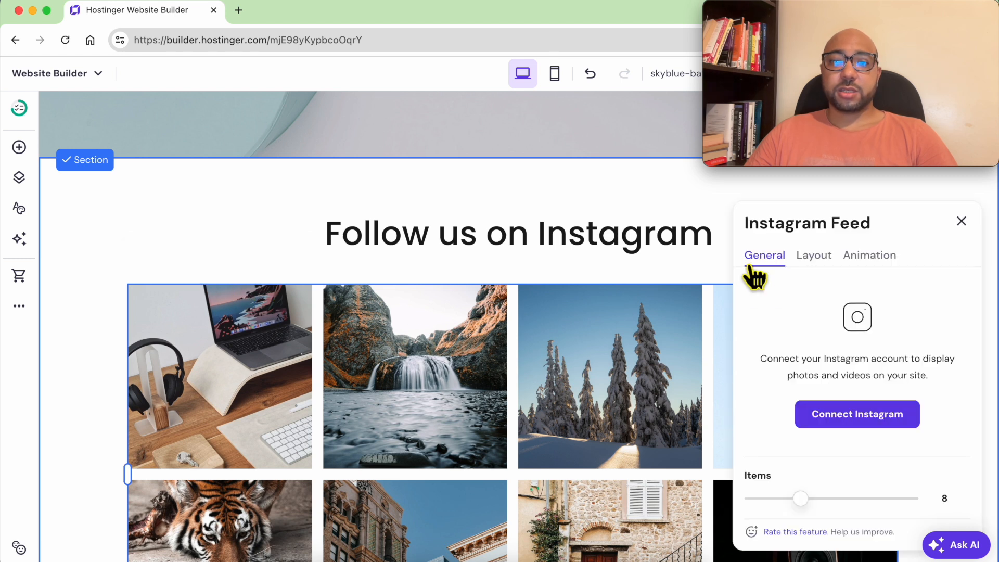
click(849, 417)
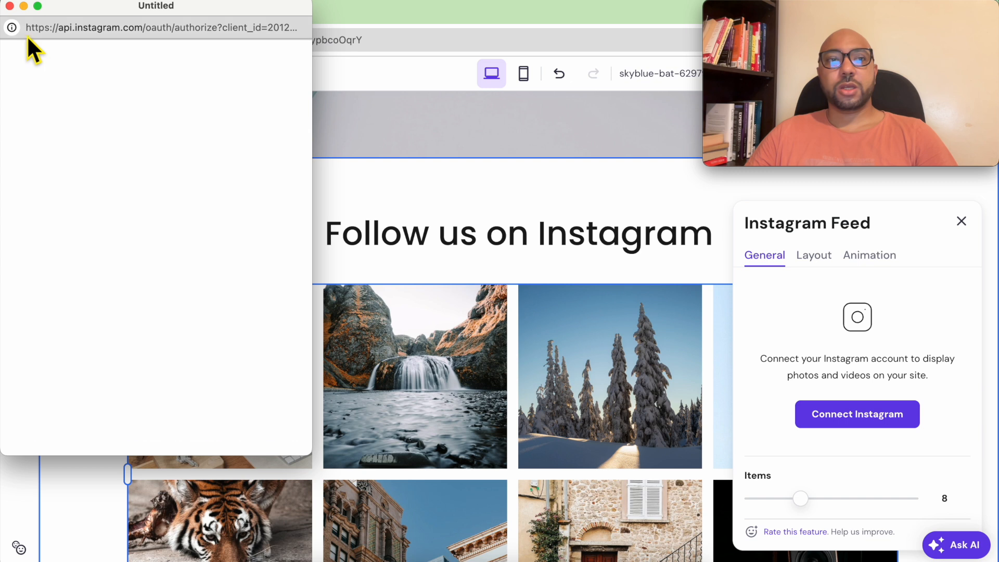
click(23, 7)
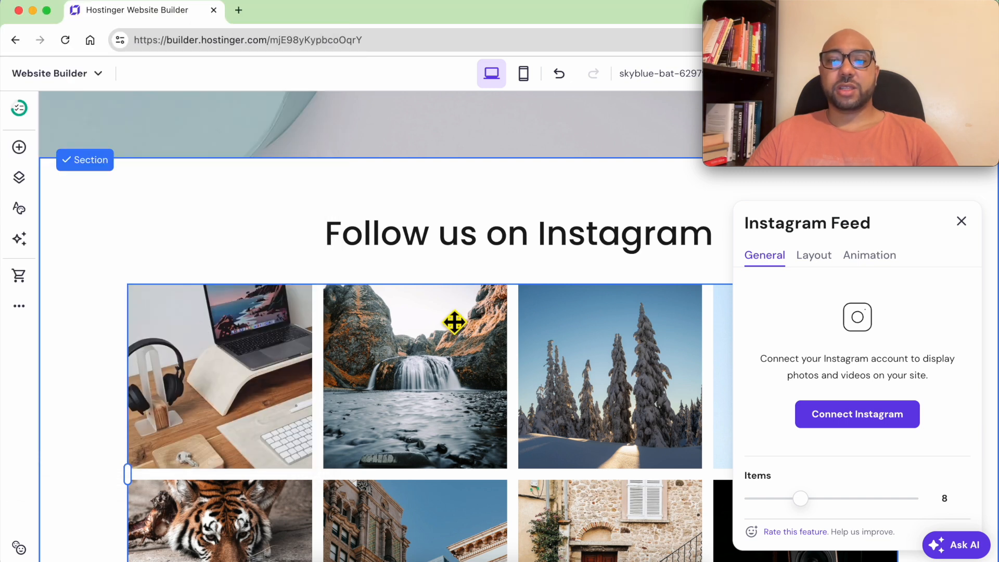
Set the Instagram feed to 6 items, 6 items per row and a 24 px gap between photos
mouse_move(802, 499)
mouse_down()
mouse_move(865, 504)
mouse_move(771, 511)
mouse_move(791, 513)
mouse_up()
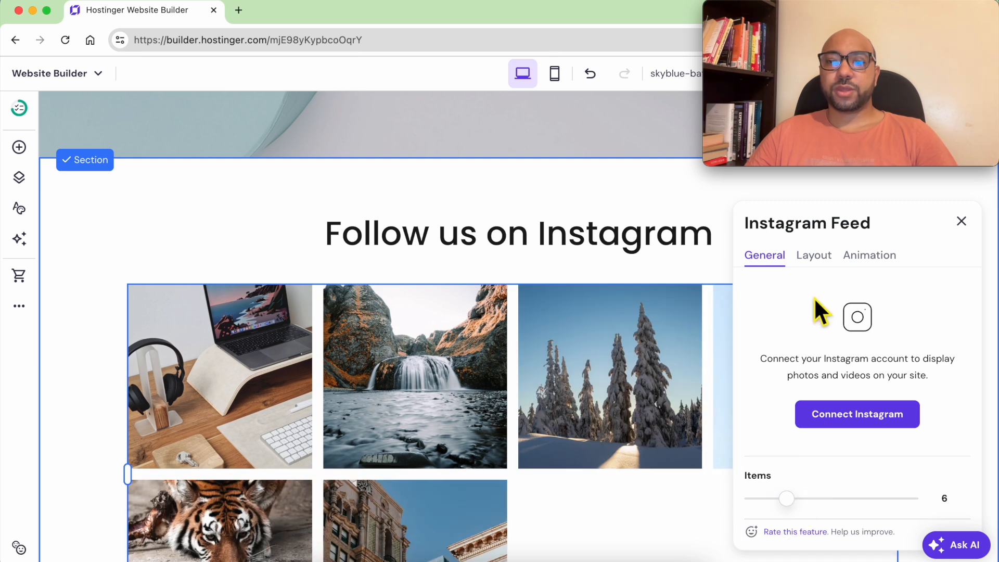
click(814, 256)
mouse_move(802, 333)
mouse_down()
mouse_move(843, 330)
mouse_move(813, 333)
mouse_up()
mouse_move(787, 389)
mouse_down()
mouse_move(830, 392)
mouse_move(805, 390)
mouse_up()
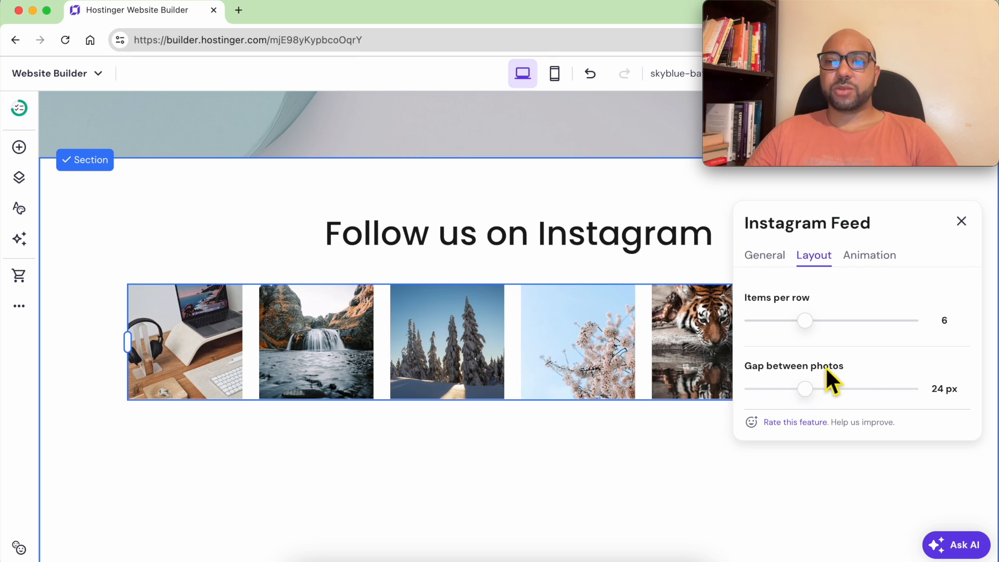
click(962, 221)
scroll(588, 385, down, 5)
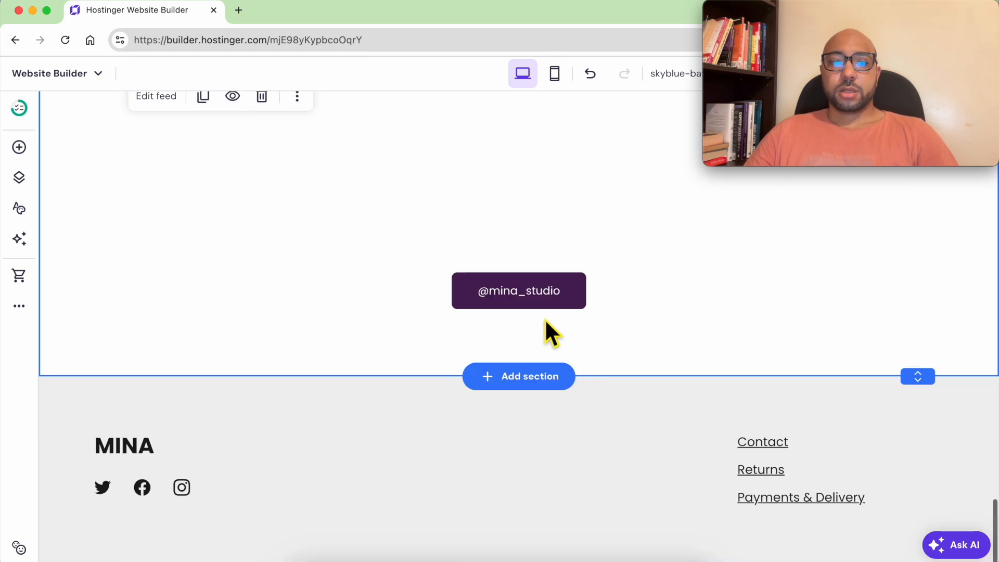
click(534, 299)
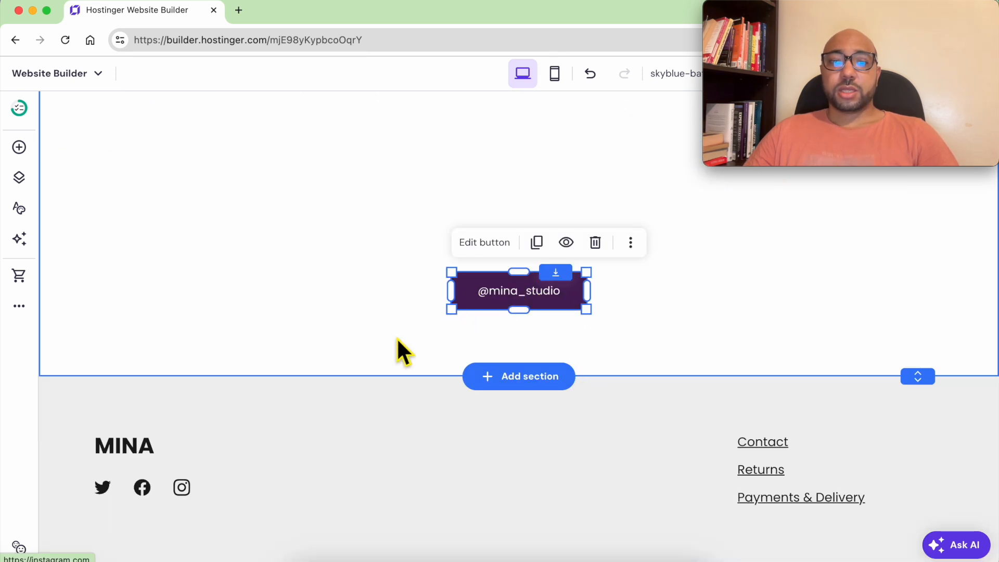
scroll(442, 357, up, 3)
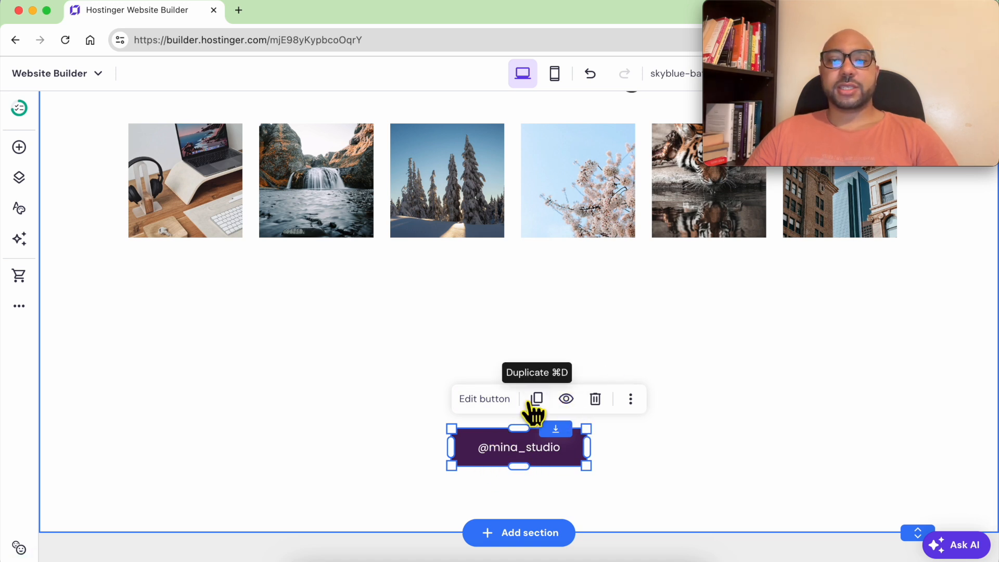
scroll(523, 457, down, 3)
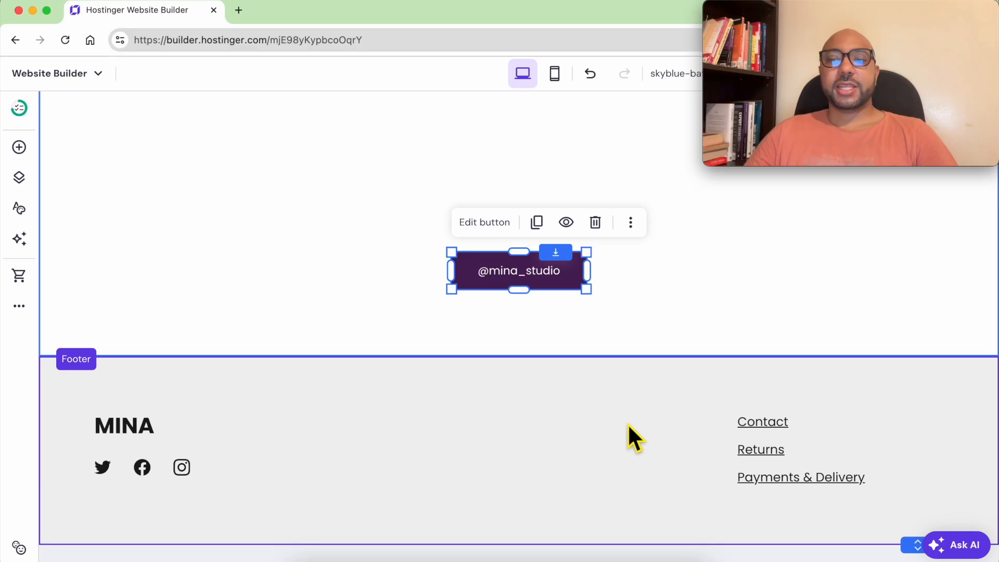
click(613, 435)
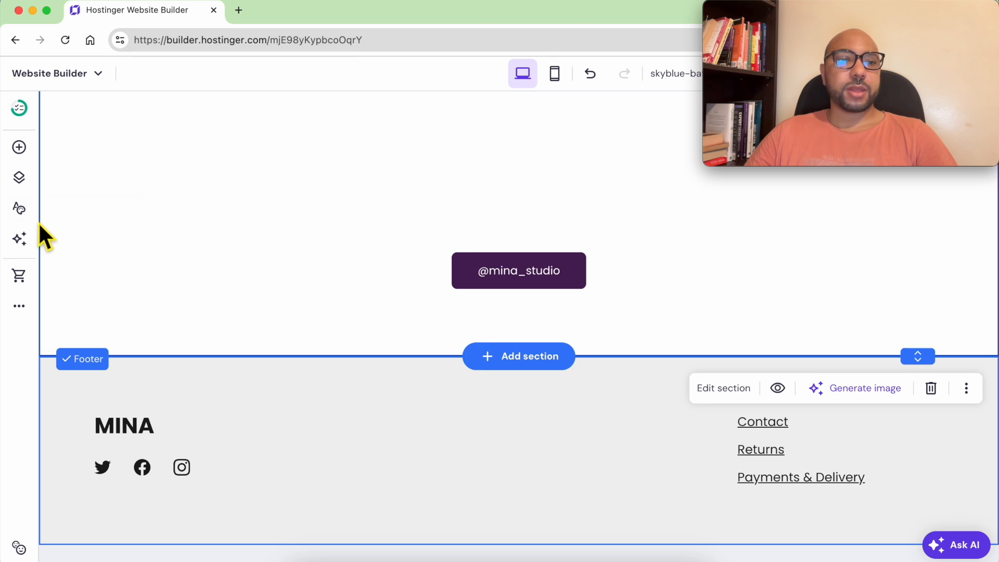
Start adding a new website page from the Privacy policy template
click(20, 180)
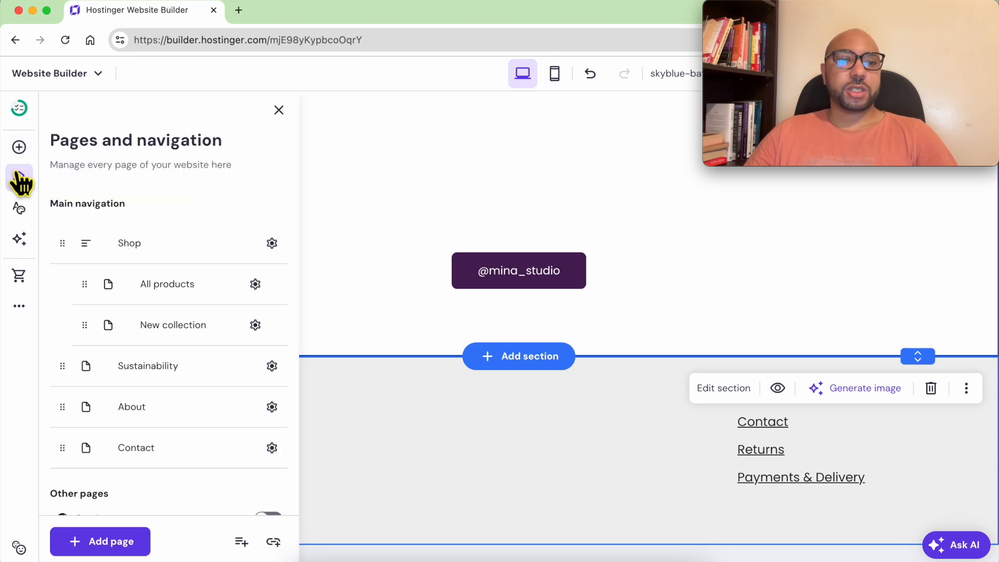
click(104, 543)
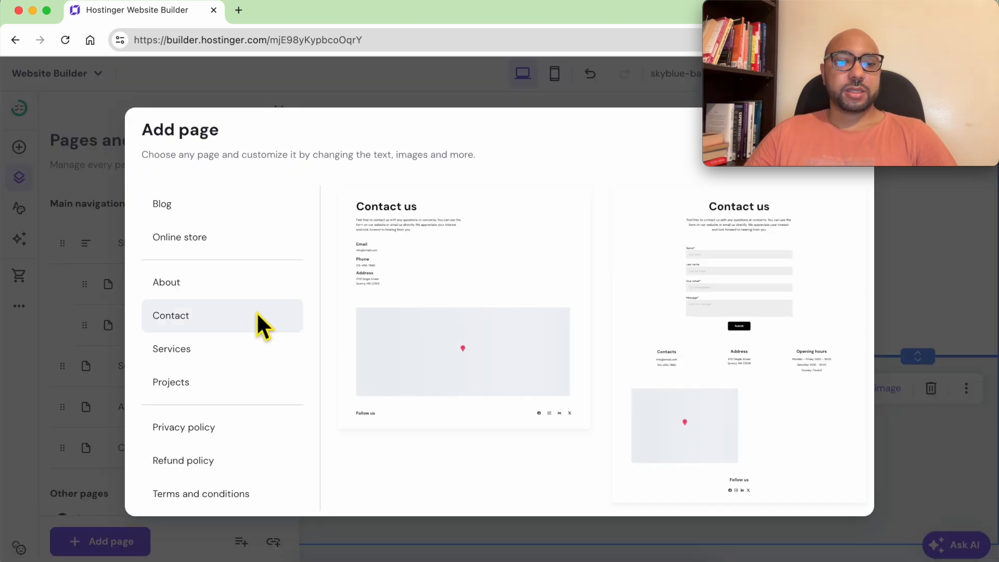
click(239, 440)
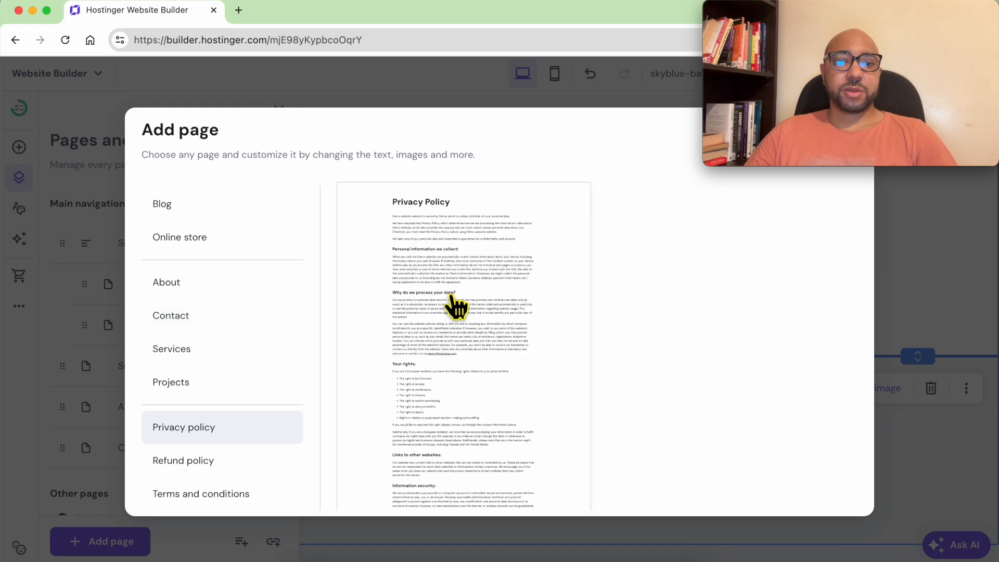
scroll(458, 307, down, 8)
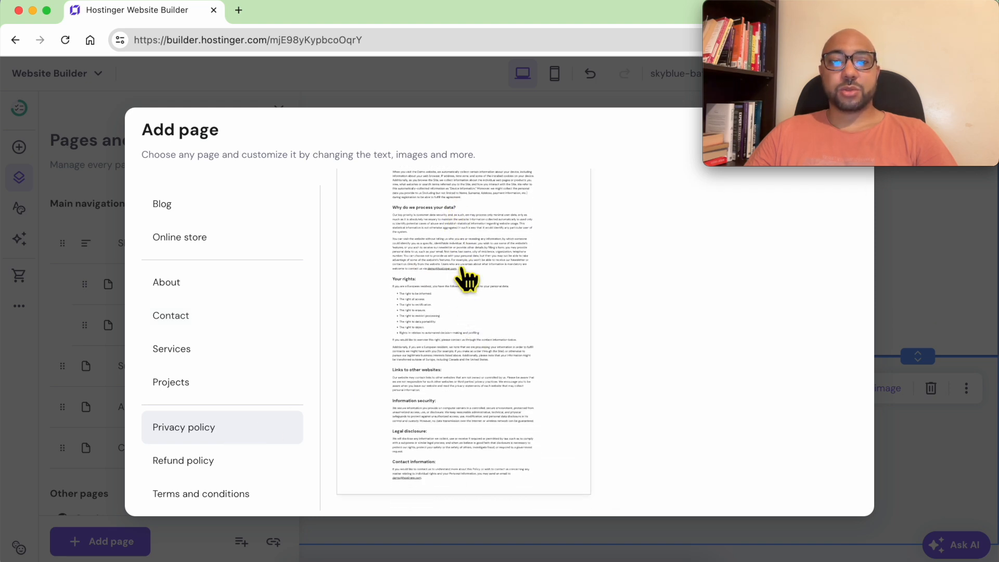
click(466, 278)
click(424, 236)
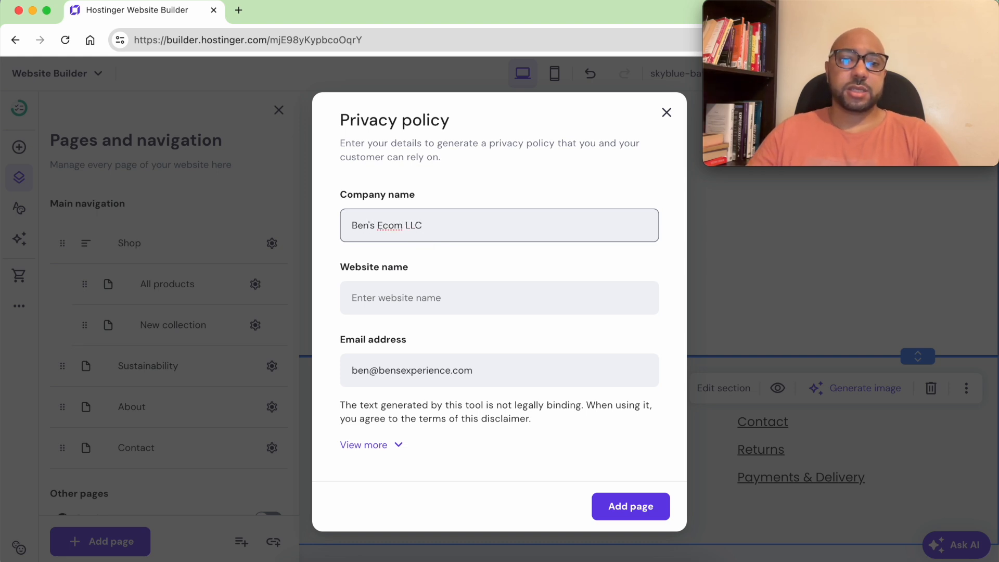
click(420, 304)
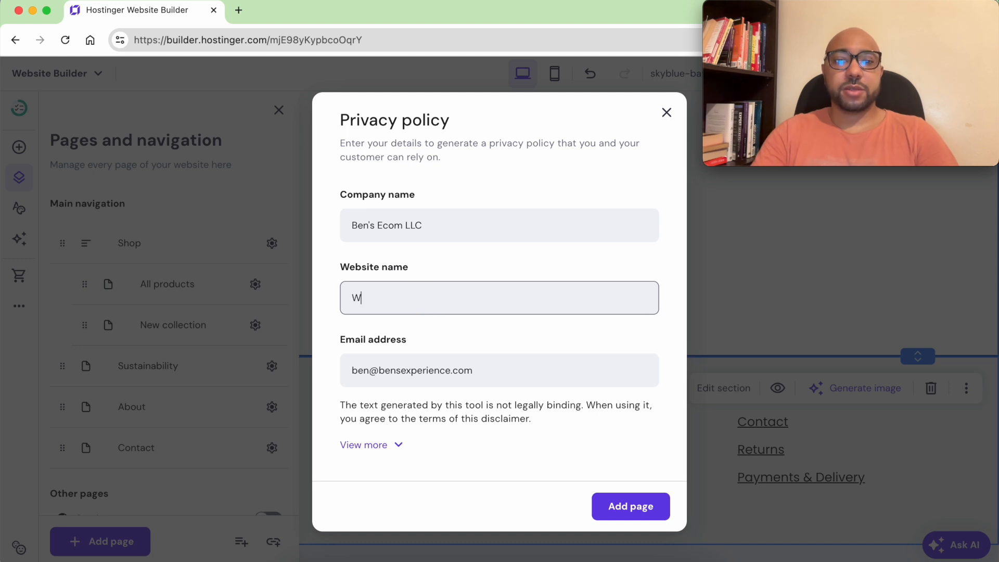
text(Www)
key(super+a)
text(w)
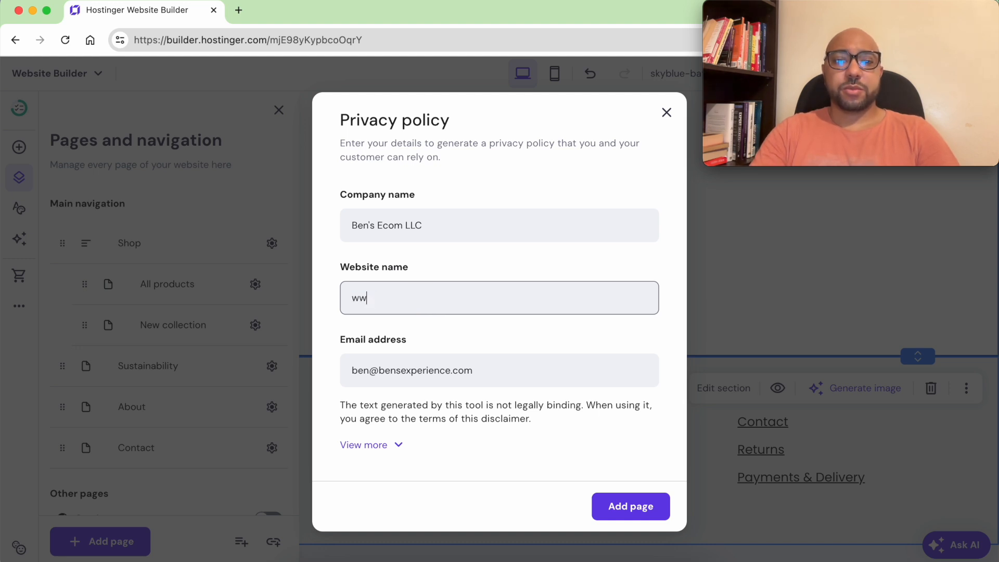
text(ww.bensllc.com)
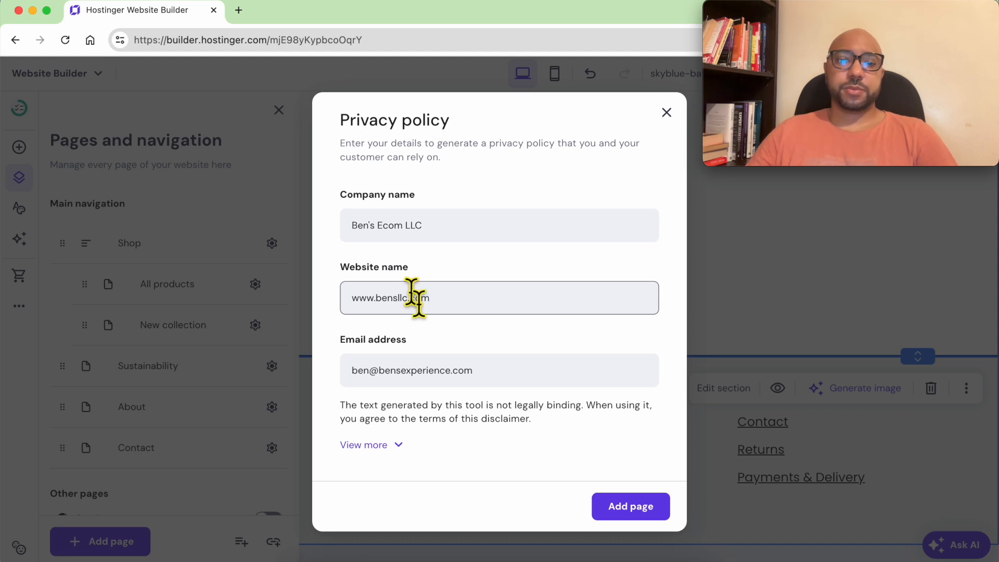
click(657, 511)
click(673, 327)
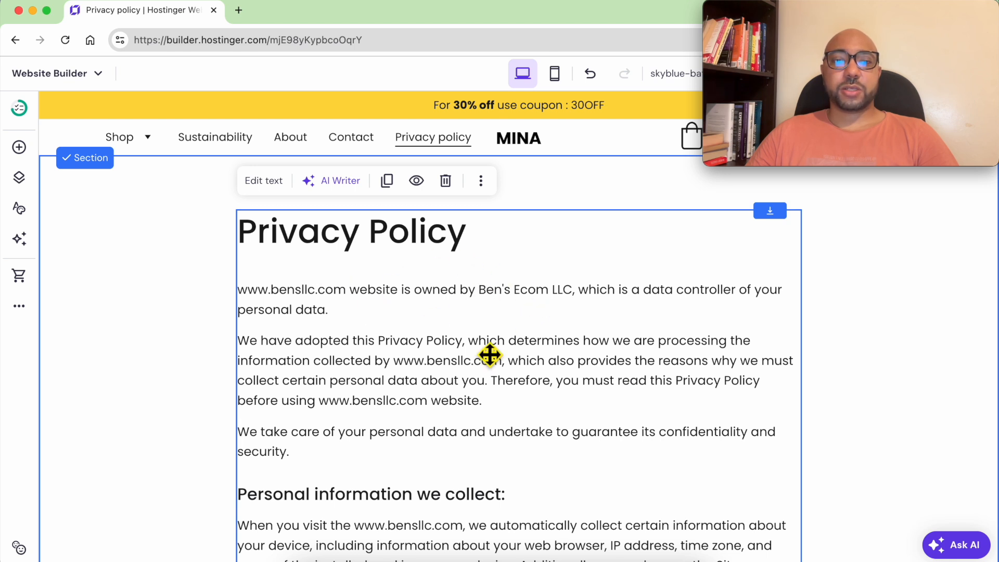
scroll(502, 344, down, 20)
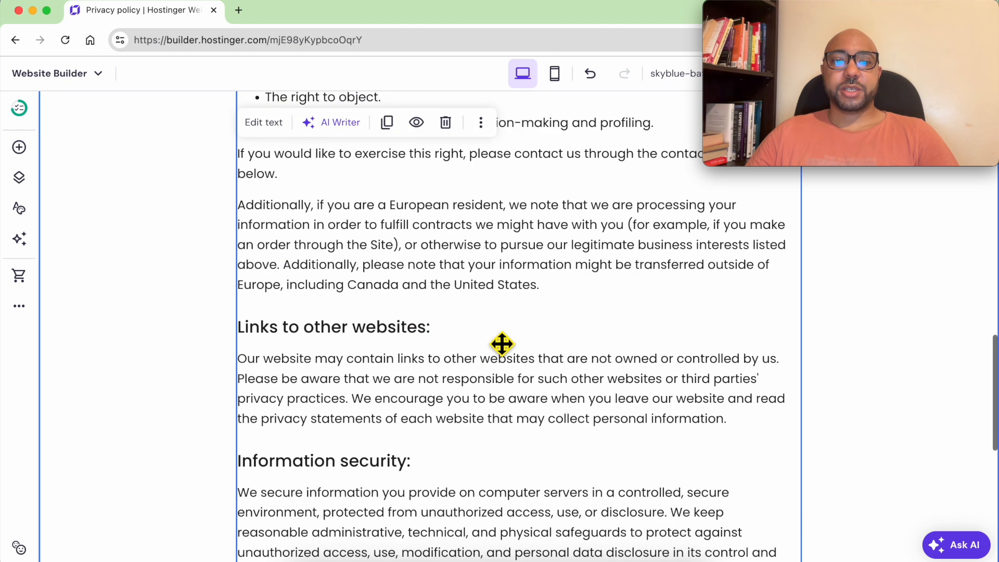
scroll(646, 383, up, 20)
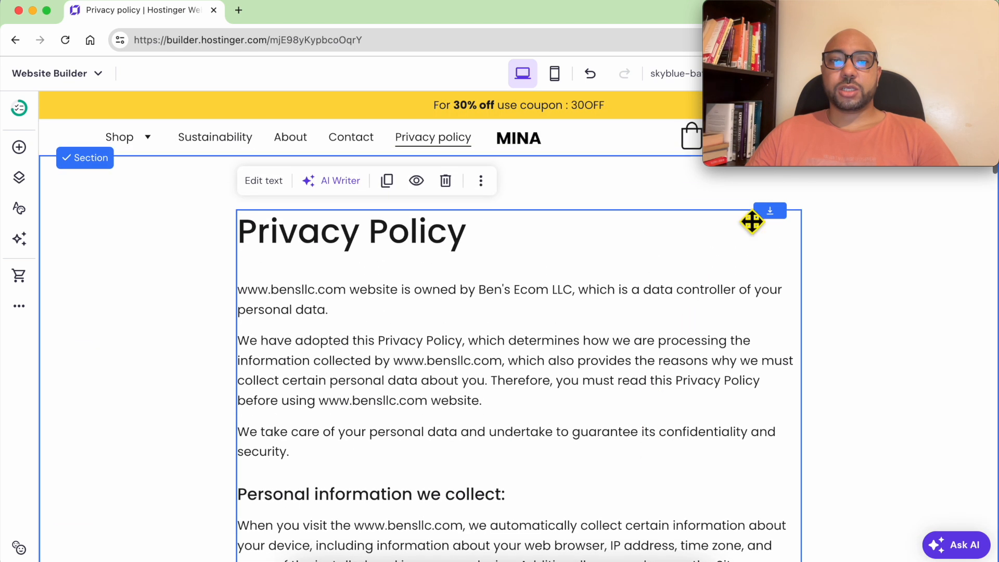
drag(901, 24, 867, 412)
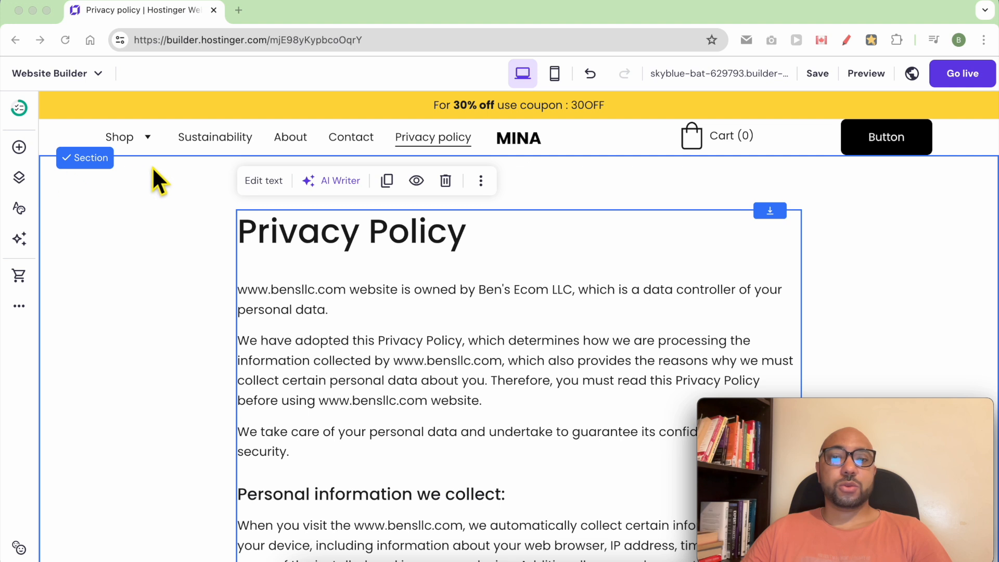
Move the Privacy policy page from the main navigation to the pages hidden from navigation
click(18, 177)
scroll(208, 313, down, 3)
scroll(211, 318, down, 1)
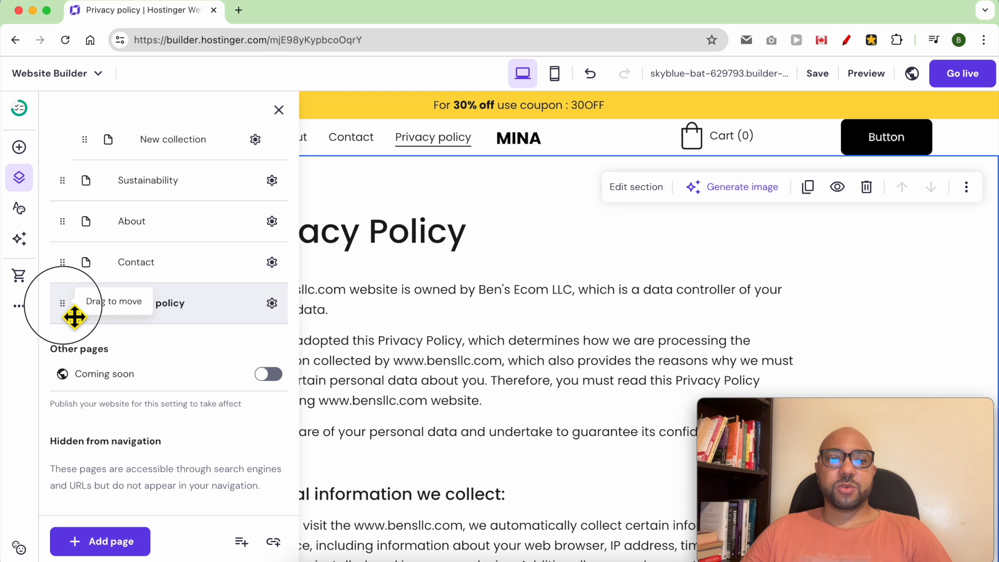
drag(68, 314, 74, 417)
triple_click(79, 342)
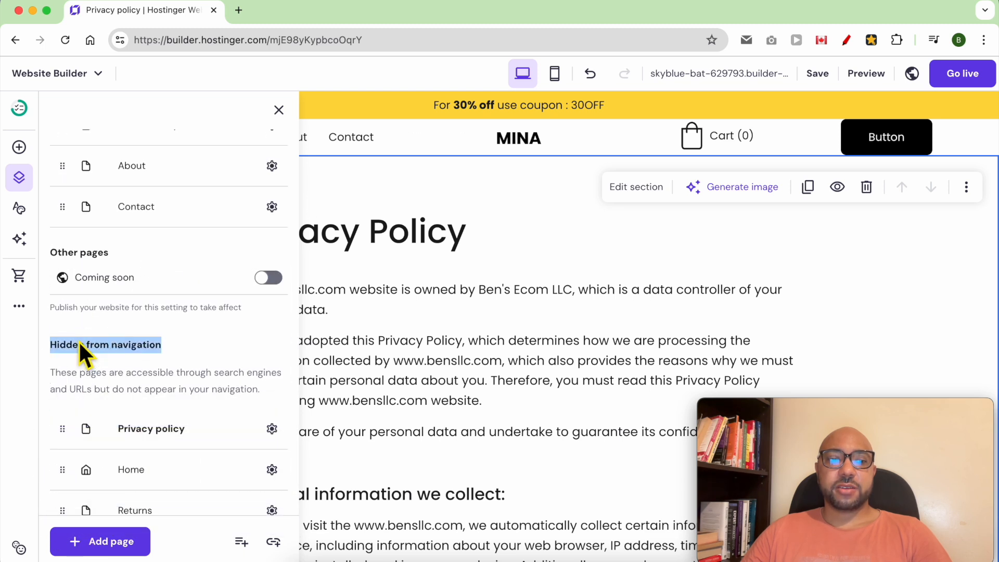
click(378, 182)
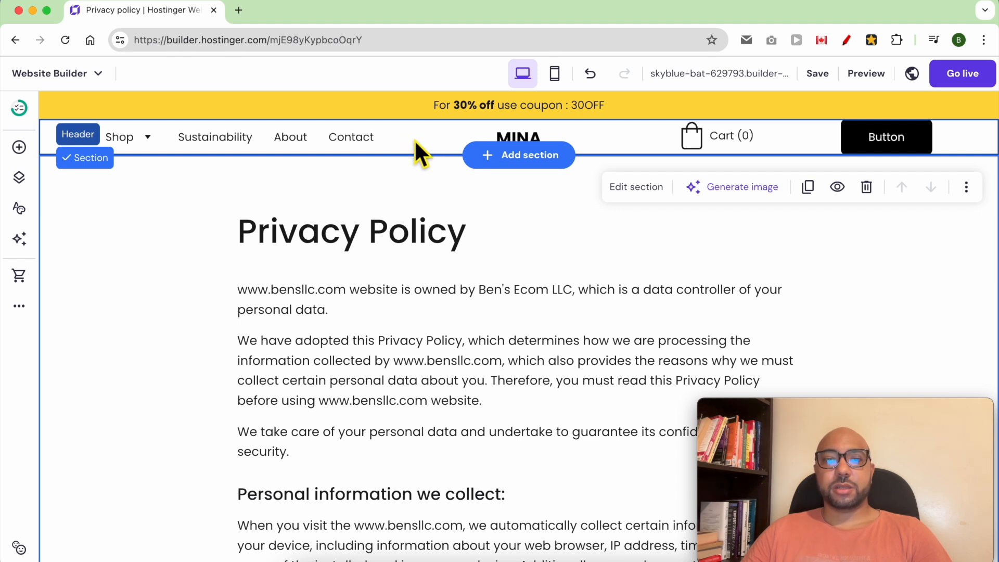
Add a text element in the middle of the footer and set its style to Paragraph 1
scroll(431, 263, down, 20)
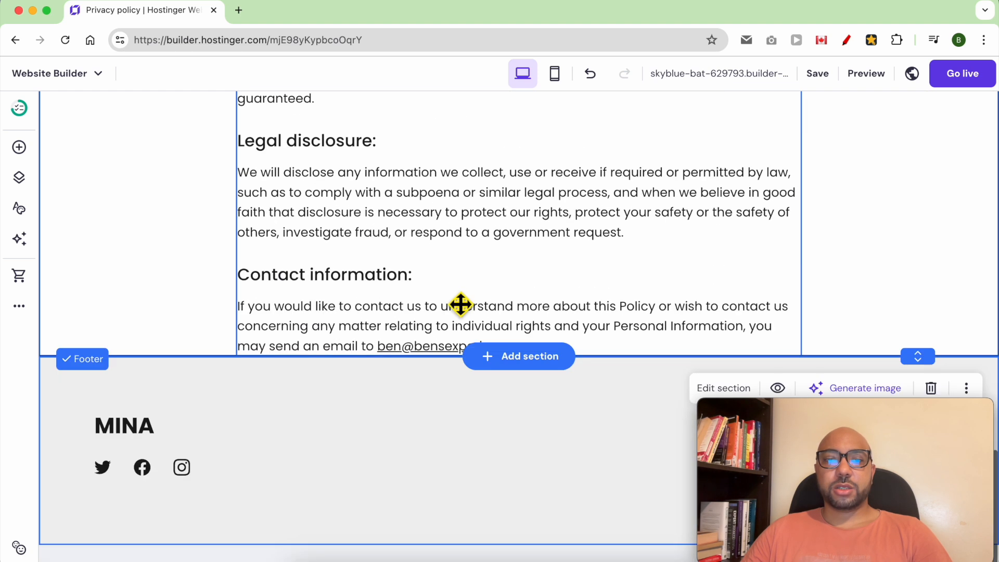
click(19, 148)
drag(103, 233, 423, 430)
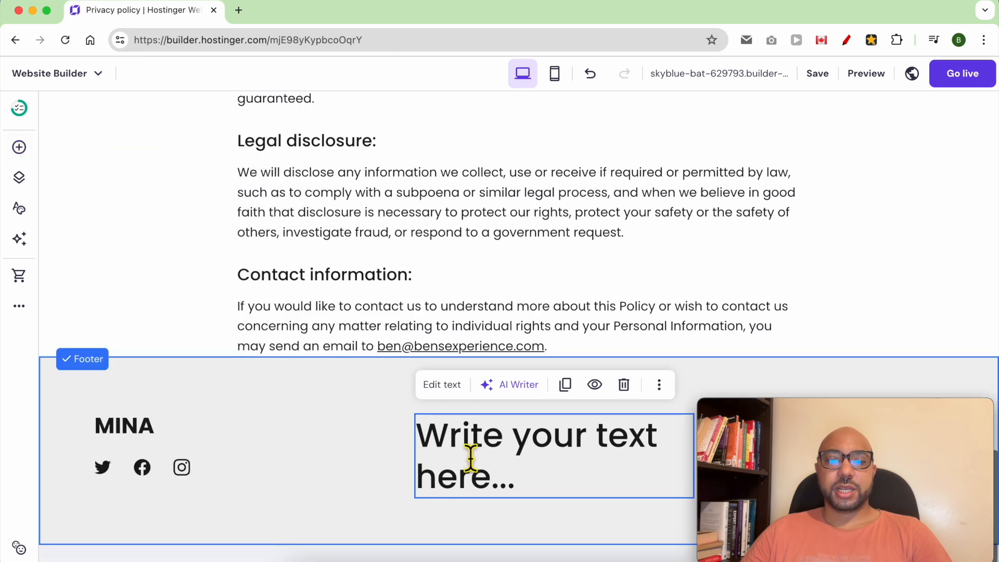
double_click(471, 458)
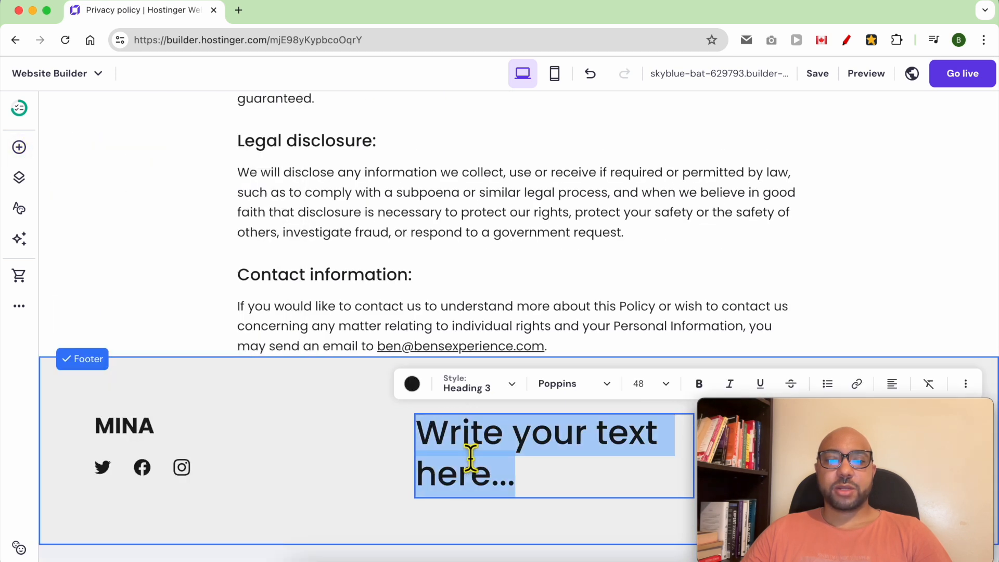
click(512, 388)
click(503, 300)
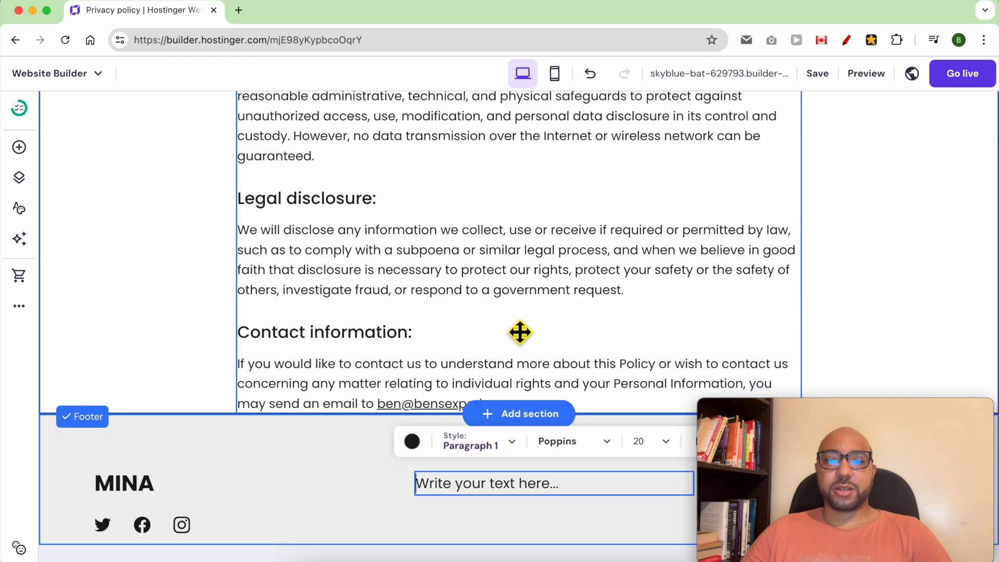
Replace the footer's placeholder text with "Privacy polciy" and set its font size to 16
triple_click(523, 487)
text(Pri)
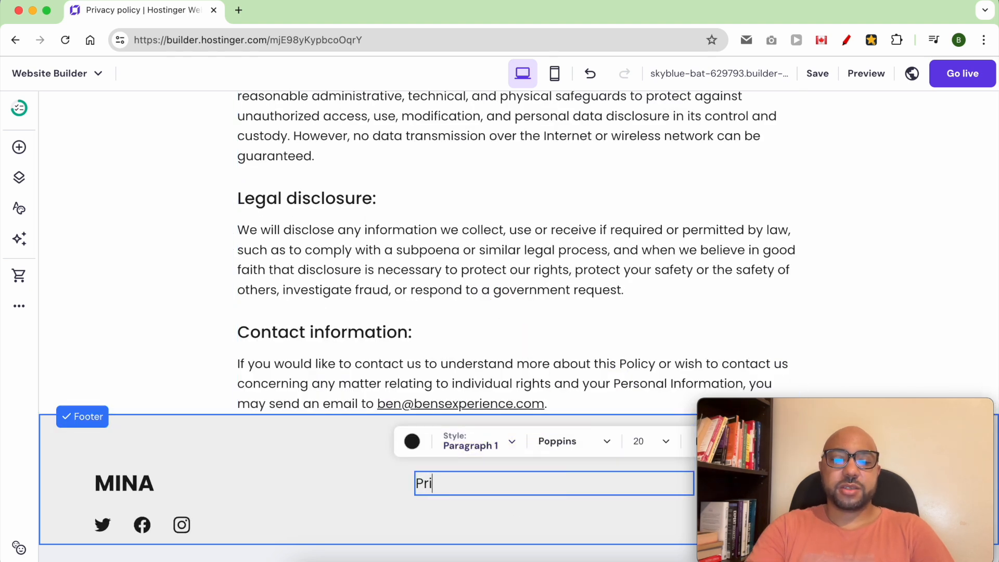
text(vacy polciy)
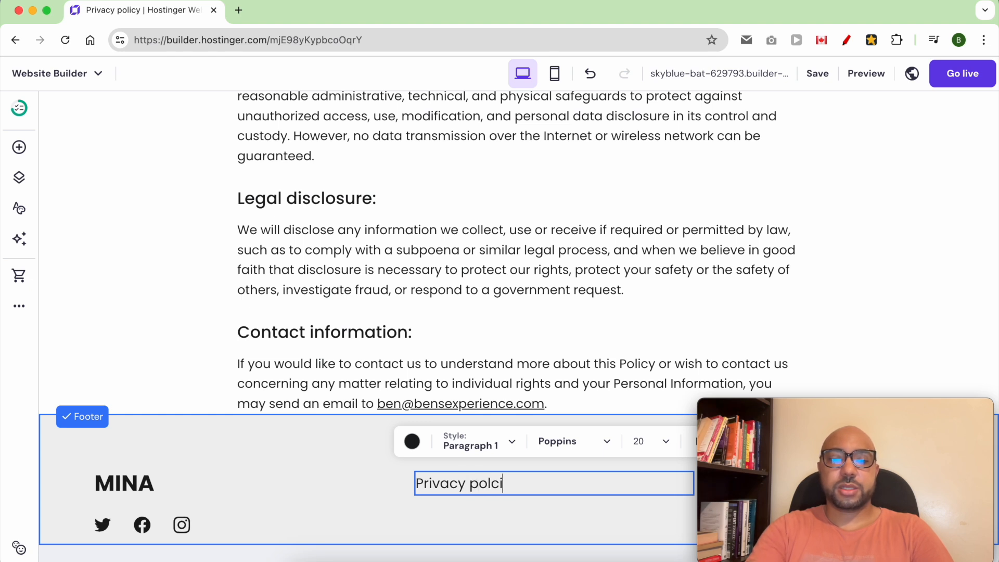
click(520, 476)
click(524, 487)
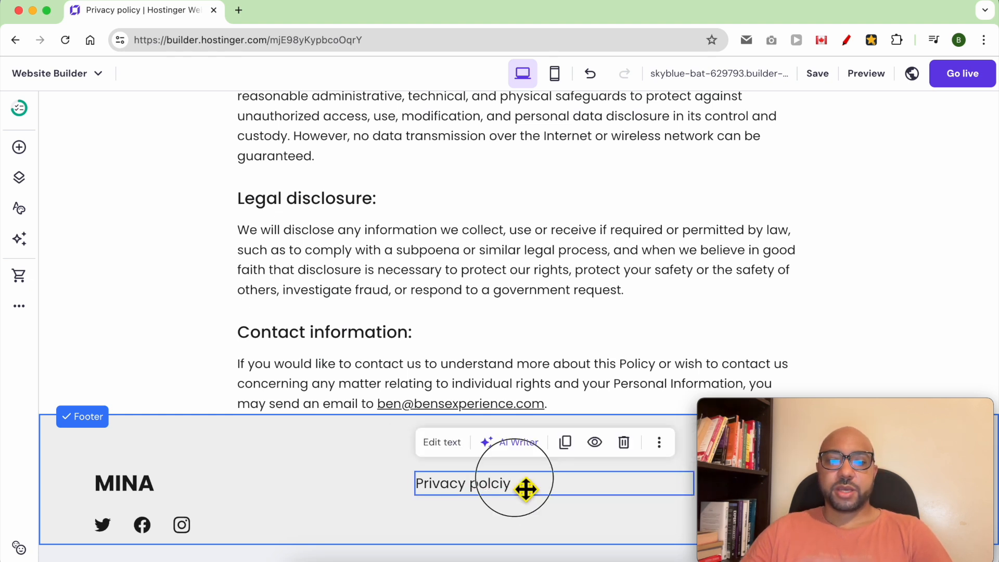
double_click(526, 488)
click(645, 441)
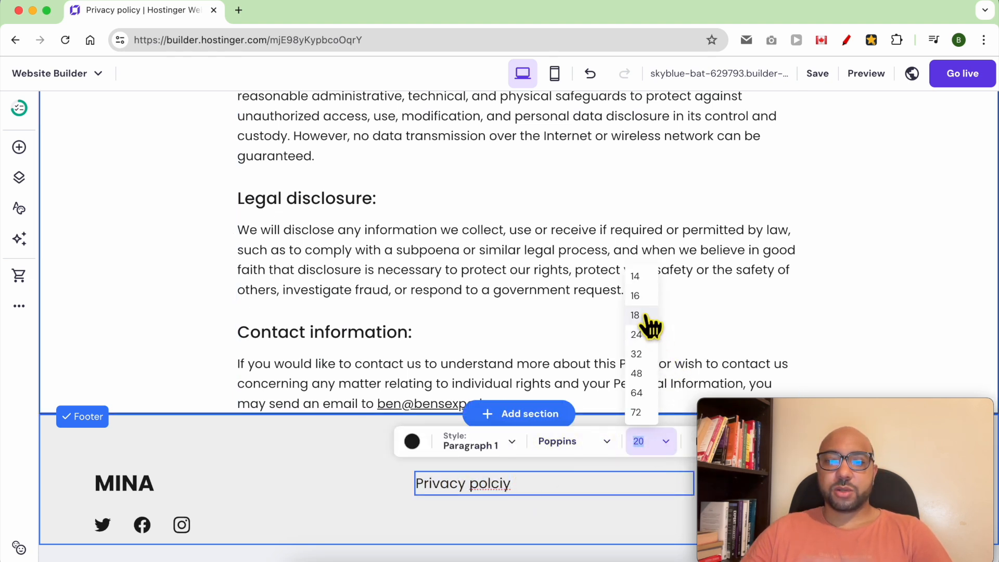
click(636, 296)
Correct the spelling of the footer text to "Privacy policy"
click(506, 486)
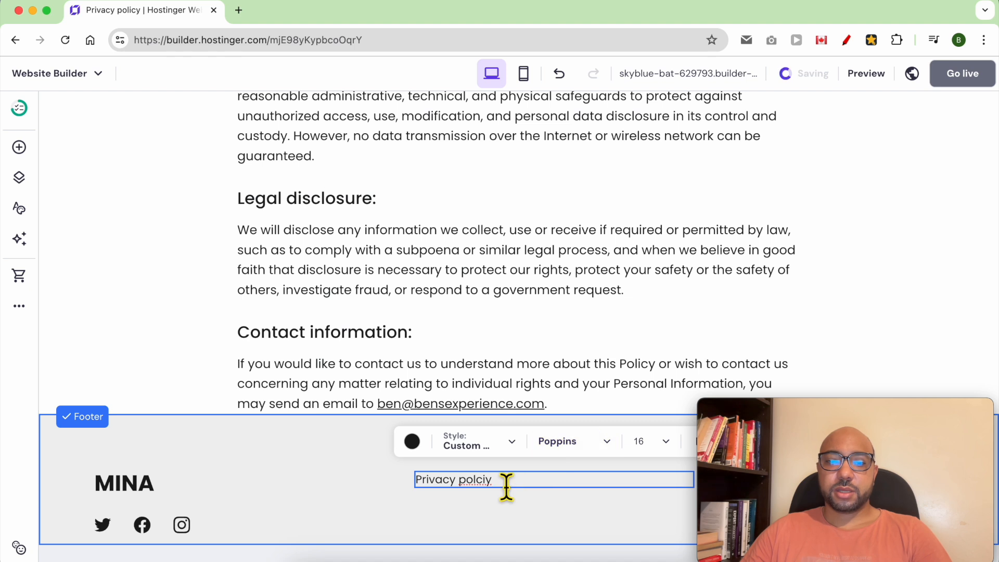
key(BackSpace)
key(BackSpace)
key(BackSpace)
key(BackSpace)
text(lcy)
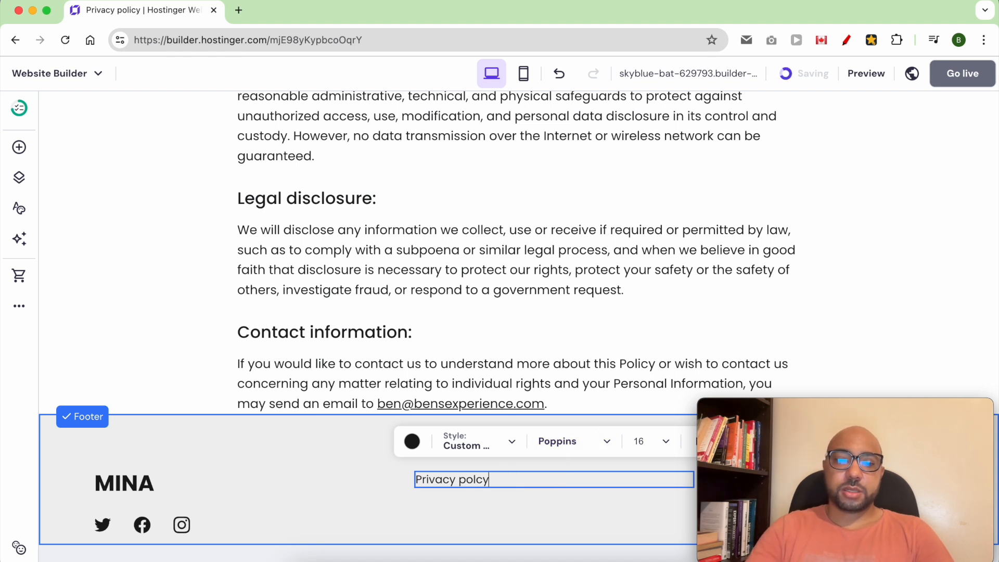
key(BackSpace)
key(BackSpace)
text(icy)
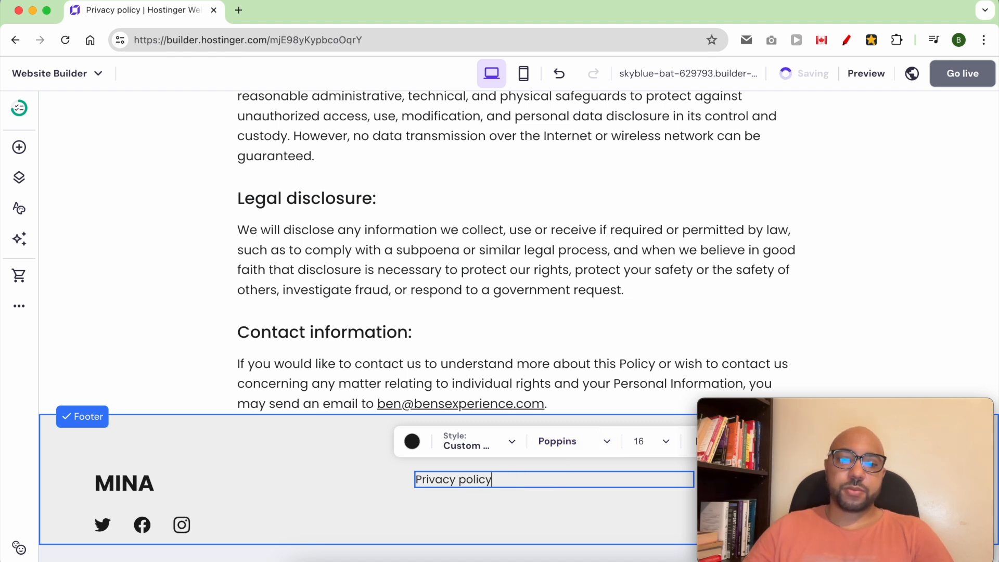
Link the footer's "Privacy policy" text to the Privacy policy page
triple_click(470, 493)
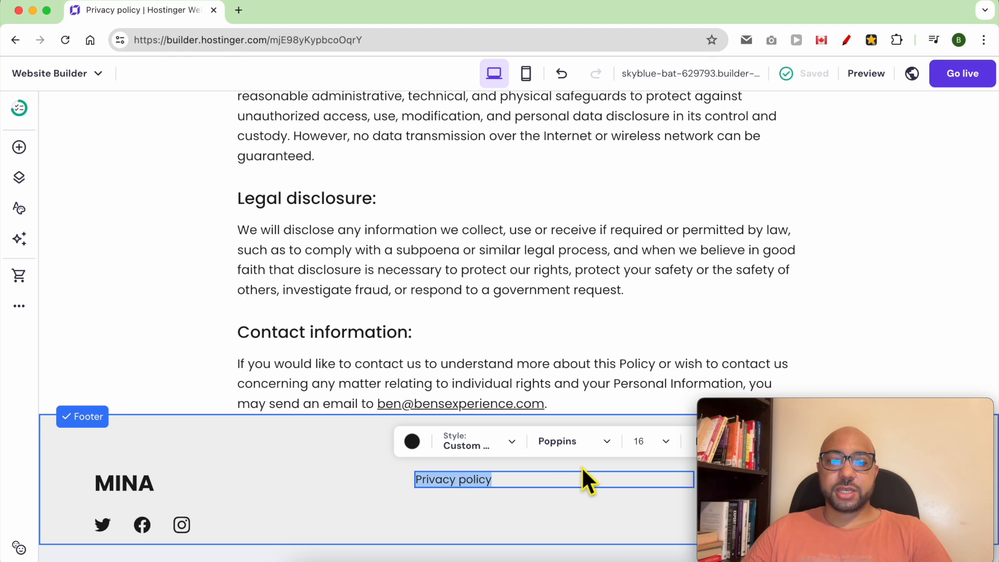
drag(776, 402, 791, 185)
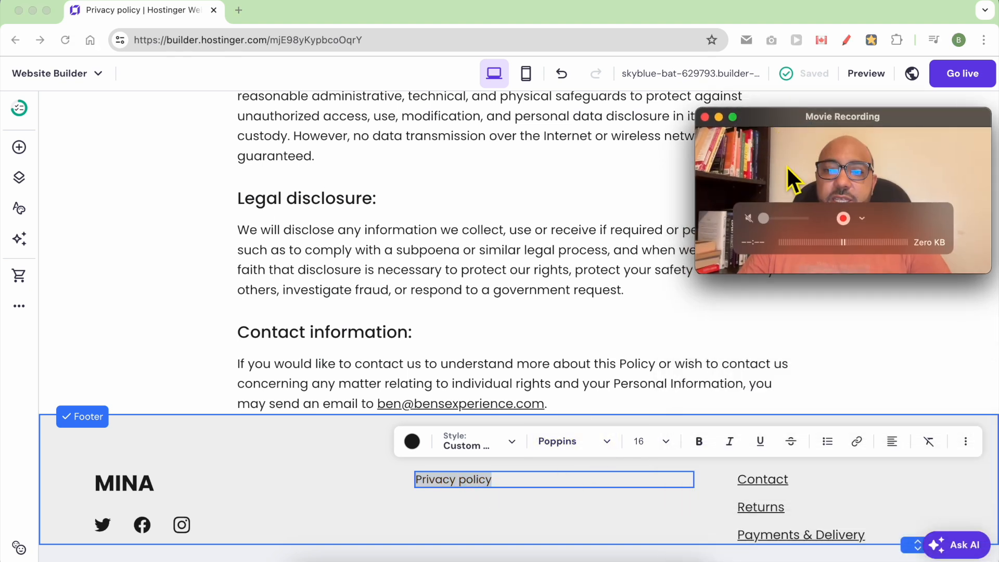
click(856, 442)
click(857, 442)
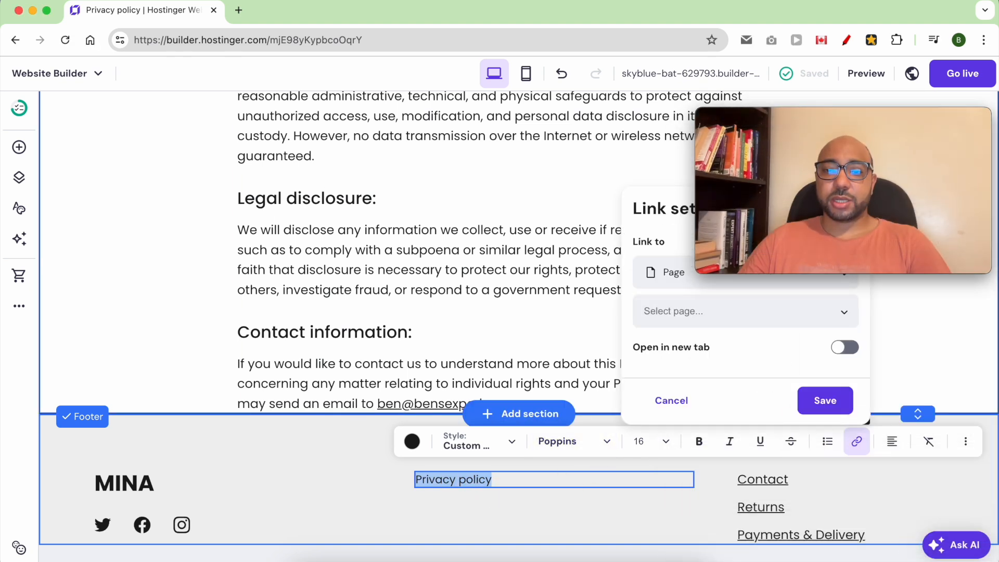
click(672, 271)
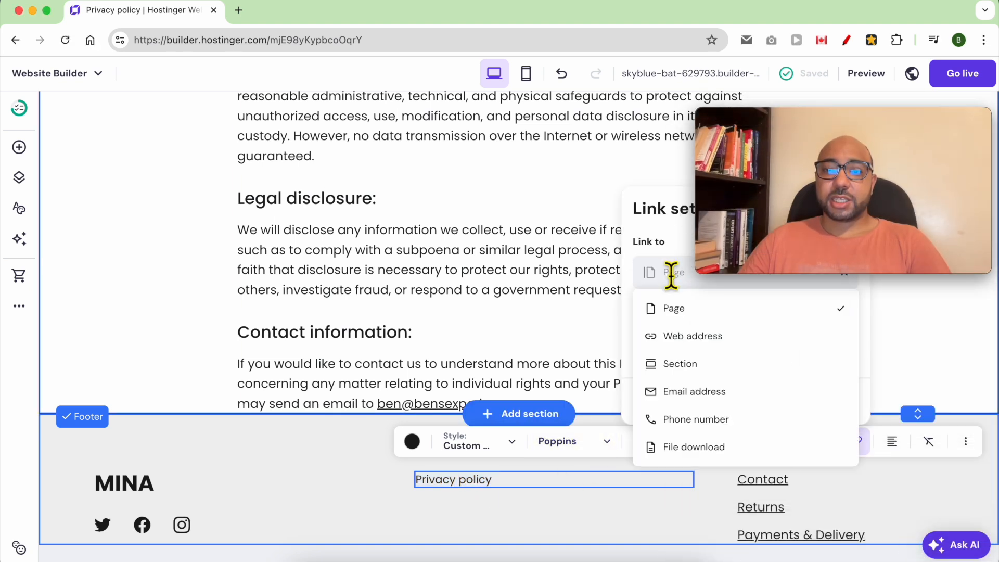
click(679, 310)
click(692, 313)
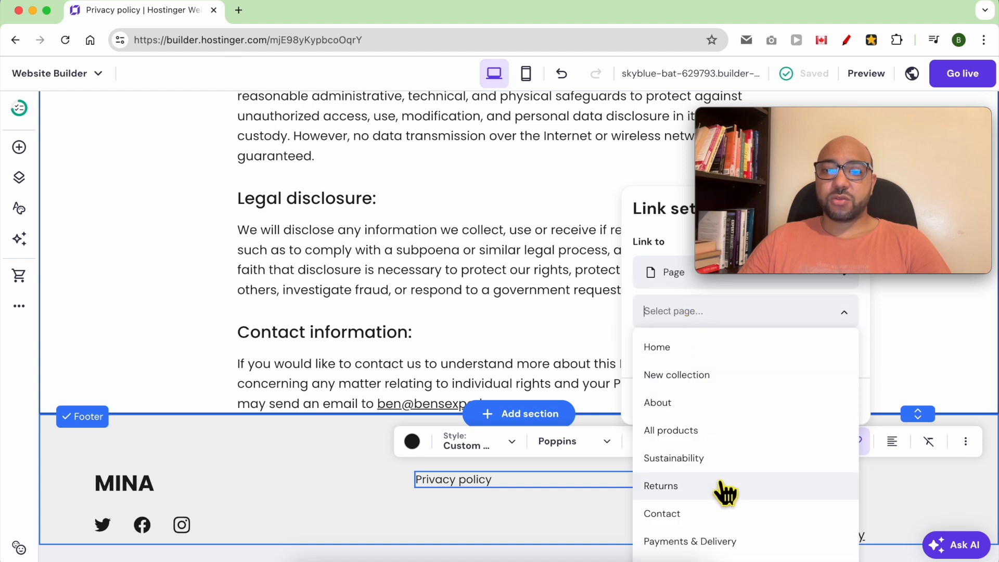
scroll(729, 510, down, 3)
scroll(733, 531, down, 5)
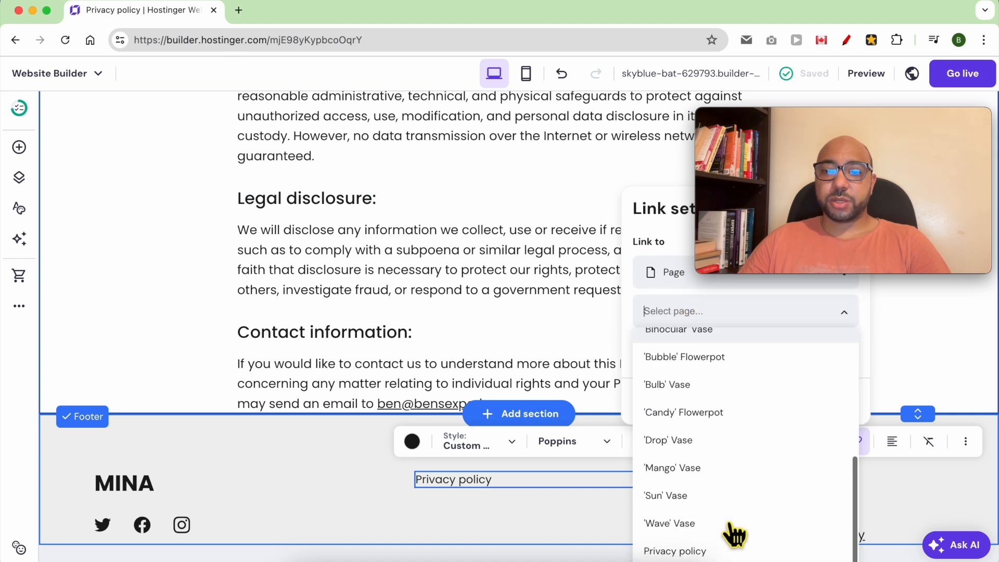
click(718, 547)
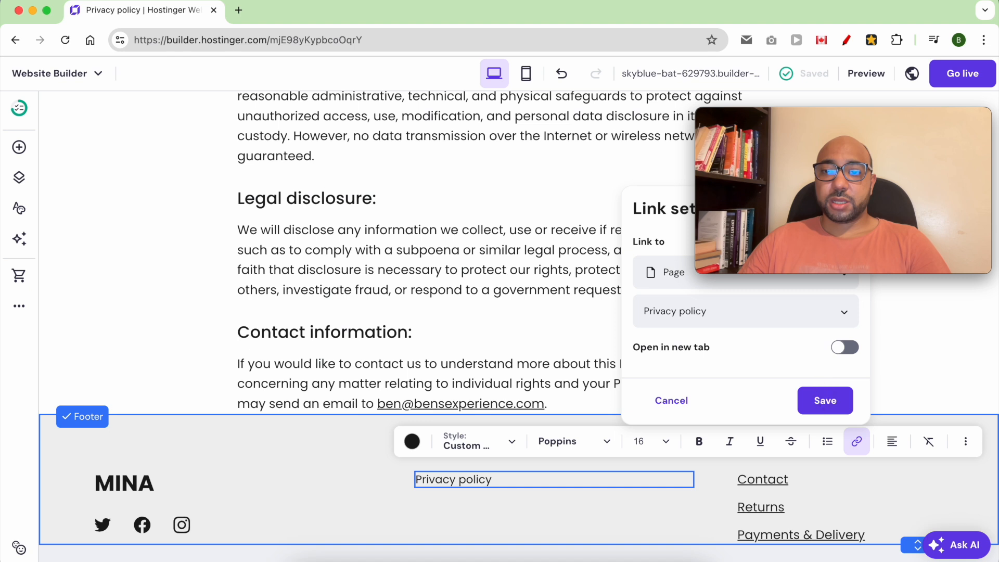
click(835, 402)
Narrow the footer's Privacy policy text box to fit its text and move it closer to the Contact, Returns and Payments & Delivery links
click(644, 490)
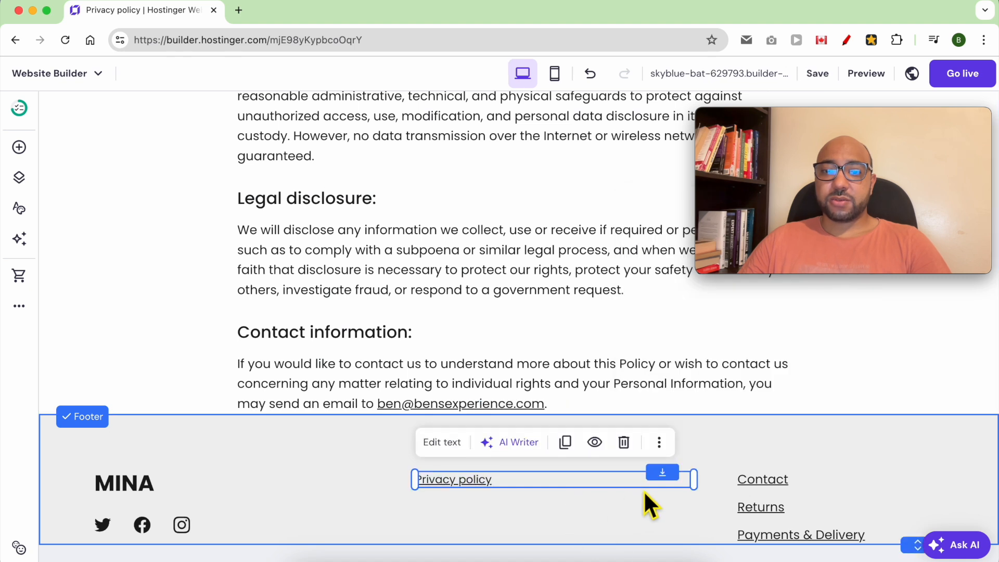
drag(704, 486, 553, 478)
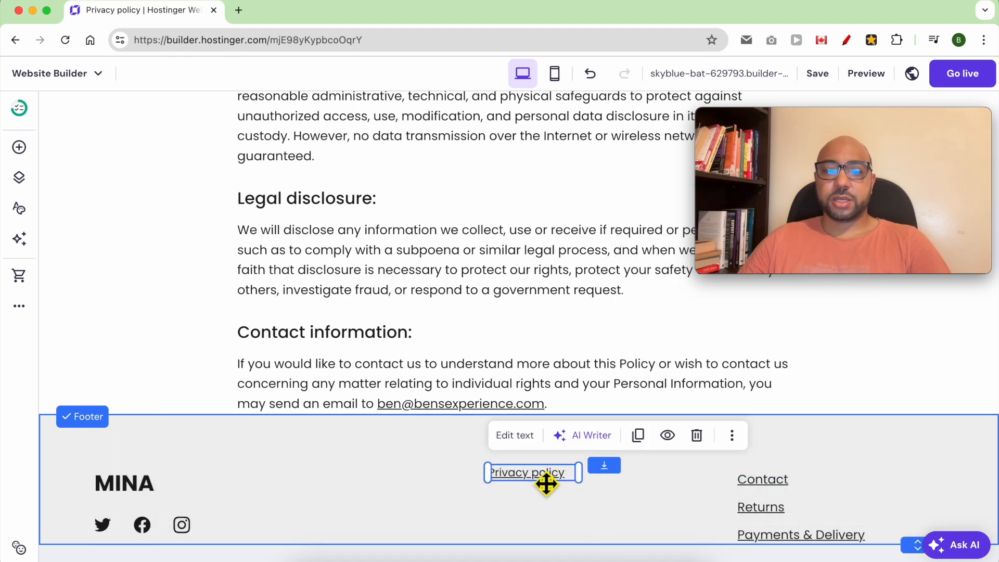
click(552, 506)
Start adding a page to the website from the Terms and conditions template
click(19, 177)
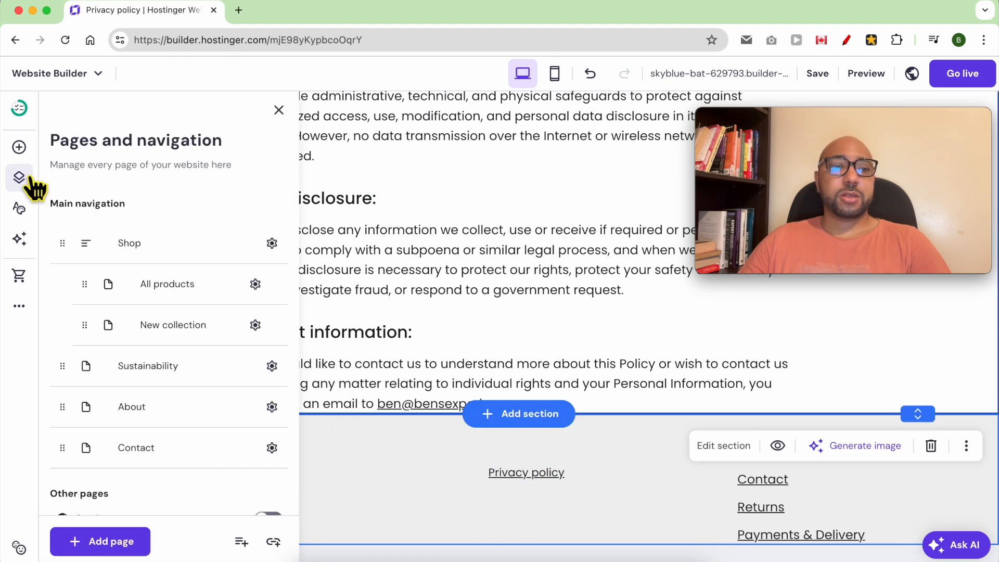
click(130, 540)
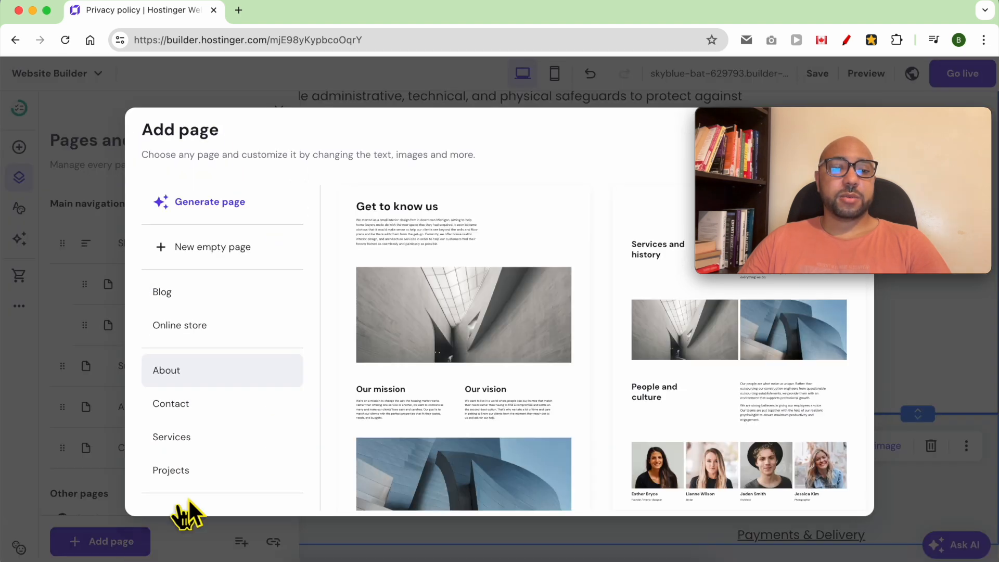
scroll(255, 375, up, 2)
click(252, 410)
scroll(252, 410, down, 2)
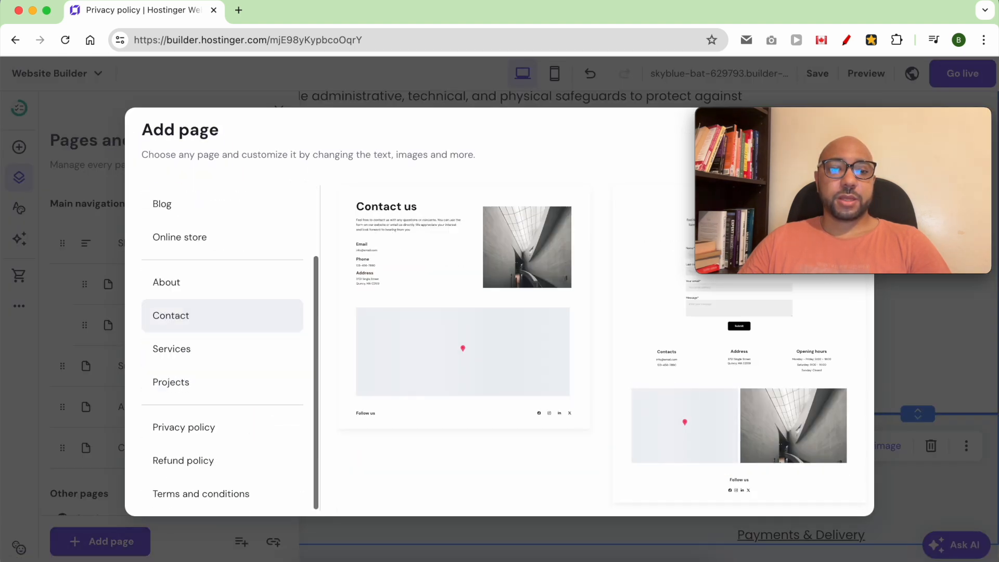
click(229, 497)
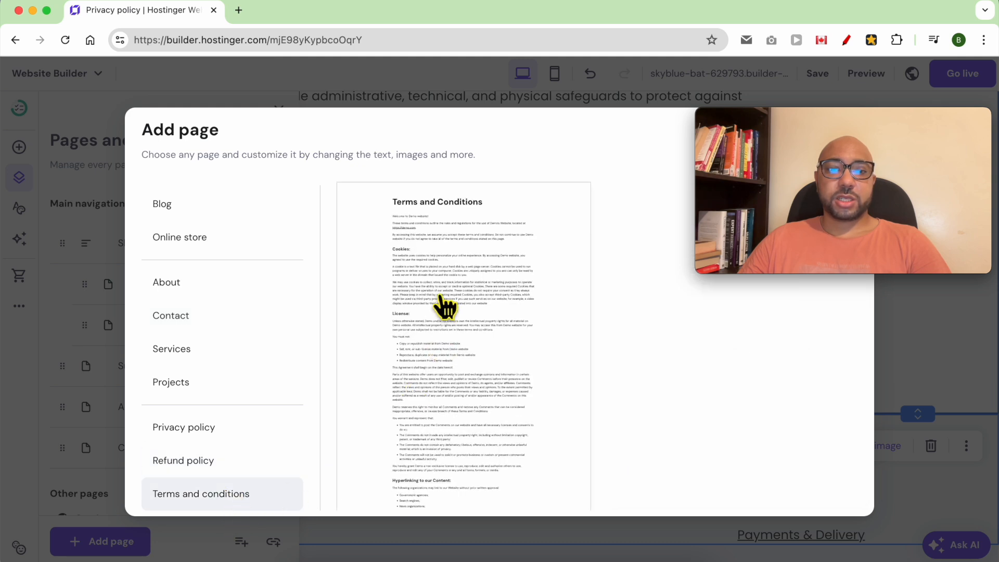
click(444, 307)
click(430, 202)
text(Ben's Ecom LLC)
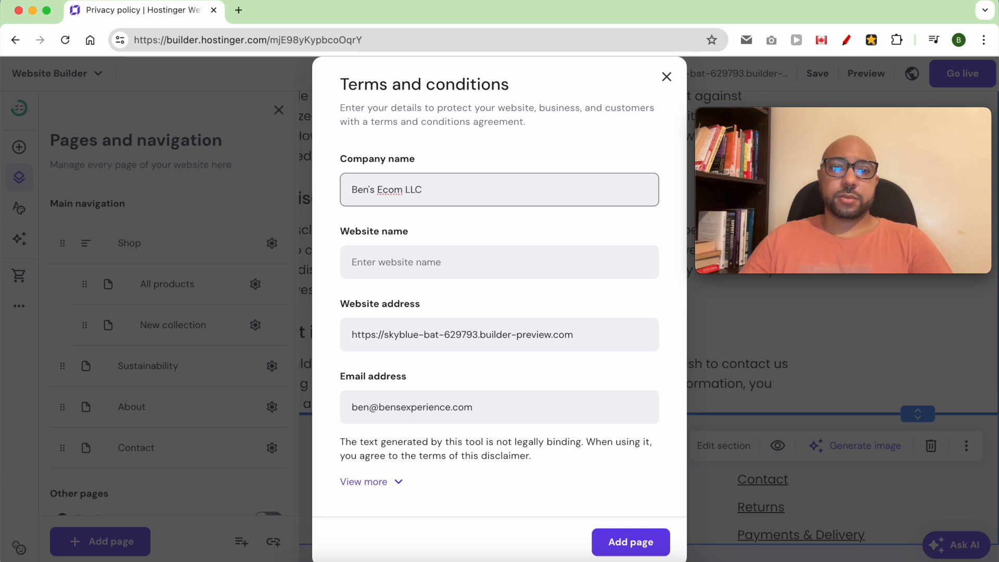
click(421, 252)
text(www.bensllc.com)
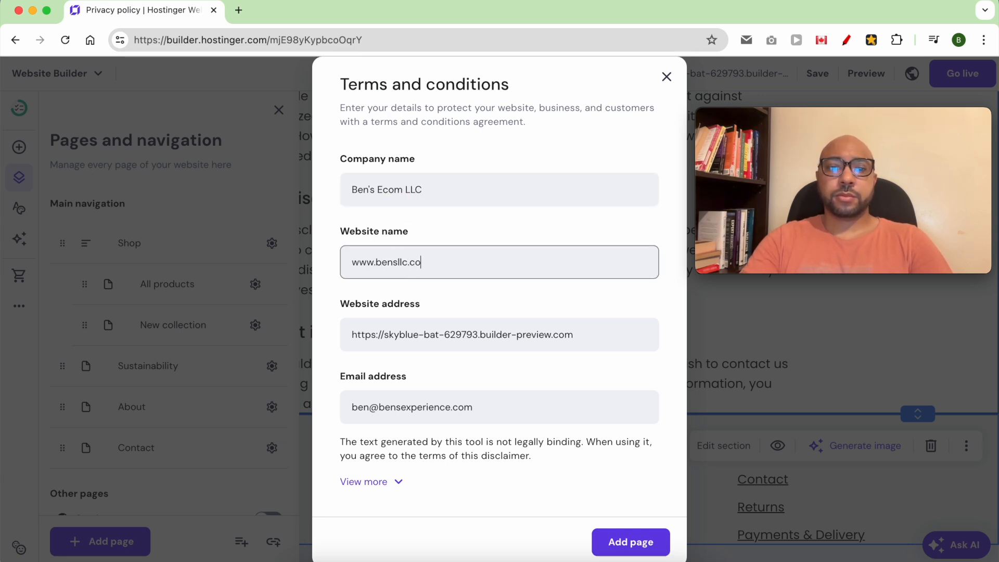
click(643, 547)
click(553, 493)
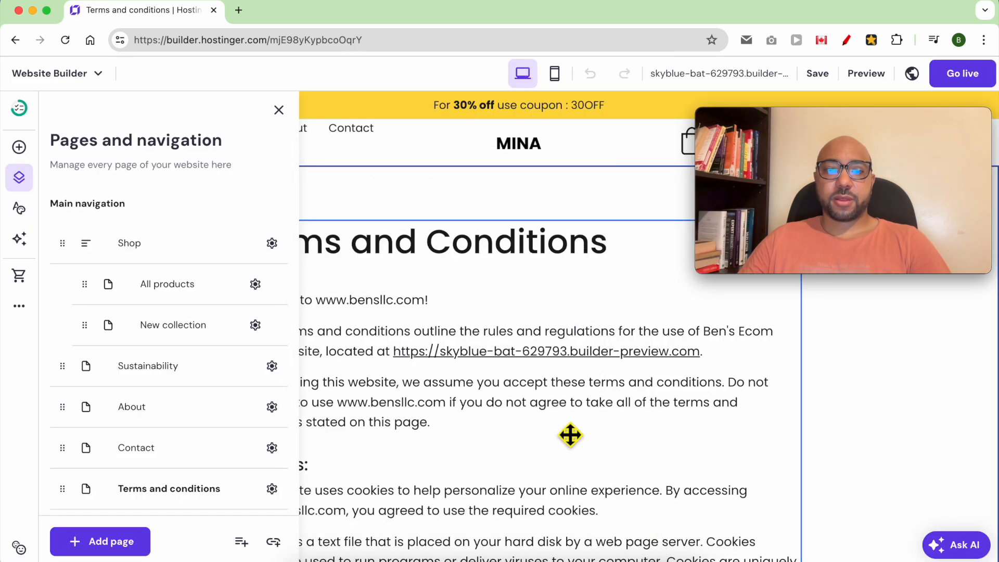
Move the Terms and conditions page from the main navigation to the pages hidden from navigation
click(506, 293)
click(19, 178)
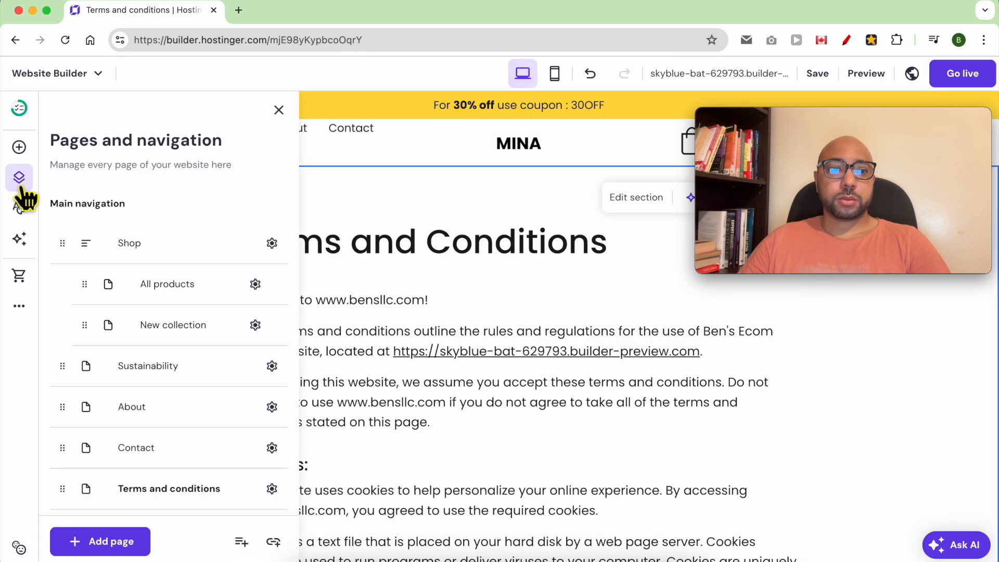
scroll(167, 463, down, 6)
scroll(167, 462, up, 5)
drag(62, 290, 127, 468)
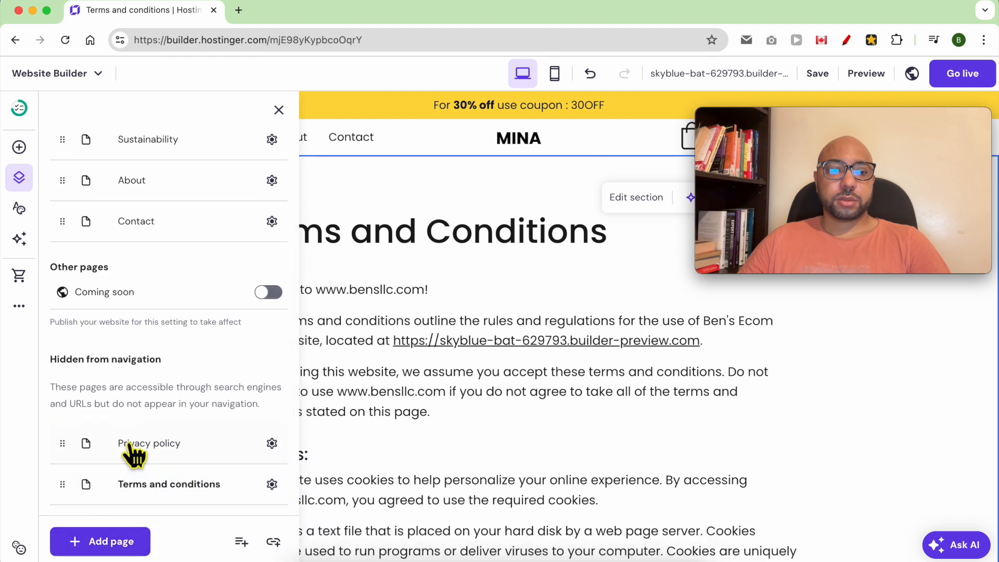
click(519, 302)
scroll(518, 328, down, 18)
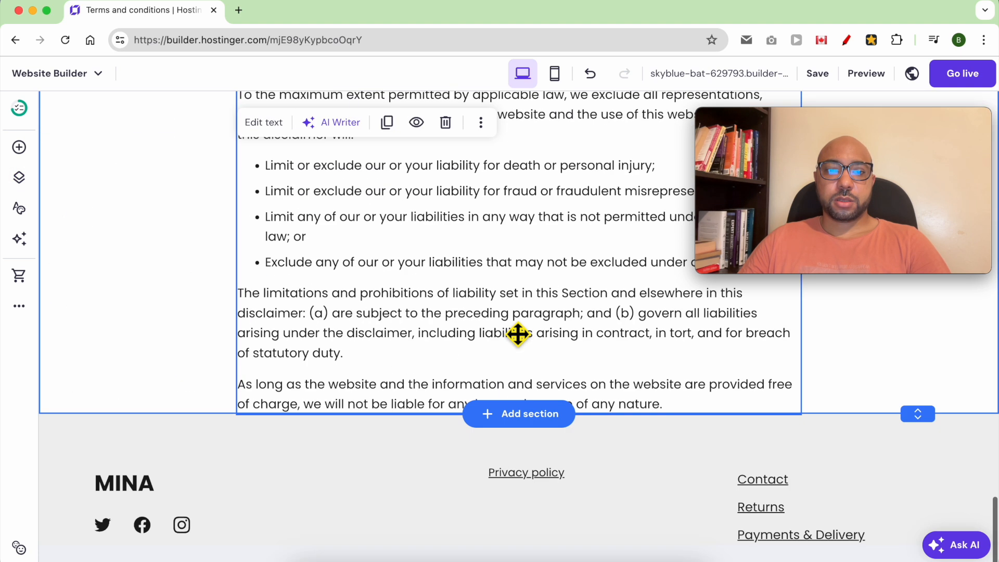
click(20, 148)
drag(109, 246, 535, 535)
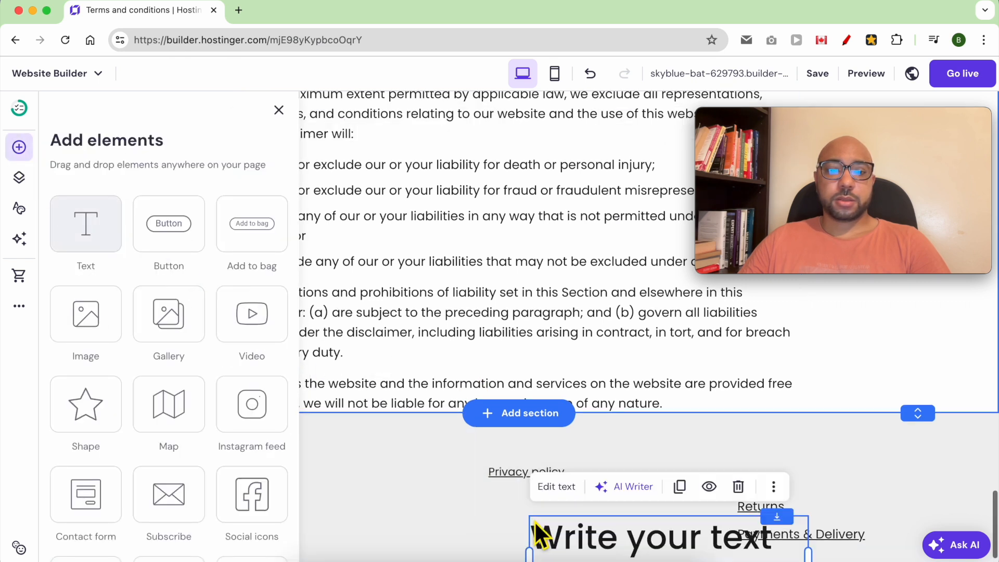
drag(605, 538, 556, 509)
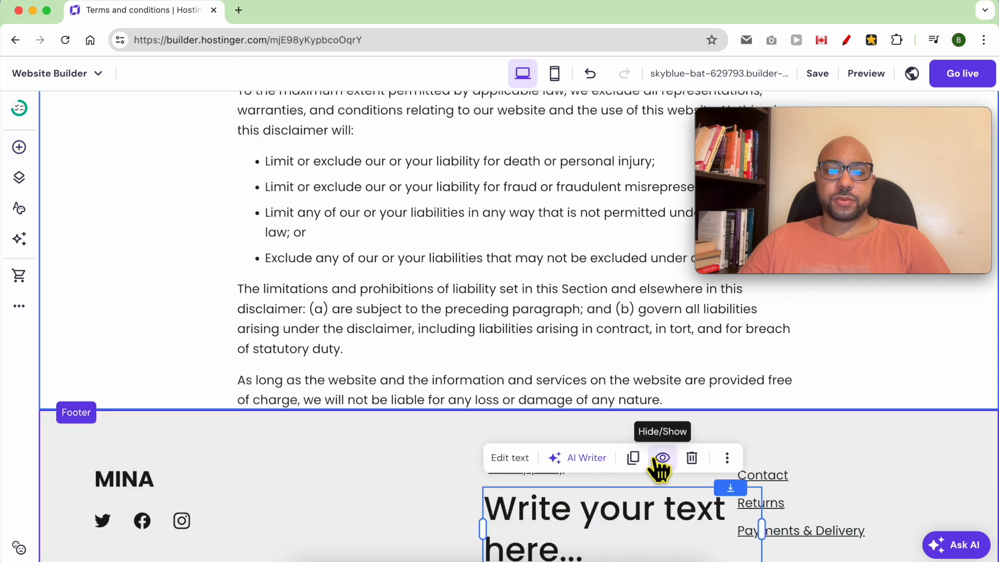
click(685, 458)
Duplicate the footer's Privacy policy text directly below the original and change the copy's wording to "Terms and conditions"
click(575, 470)
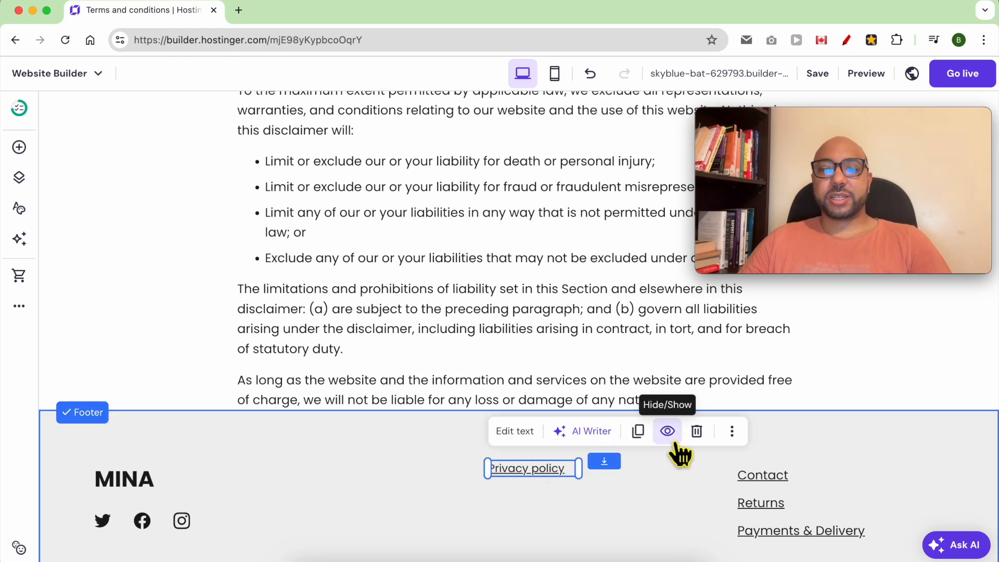
click(640, 433)
drag(579, 493, 576, 502)
double_click(575, 499)
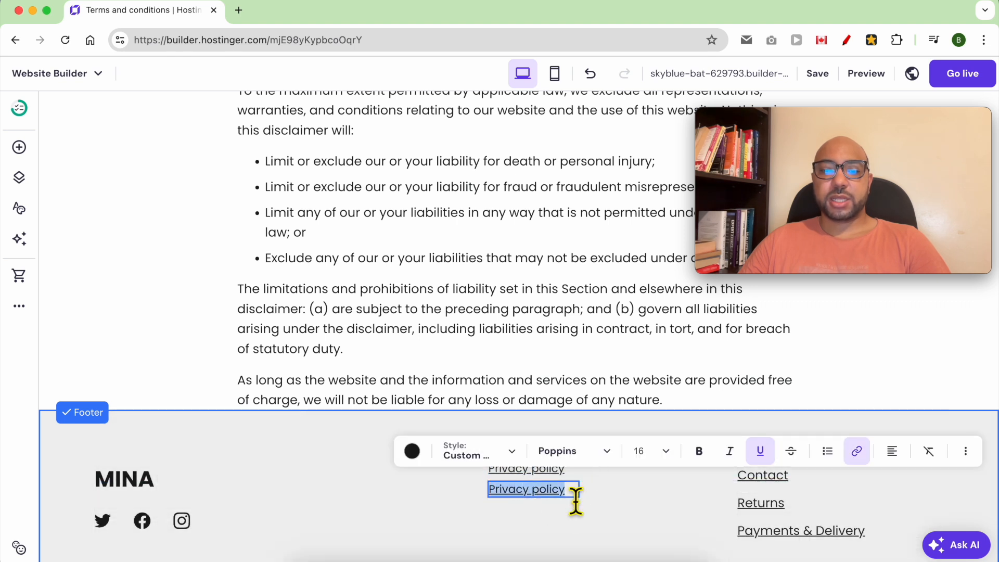
text(Terms)
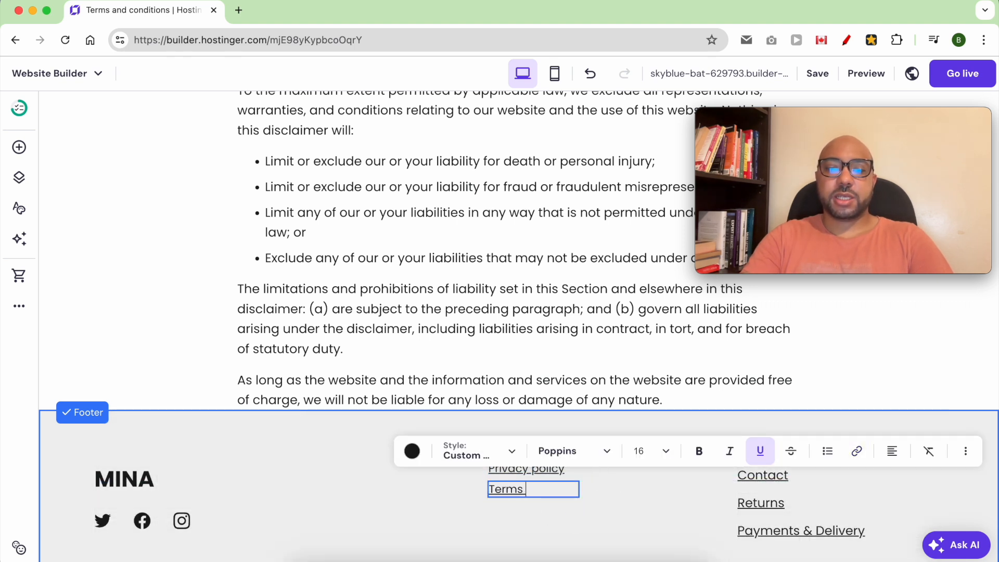
text( and condi)
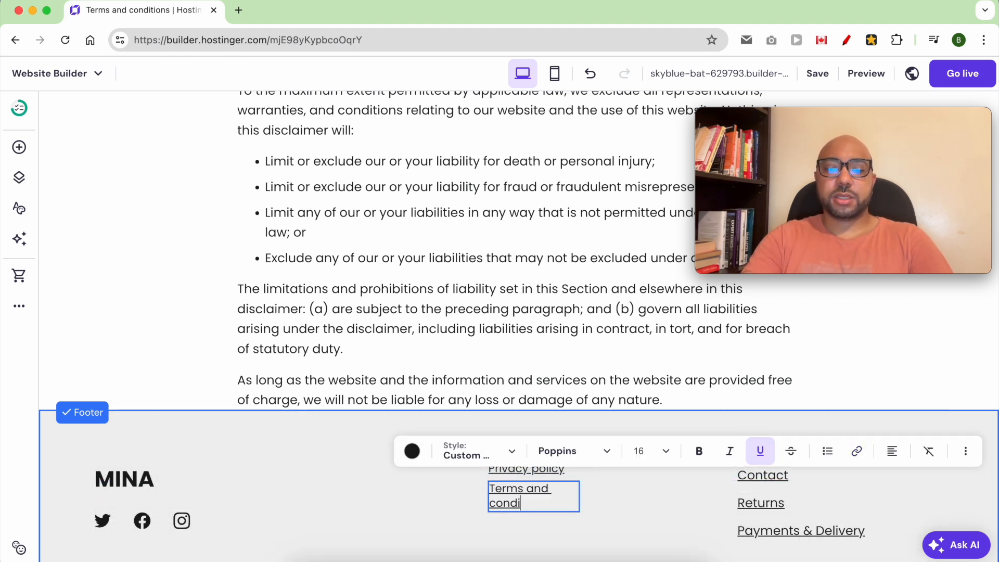
text(tions)
Link the footer's "Terms and conditions" text to the Terms and conditions page
key(super+a)
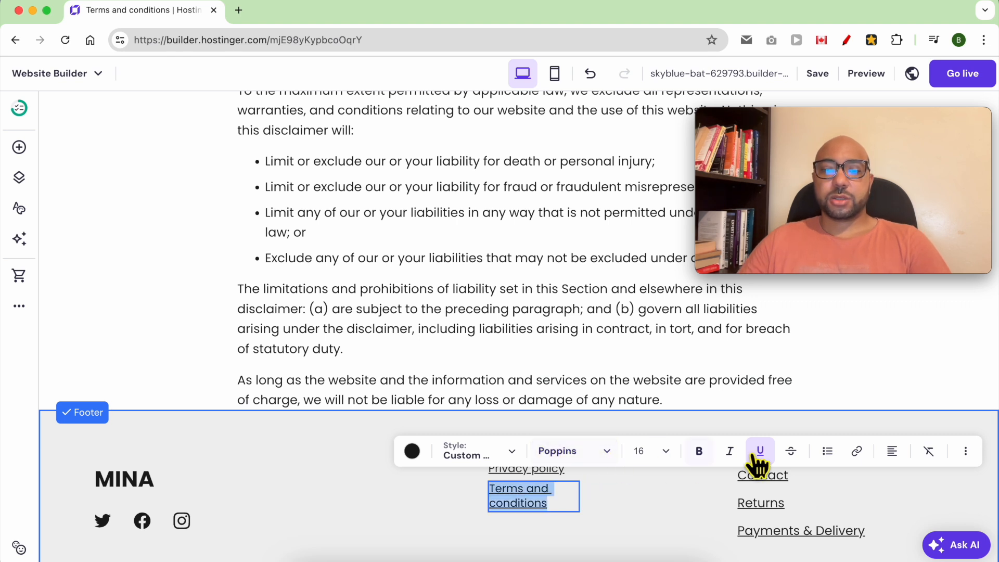
click(858, 450)
click(701, 295)
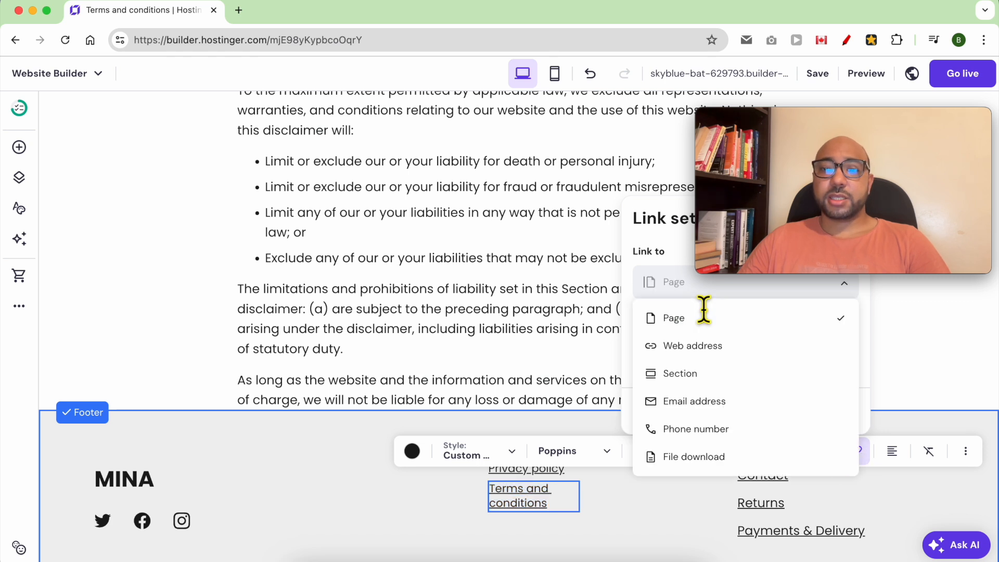
click(703, 325)
click(705, 328)
scroll(711, 463, down, 10)
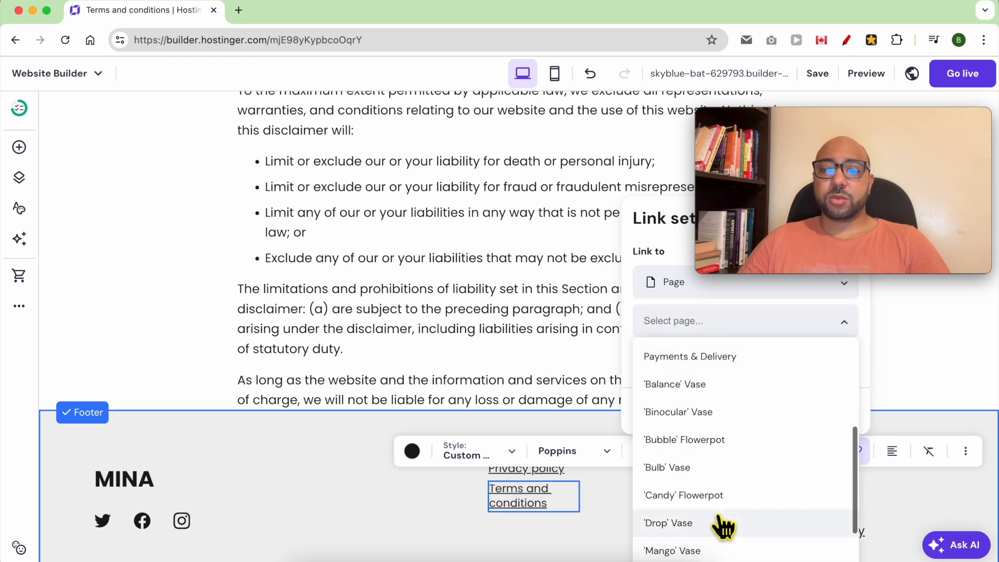
click(713, 554)
click(826, 411)
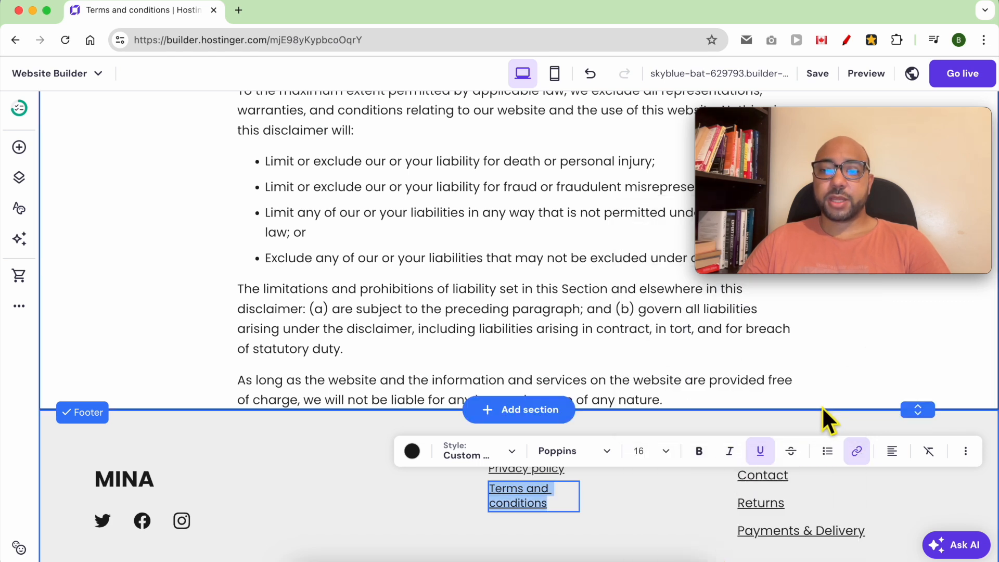
Widen the footer's "Terms and conditions" text box so the text fits on one line, and save the website
click(599, 510)
drag(578, 495, 621, 496)
click(598, 536)
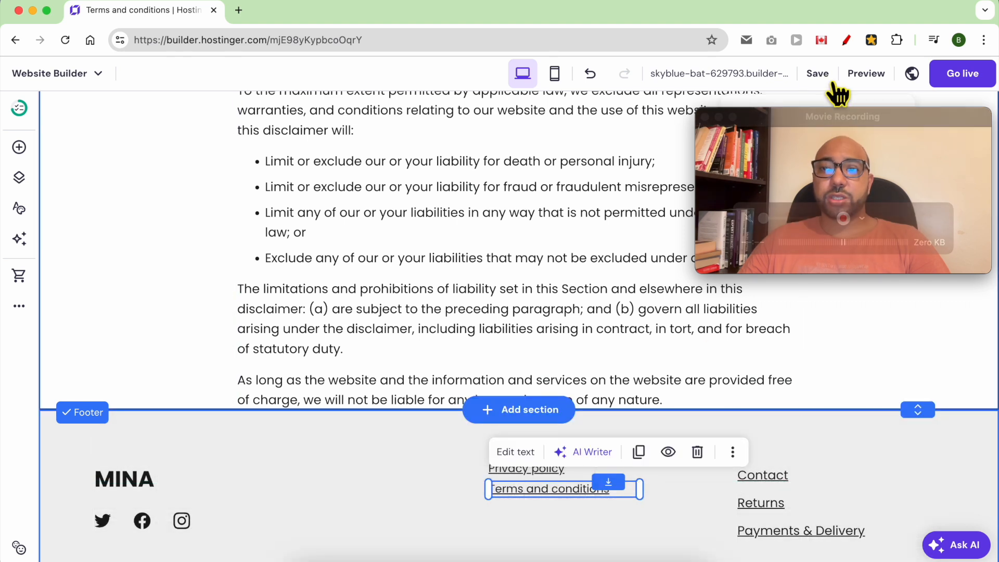
click(827, 77)
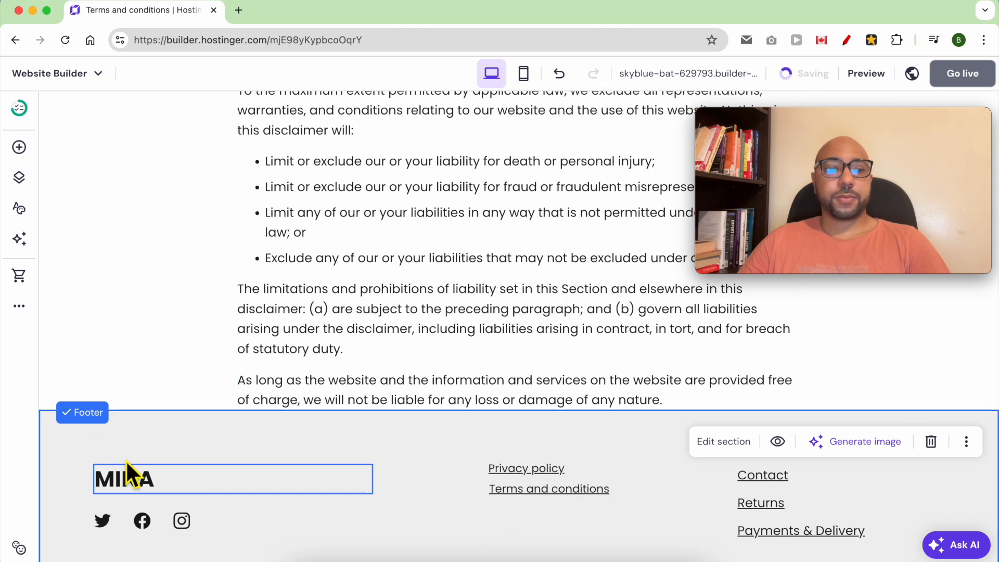
scroll(240, 387, up, 10)
scroll(239, 388, up, 15)
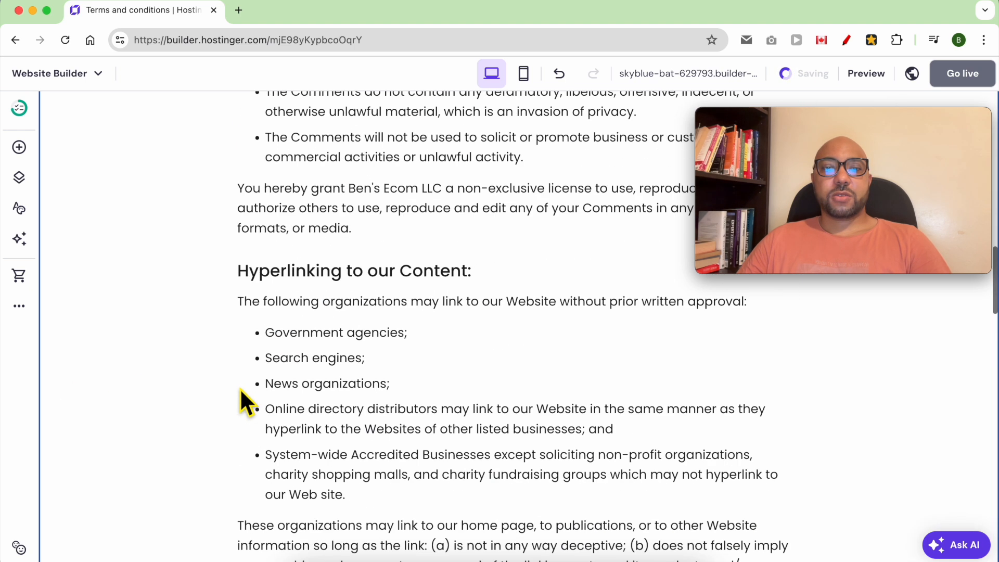
mouse_move(767, 148)
drag(790, 120, 797, 411)
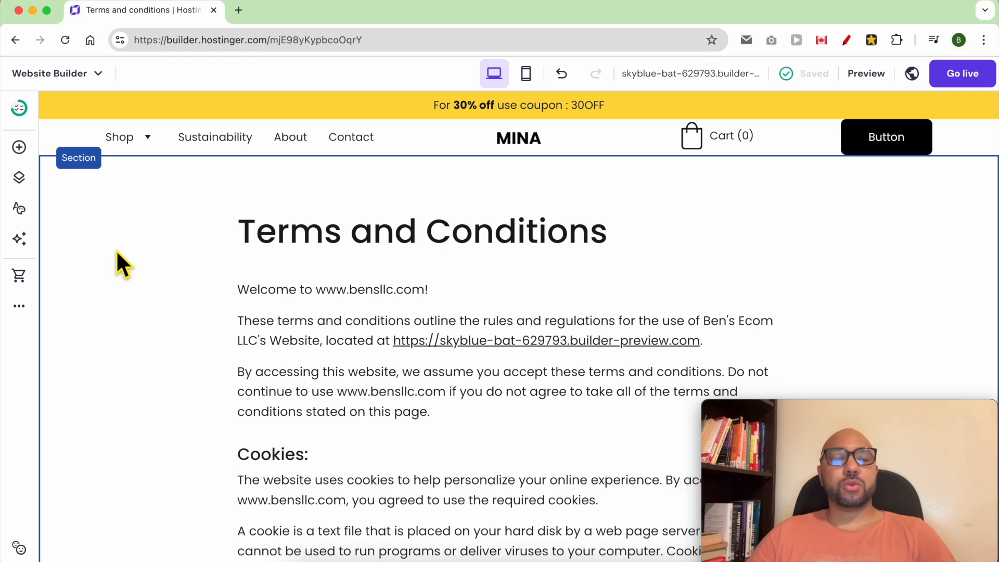
click(21, 306)
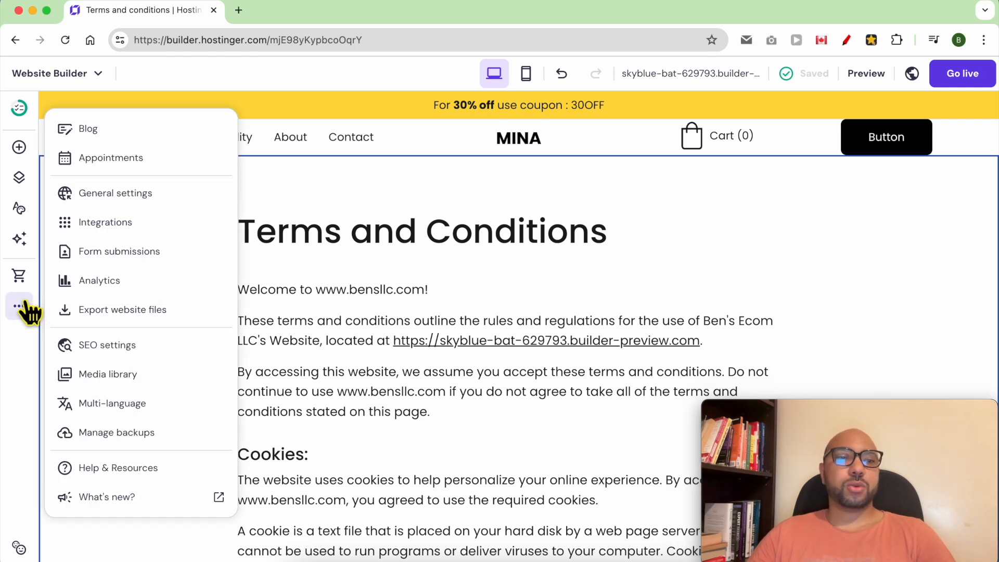
click(21, 306)
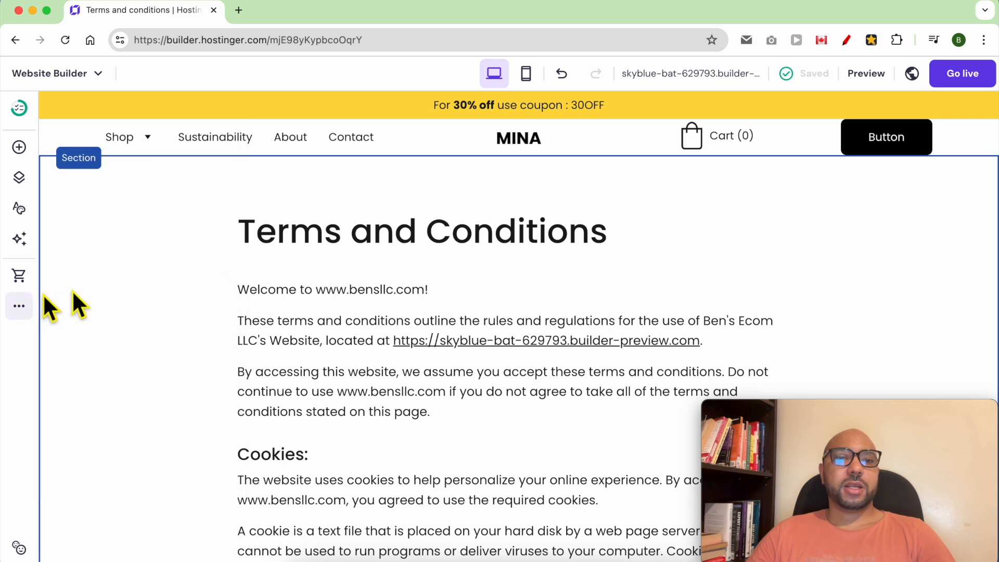